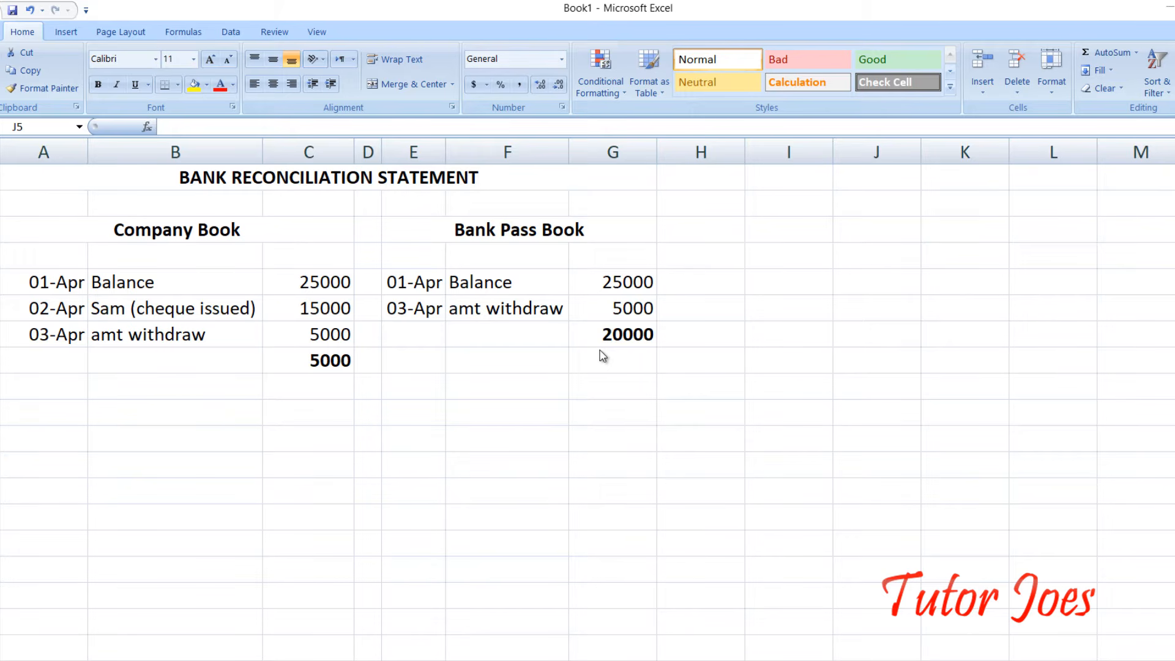
Step: Switch to brs.docx in Word and examine the opening balances, April transactions and bank statement for M/S.PENGUIN PVT LTD
click(428, 660)
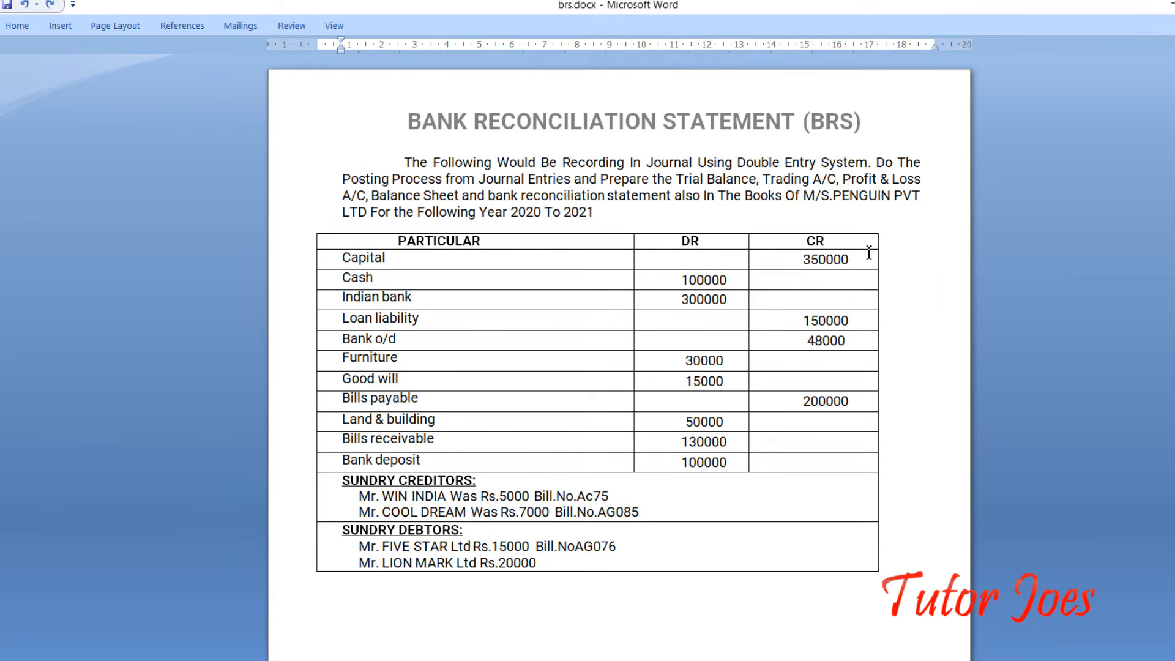
scroll(713, 402, down, 3)
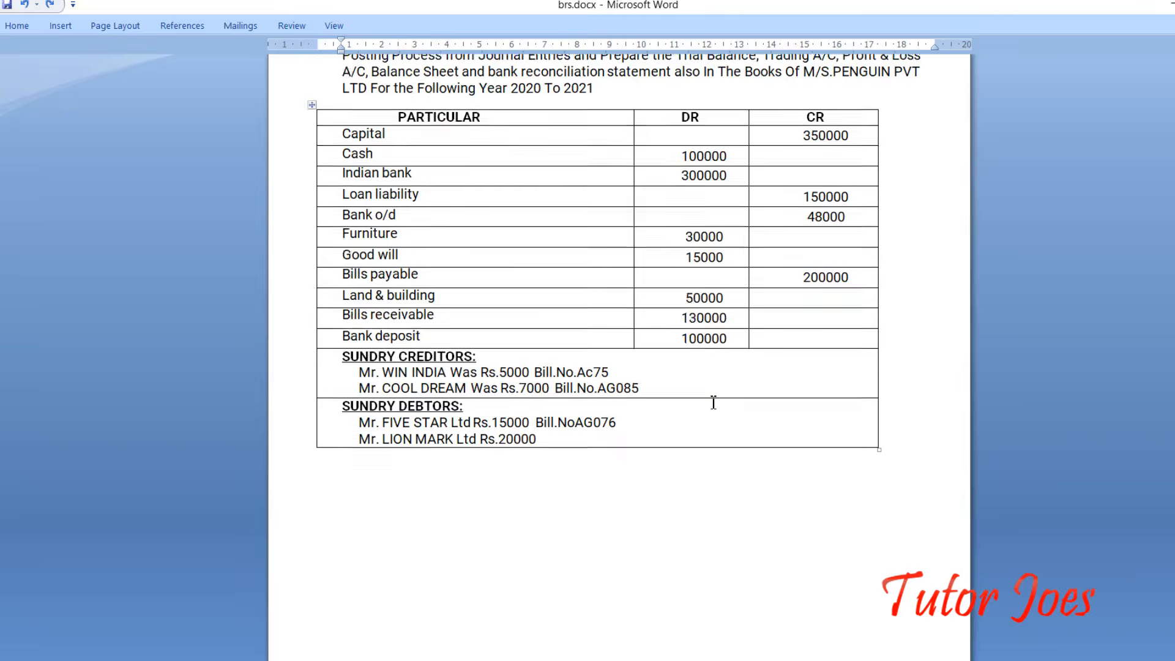
scroll(714, 402, down, 15)
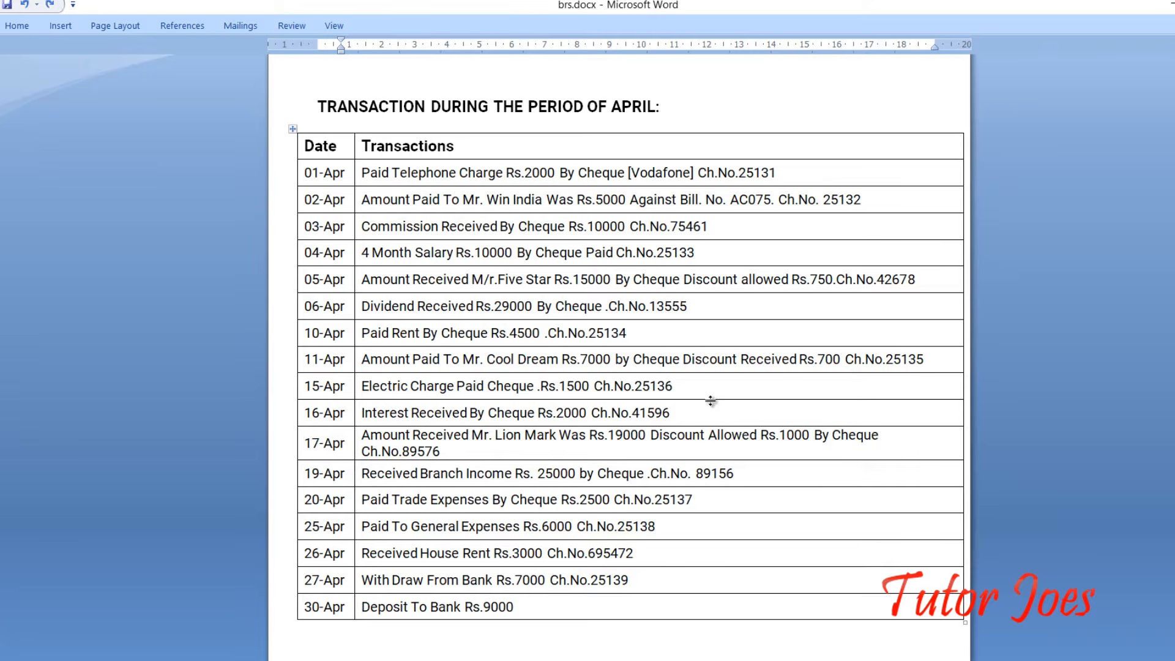
scroll(710, 401, down, 12)
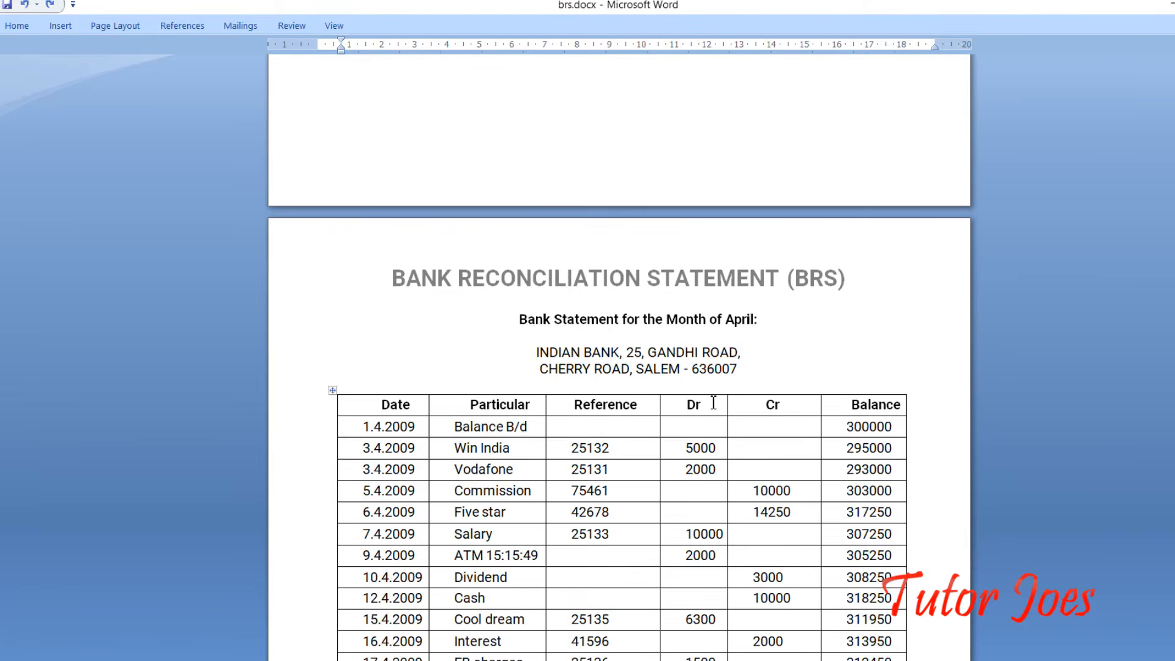
scroll(713, 402, down, 3)
scroll(713, 402, down, 2)
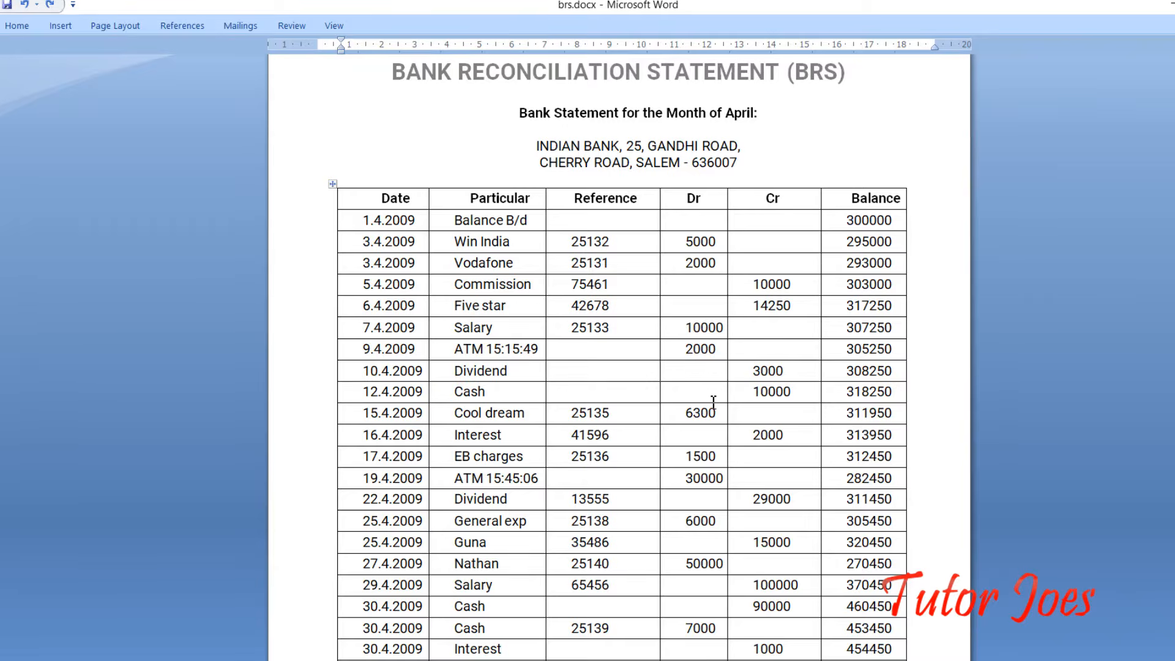
scroll(713, 402, up, 14)
scroll(713, 402, up, 5)
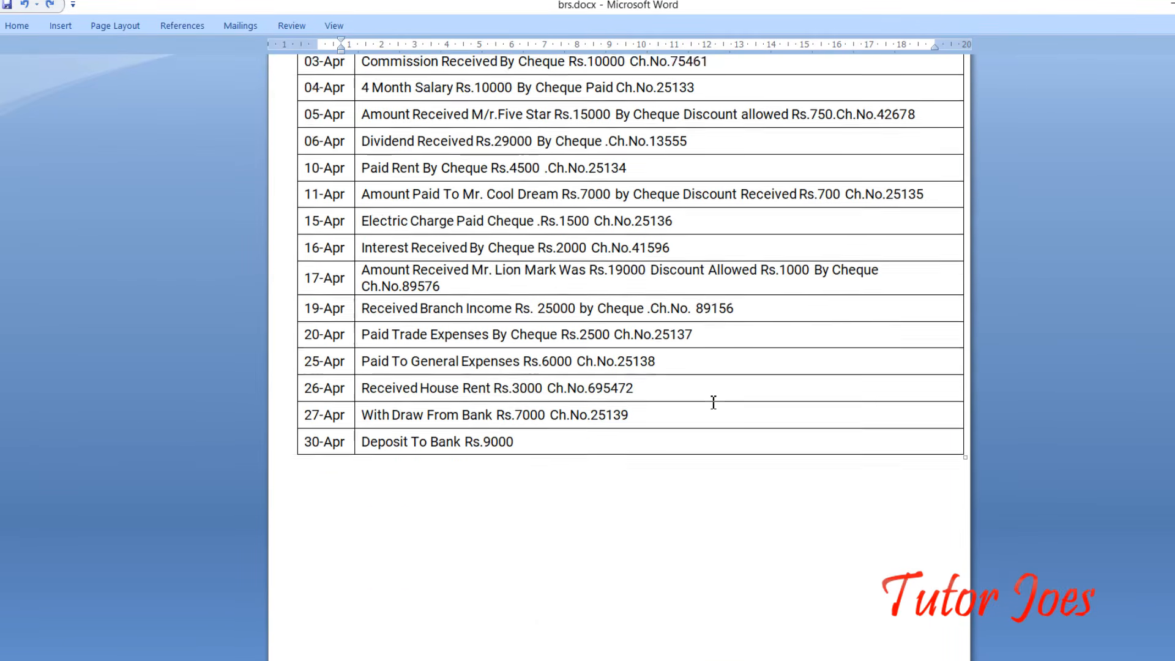
scroll(713, 402, up, 3)
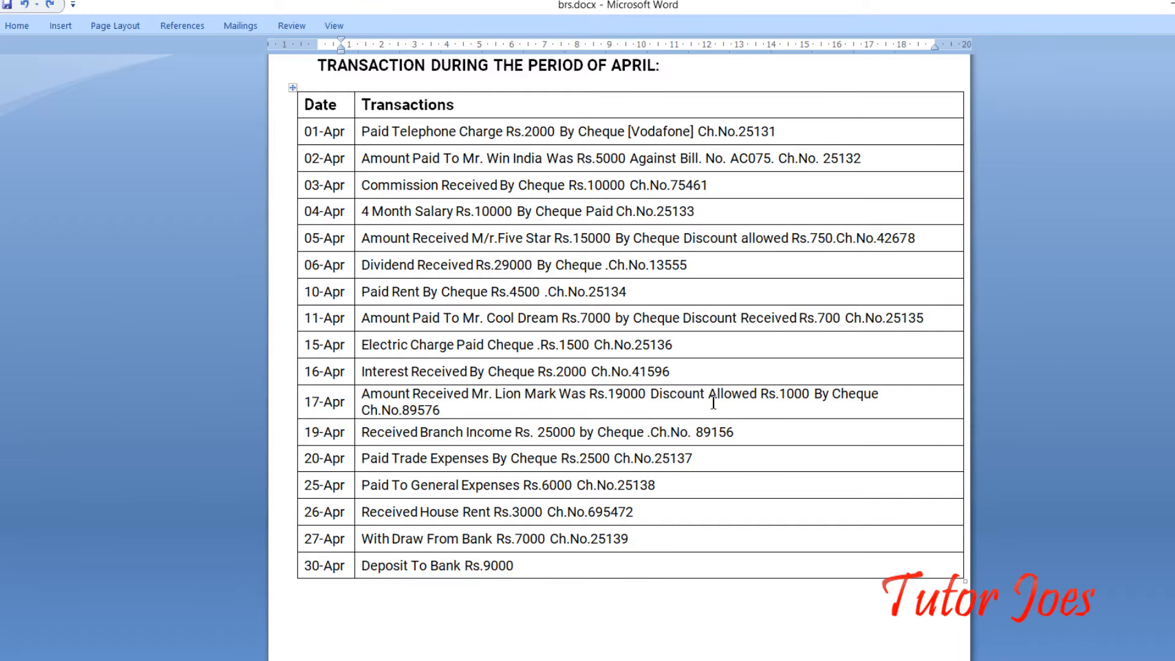
scroll(713, 402, up, 15)
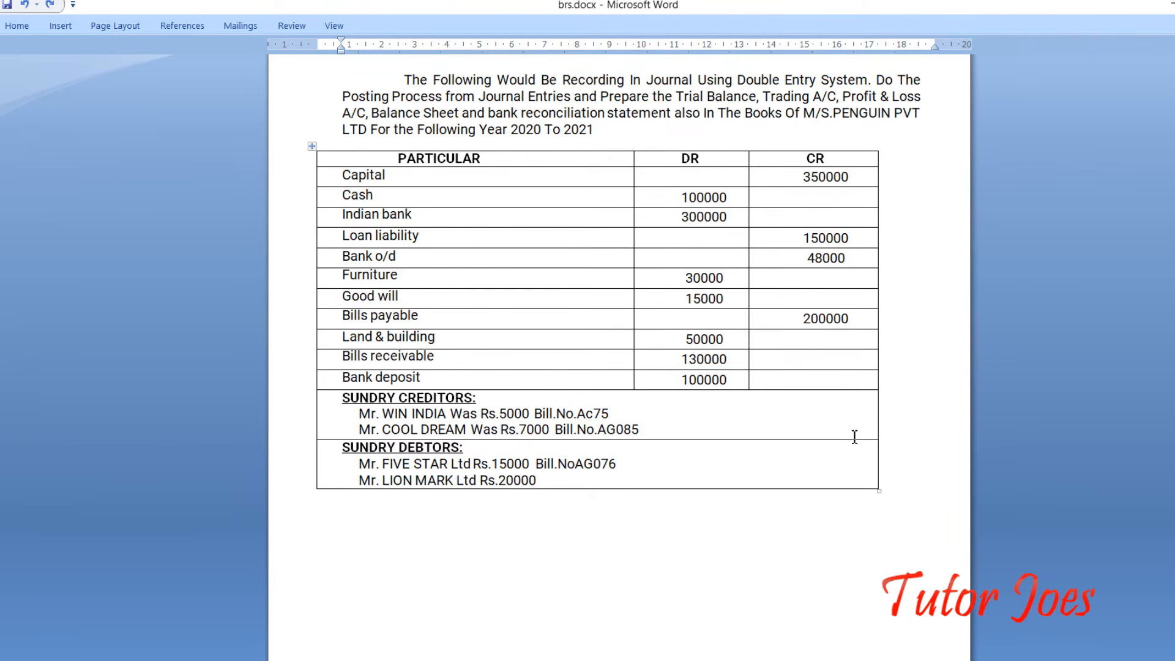
scroll(851, 448, down, 15)
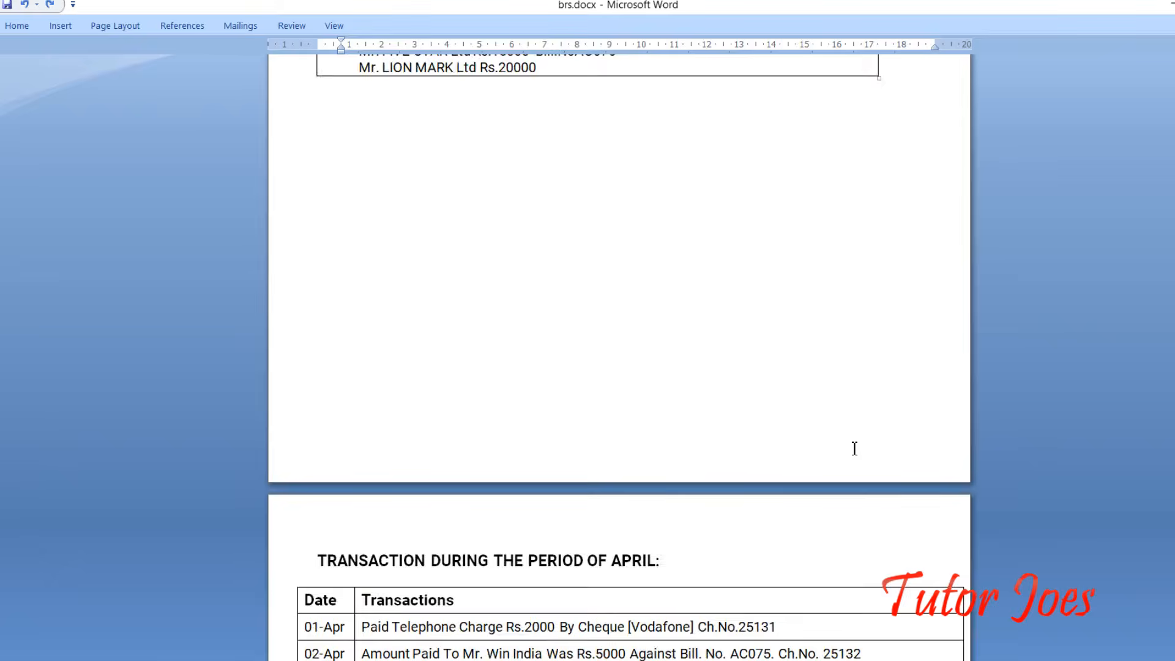
scroll(851, 447, down, 3)
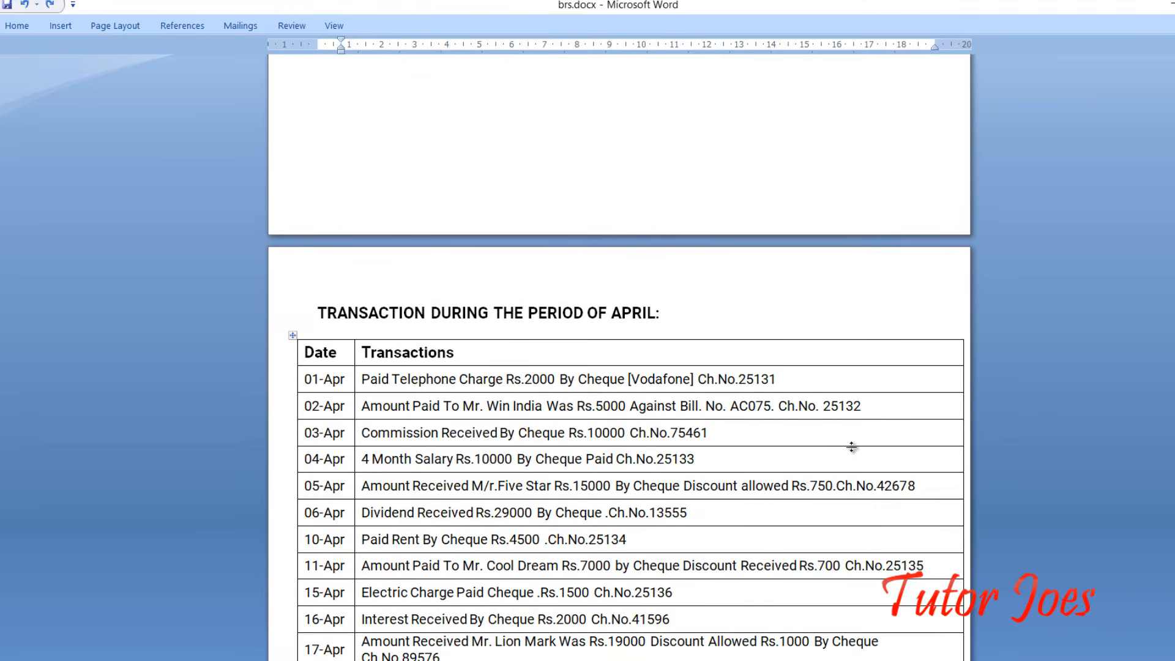
scroll(851, 447, down, 3)
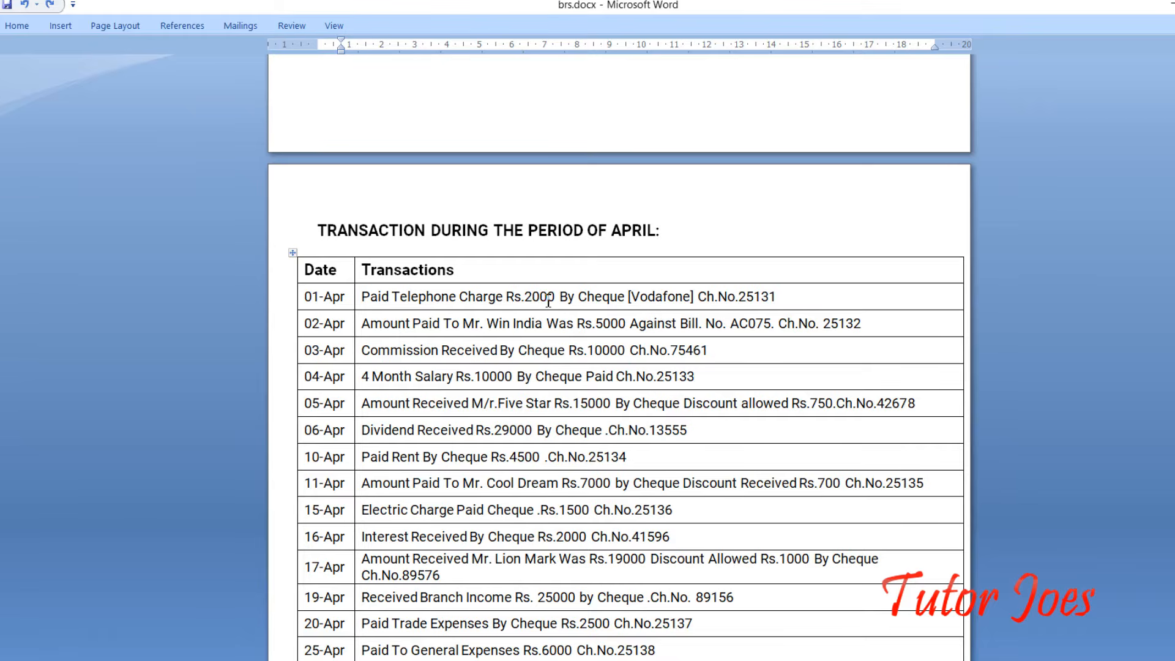
scroll(548, 301, down, 2)
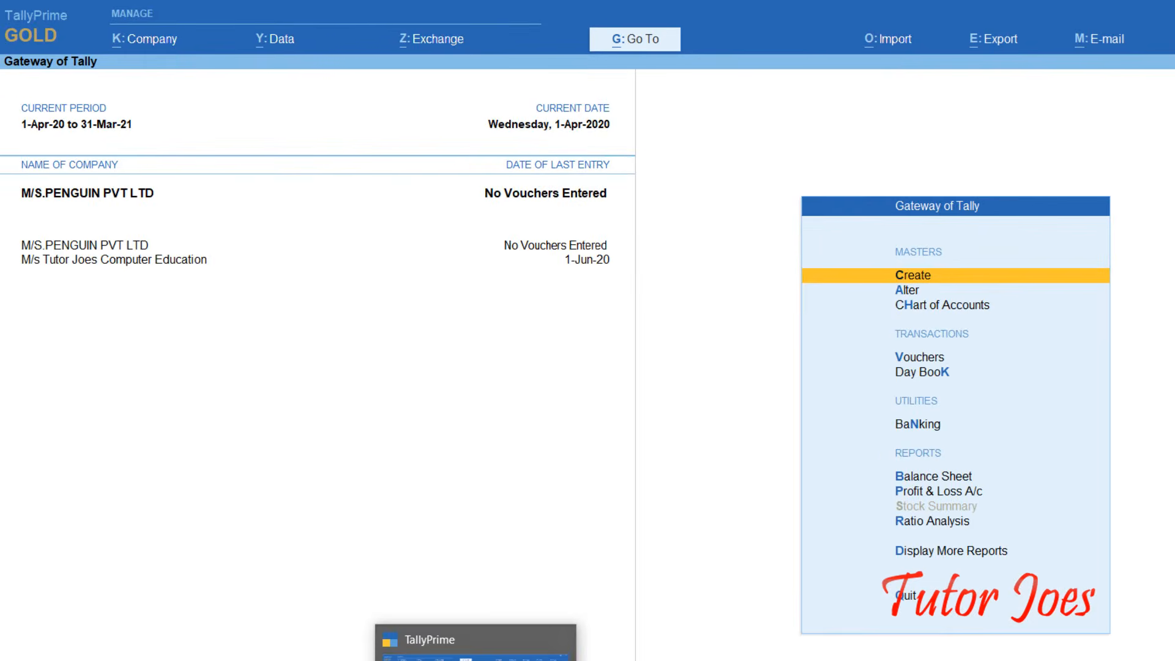
key(Return)
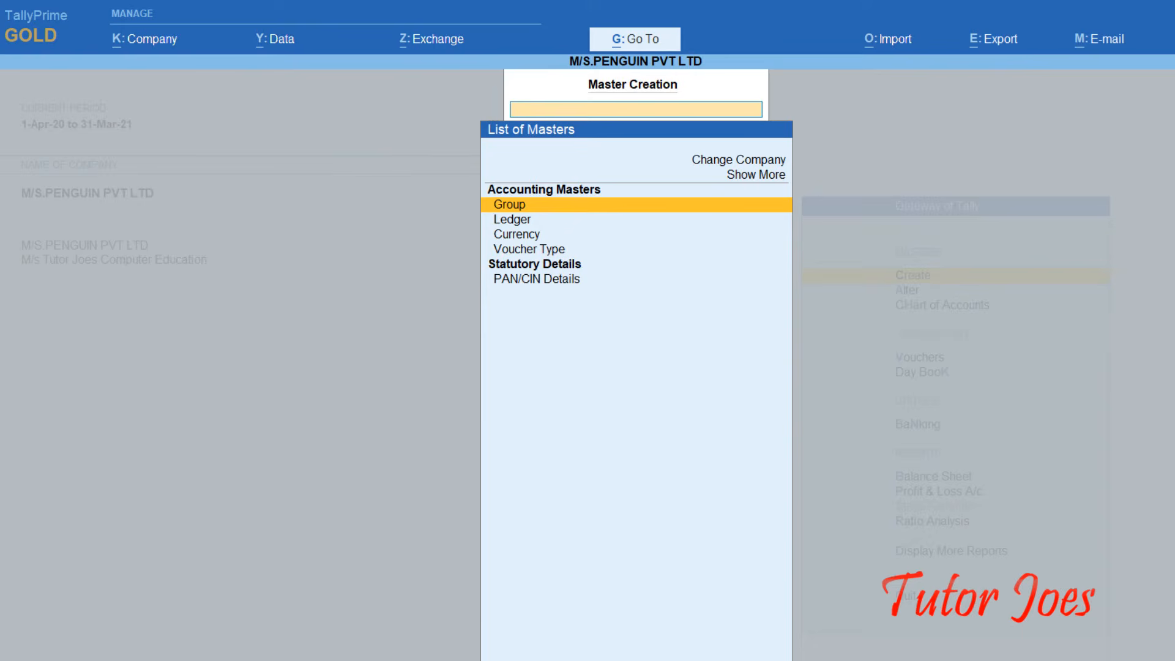
key(Down)
key(Return)
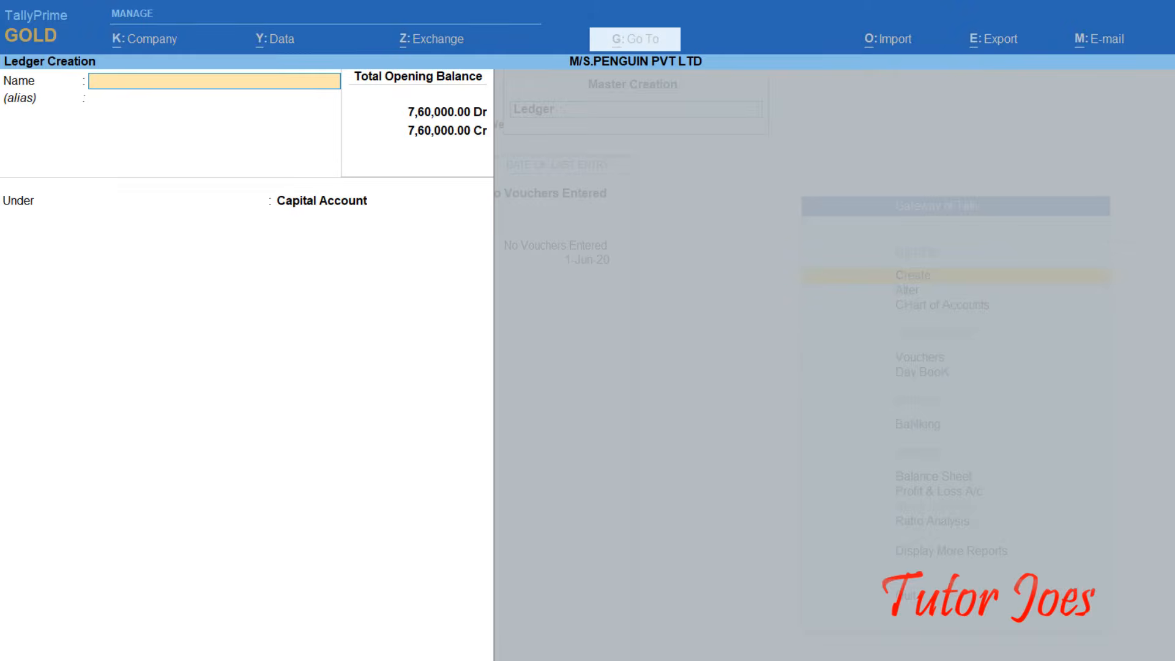
key(Escape)
key(Escape)
Step: Start a new Payment voucher in TallyPrime and set its date to 1-4-2020
key(Down)
key(Down)
key(Down)
key(Down)
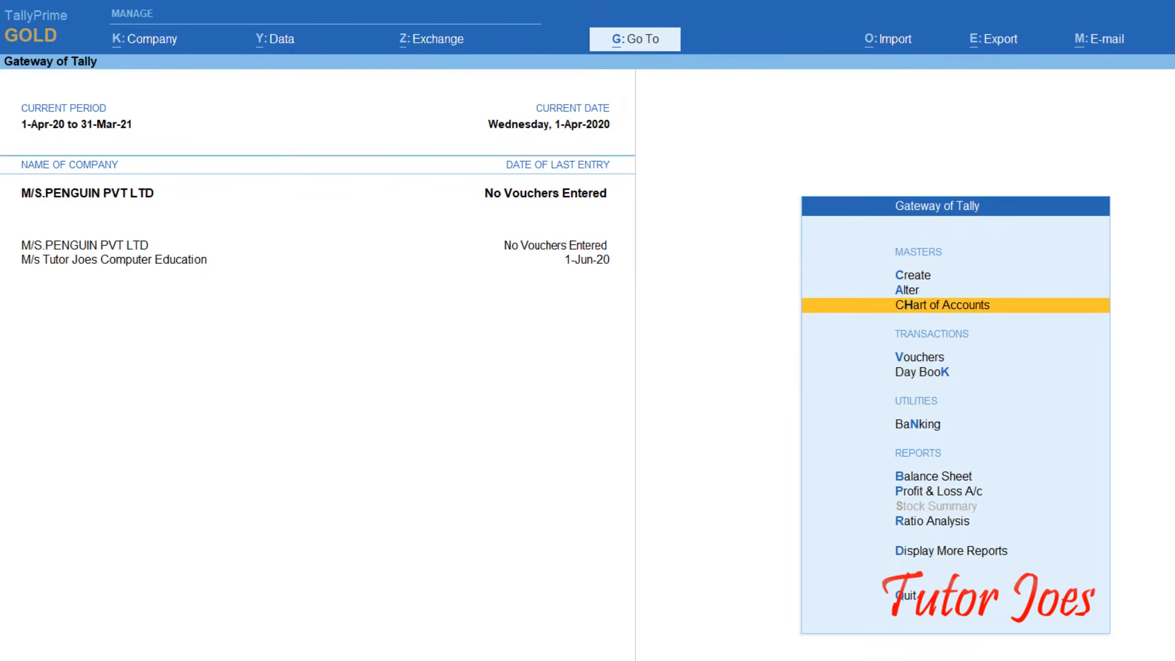
key(Up)
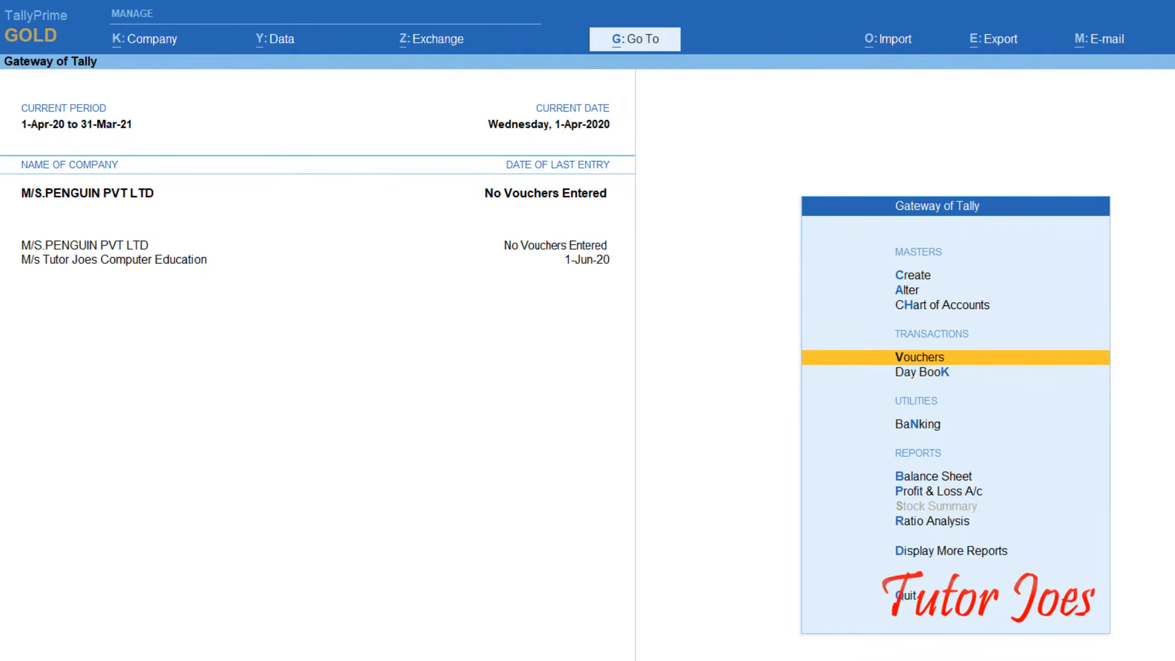
key(Return)
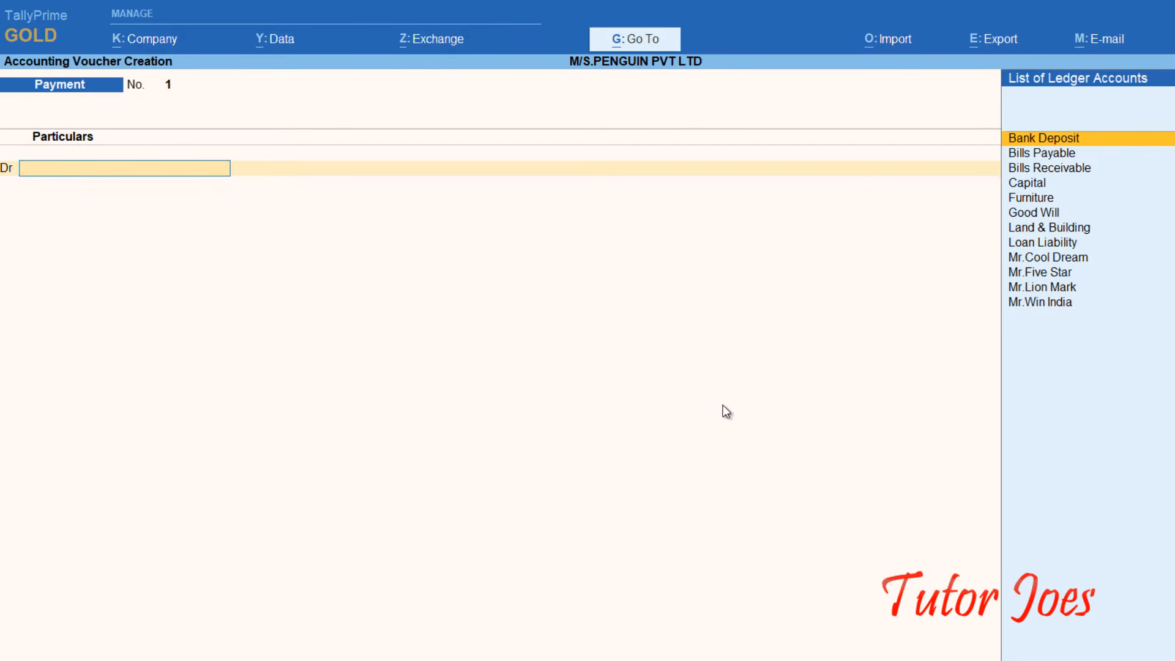
key(alt+Tab)
key(F2)
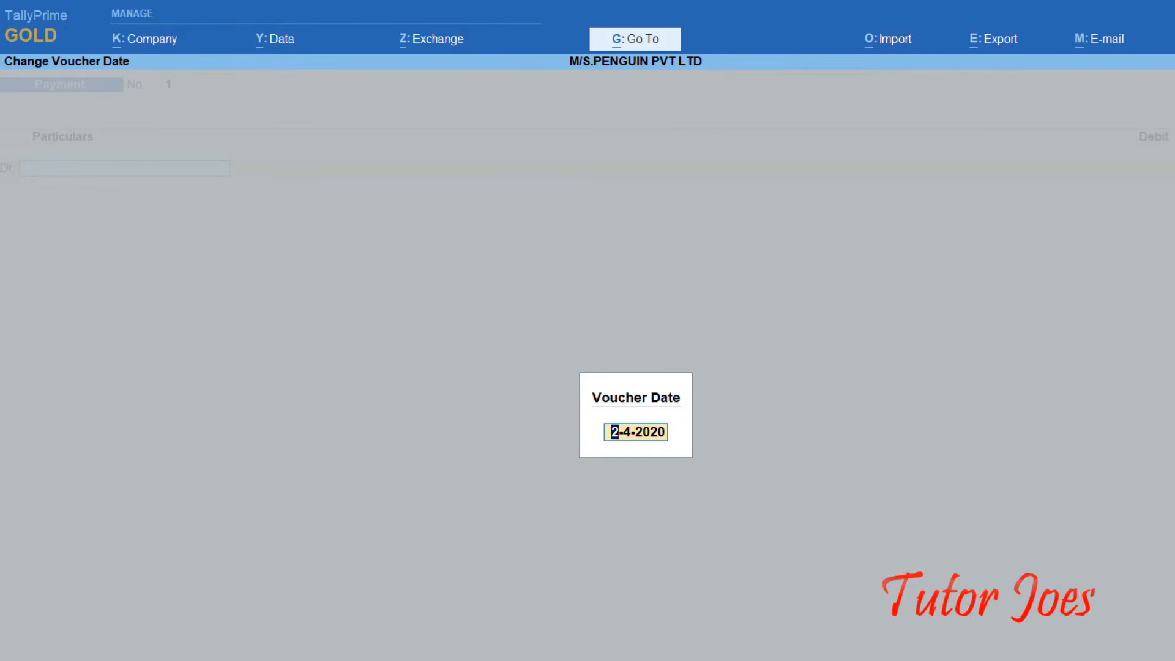
text(1-4)
key(Return)
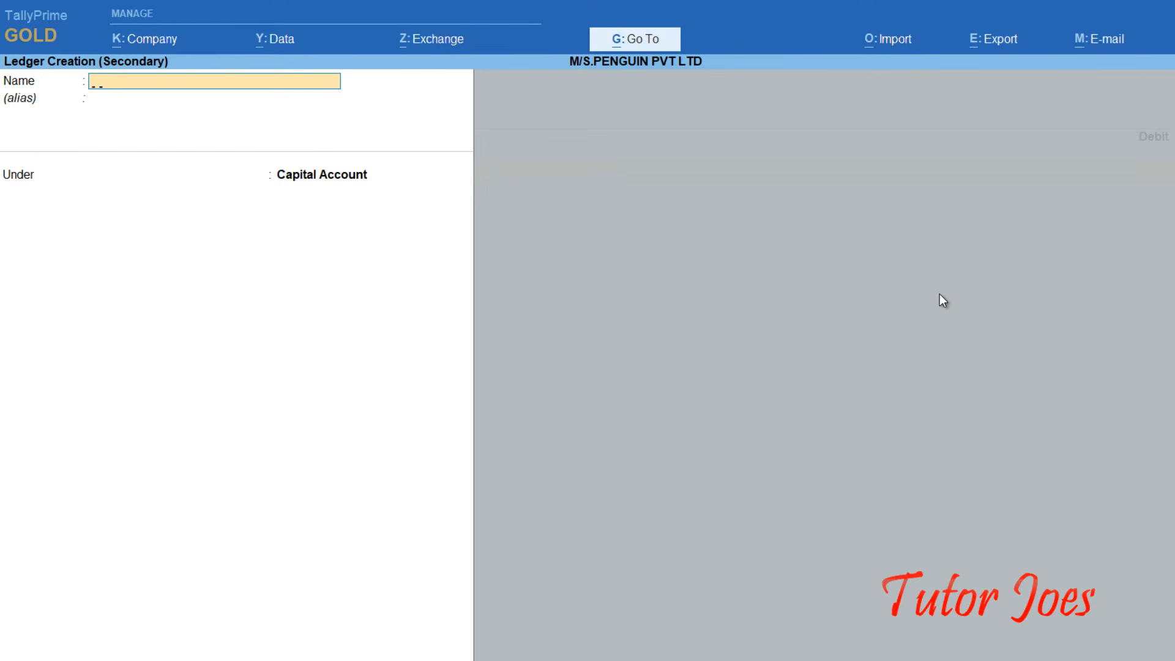
Step: Create a ledger named Telephone Charge under Indirect Expenses from within the payment voucher
text(Telephone Char)
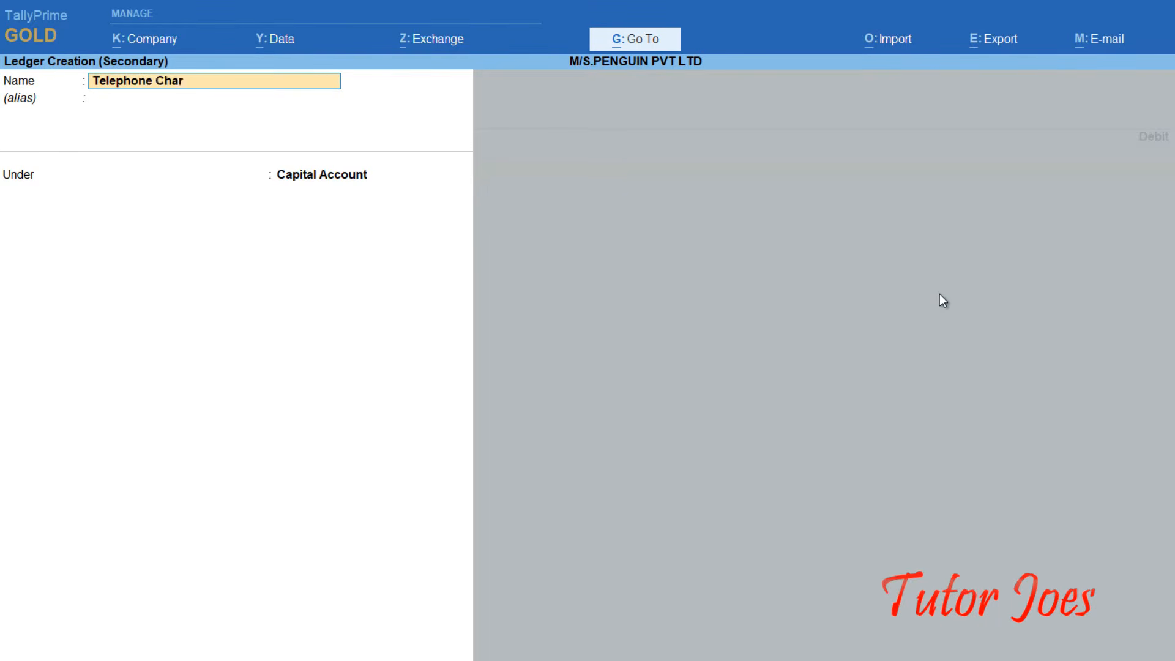
text(ge)
key(Return)
key(Return)
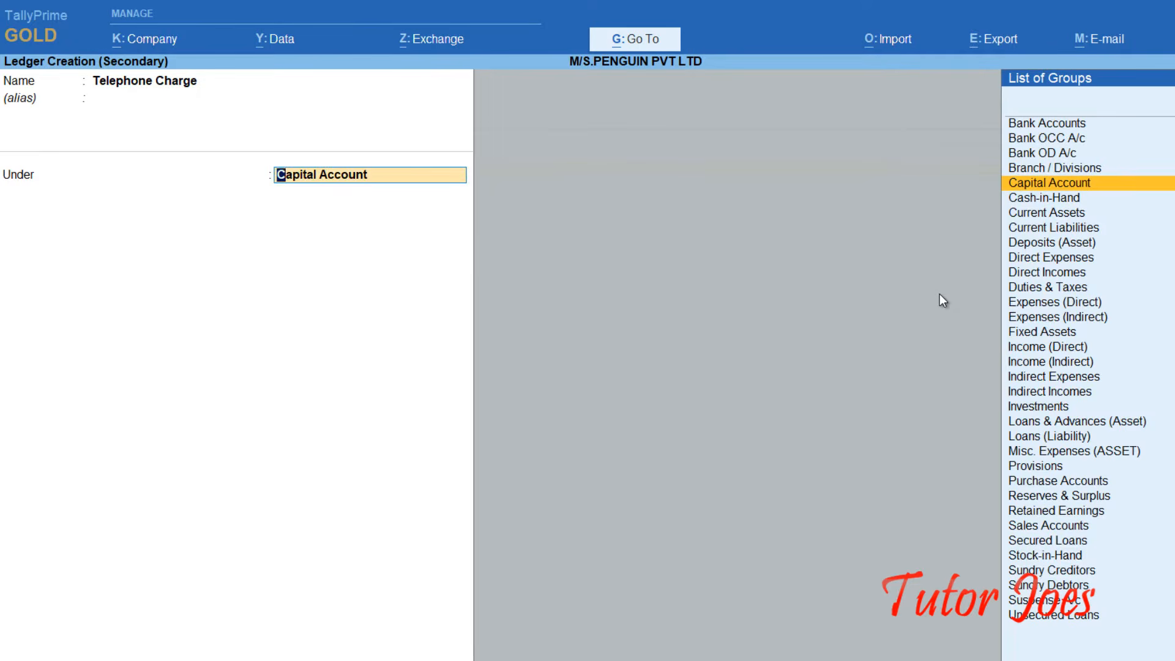
text(In)
key(Down)
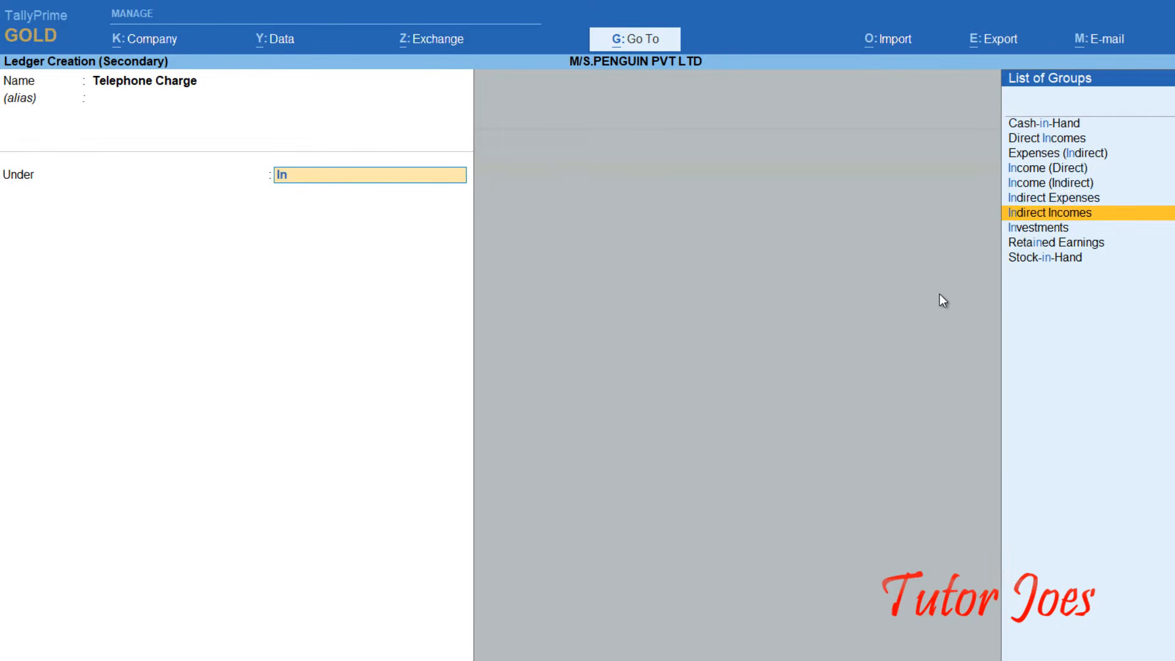
key(Up)
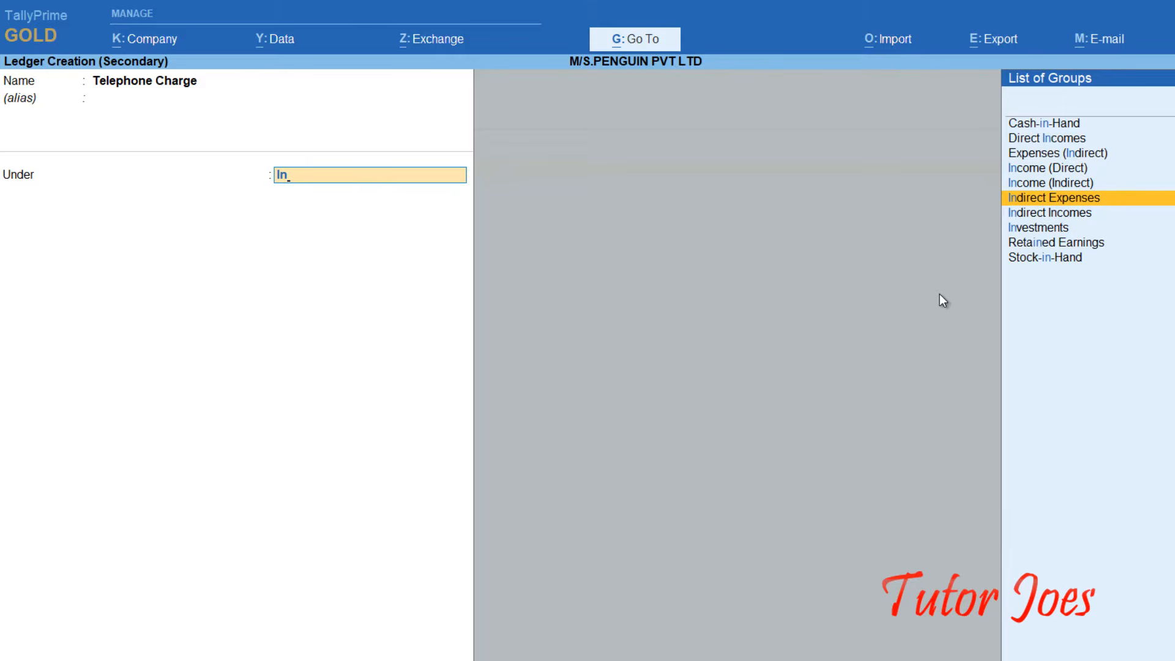
key(Return)
key(Return)
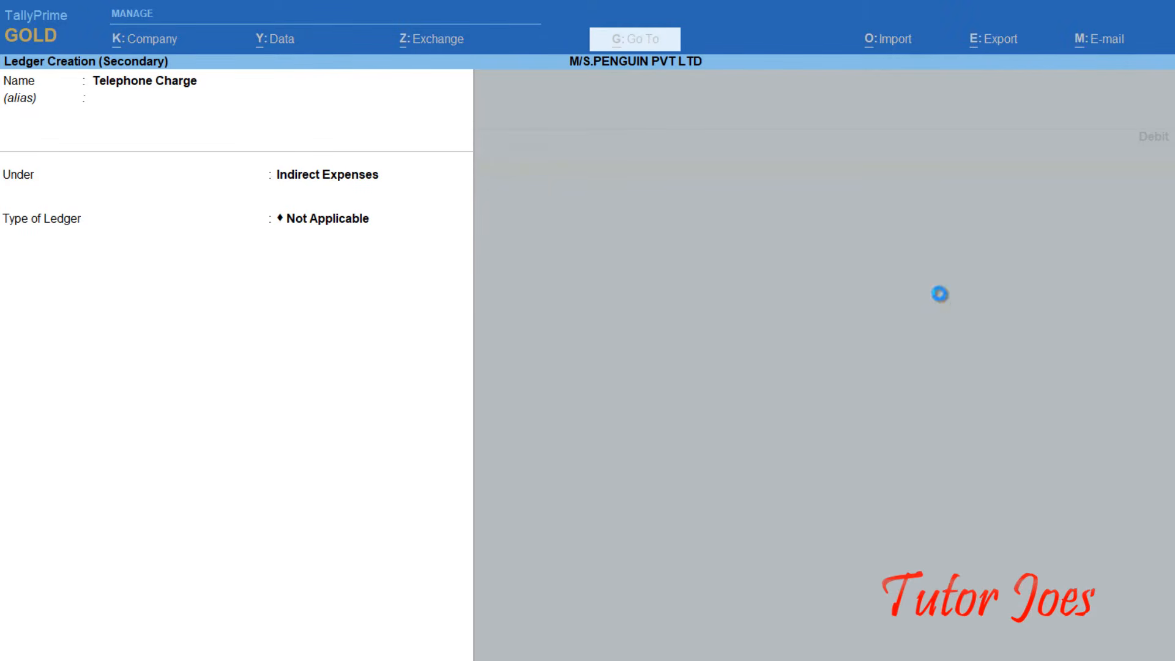
Step: Debit Telephone Charge with 2000 and credit the same amount to Indian Bank
text(2000)
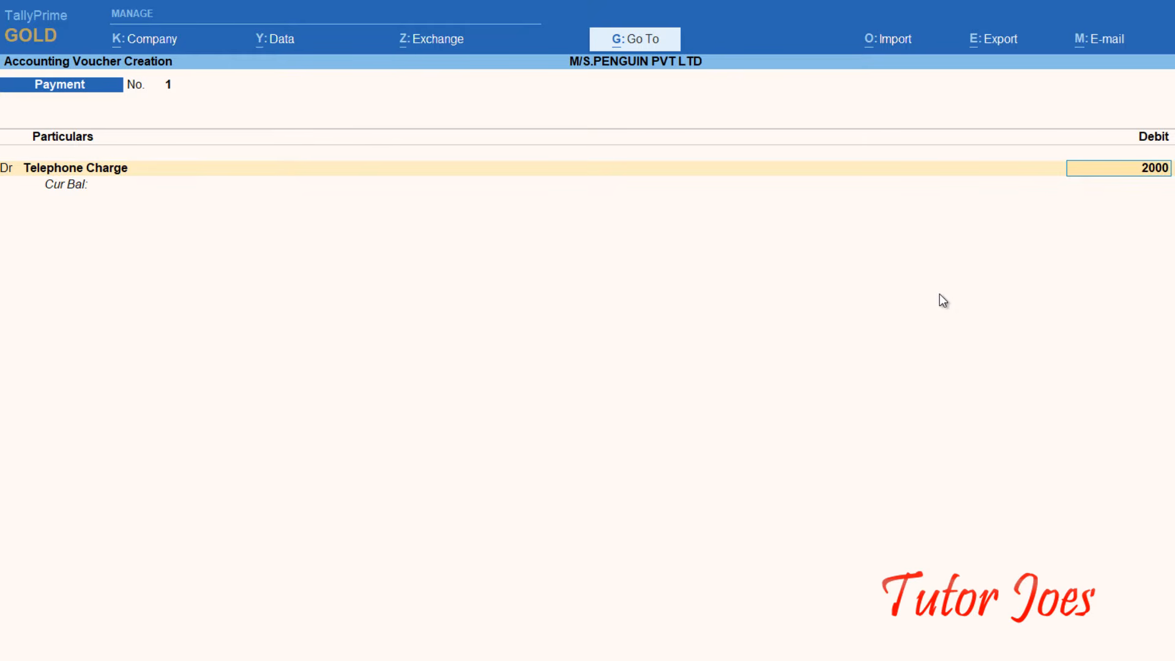
key(Return)
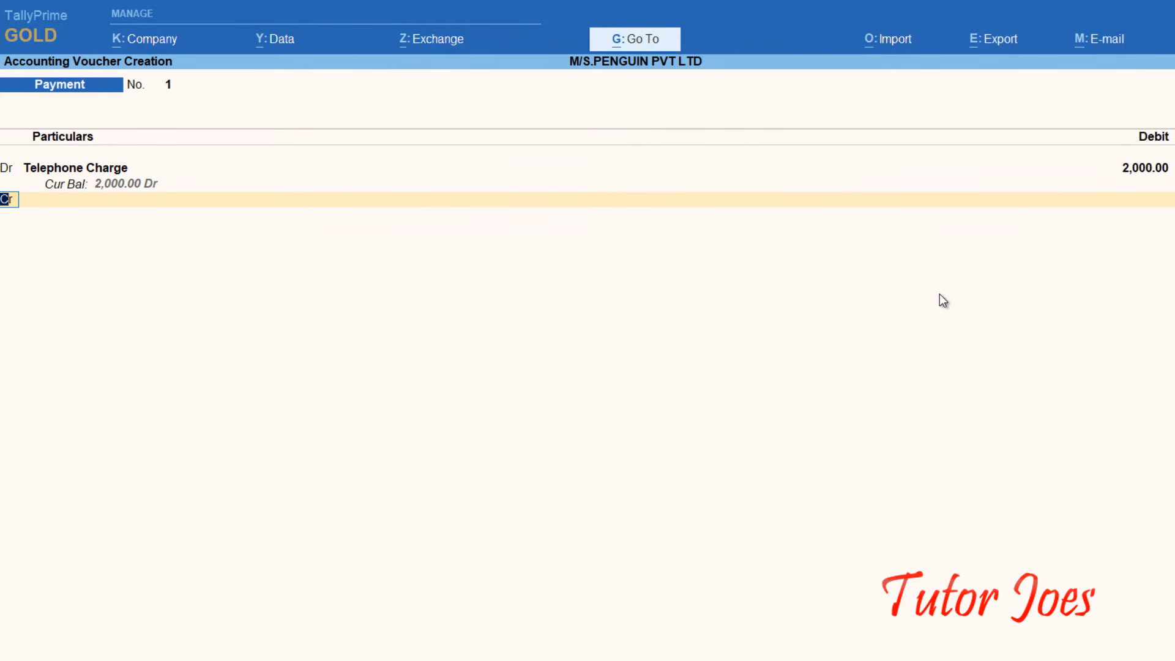
key(Return)
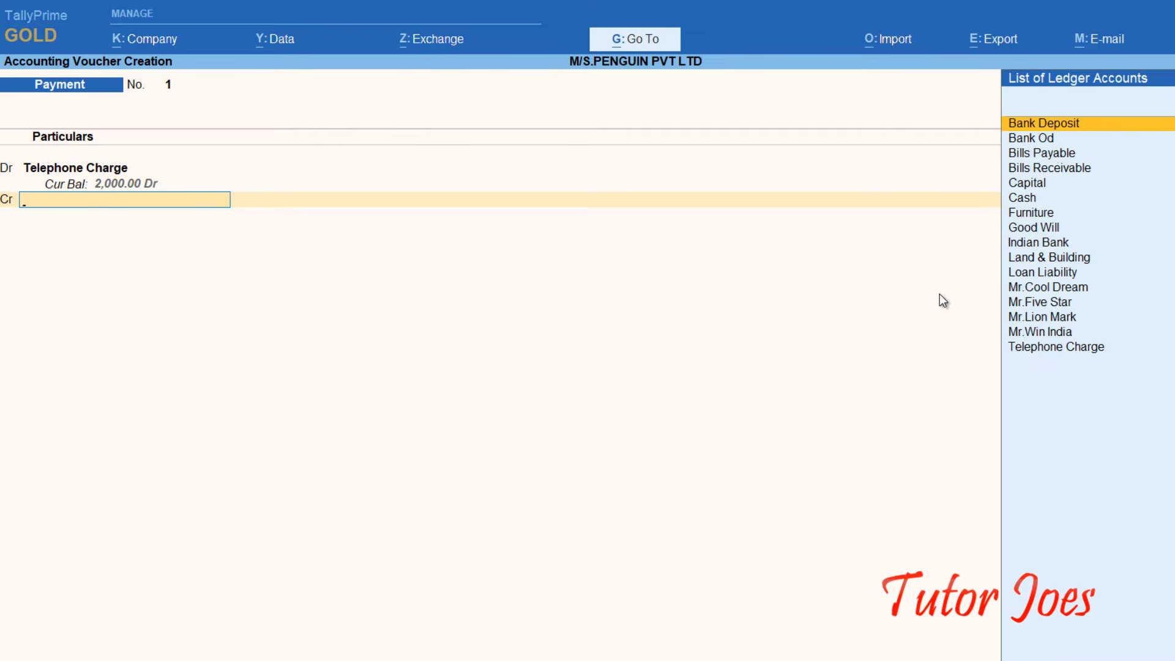
text(In)
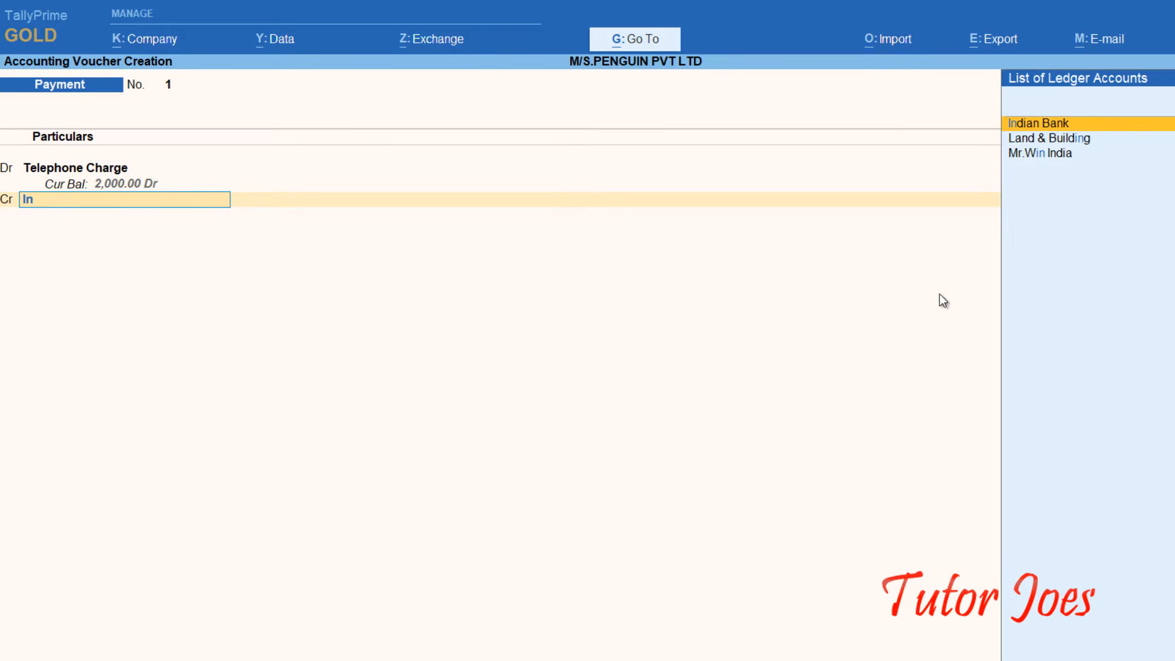
key(Return)
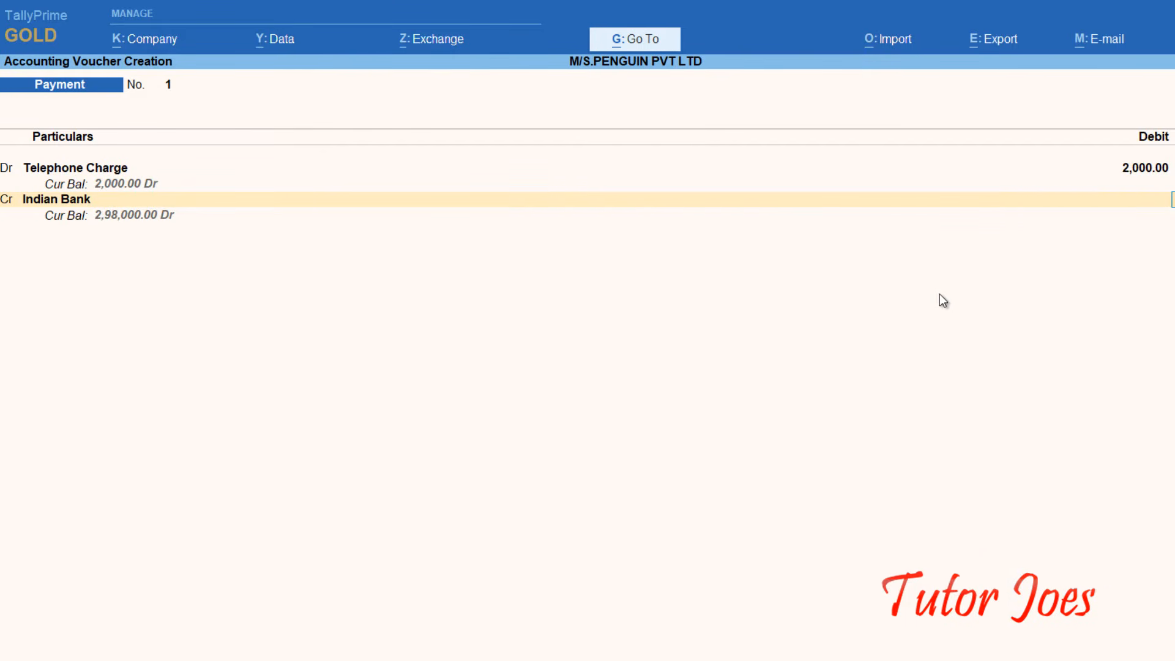
key(Return)
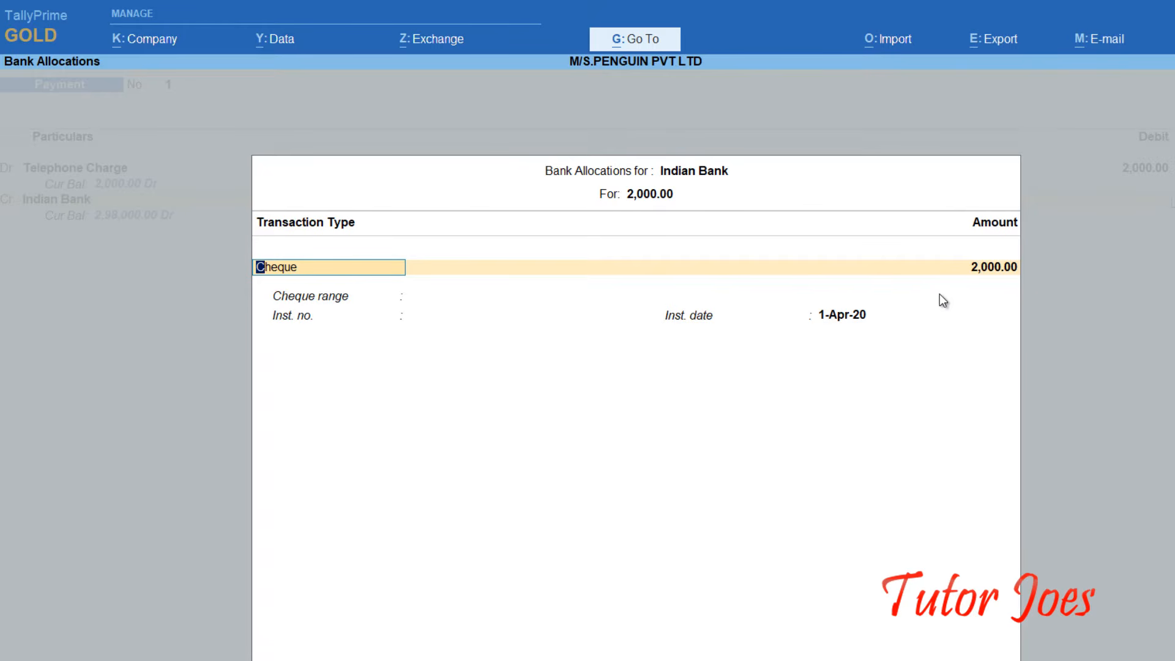
Step: Allocate the Indian Bank payment to cheque number 25131 dated 1-Apr-20 and save the voucher
key(Return)
key(Return)
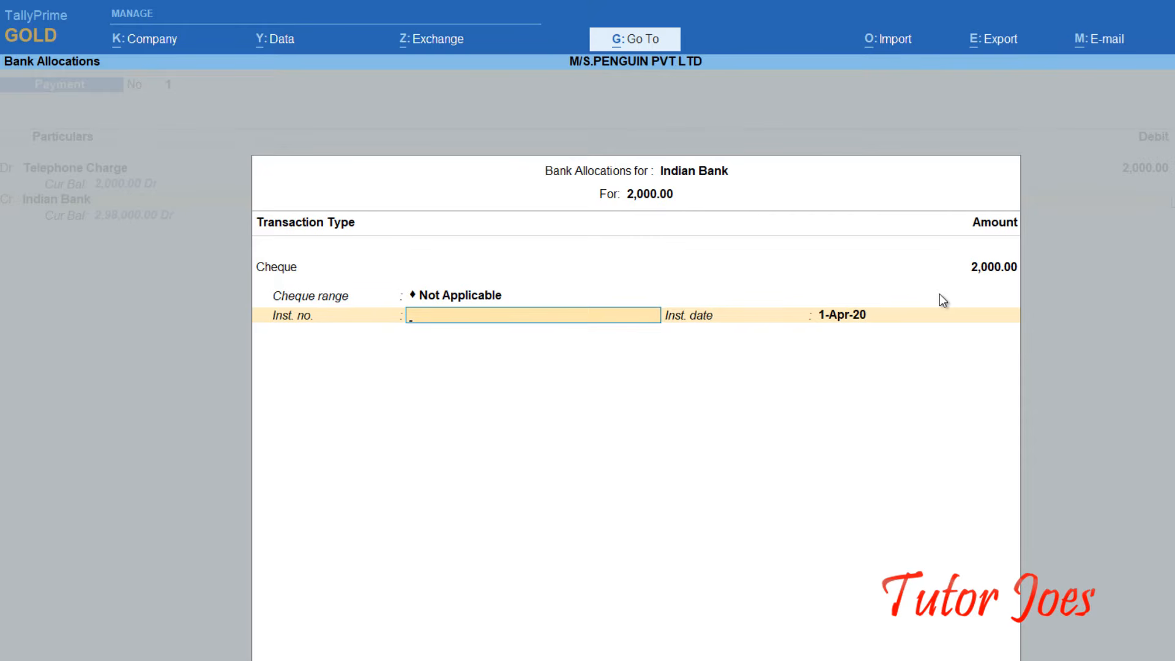
text(25131)
key(Return)
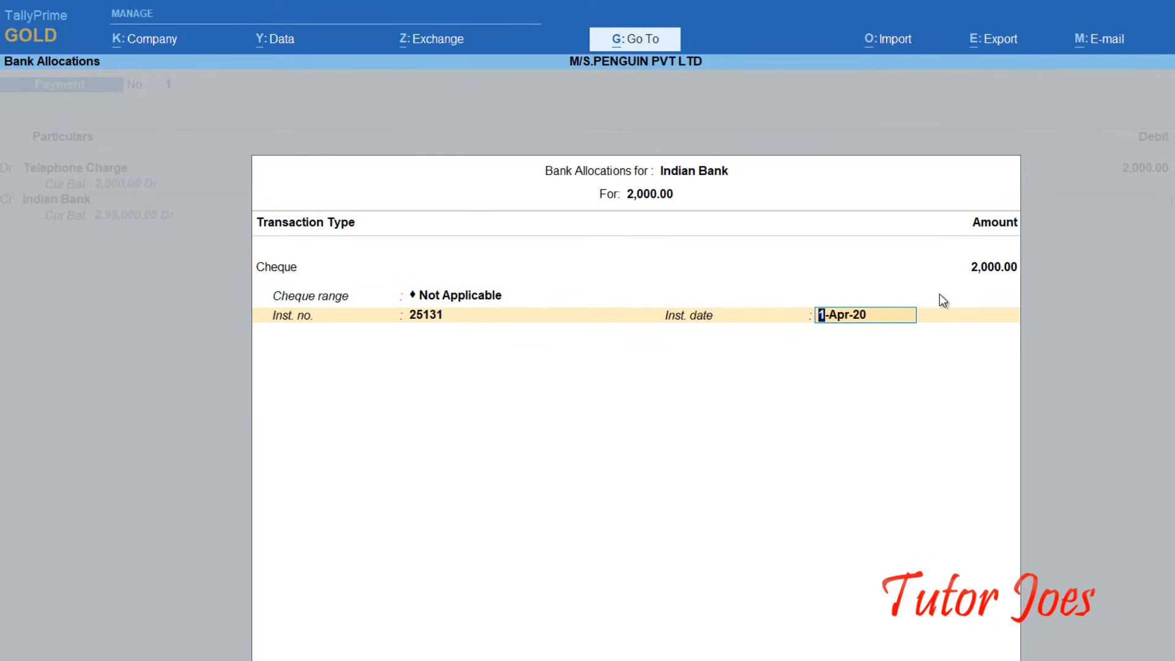
key(Return)
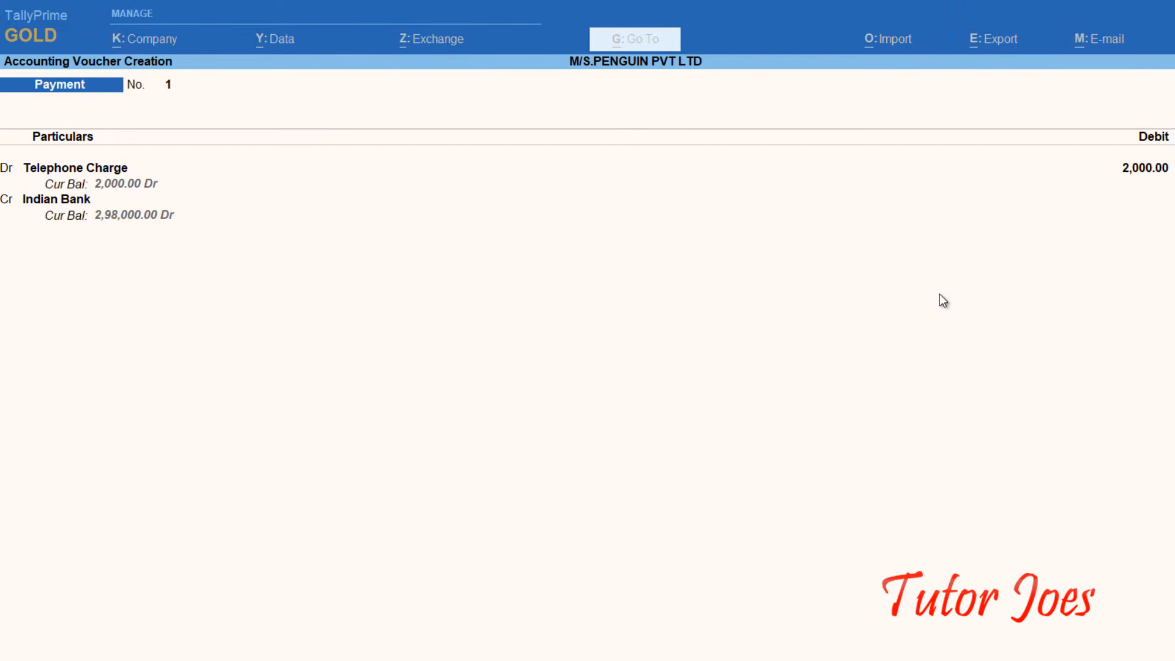
key(Return)
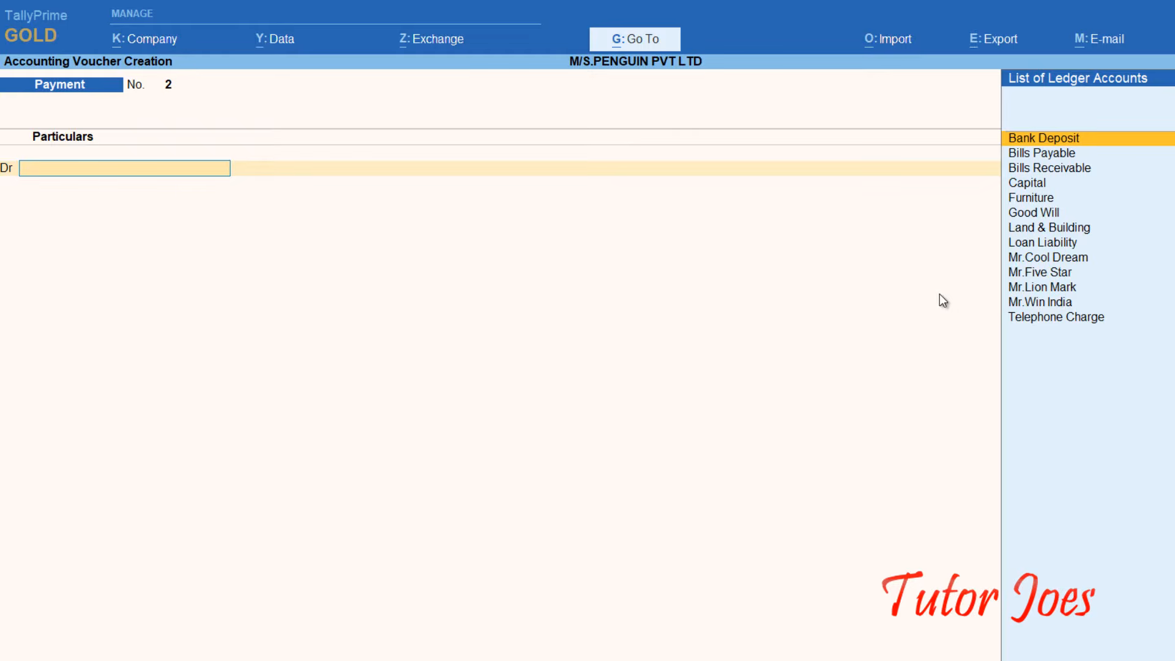
Step: Set the payment voucher date to 2-4-2020 and debit the Win India ledger with 5000
key(F2)
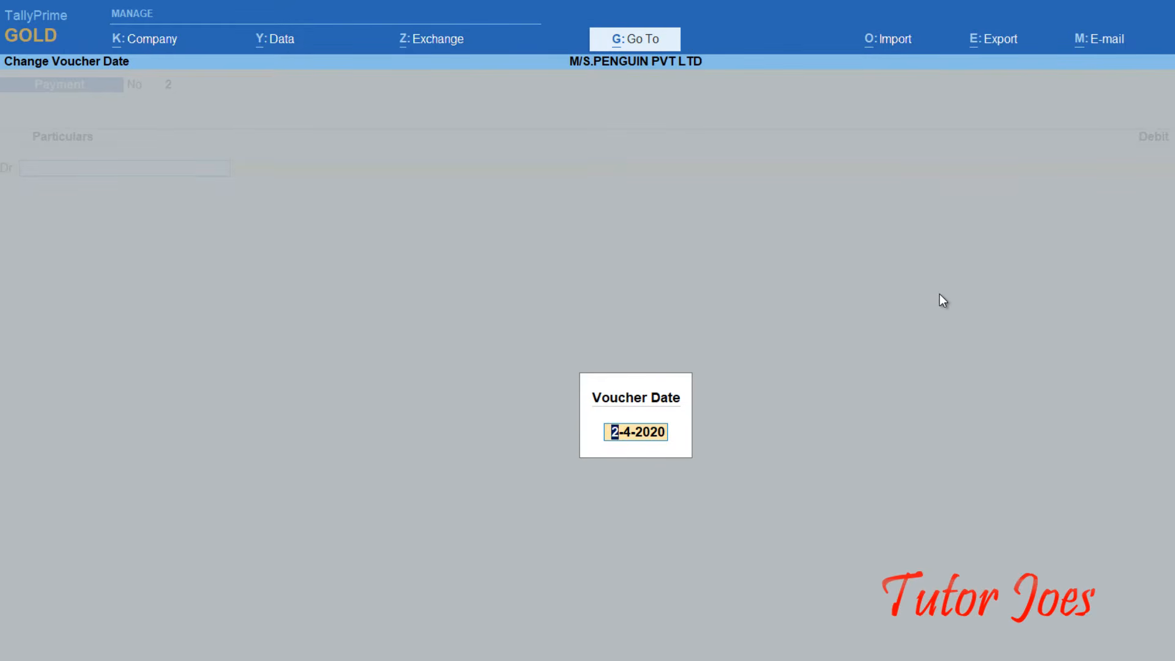
key(Return)
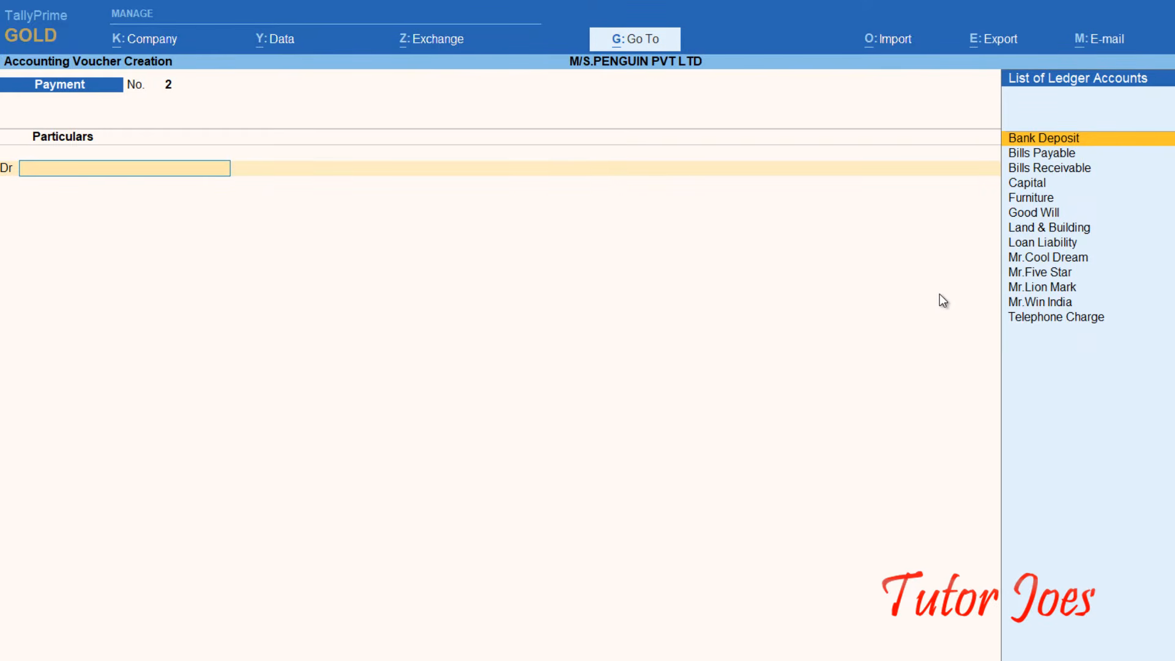
text(Wi)
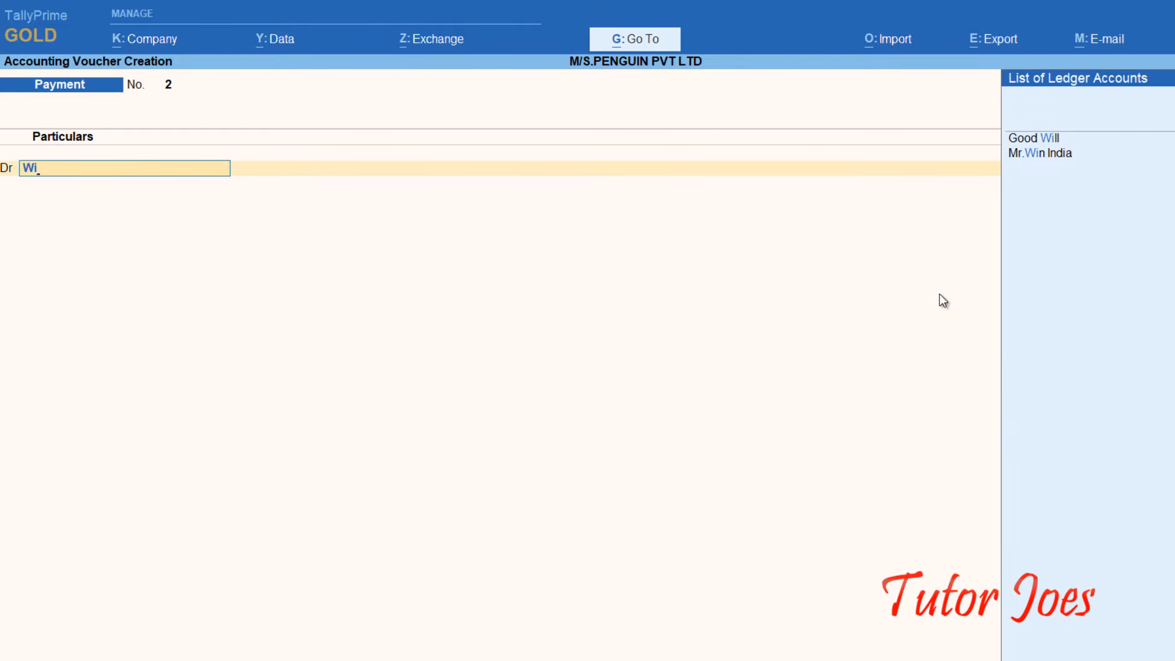
key(Down)
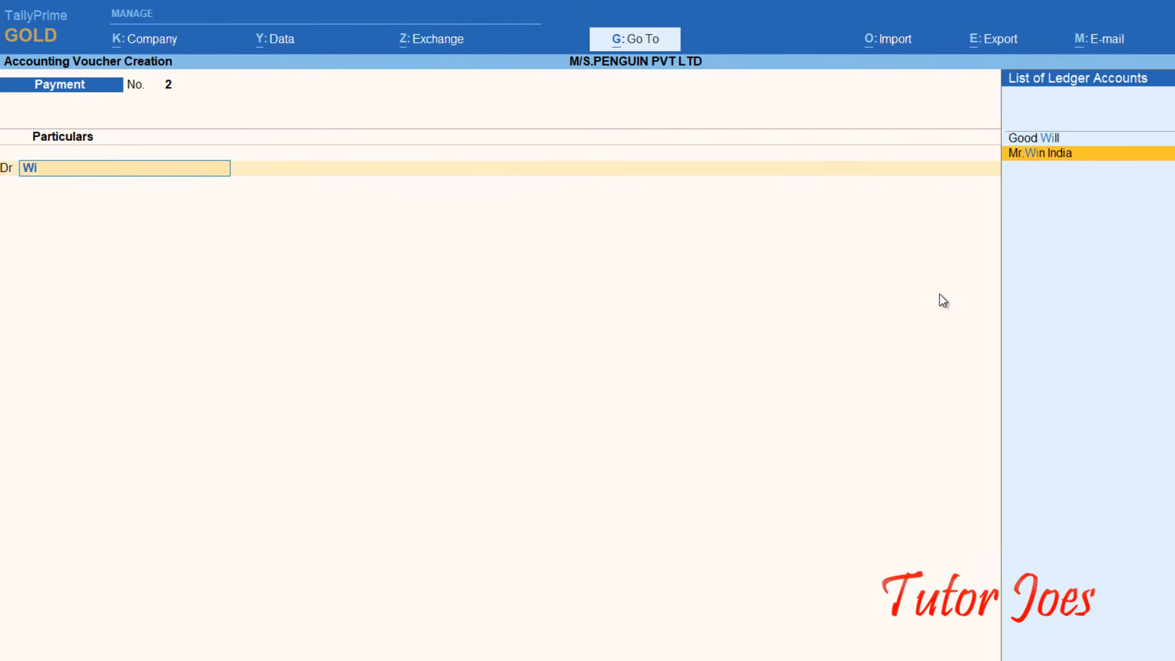
key(Return)
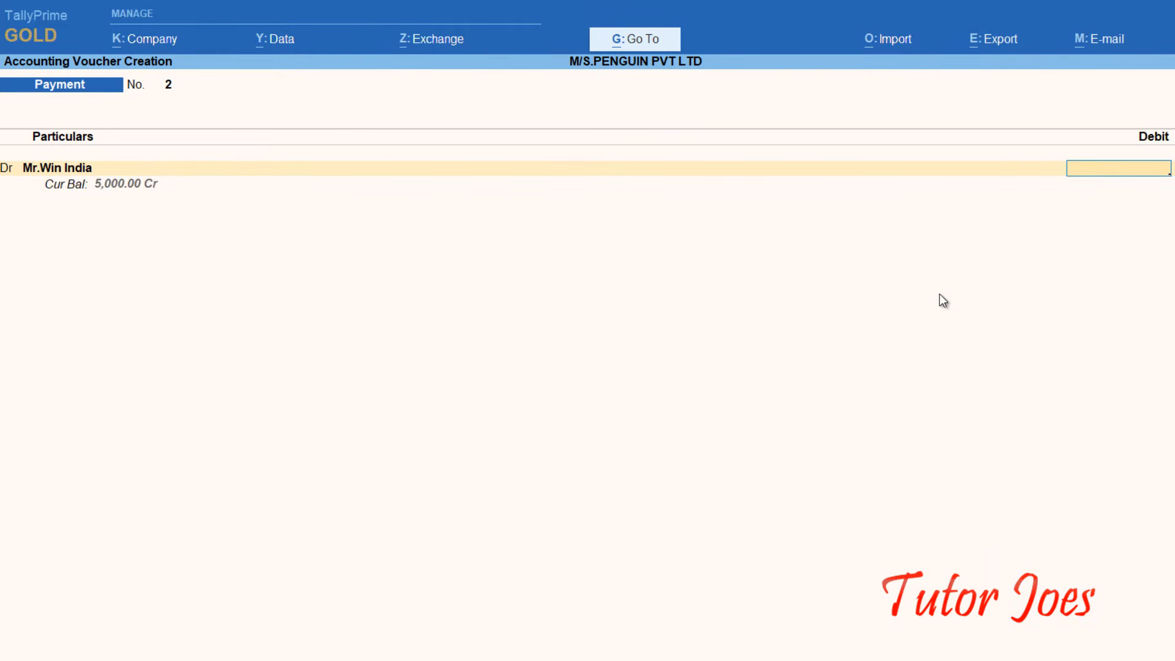
text(5000)
key(Return)
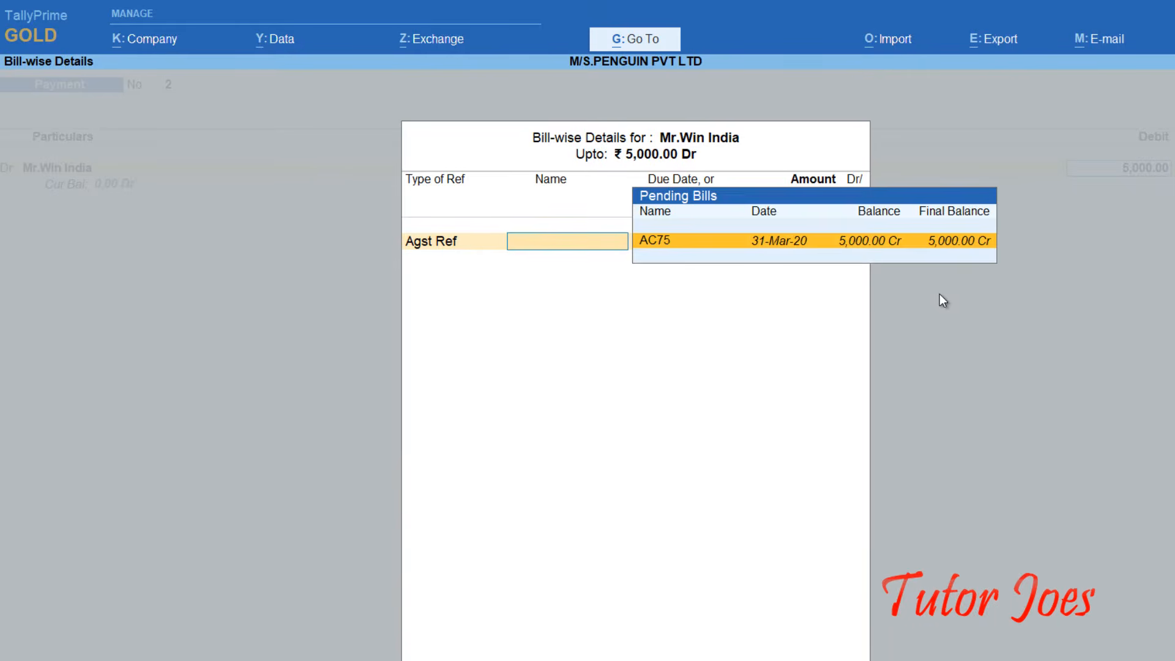
Step: Settle the Win India debit against pending bill AC75 and credit the full amount to Indian Bank
key(Return)
key(Return)
key(Return)
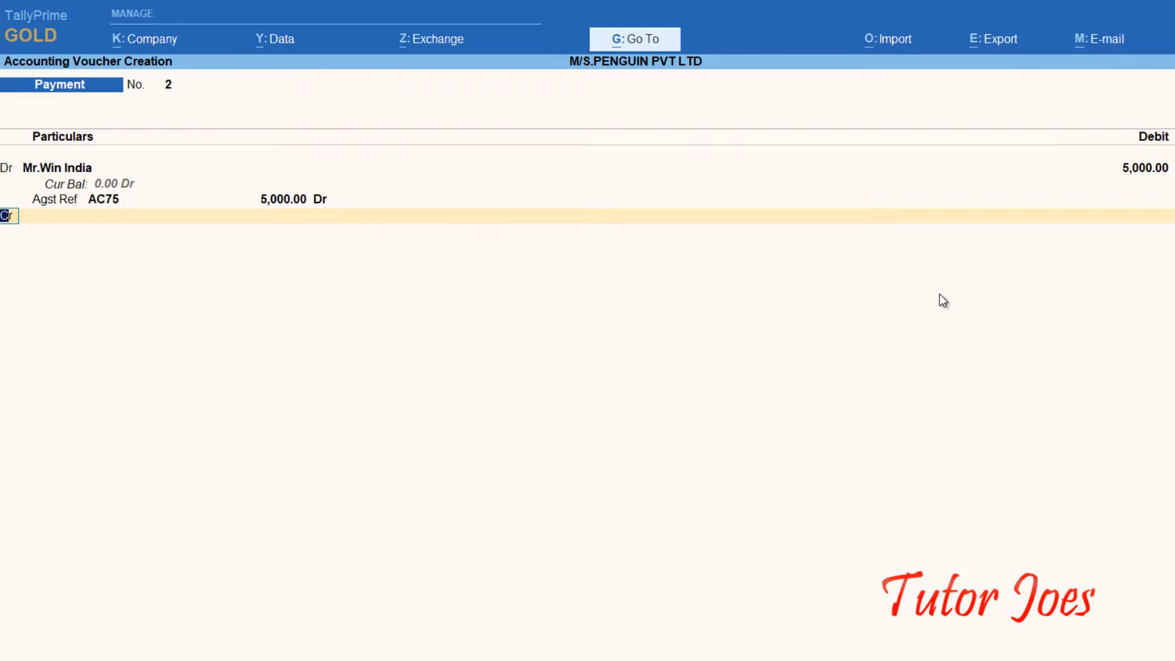
text(I)
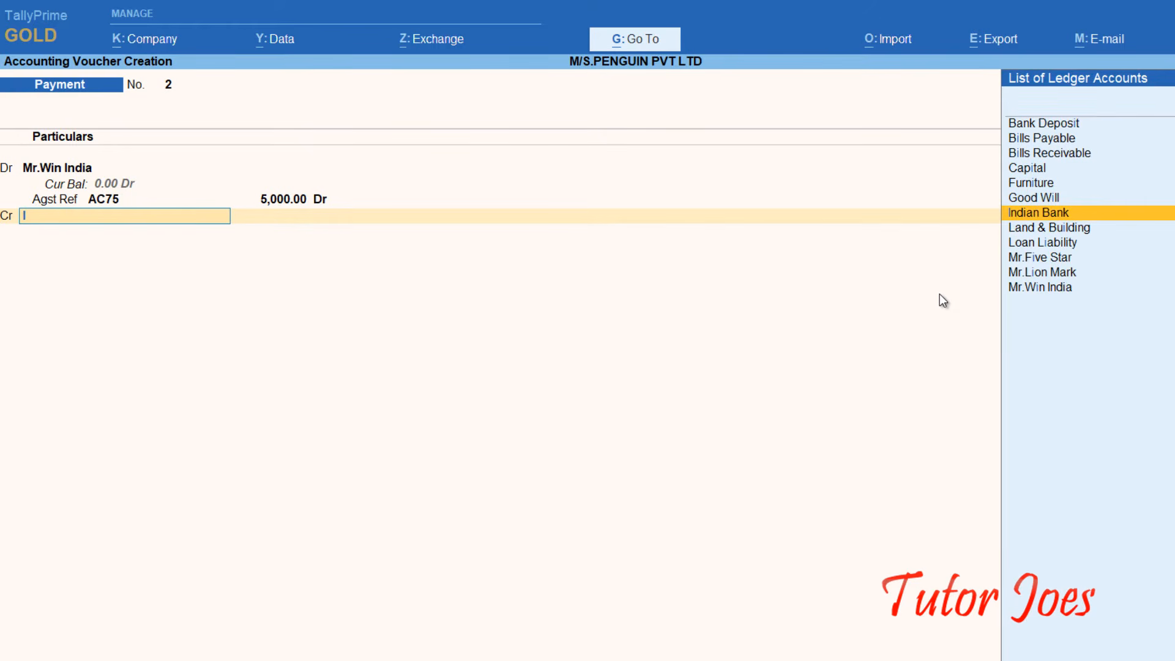
key(Return)
key(Return)
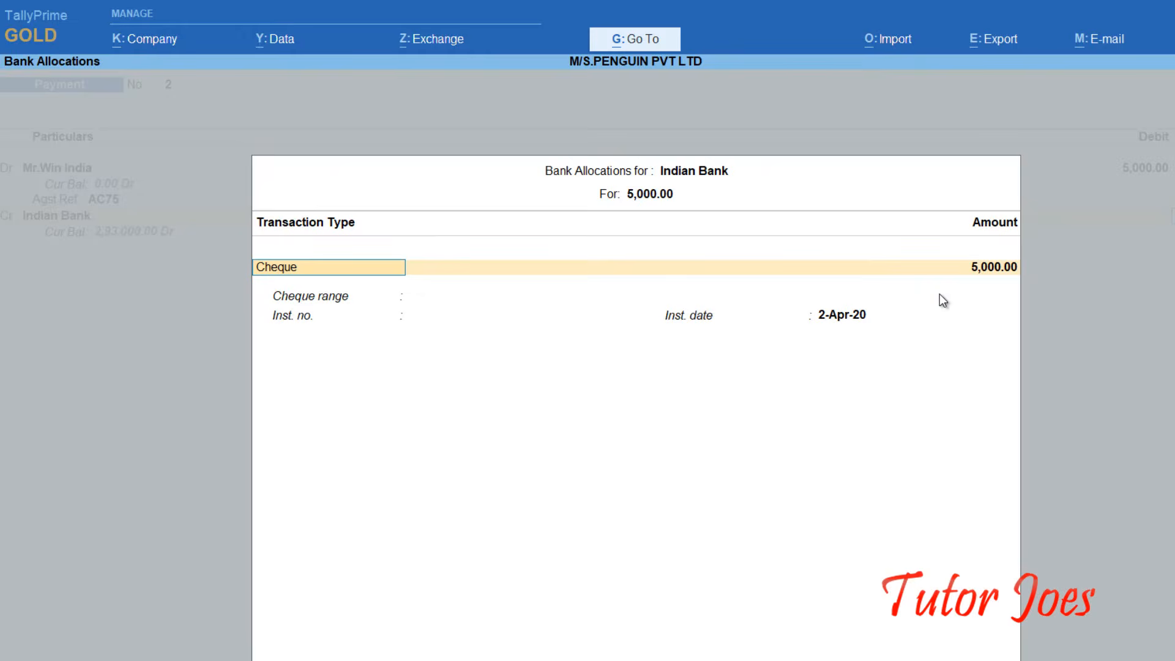
Step: Allocate the Indian Bank payment to cheque number 25132 dated 2-Apr-20 and save the voucher
key(Return)
key(Return)
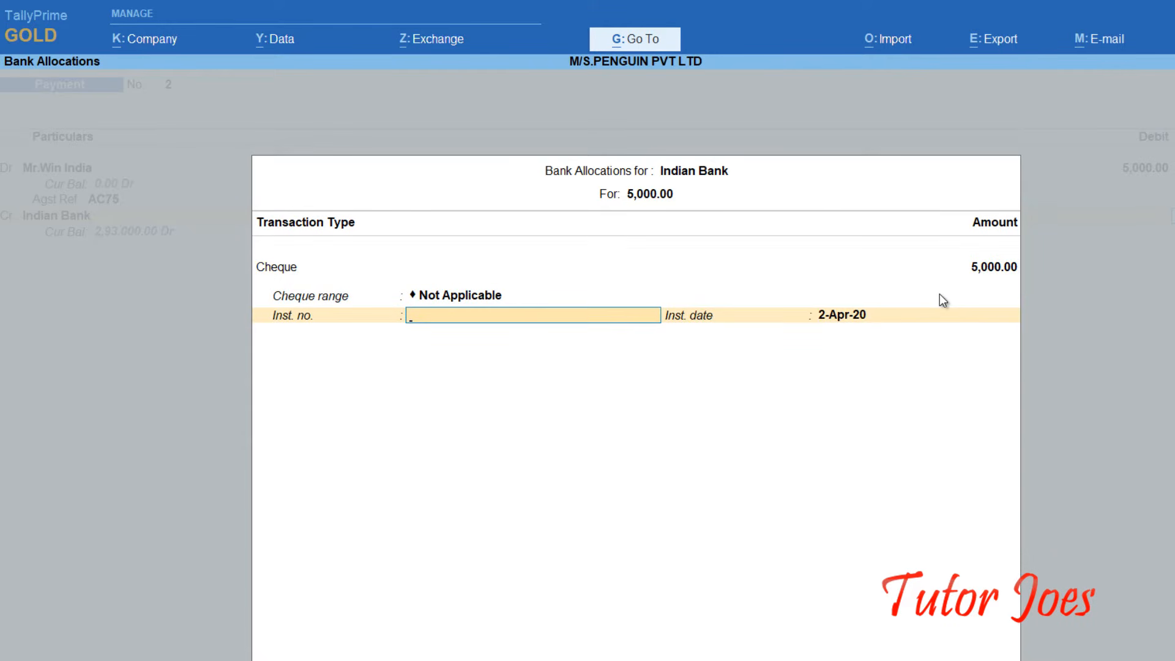
text(25132)
key(Return)
key(Return)
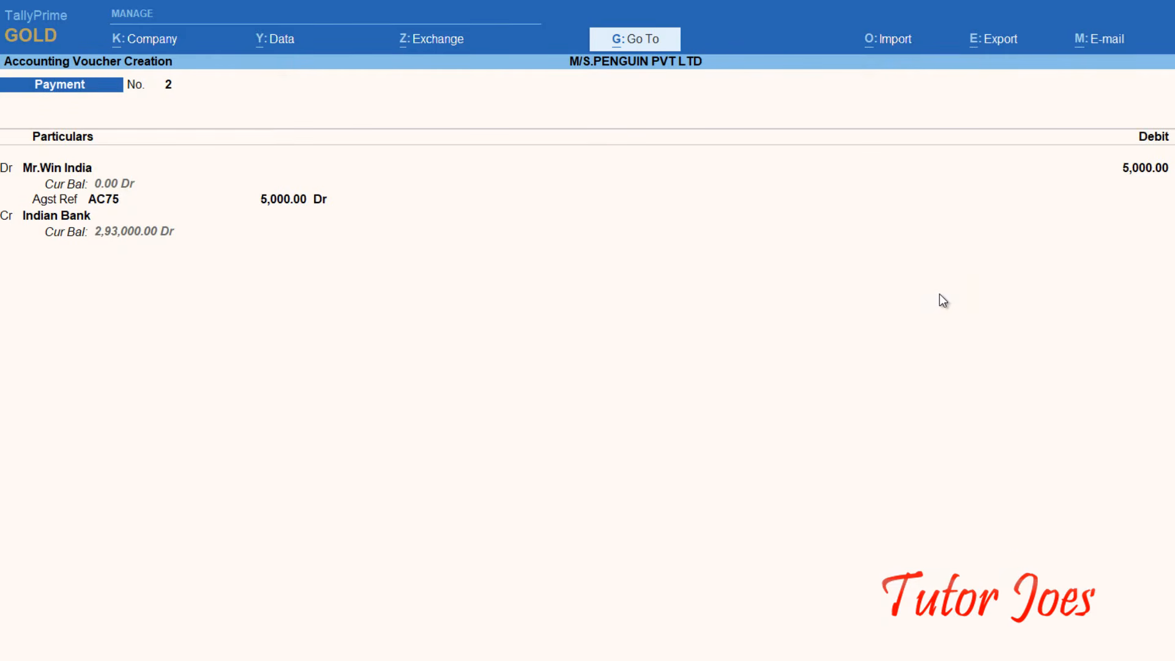
key(Return)
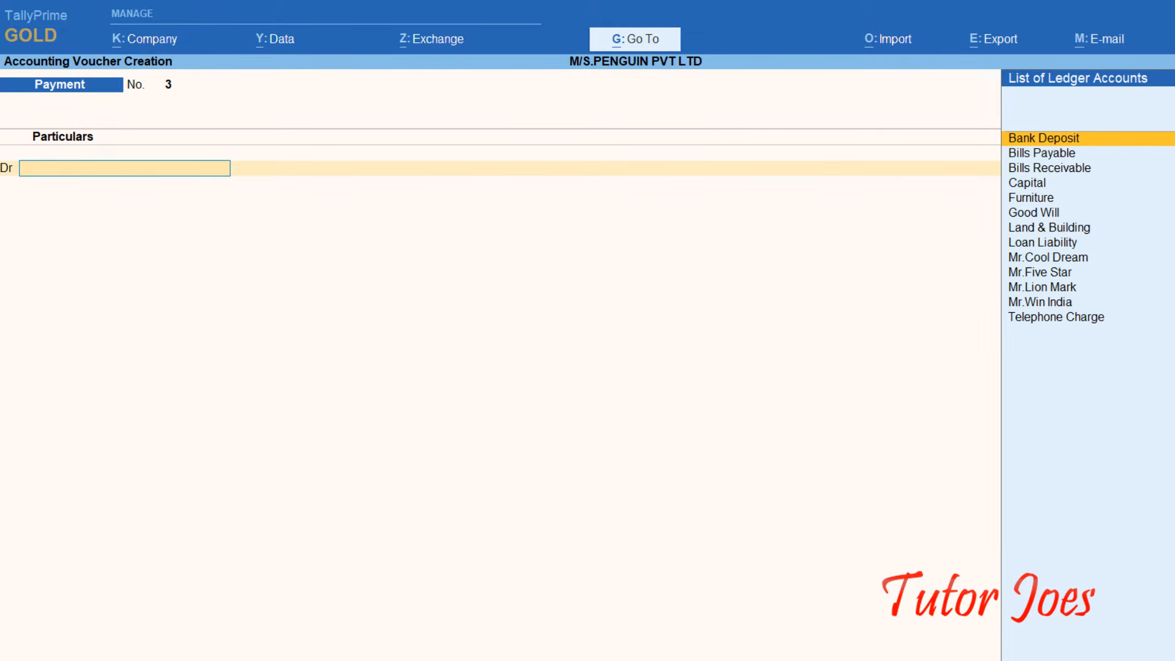
Step: Switch to a Receipt voucher and create a ledger named Commission Received under Indirect Incomes from within it
key(F6)
key(alt+c)
text(Co)
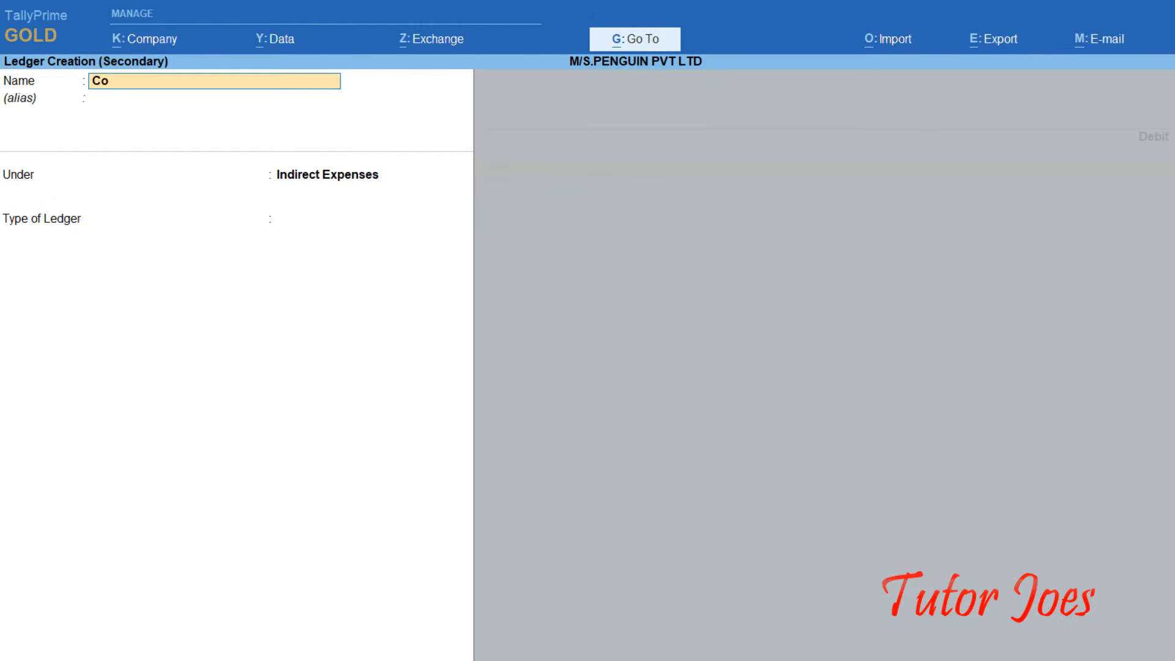
text(mmission Received)
key(Return)
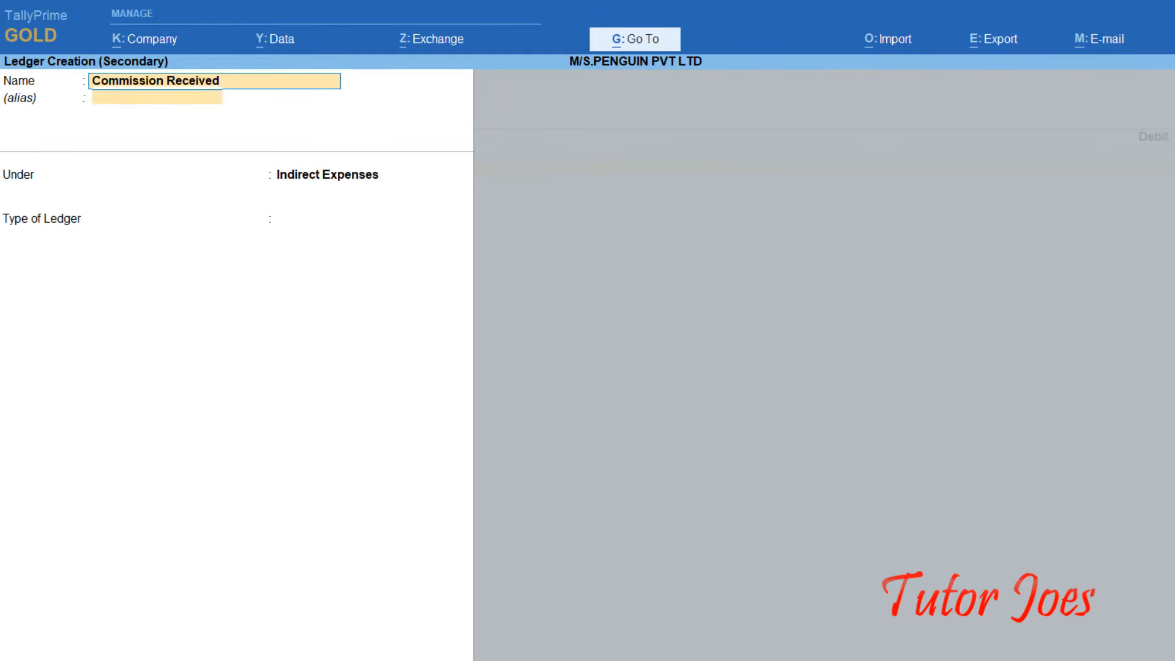
key(Return)
key(Down)
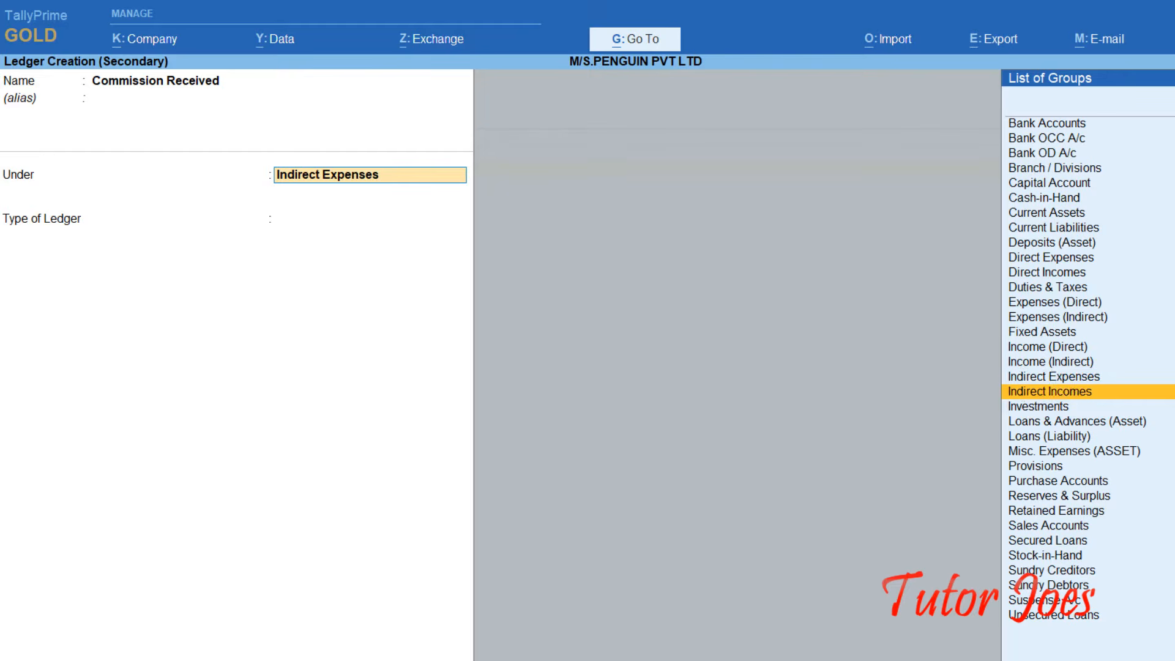
key(Return)
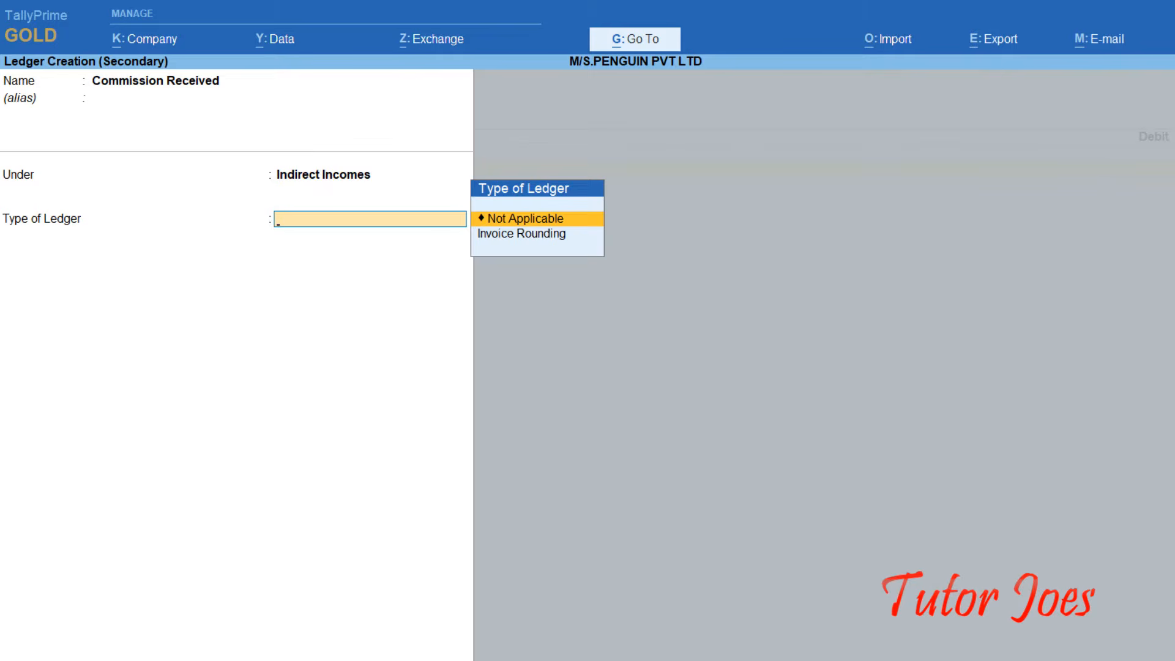
key(Return)
key(ctrl+a)
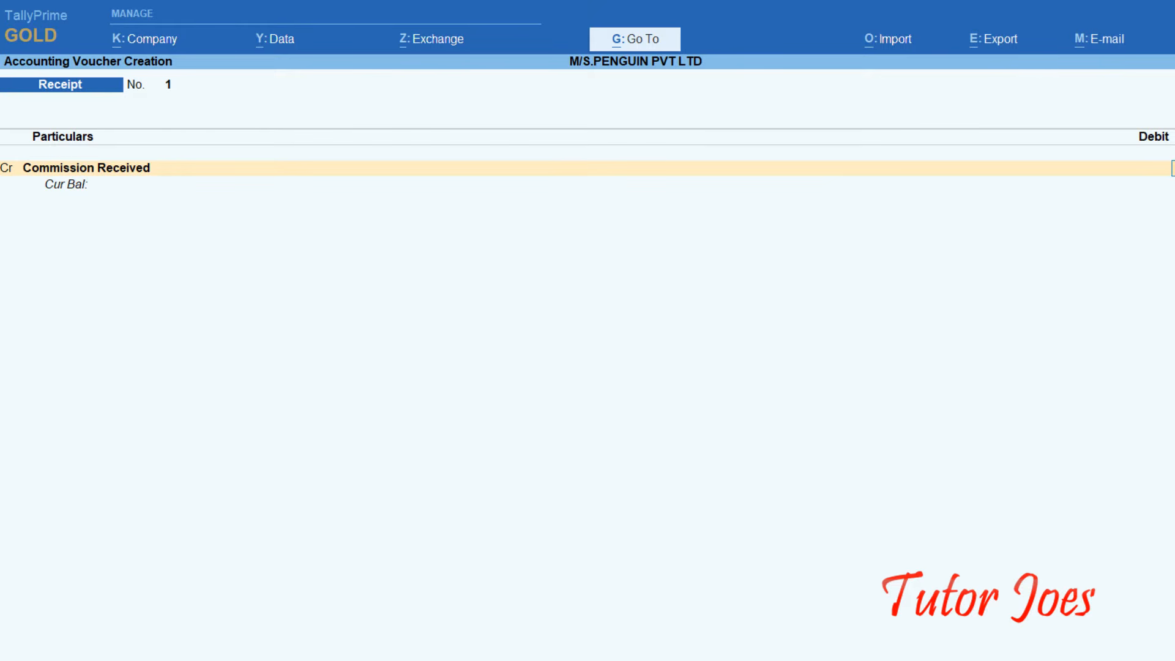
Step: Credit Commission Received with 10000 and debit the same amount to Indian Bank
key(Return)
text(In)
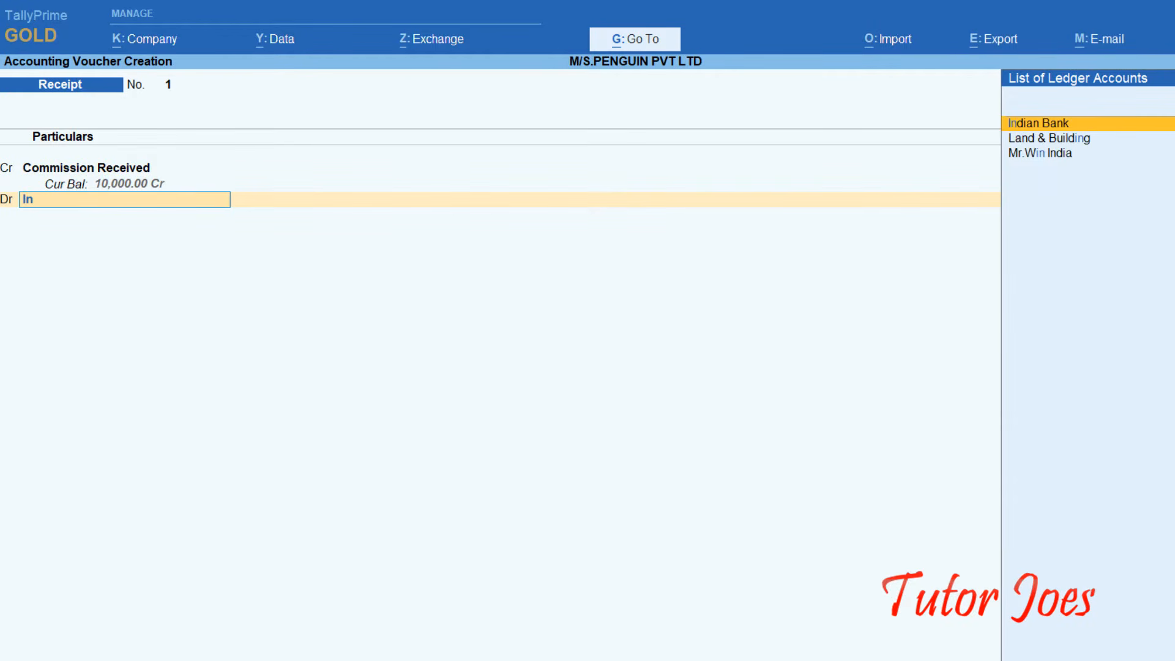
key(Return)
key(Return)
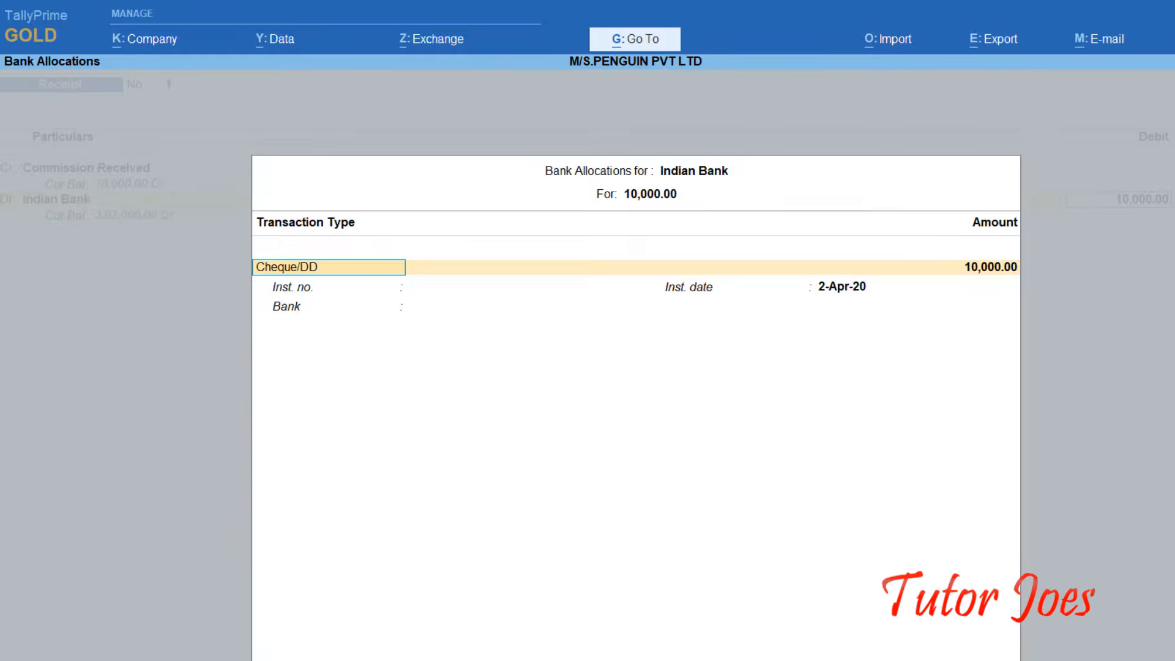
Step: Allocate the Indian Bank receipt to Cheque/DD number 75461 dated 2-Apr-20 and save the voucher
key(Return)
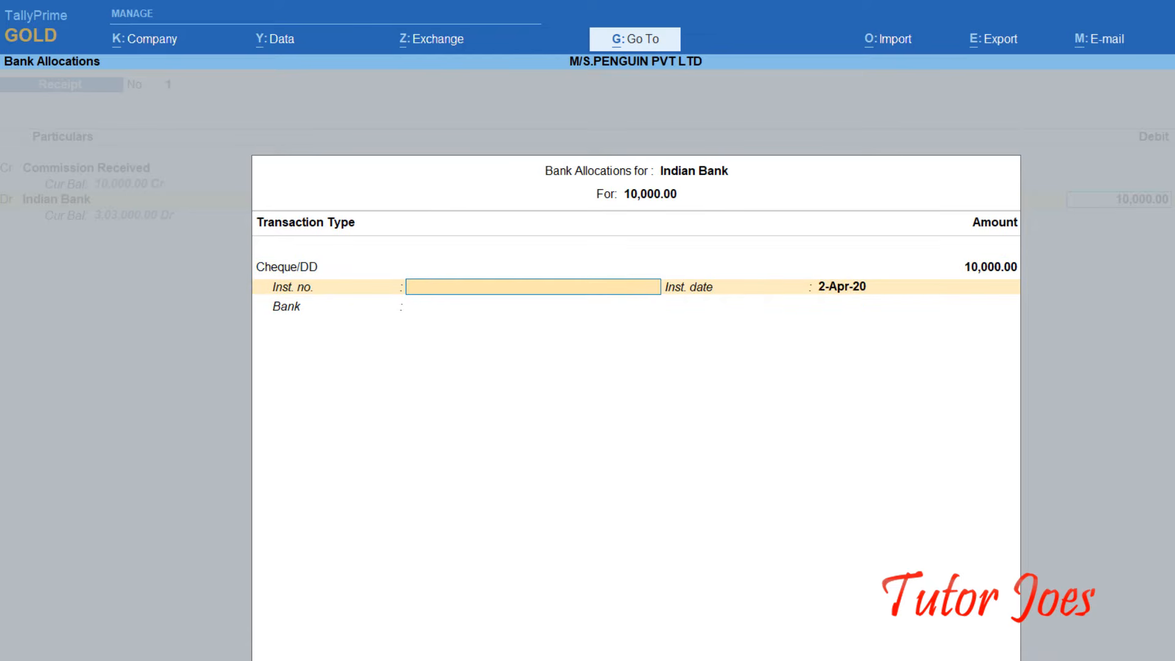
text(75461)
key(Return)
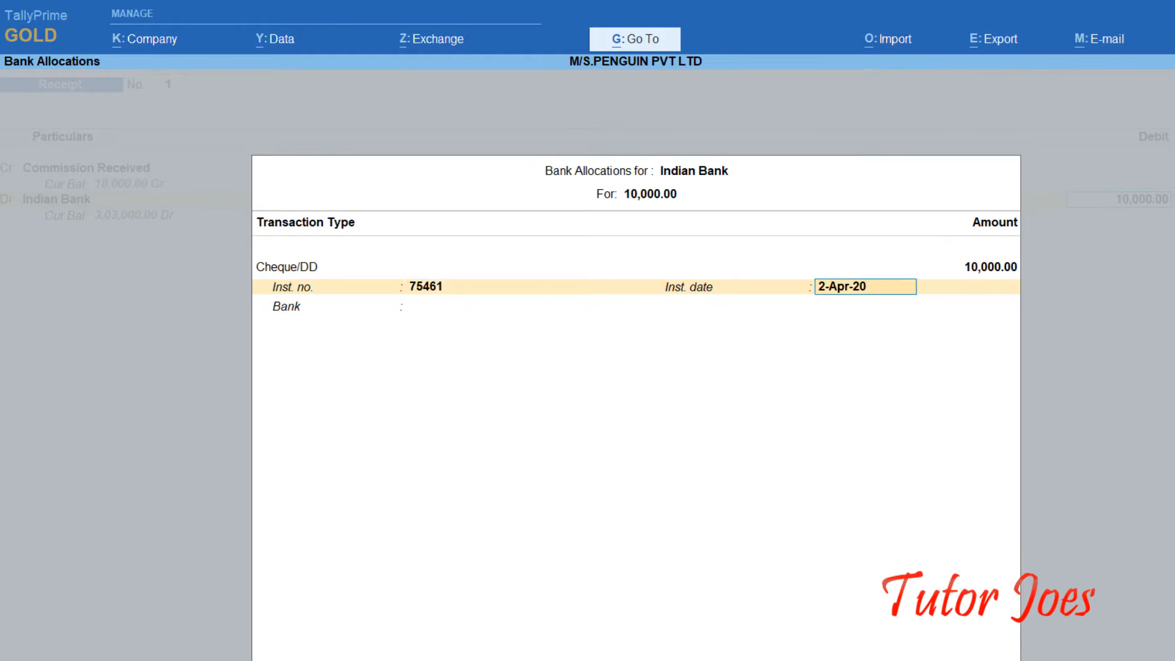
key(Return)
key(Return)
key(Return)
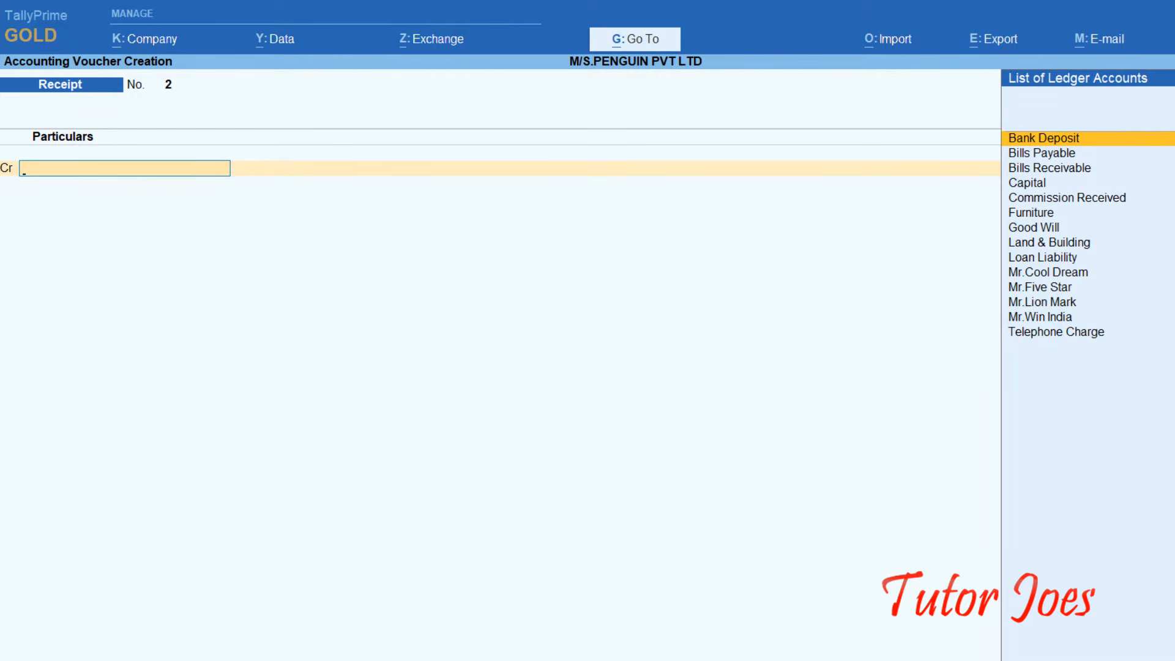
Step: Switch to a Payment voucher and create a ledger named Salary Paid under Indirect Expenses from within it
key(F5)
key(alt+c)
text(Salary)
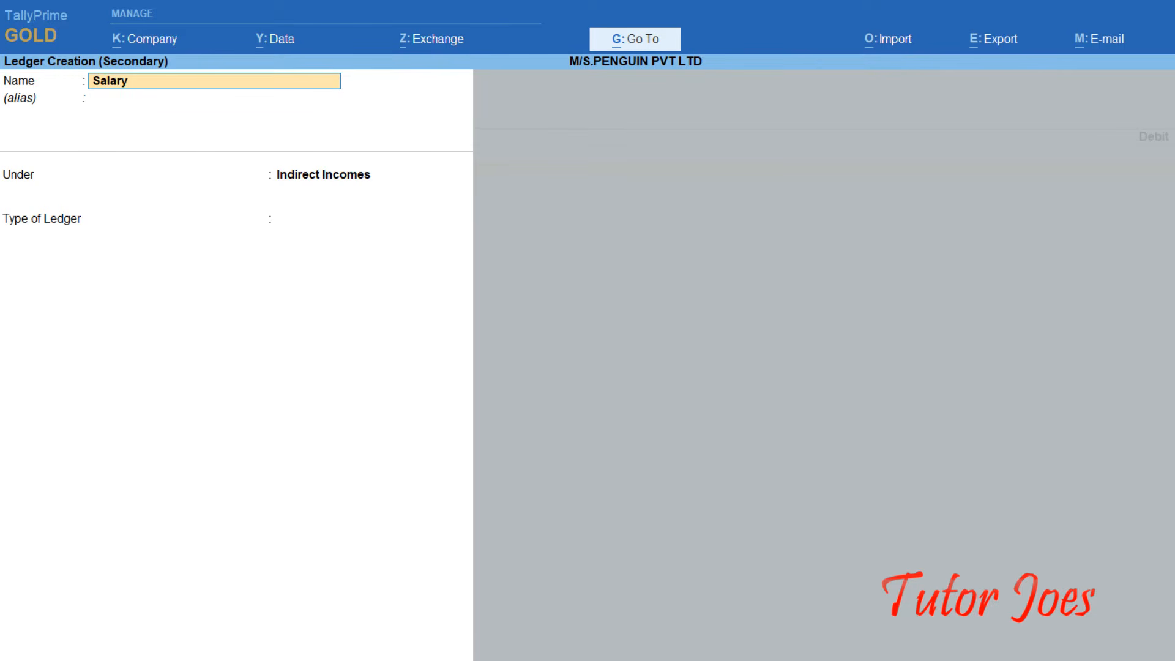
text( Paid)
key(Return)
key(Return)
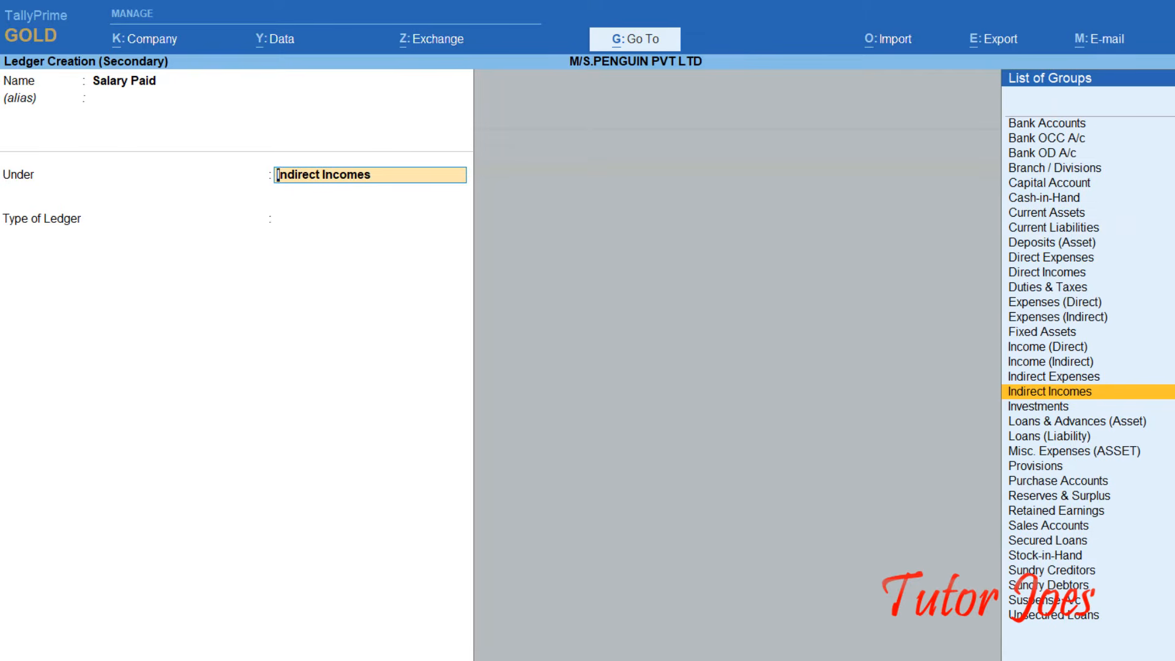
key(Up)
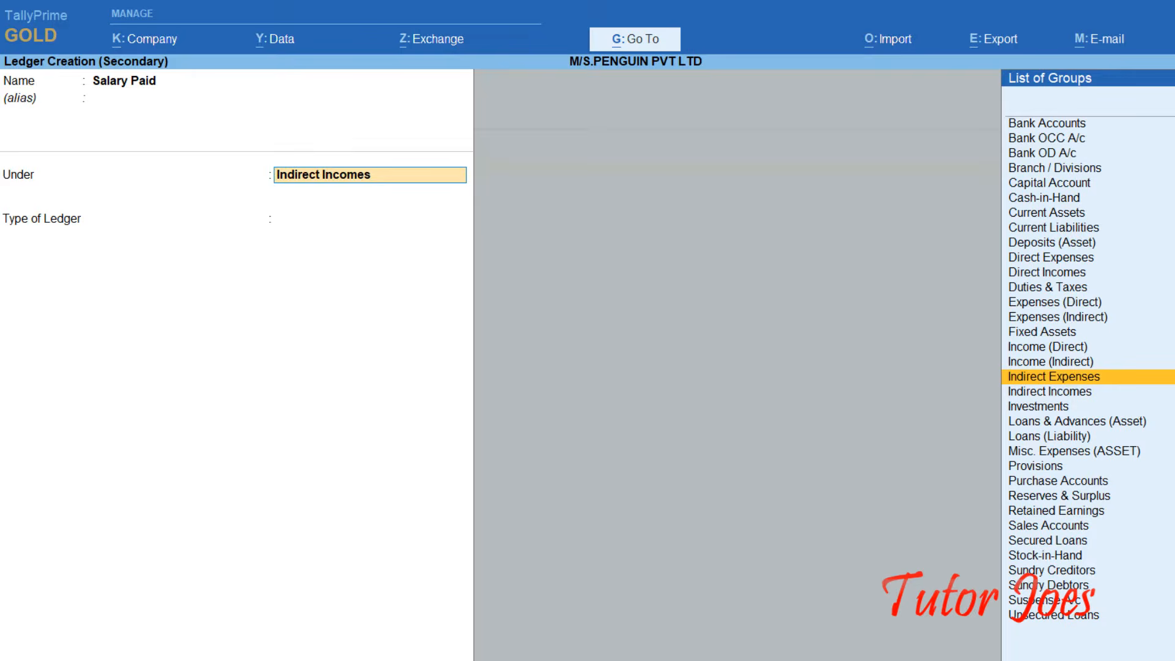
key(Return)
key(Return)
key(ctrl+a)
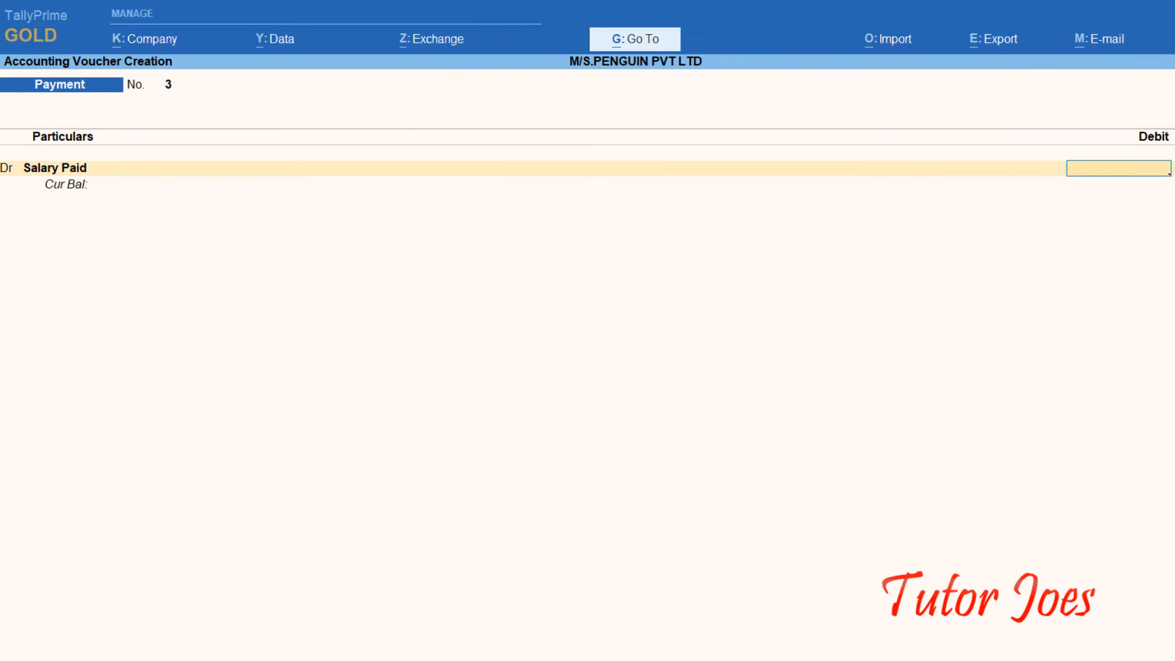
Step: Debit Salary Paid with 10000 and credit the same amount to Indian Bank
text(10000)
key(Return)
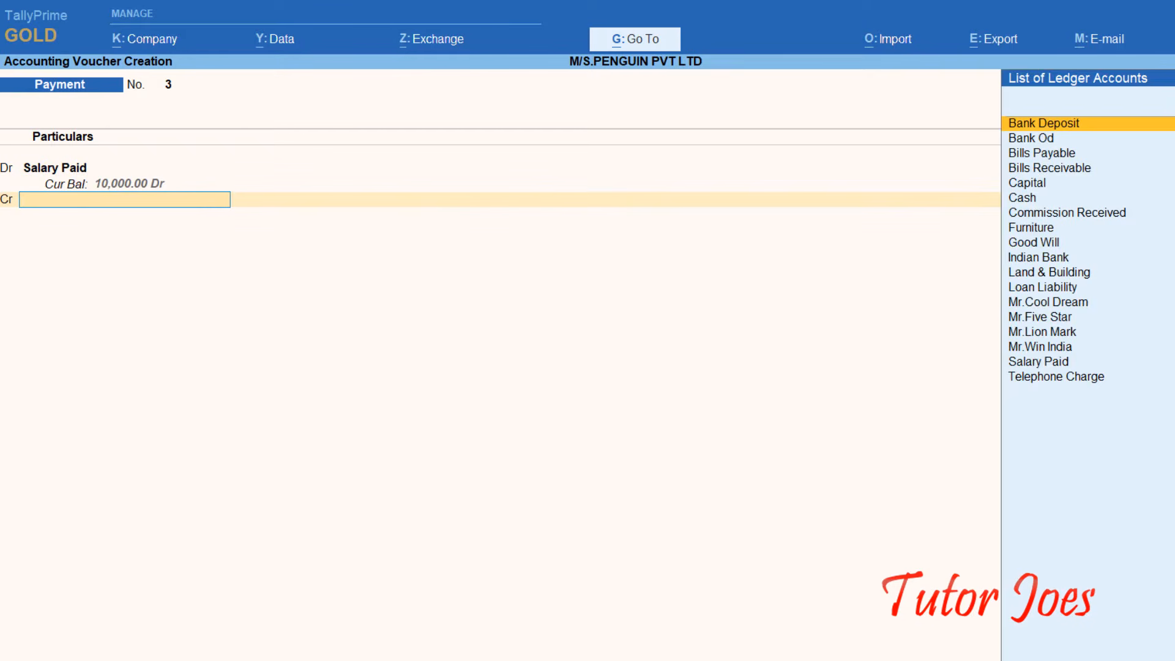
text(In)
key(Return)
key(Return)
Step: Allocate the salary payment to cheque number 25133 dated 2-Apr-20 and save the voucher
key(Return)
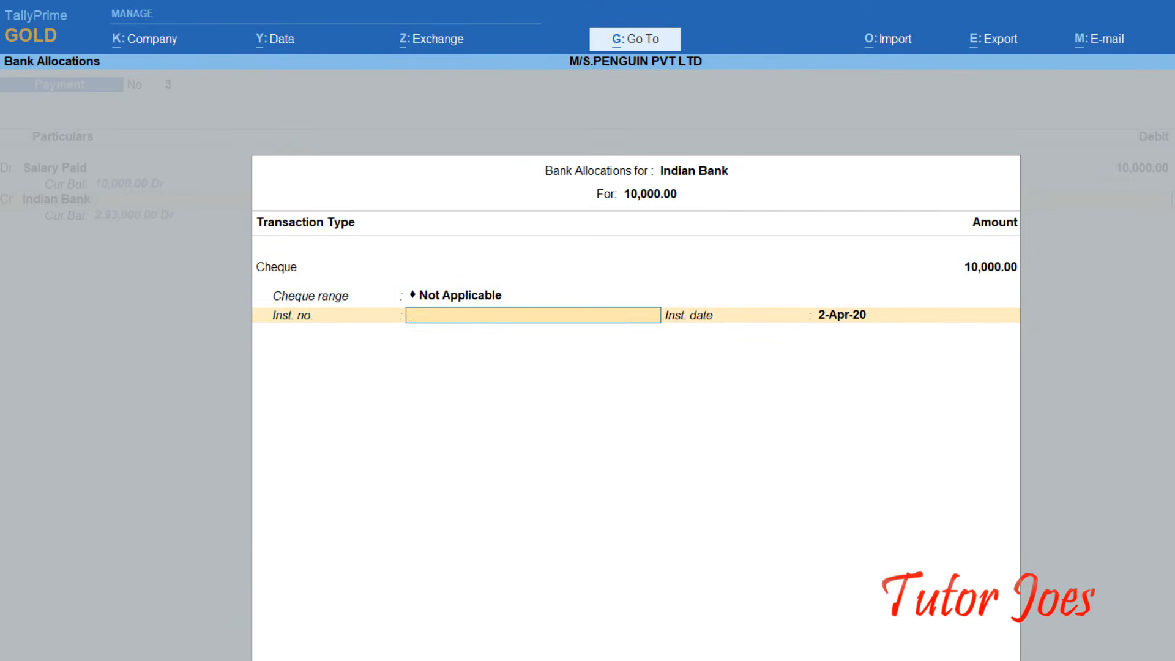
text(25133)
key(Return)
key(Return)
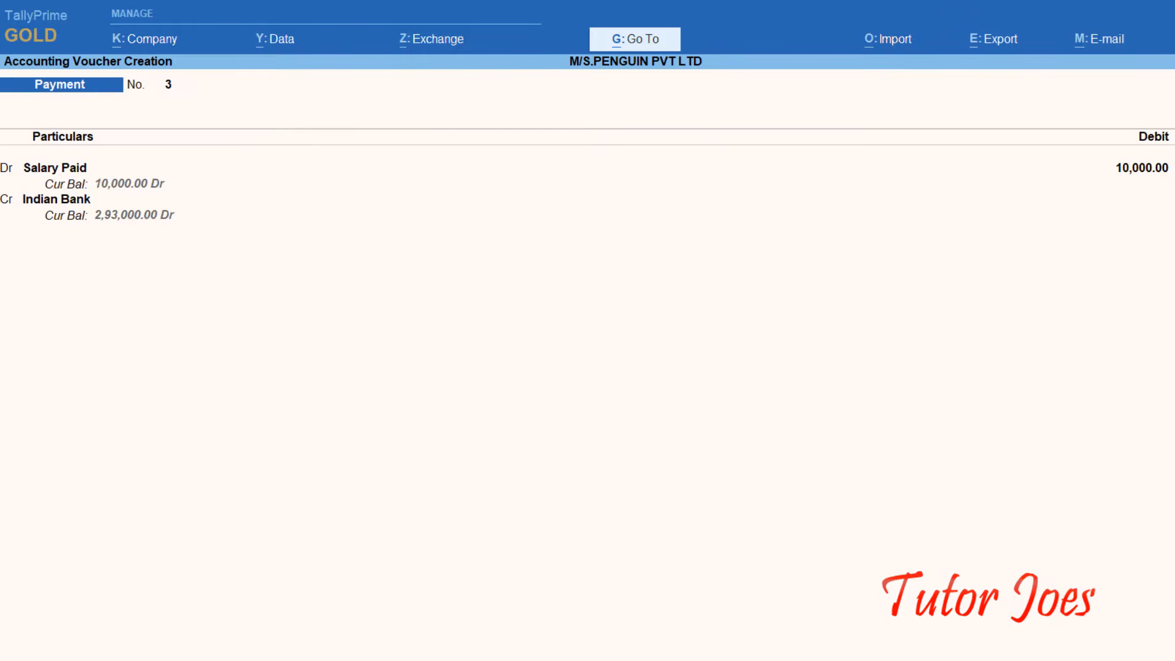
key(Return)
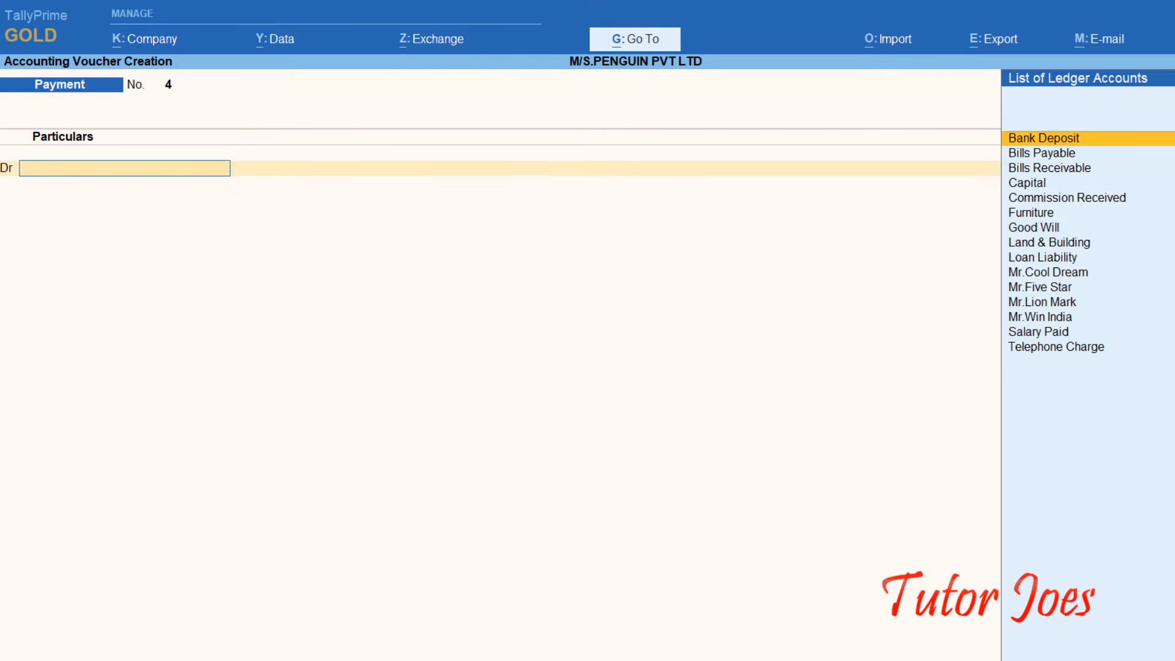
Step: Switch to a Receipt voucher and credit the Five Star ledger with 15000
key(F6)
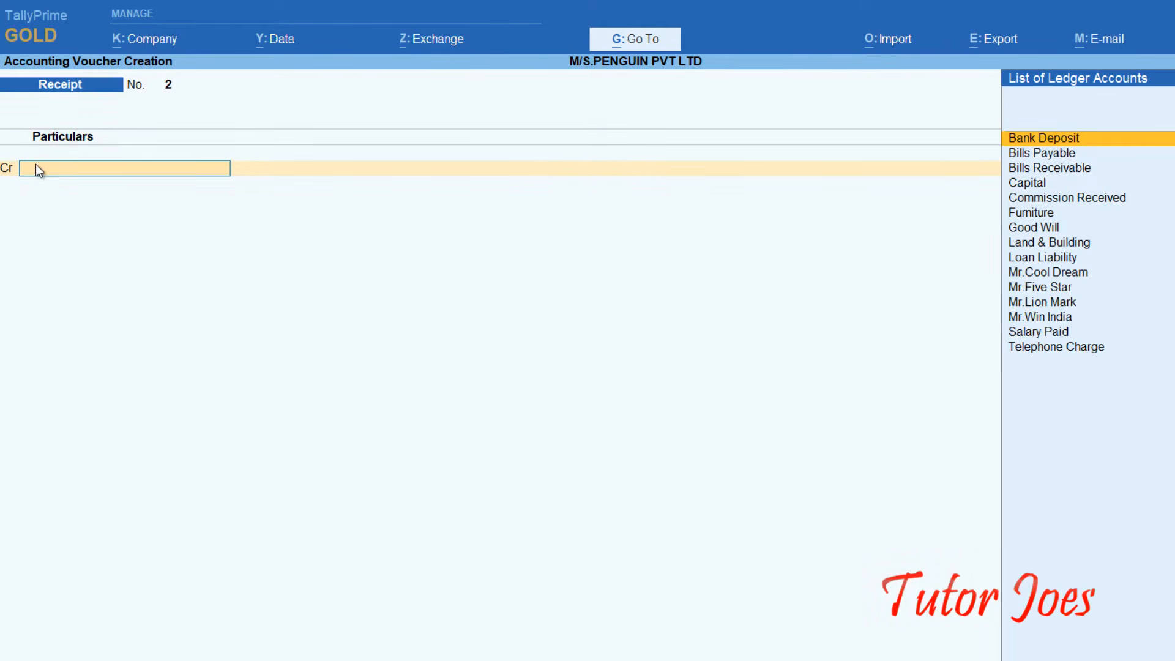
text(Fi)
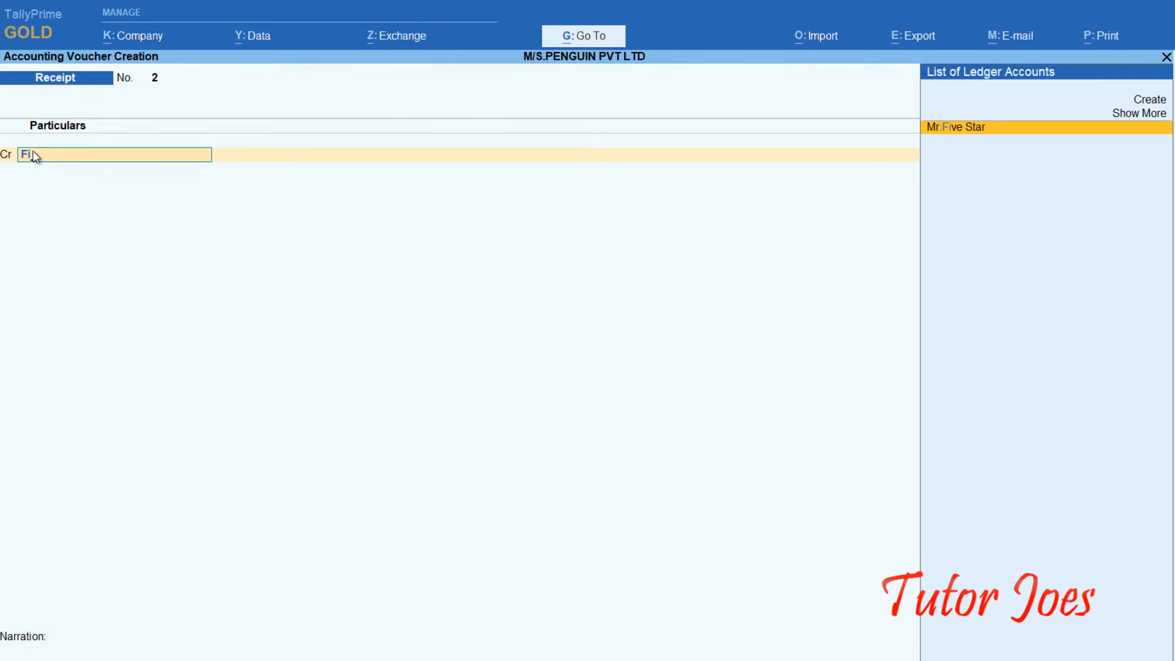
key(Return)
text(15000)
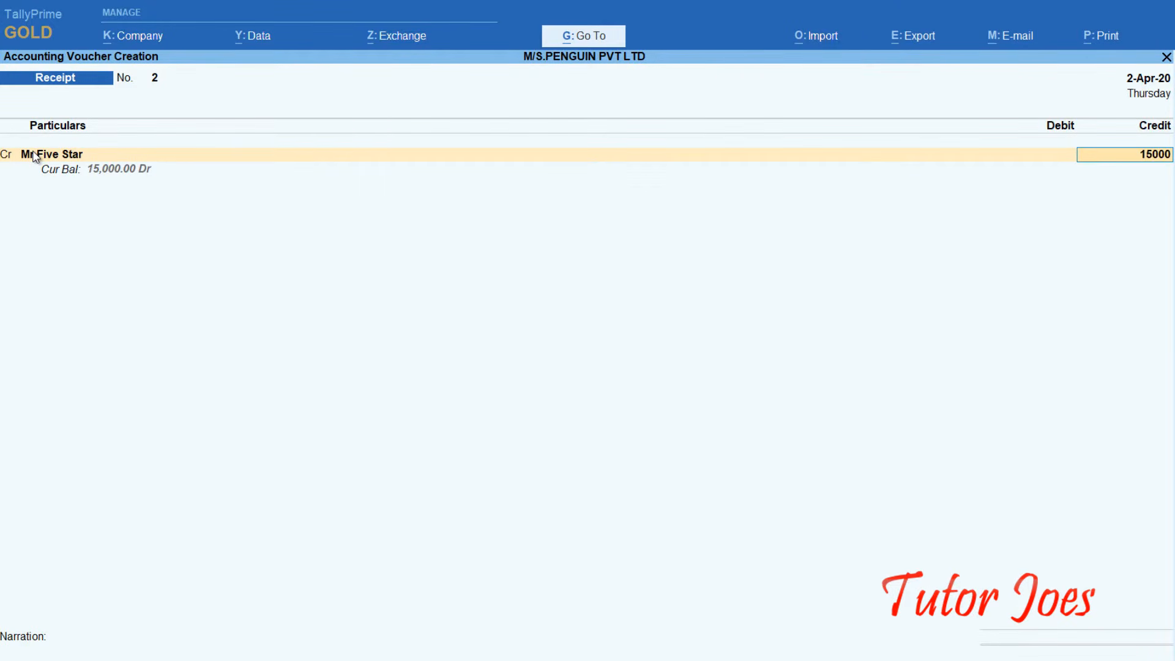
key(Return)
Step: Settle the full Five Star credit of 15000 against pending bill AG076
key(Return)
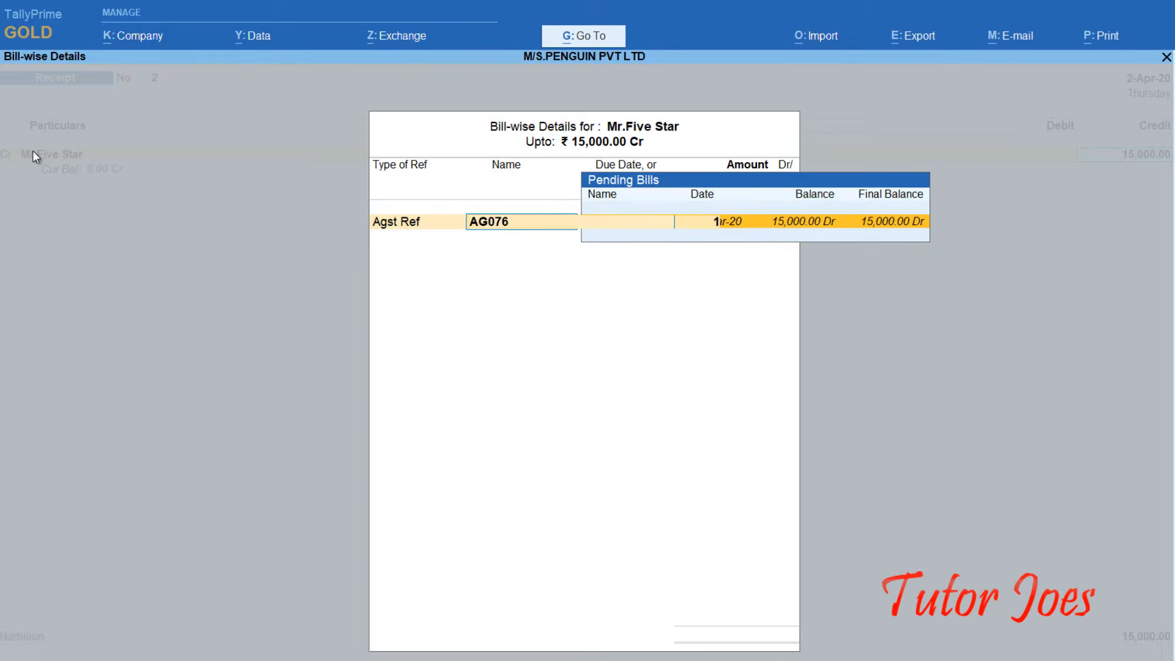
key(Return)
key(Return)
key(Return)
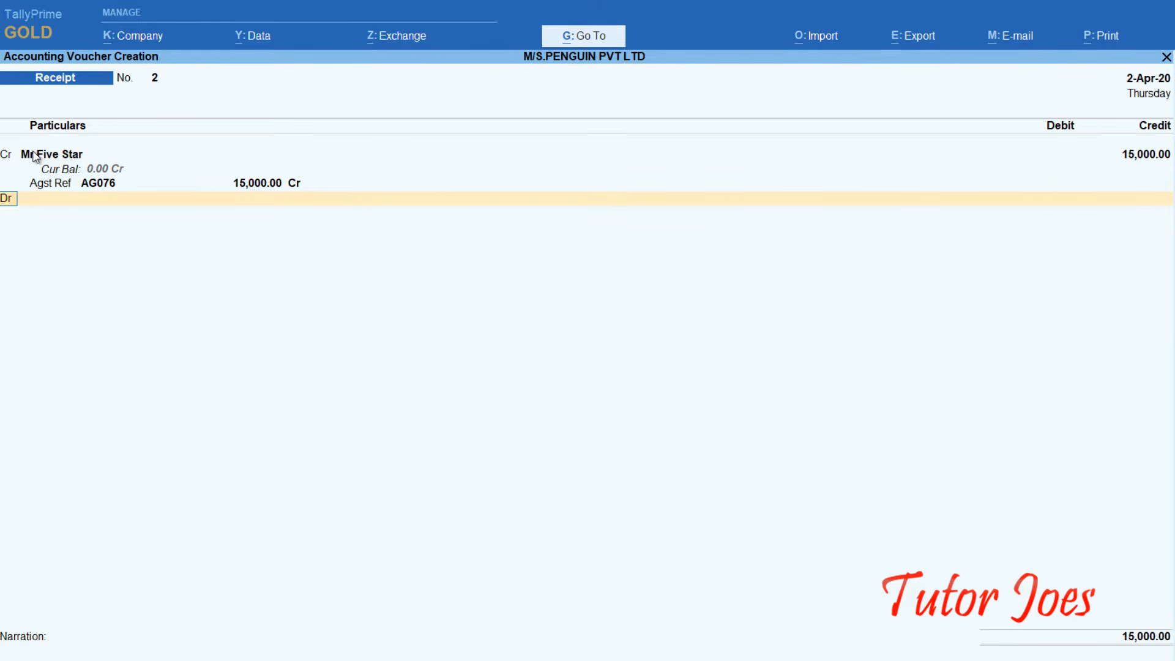
Step: Create a Discount Allowed ledger under Indirect Expenses for the receipt's debit line, with ledger type Not Applicable
key(Return)
key(alt+c)
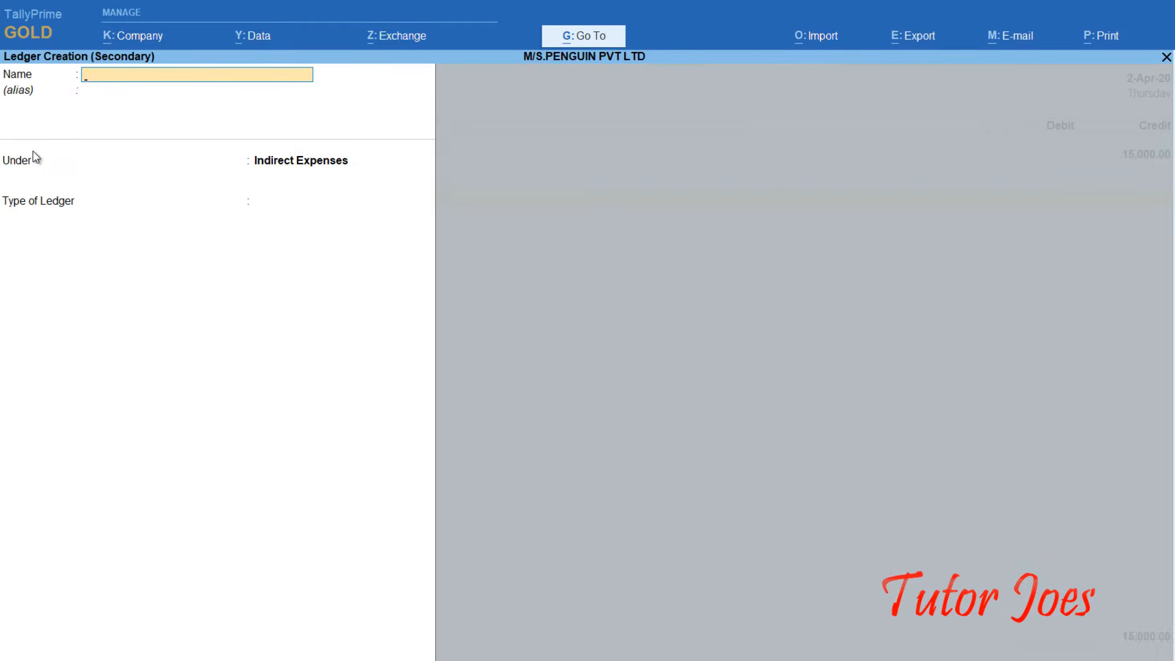
text(Discount Allowed)
key(Return)
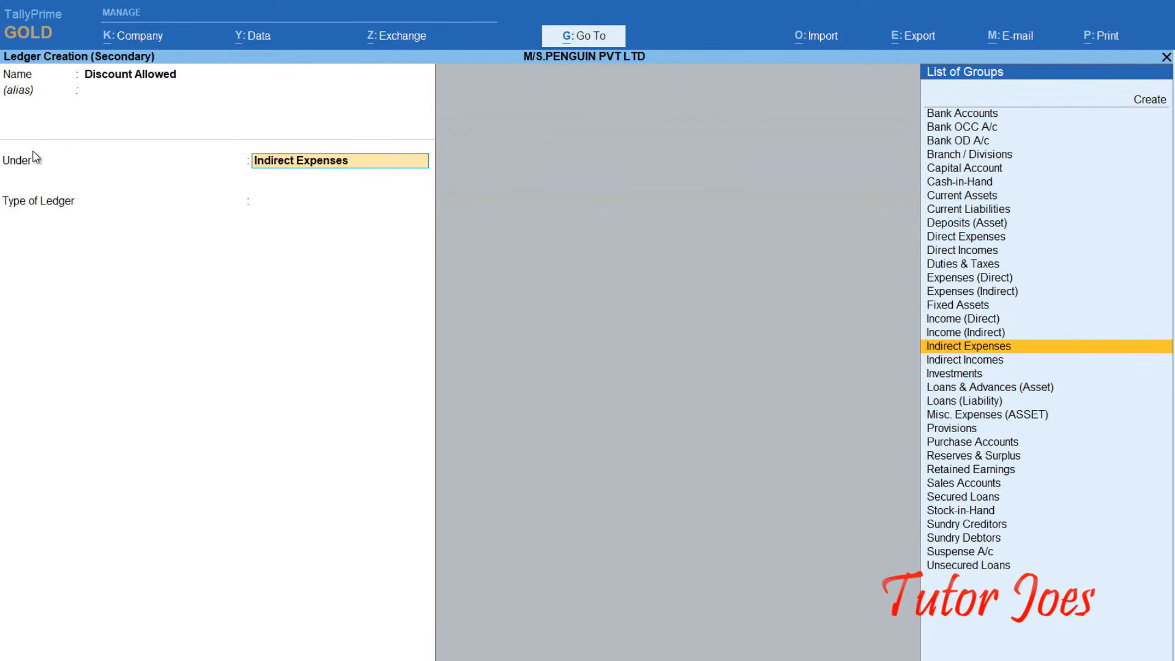
key(Return)
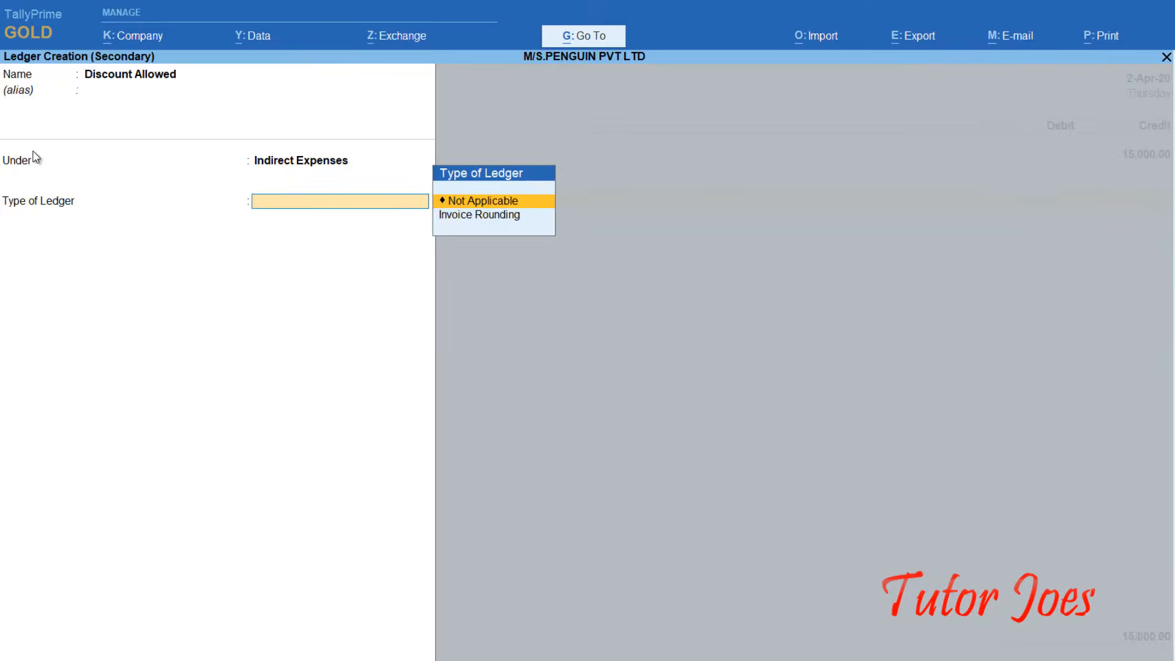
key(Return)
key(Return)
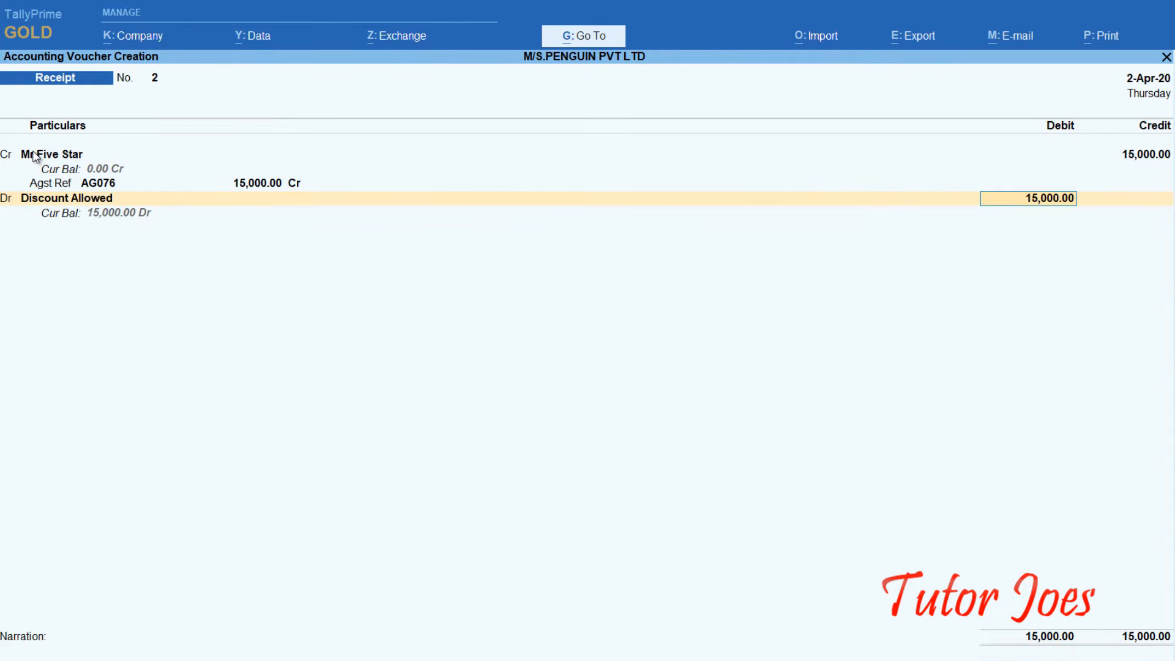
Step: Debit Discount Allowed with 750 and Indian Bank with the remaining 14,250
text(750)
key(Return)
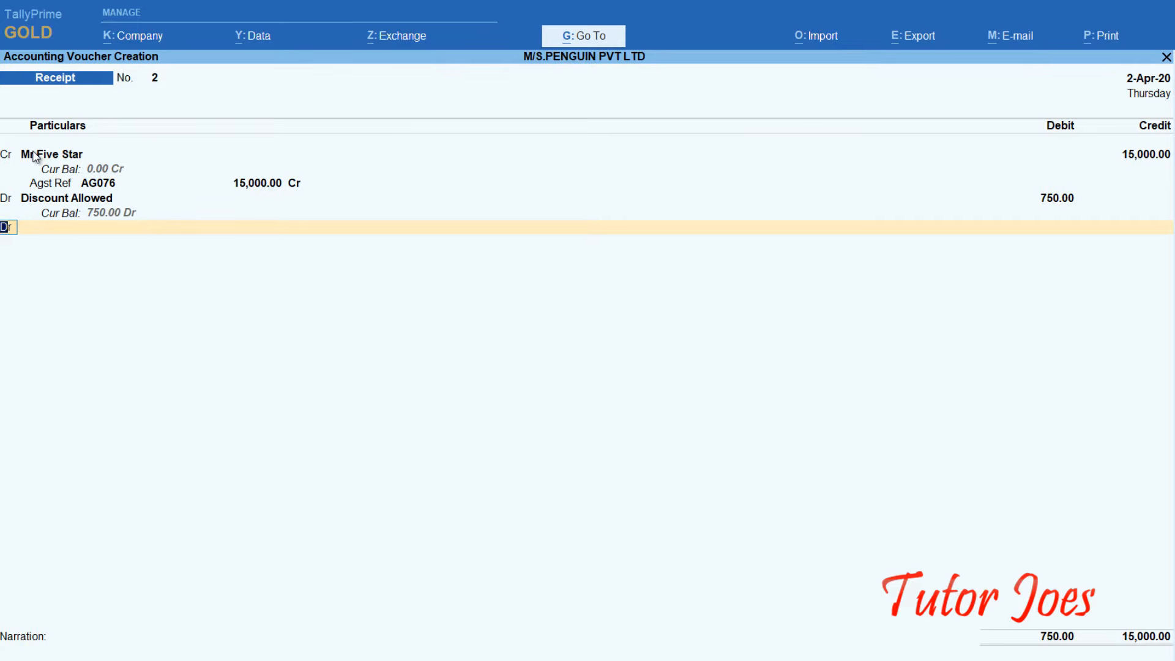
key(Return)
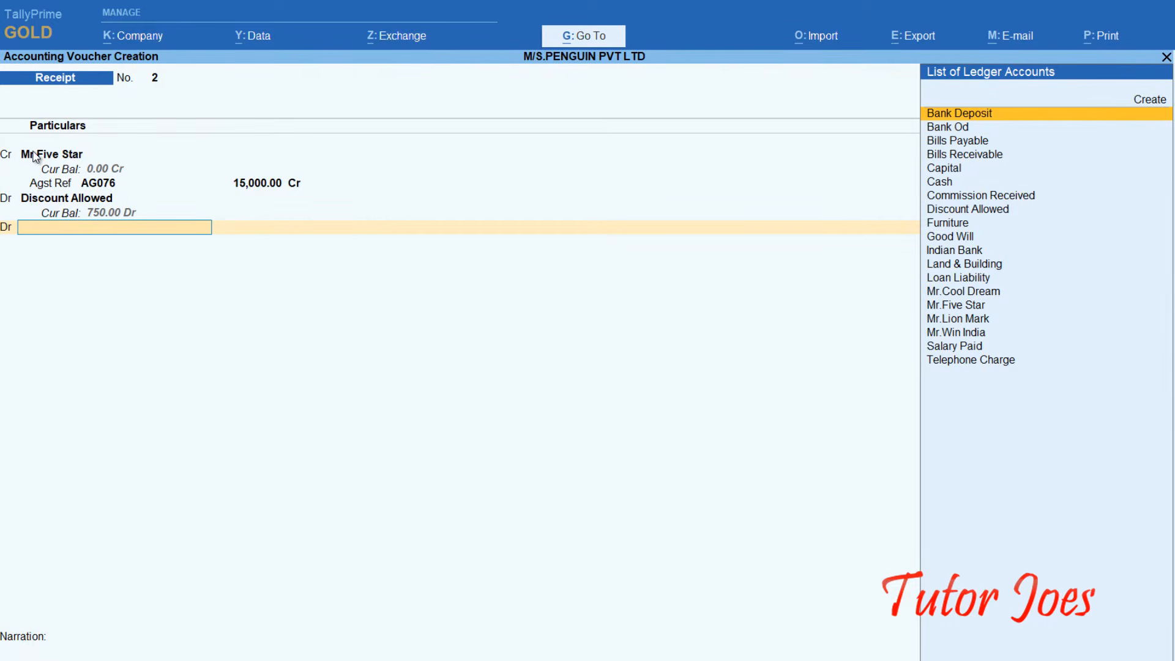
text(In)
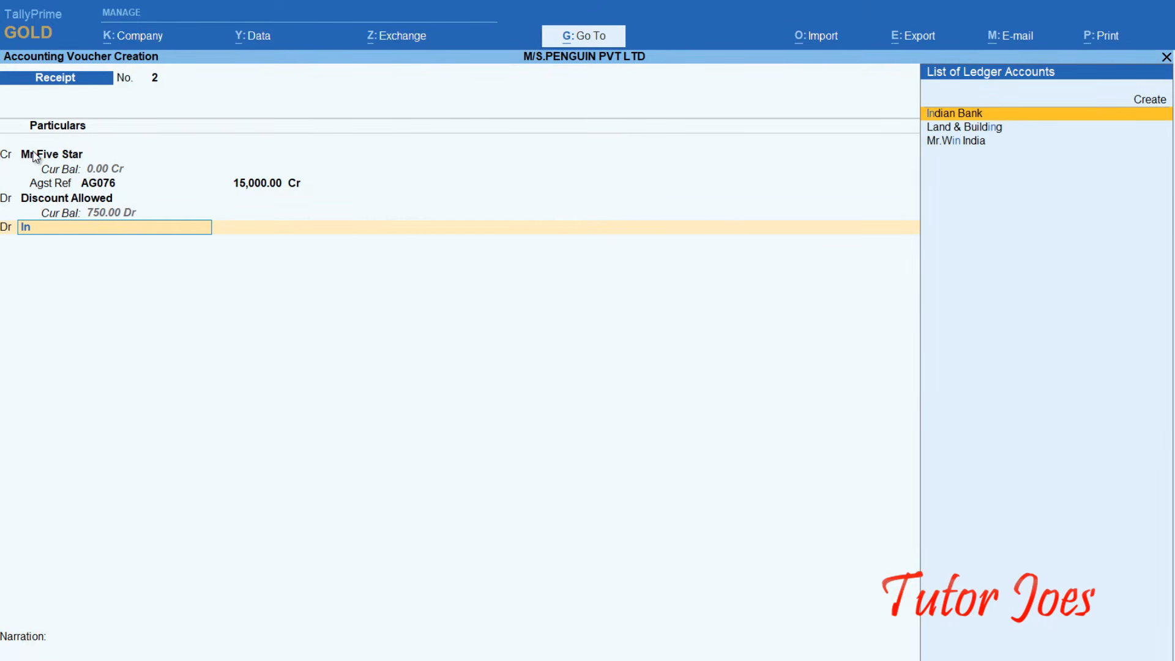
key(Return)
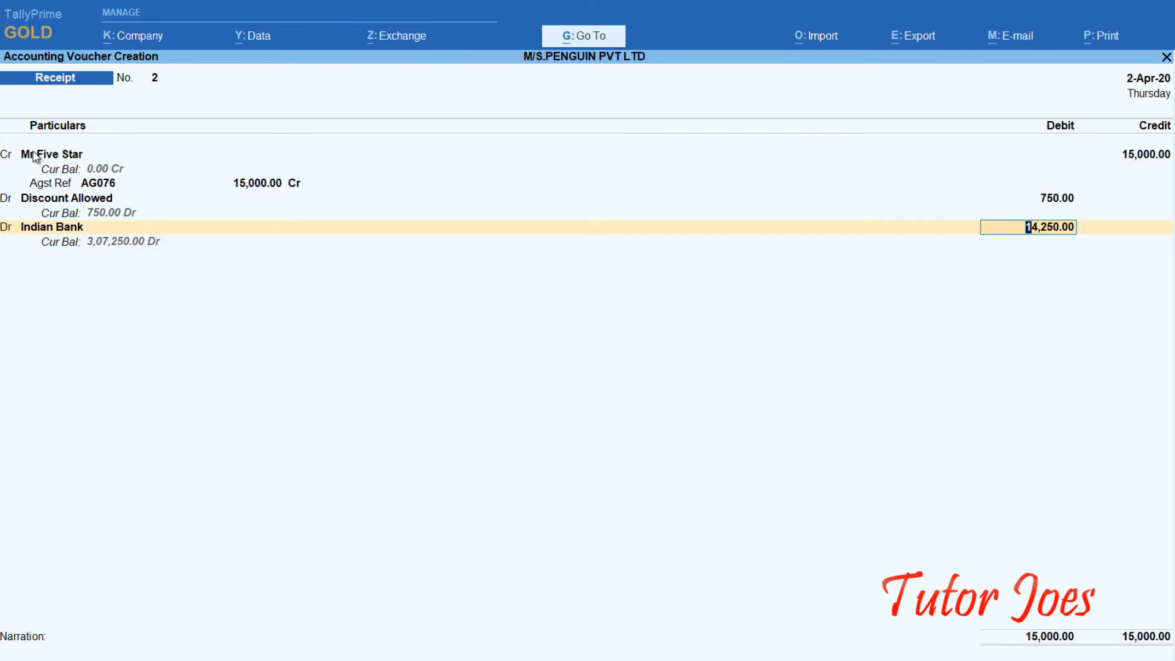
Step: Change the Five Star receipt's voucher date to 5-Apr-20
key(F2)
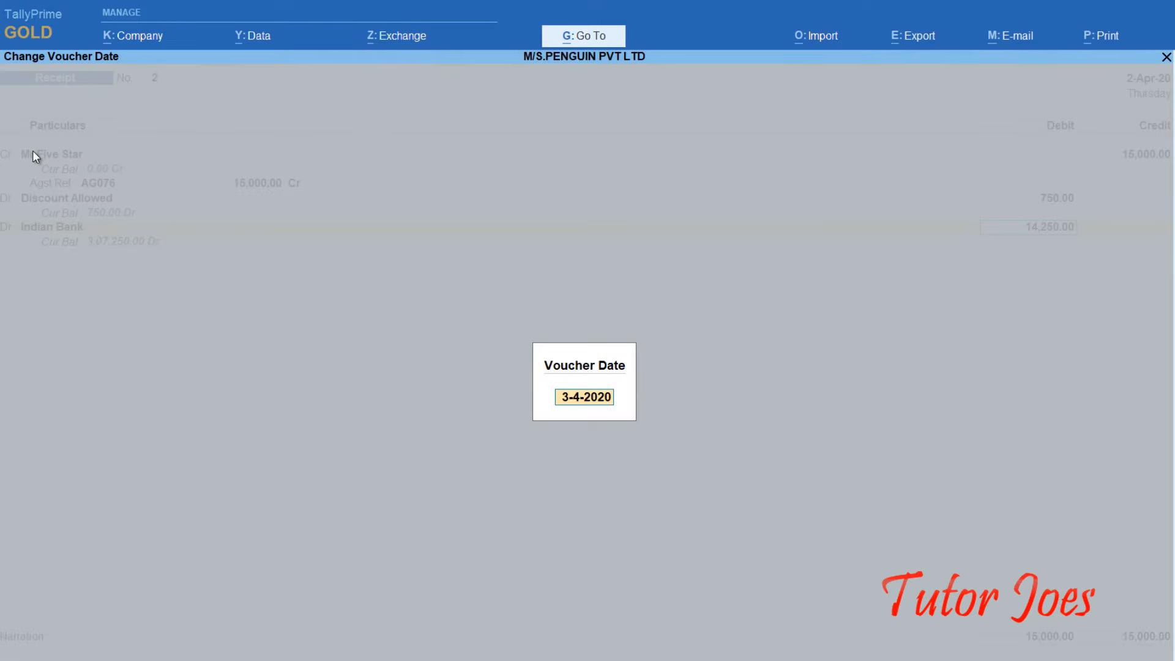
text(5-4)
key(Return)
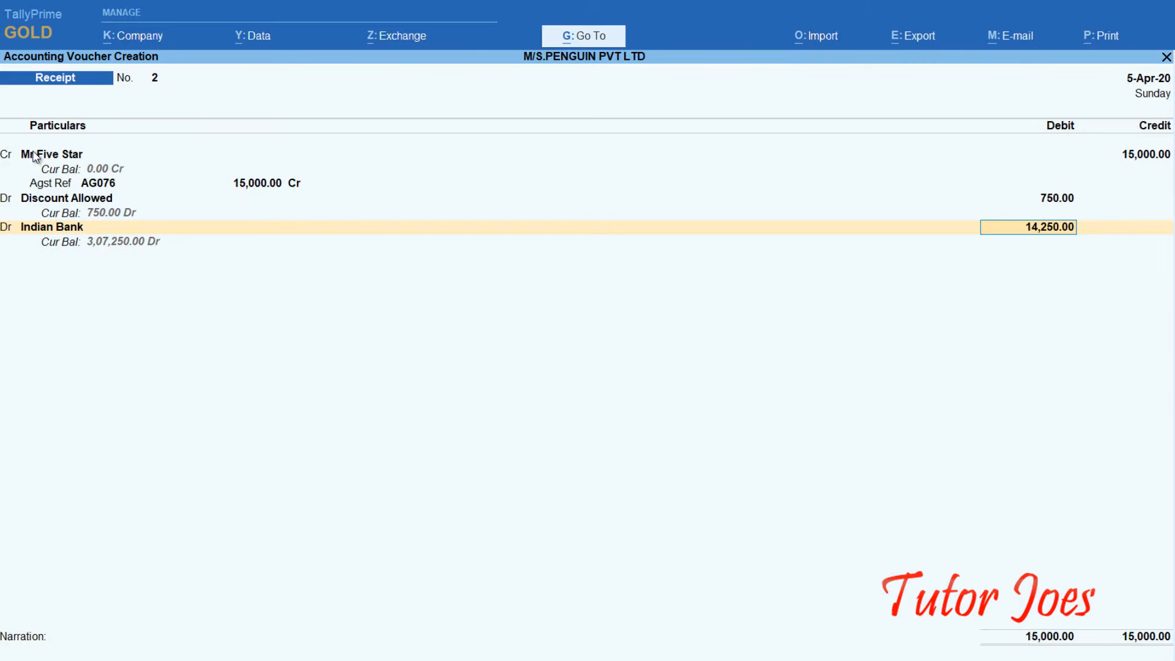
Step: Allocate the 14,250 bank receipt to Cheque/DD number 42678 dated 5-Apr-20 and save the voucher
key(Return)
key(Return)
key(Return)
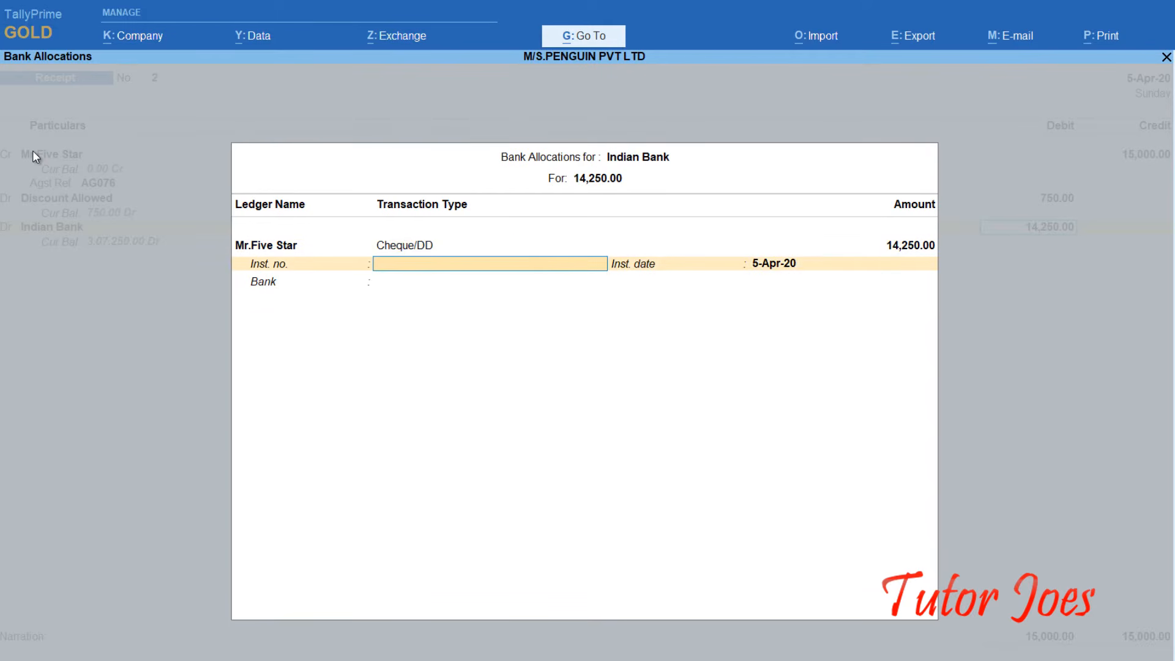
key(Return)
text(42678)
key(Return)
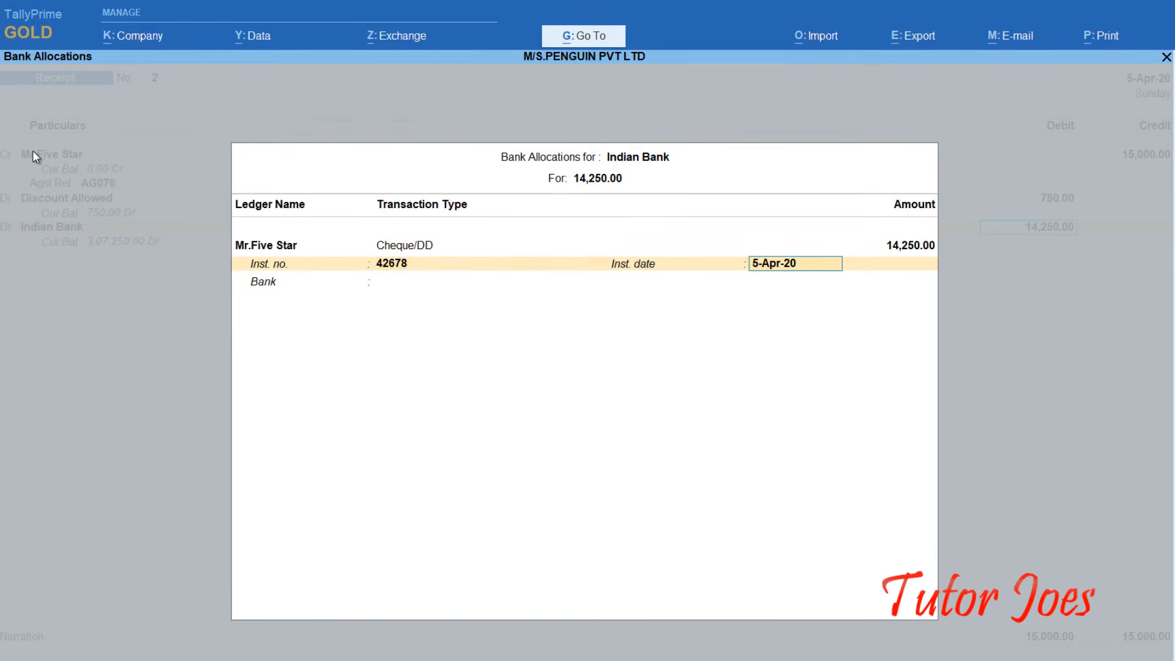
key(Return)
key(Return)
key(Return)
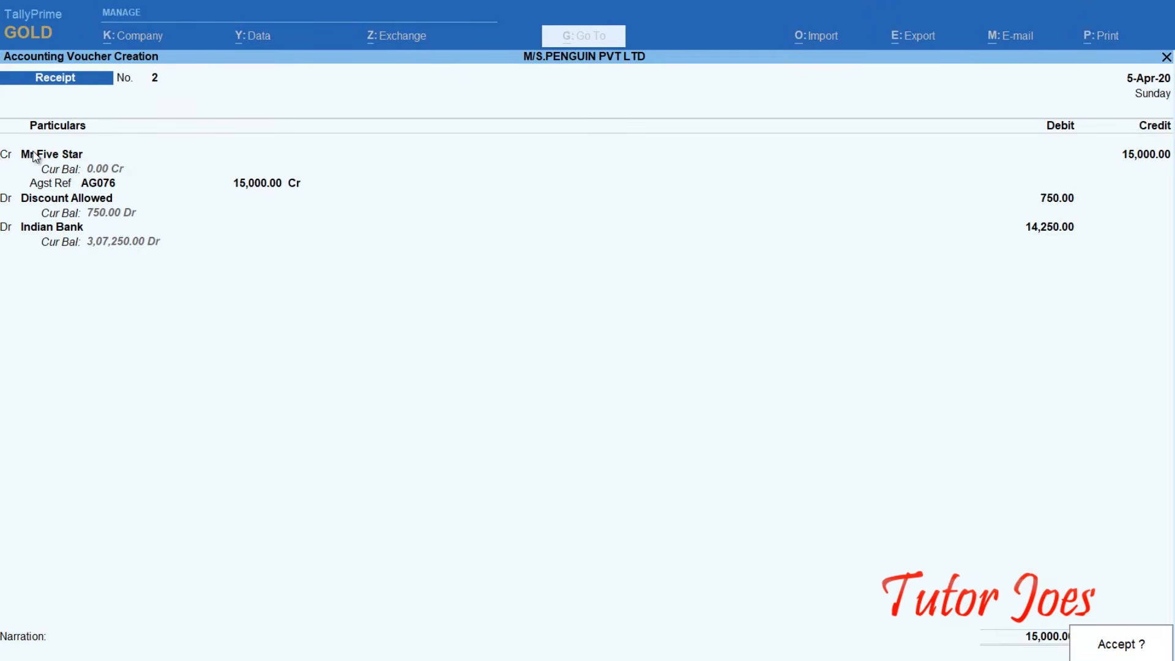
key(Return)
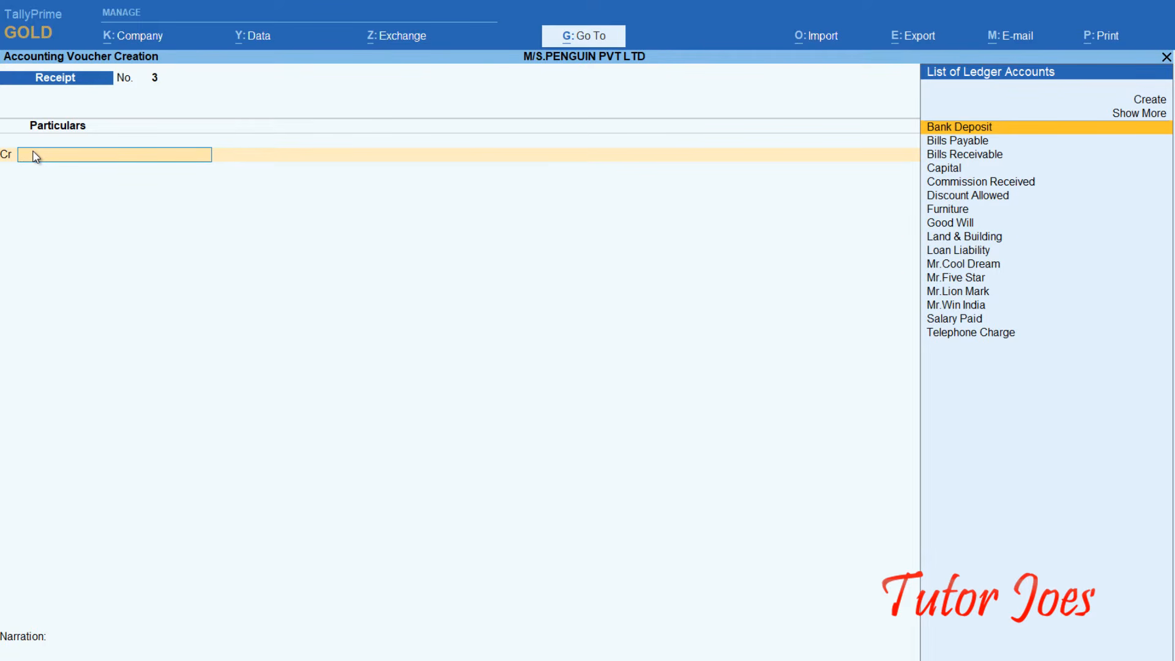
Step: Create a ledger named Dividened Received under Indirect Incomes for the new receipt's credit line
key(alt+c)
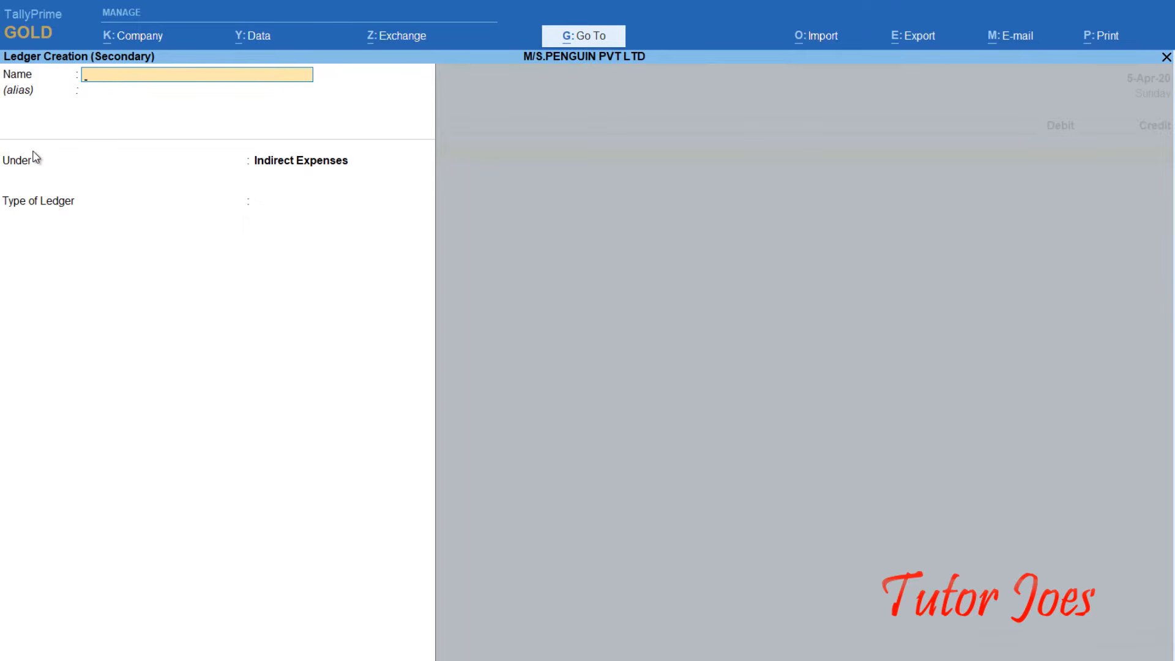
text(Dividened Received)
key(Return)
key(Return)
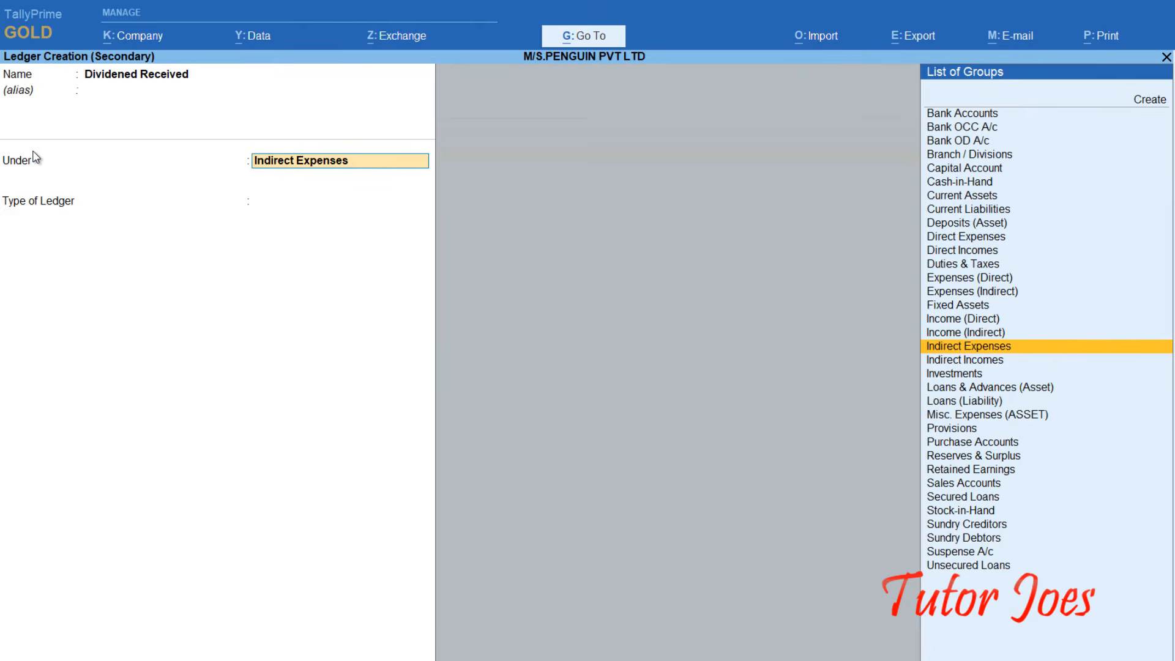
key(Up)
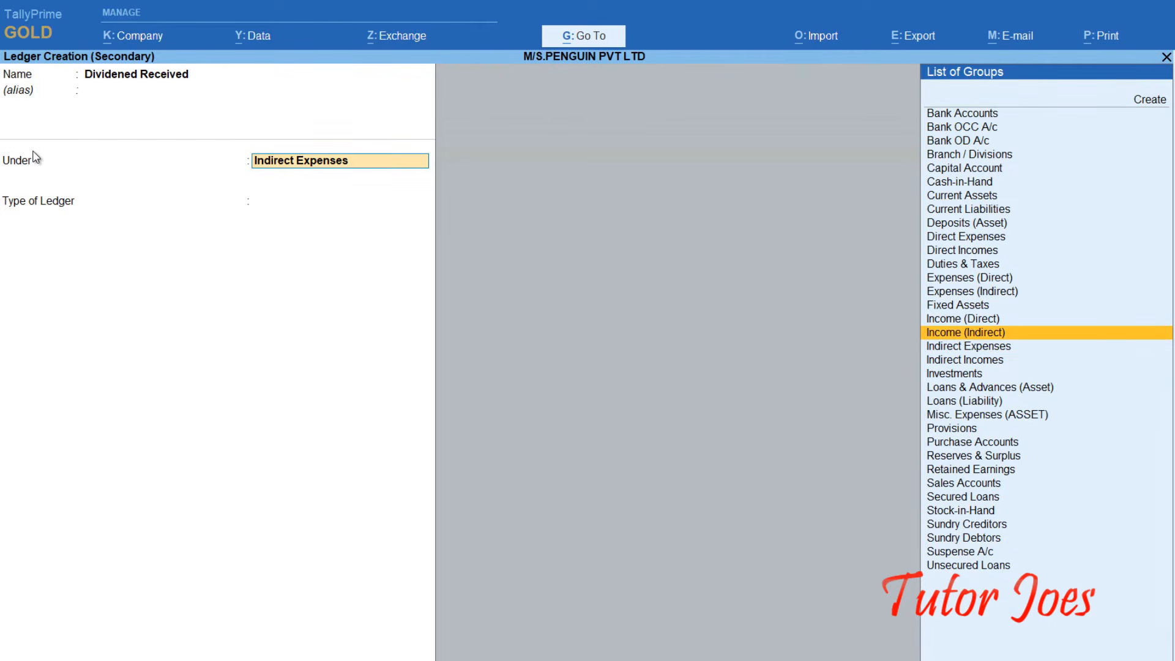
key(Return)
key(Return)
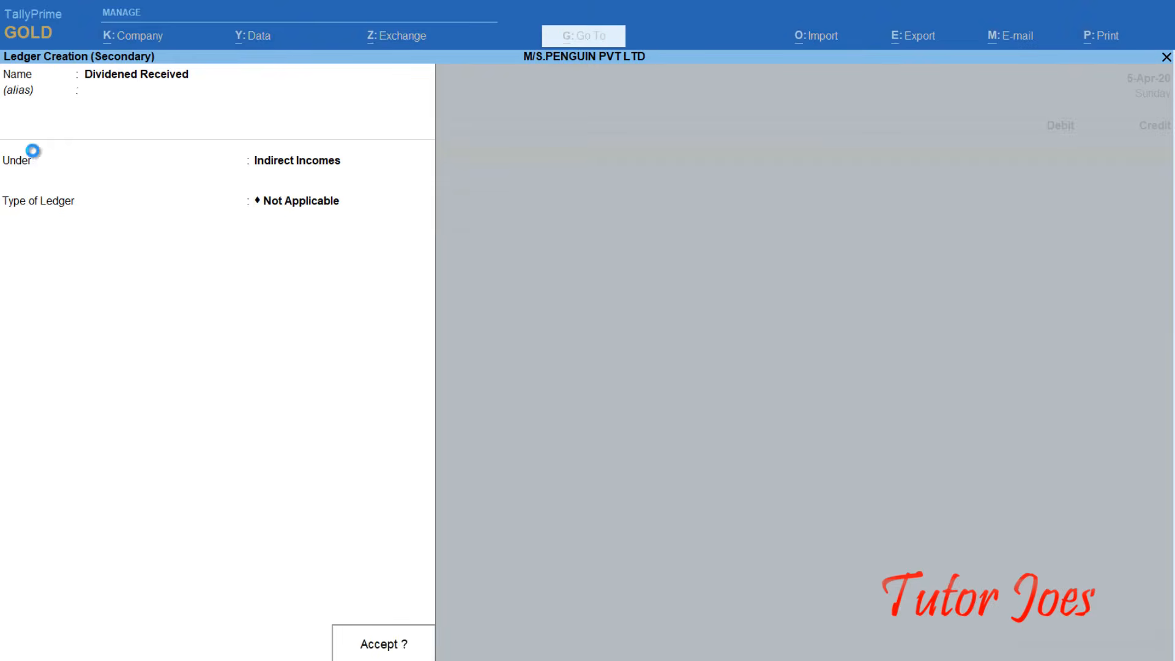
key(Return)
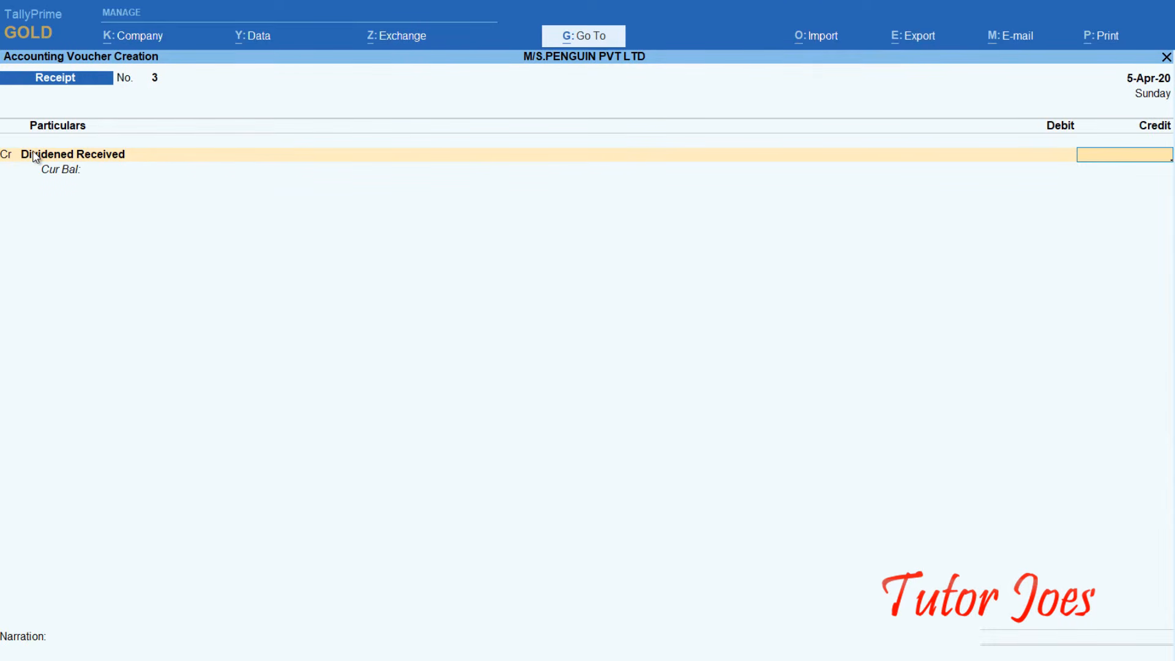
Step: Credit Dividened Received with 29000 and debit the same amount to Indian Bank
text(29000)
key(Return)
key(Return)
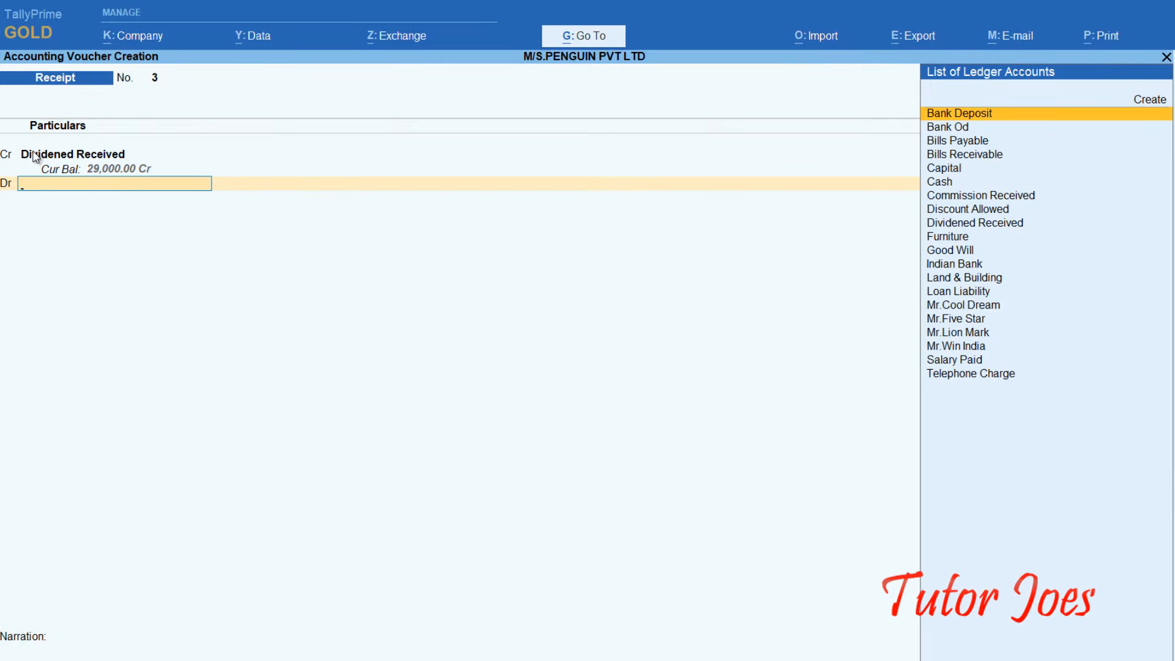
text(In)
key(Return)
key(Return)
Step: Allocate the dividend receipt to Cheque/DD number 13555 dated 5-Apr-20 and save the voucher
key(Return)
key(Return)
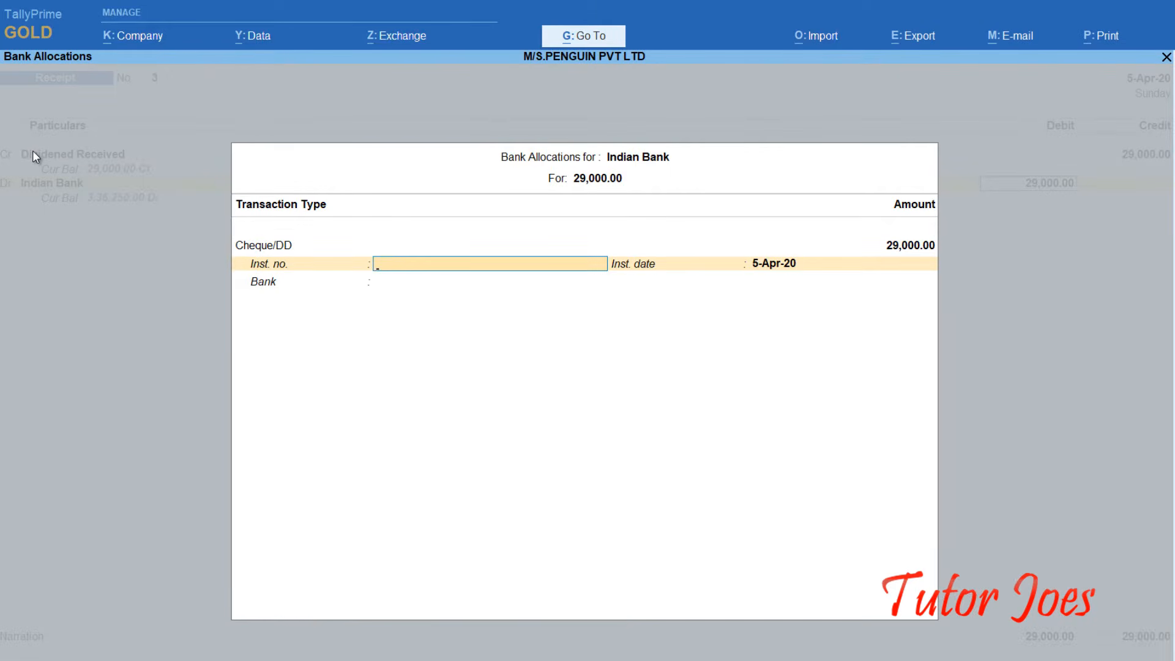
text(135555)
key(BackSpace)
key(Return)
key(Return)
key(Return)
key(Return)
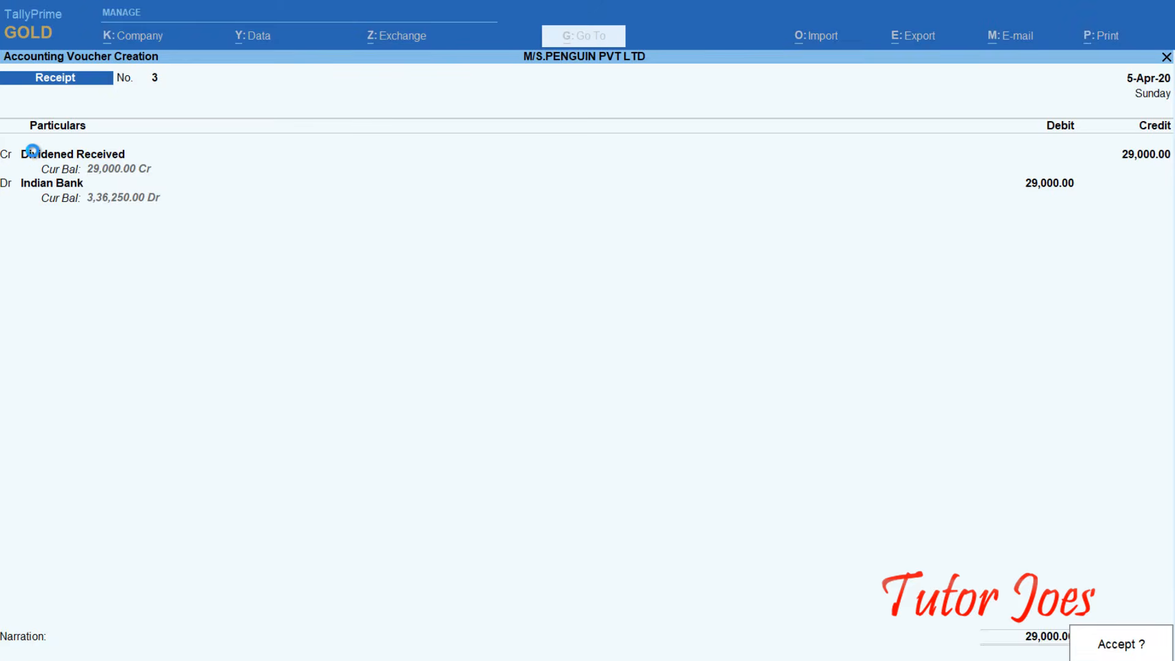
key(Return)
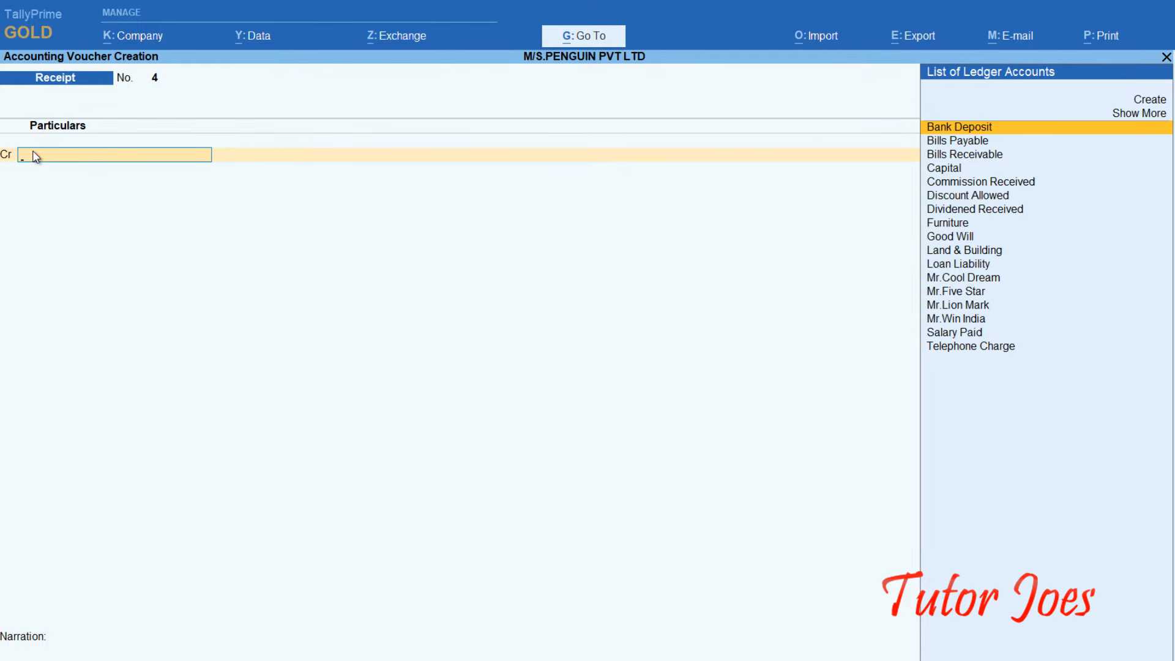
Step: Set the new voucher's date to 10-Apr-20 and switch it to a Payment voucher
key(F2)
text(10-4)
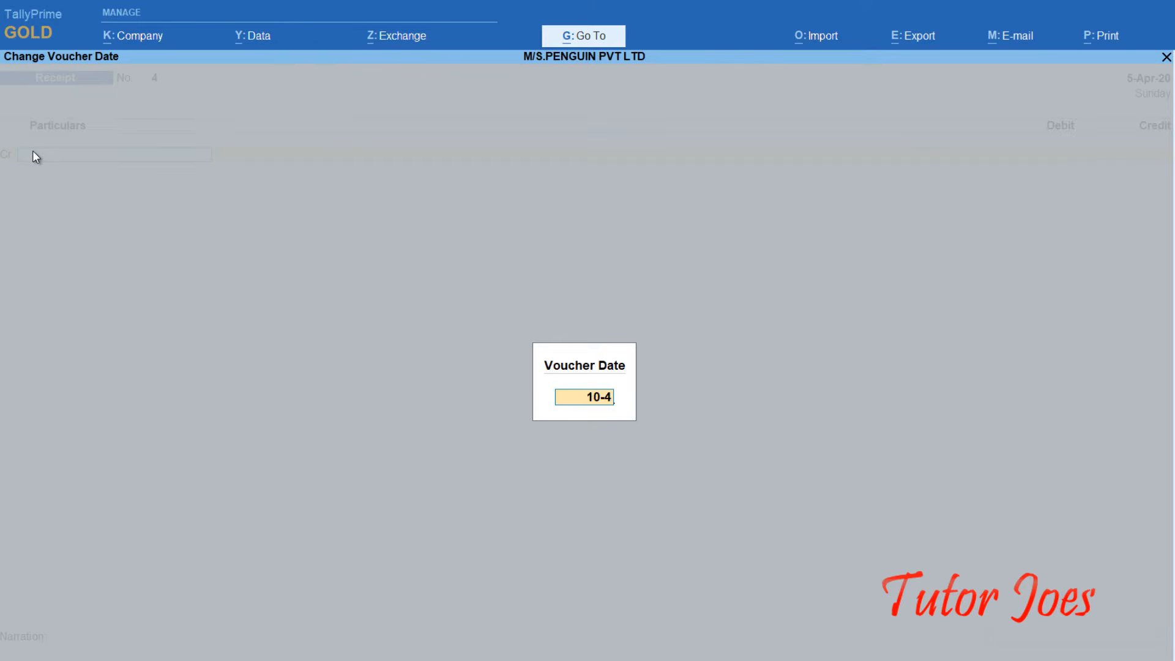
key(Return)
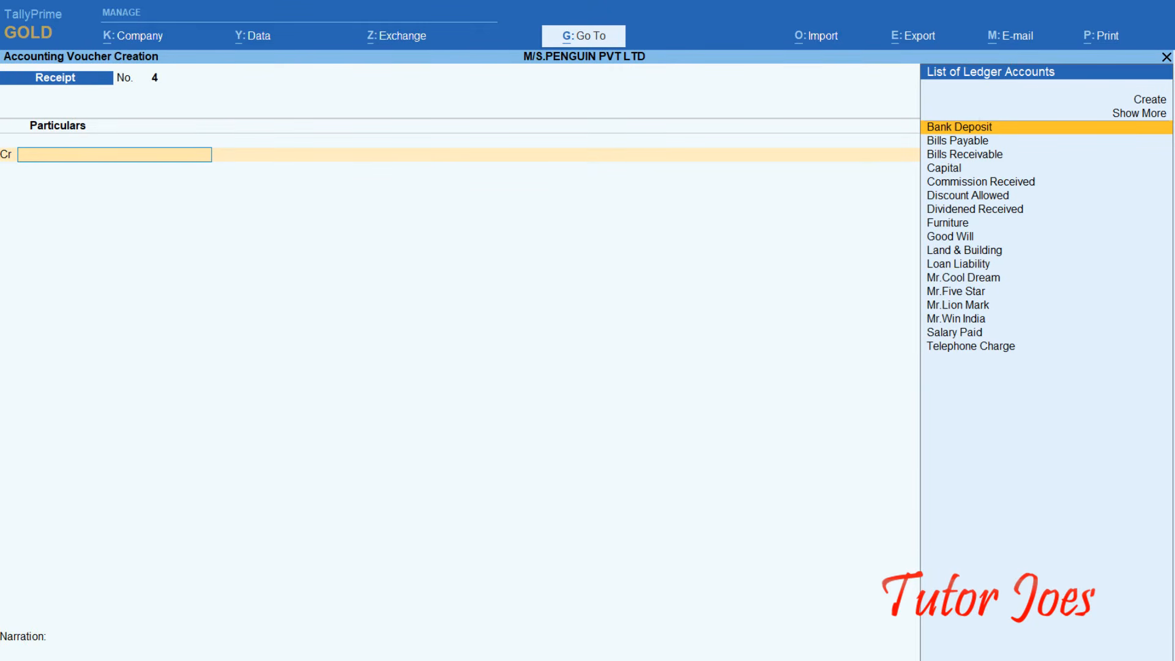
key(F5)
Step: Create a Rent ledger under Indirect Expenses for the payment's debit line
key(alt+c)
text(Rent)
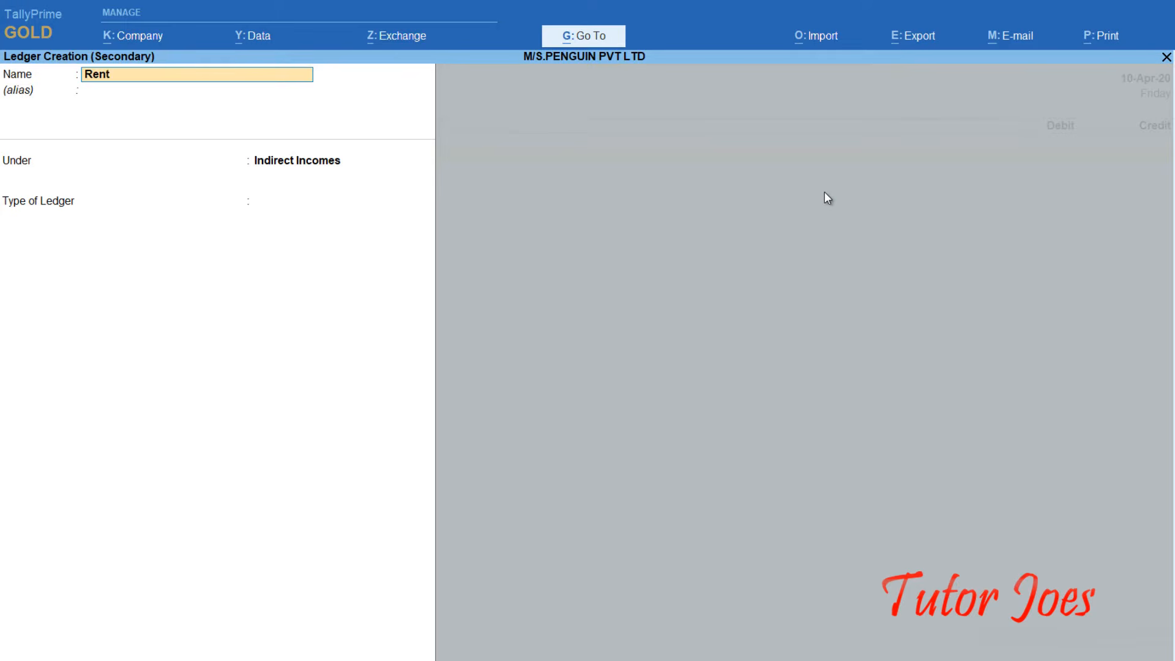
key(Return)
key(Return)
key(Up)
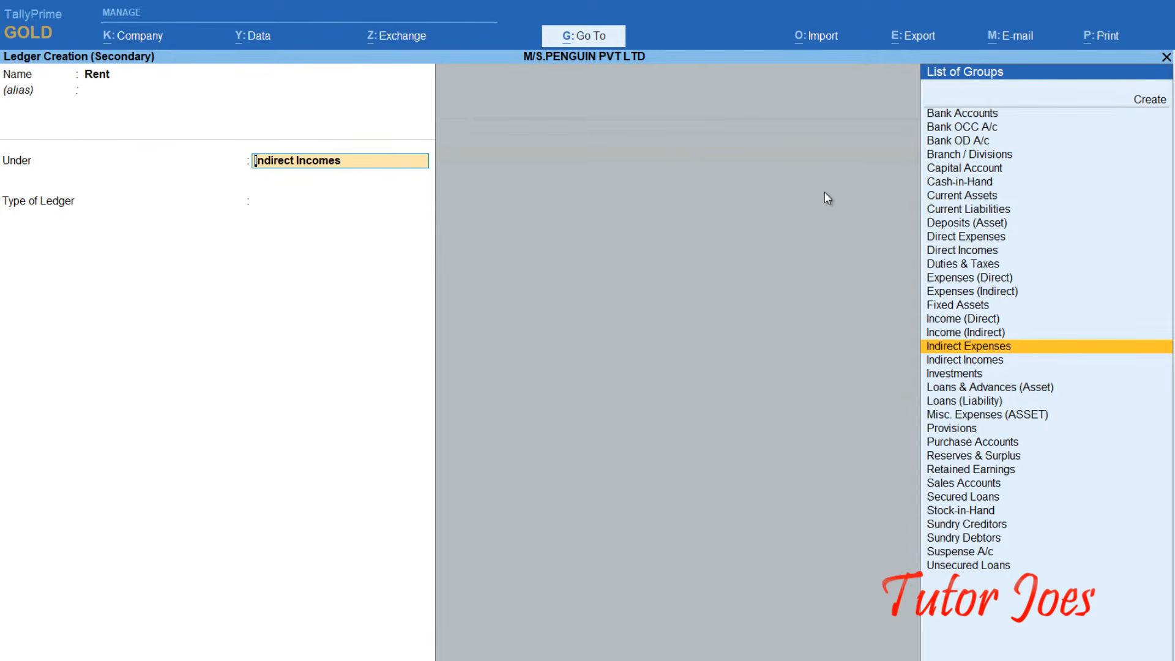
key(Return)
key(Return)
key(Return)
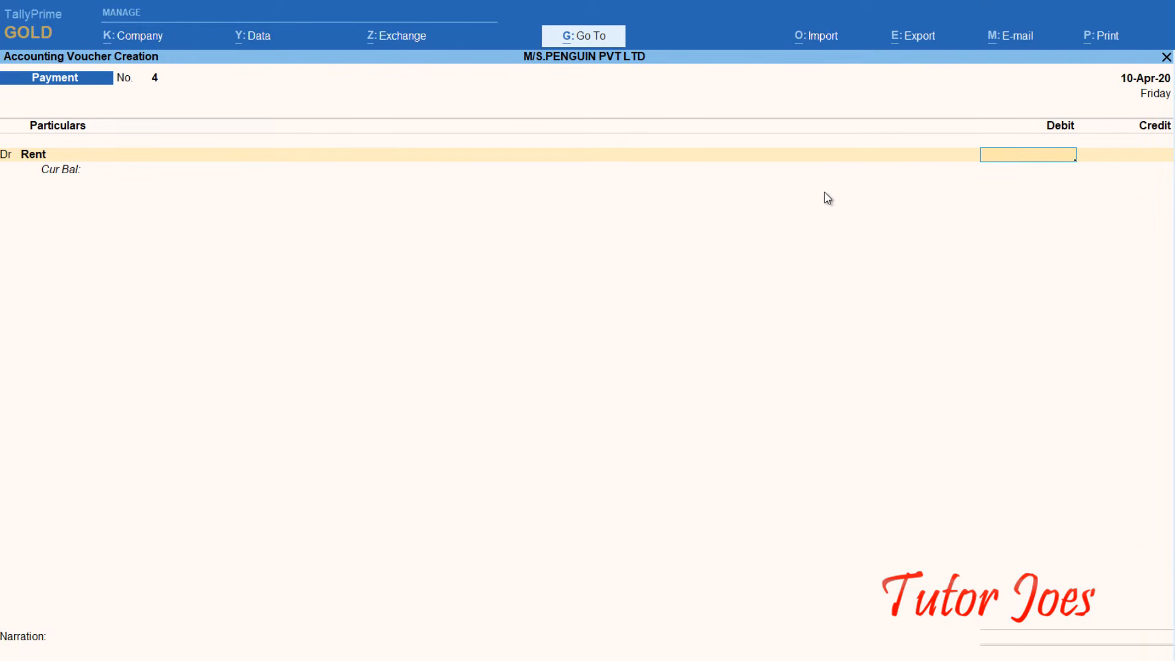
Step: Debit Rent with 4500 and credit the same amount to Indian Bank
text(4500)
key(Return)
text(in)
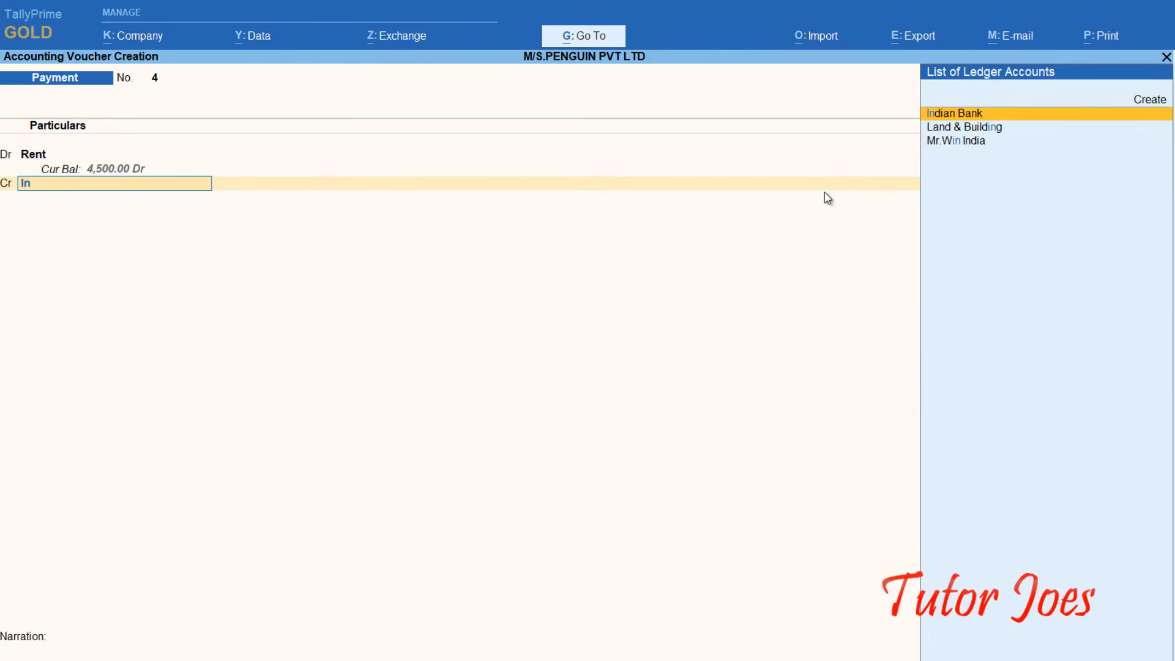
key(Return)
key(Return)
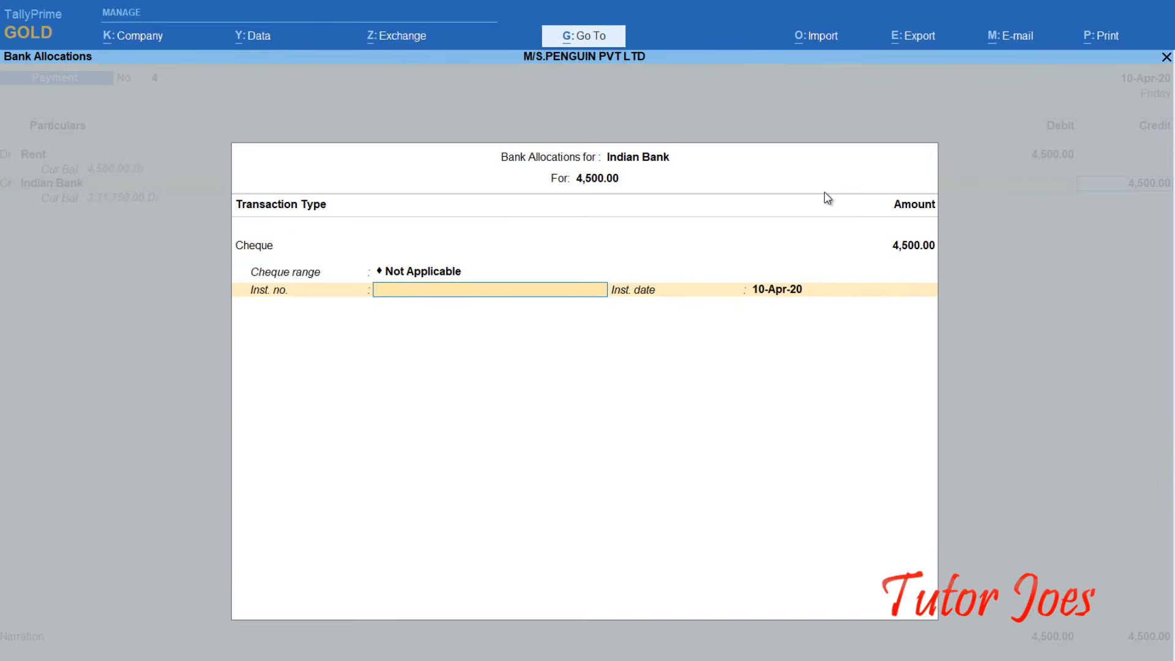
Step: Allocate the rent payment to cheque number 251344 dated 10-Apr-20 and save the voucher
text(251344)
key(Return)
key(Return)
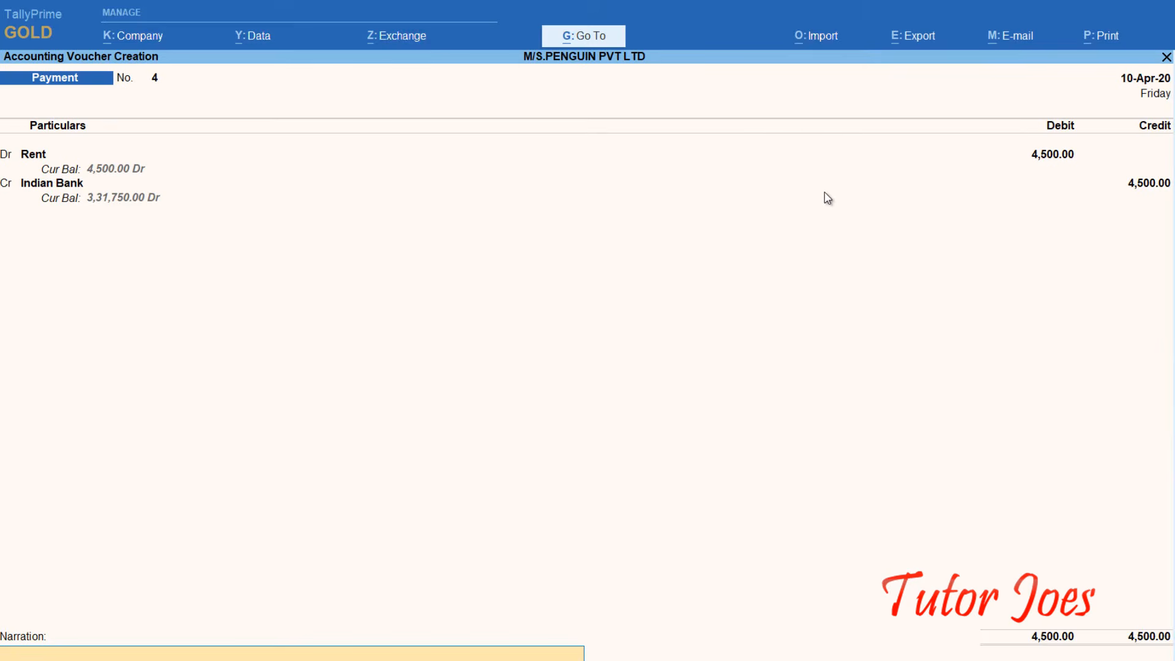
key(Return)
key(Return)
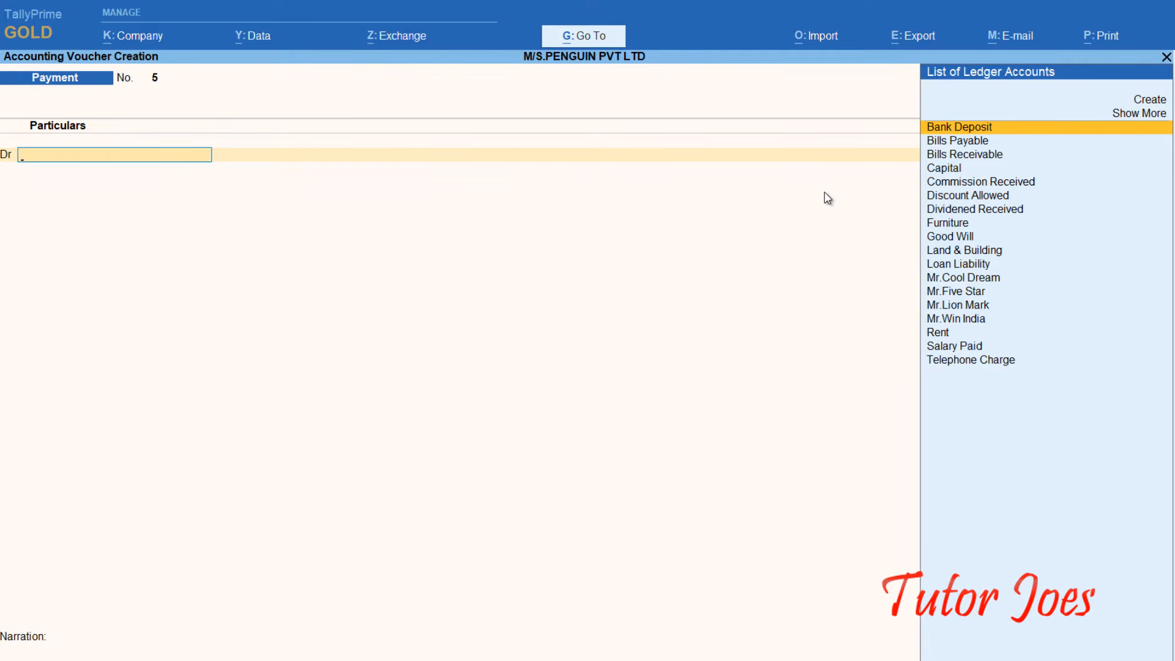
Step: Date the new payment voucher 11-Apr-20 and debit the Cool Dream ledger with 7000
key(F2)
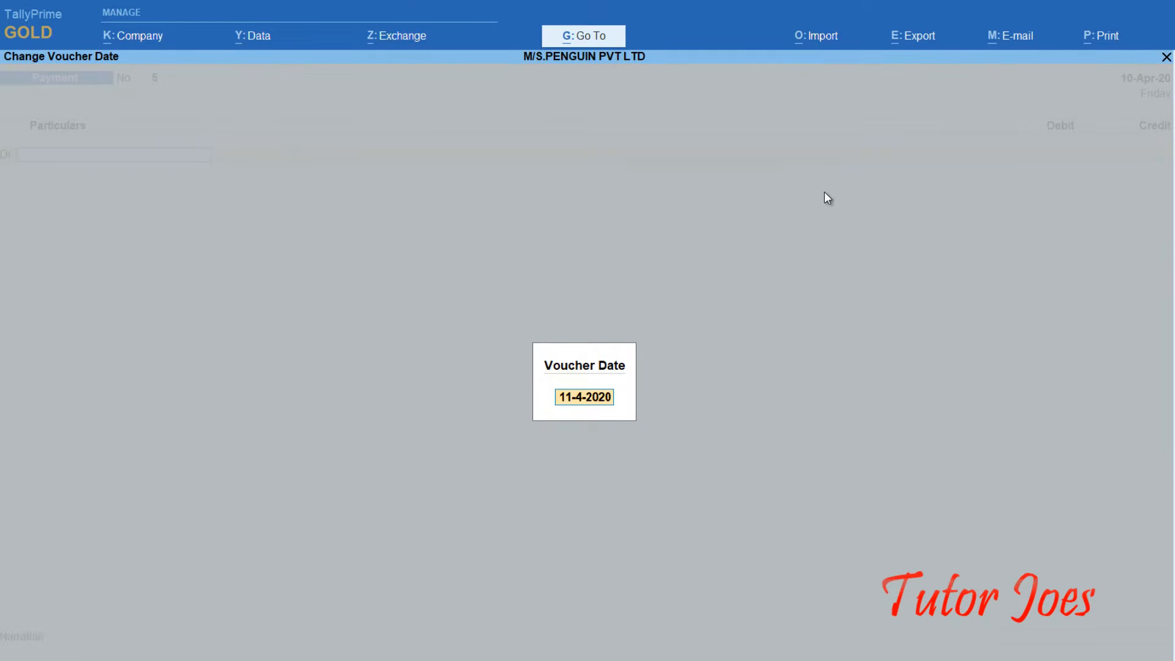
key(Return)
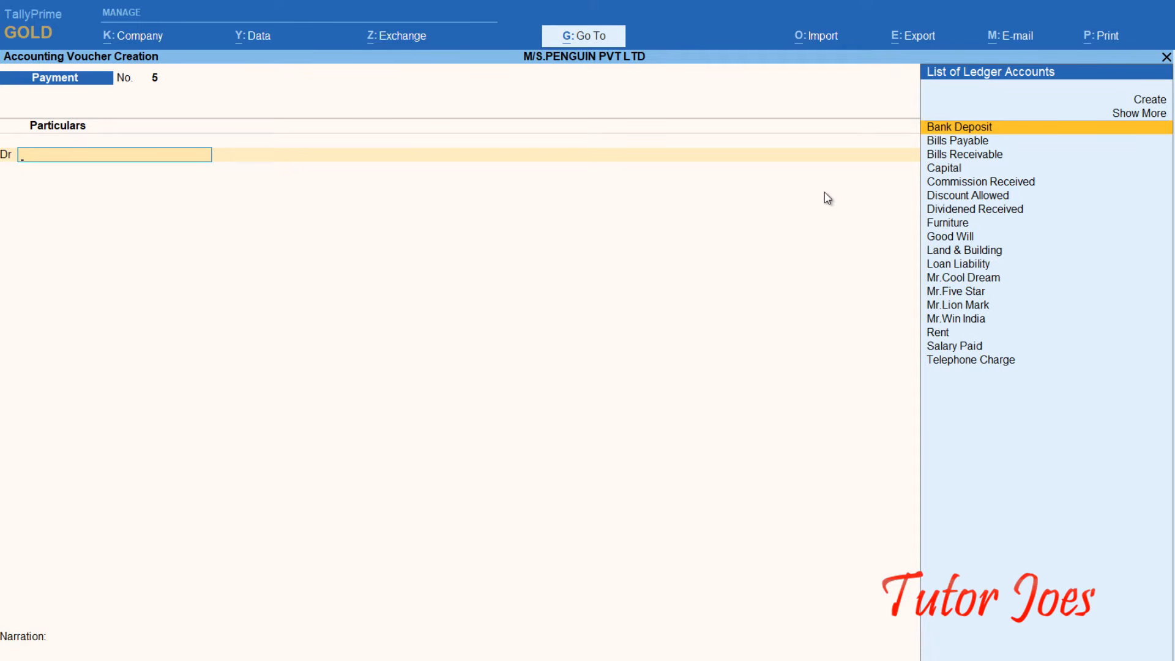
text(Co)
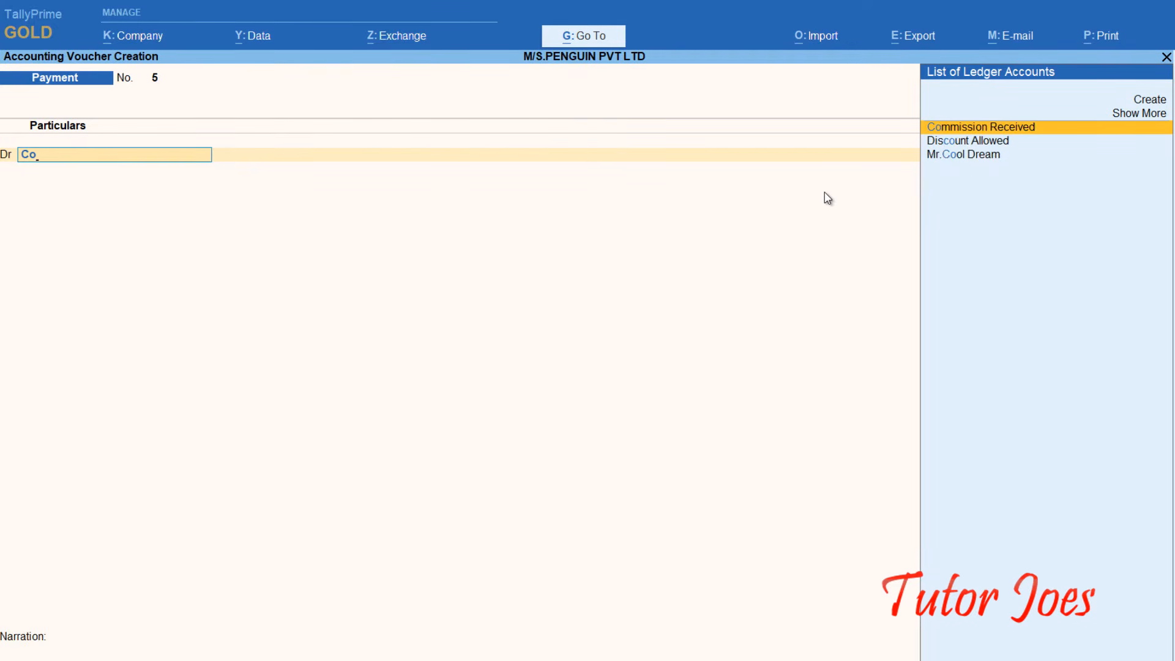
key(Down)
key(Down)
key(Return)
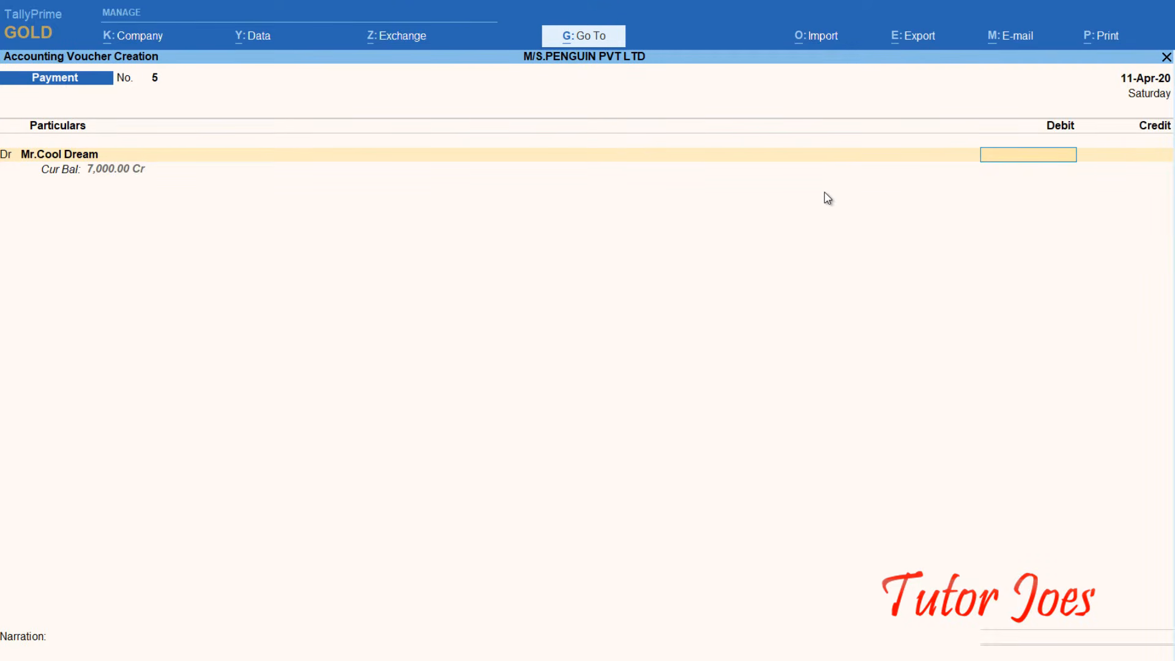
text(7000)
key(Return)
Step: Settle the 7000 payment against pending bill AG085 as an Agst Ref in the bill-wise details
key(Return)
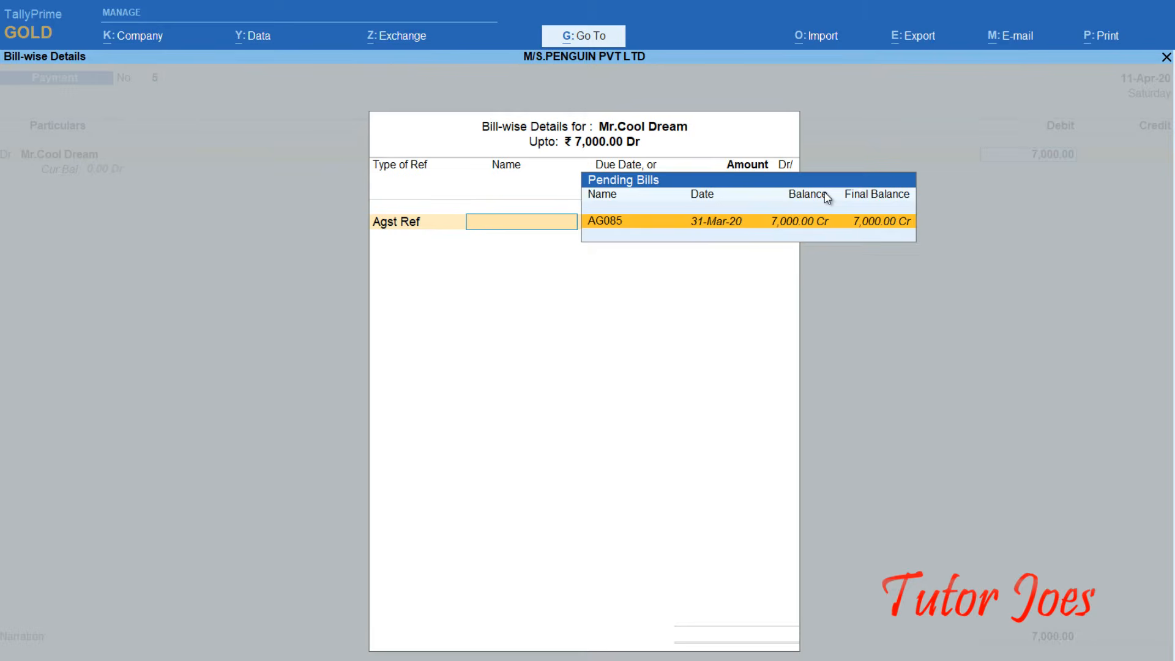
key(Return)
key(Return)
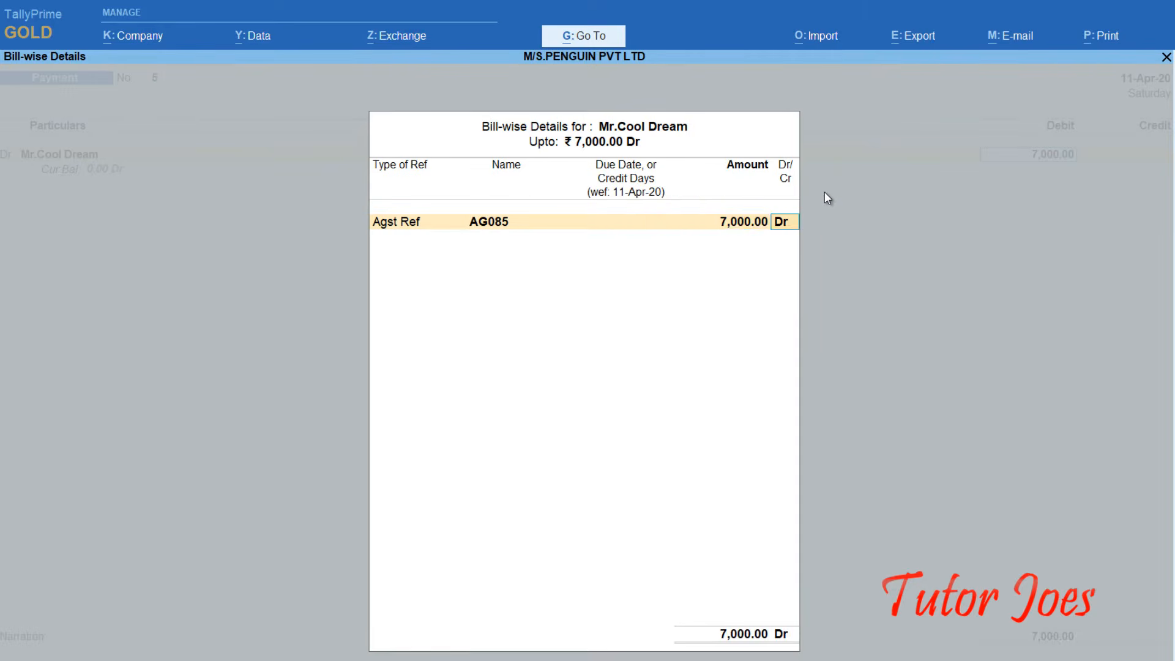
key(Return)
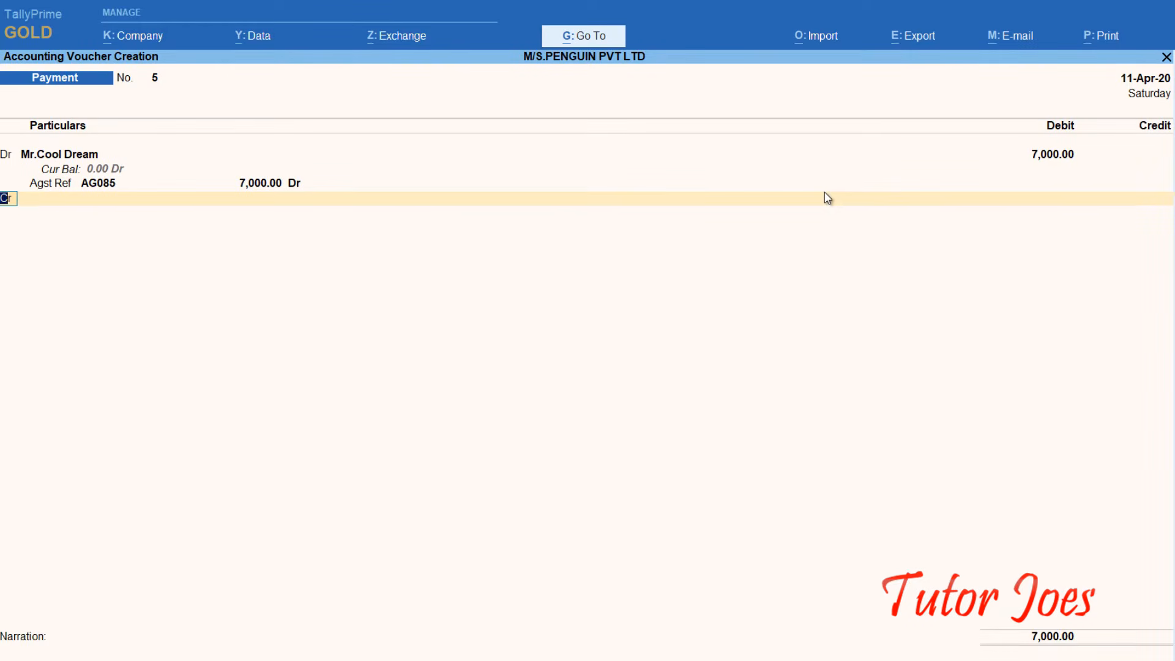
Step: Create a Discount Received ledger under Indirect Incomes for the voucher's credit line
key(Return)
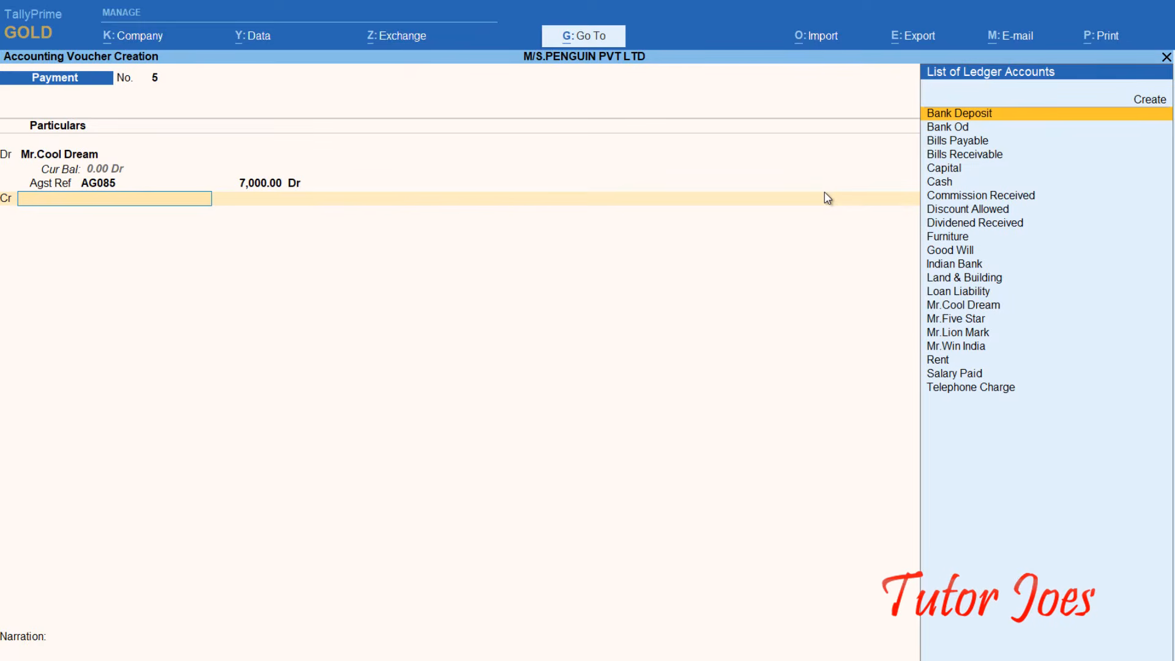
key(alt+c)
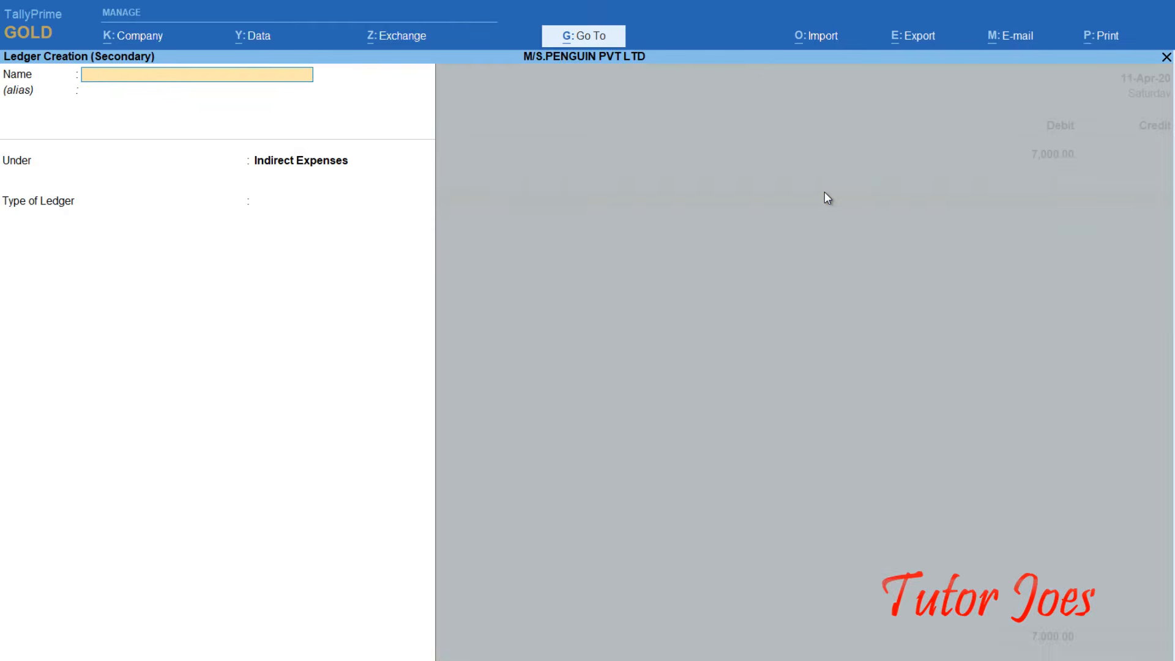
text(Discount Received)
key(Return)
key(Return)
key(Up)
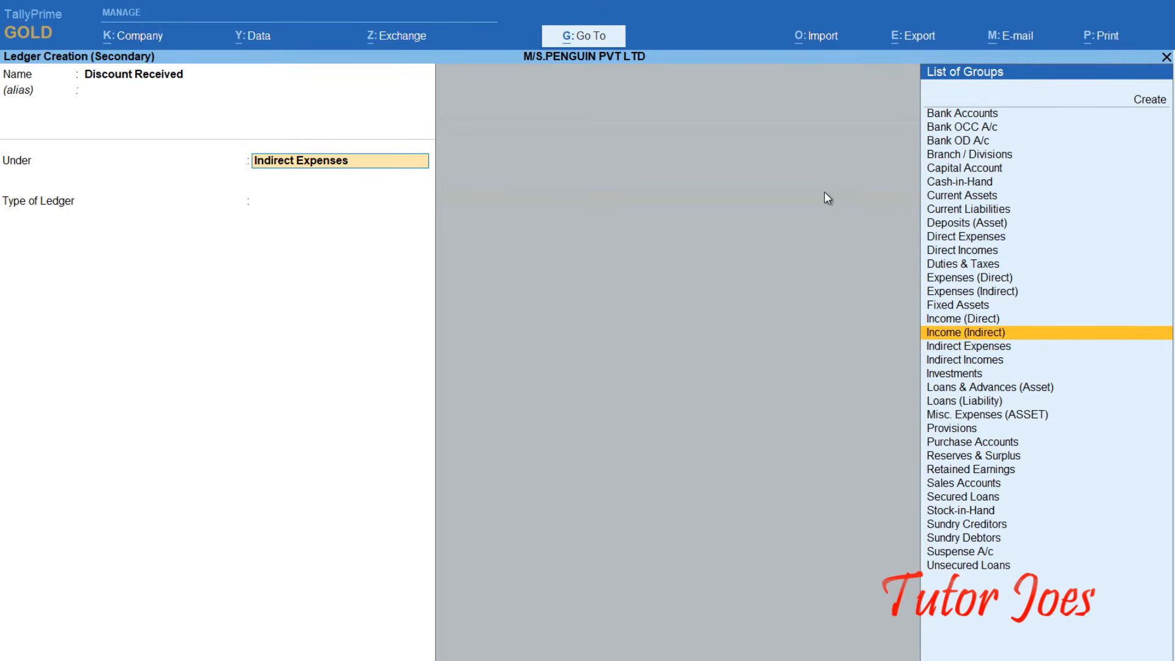
key(Return)
key(Return)
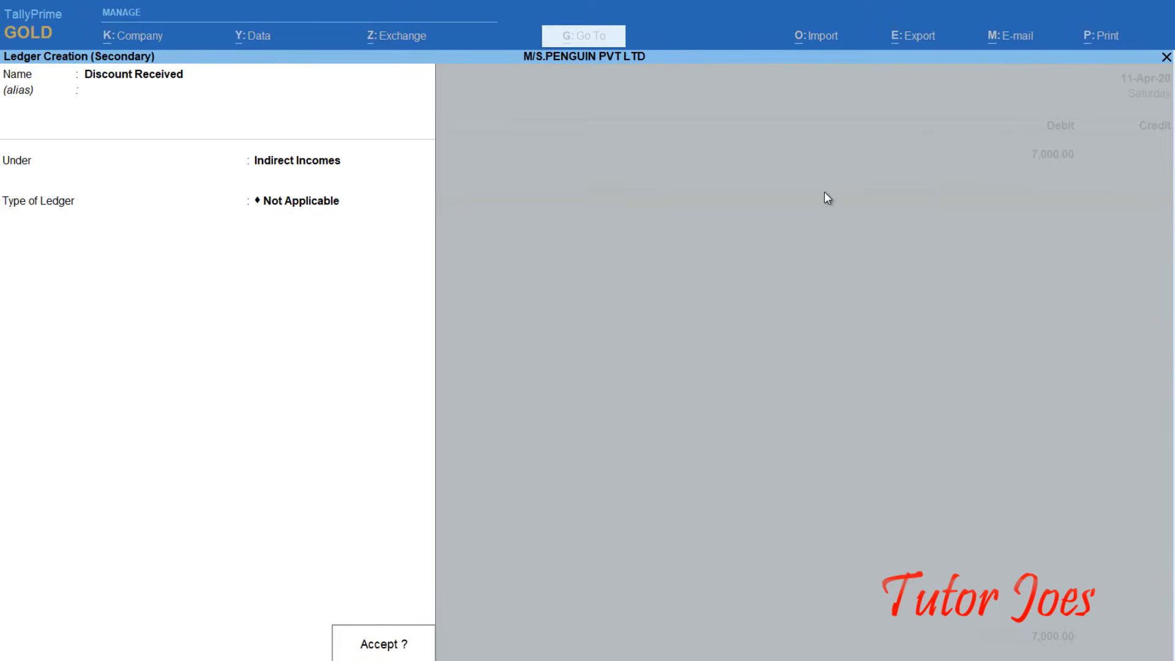
key(Return)
Step: Credit 700 to Discount Received and the remaining 6,300 to Indian Bank
text(7)
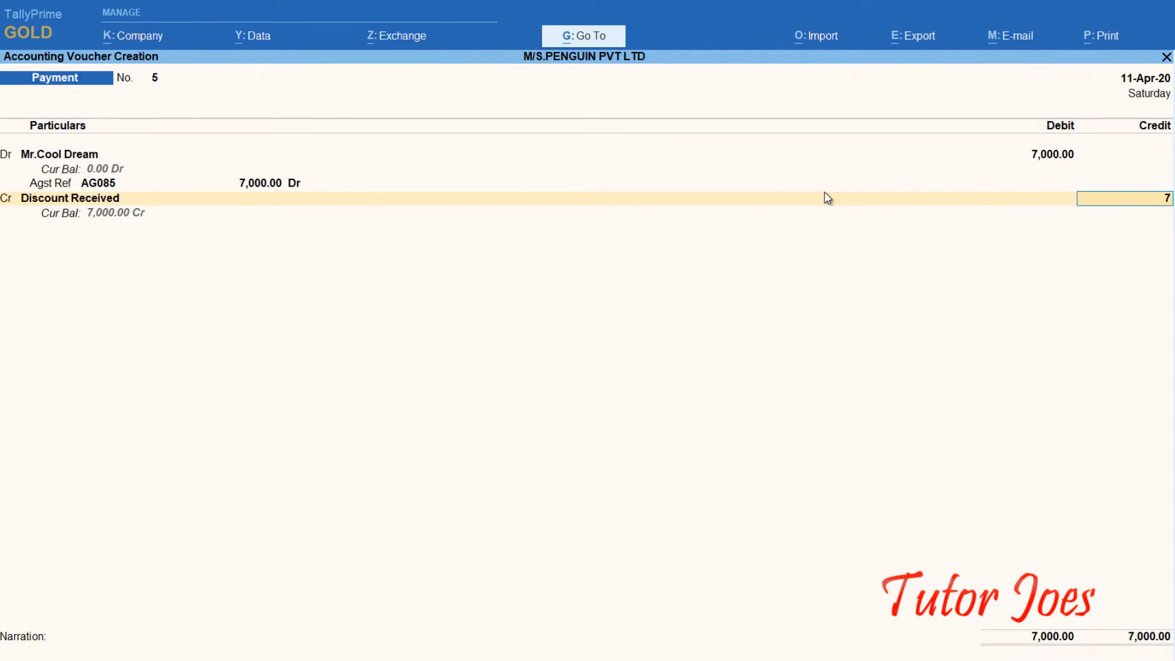
text(00)
key(Return)
key(Return)
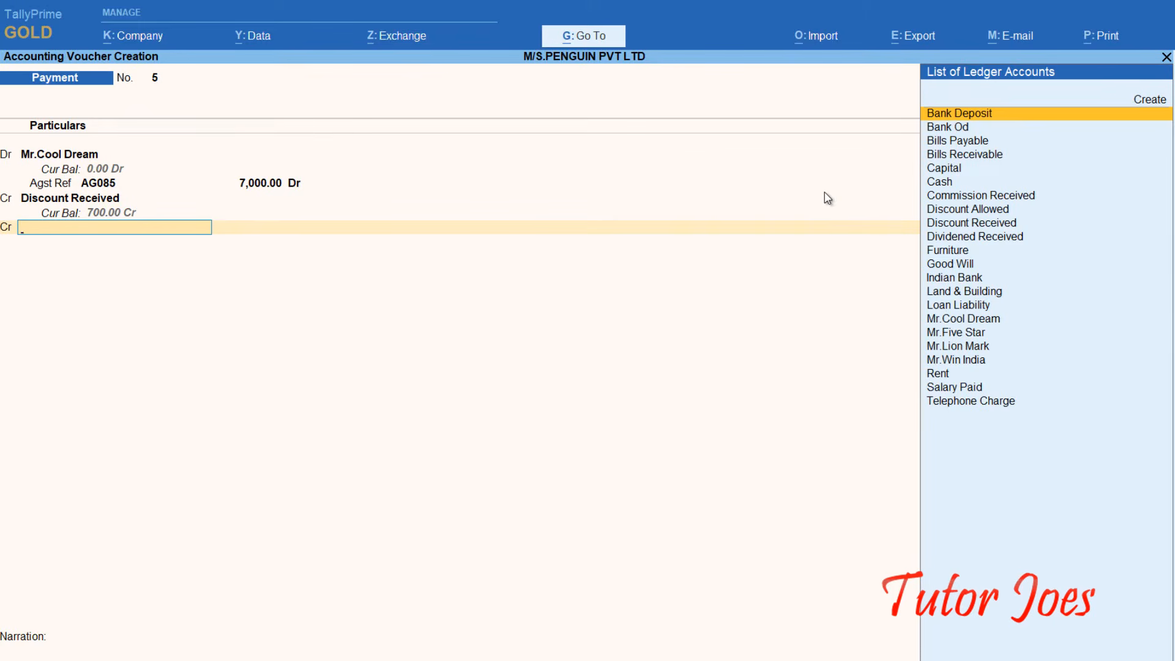
text(In)
key(Return)
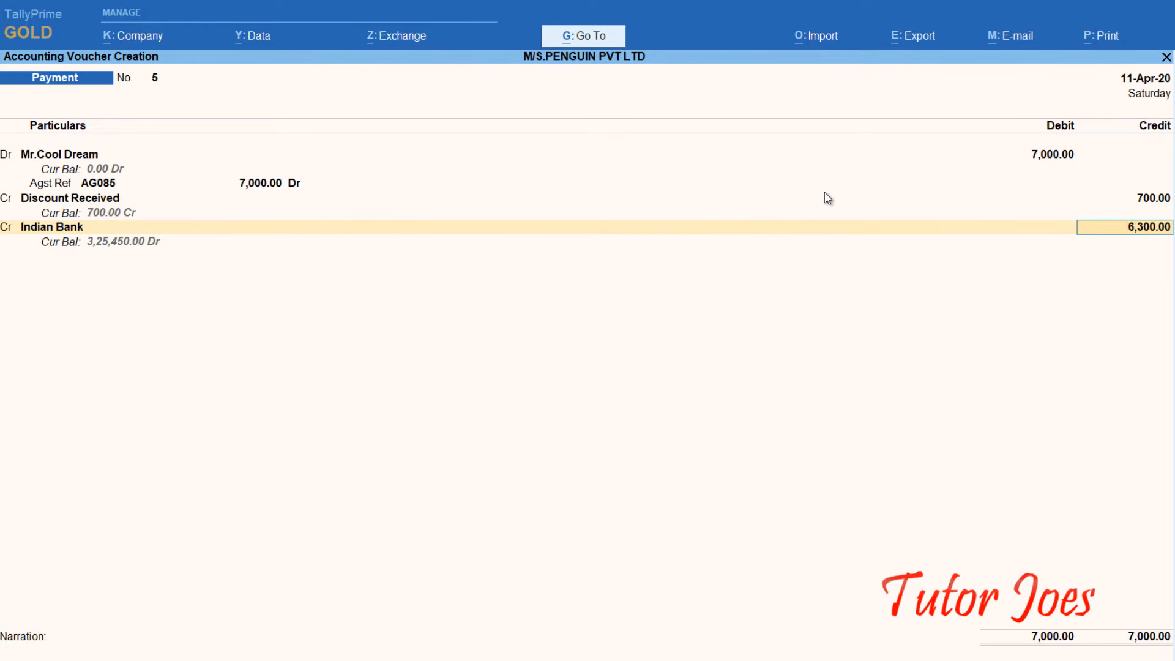
key(Return)
Step: Allocate the Indian Bank amount to cheque number 25135 dated 11-Apr-20 and save the voucher
key(Return)
key(Return)
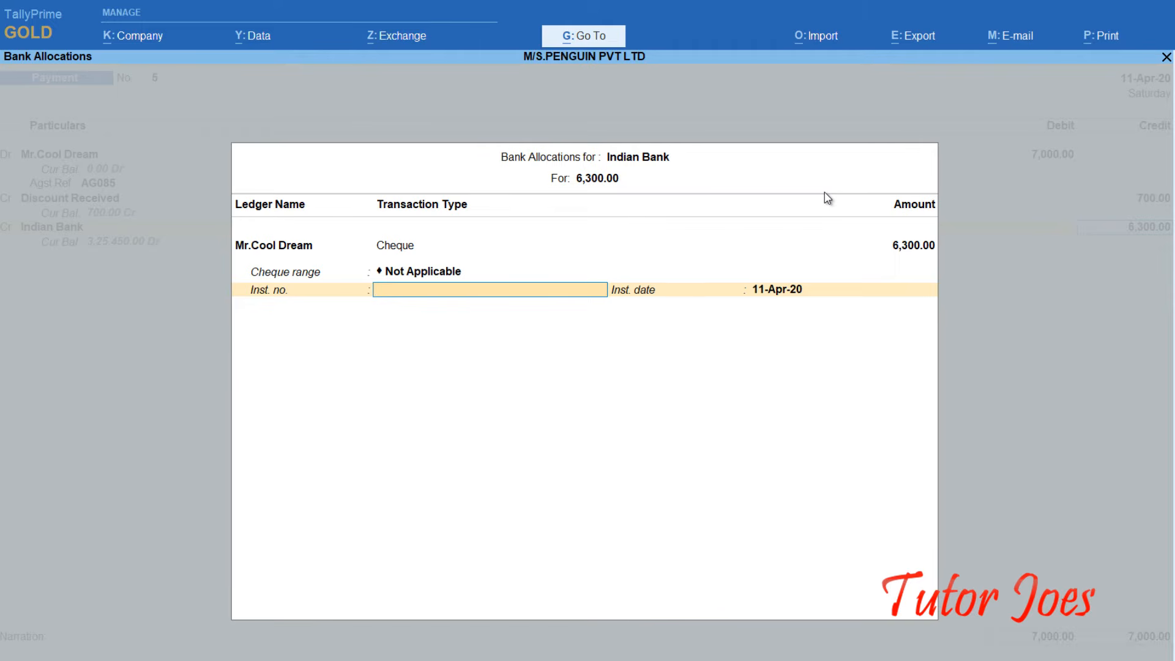
text(25135)
key(Return)
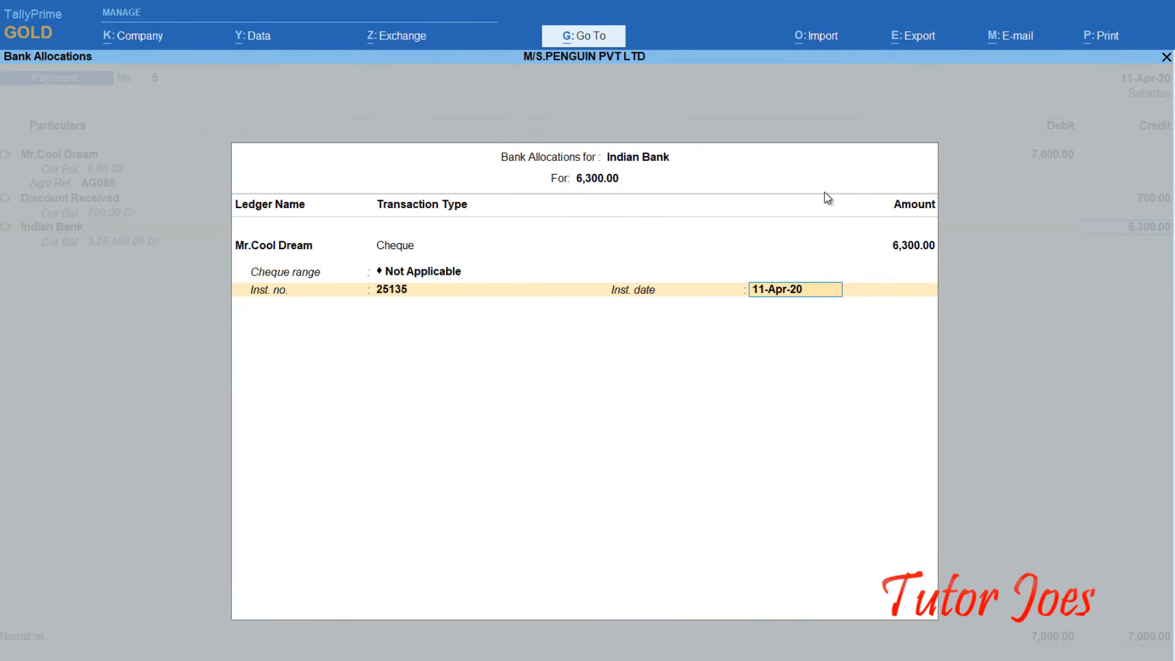
key(Return)
key(Return)
key(Return)
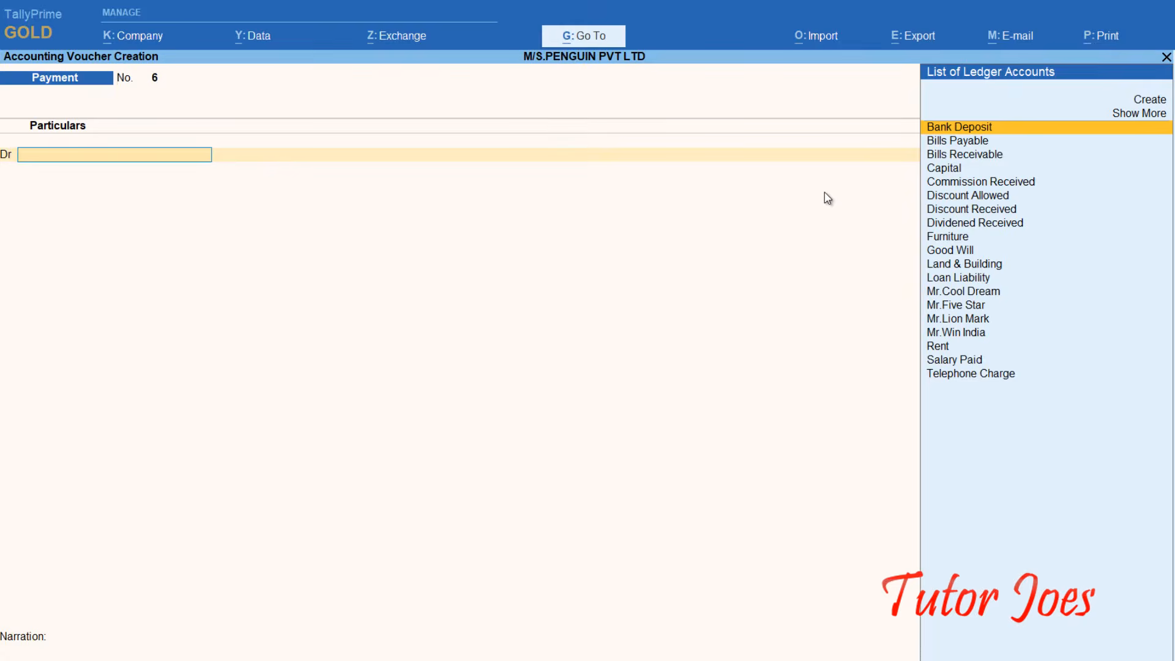
Step: Check the April transaction list in the Word document brs.docx, then return to TallyPrime and date the new payment voucher 15-Apr-20
key(alt+Tab)
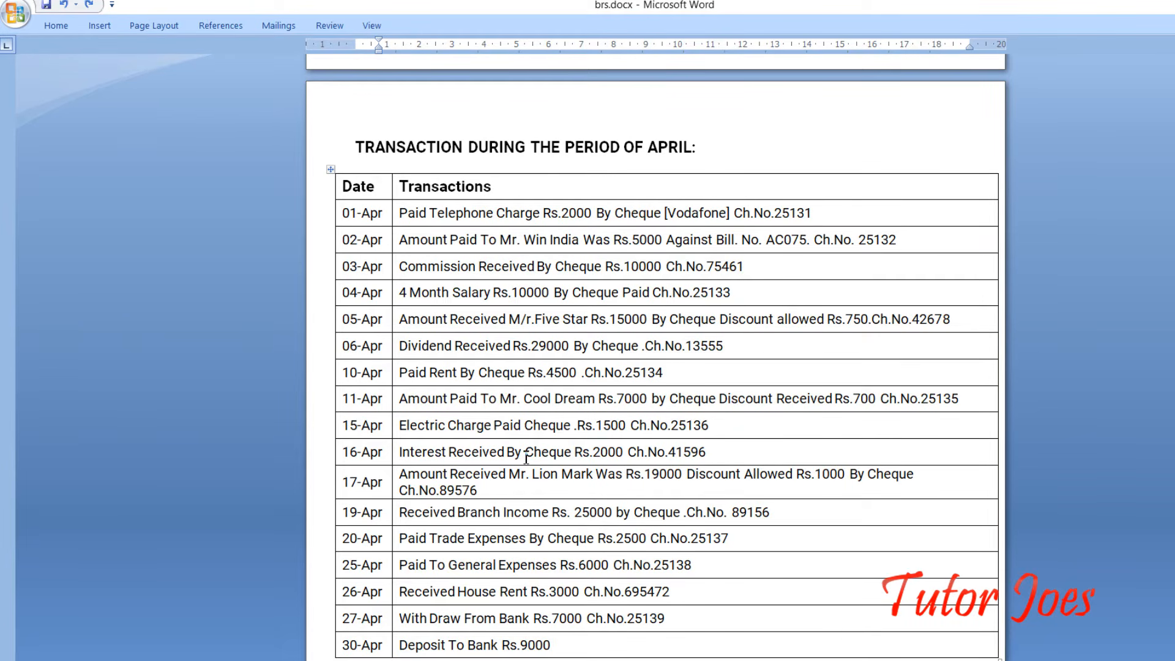
key(alt+Tab)
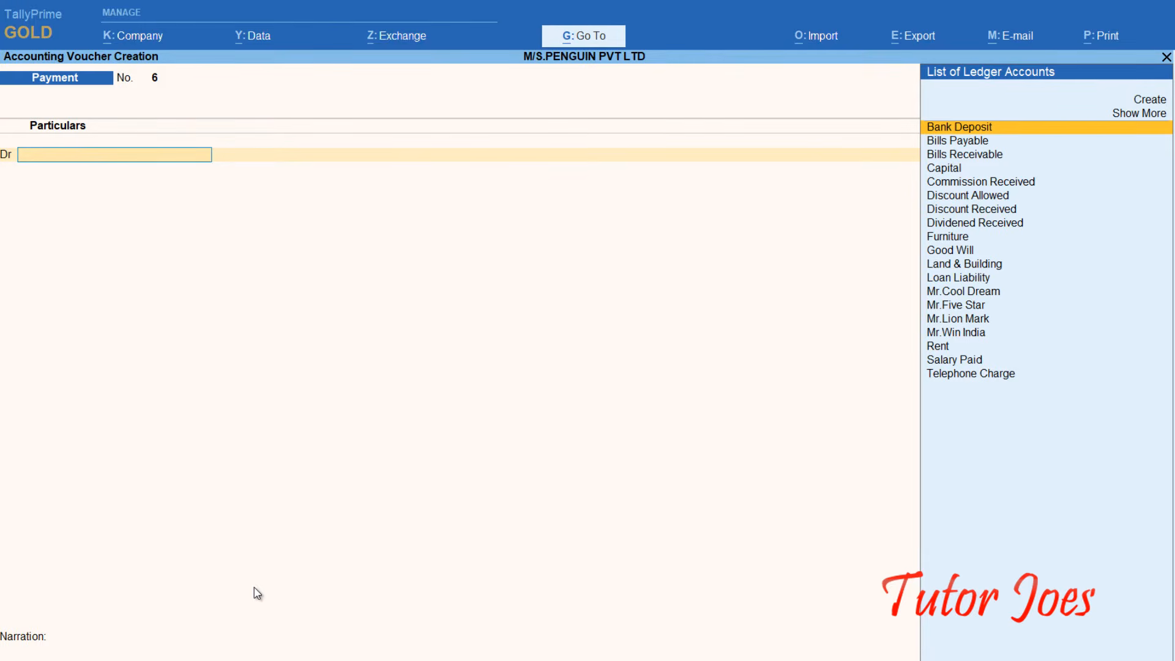
key(F2)
text(15)
key(Return)
Step: Create an Eb Charge ledger under Indirect Expenses for the payment's debit line
key(alt+c)
text(Eb Charge)
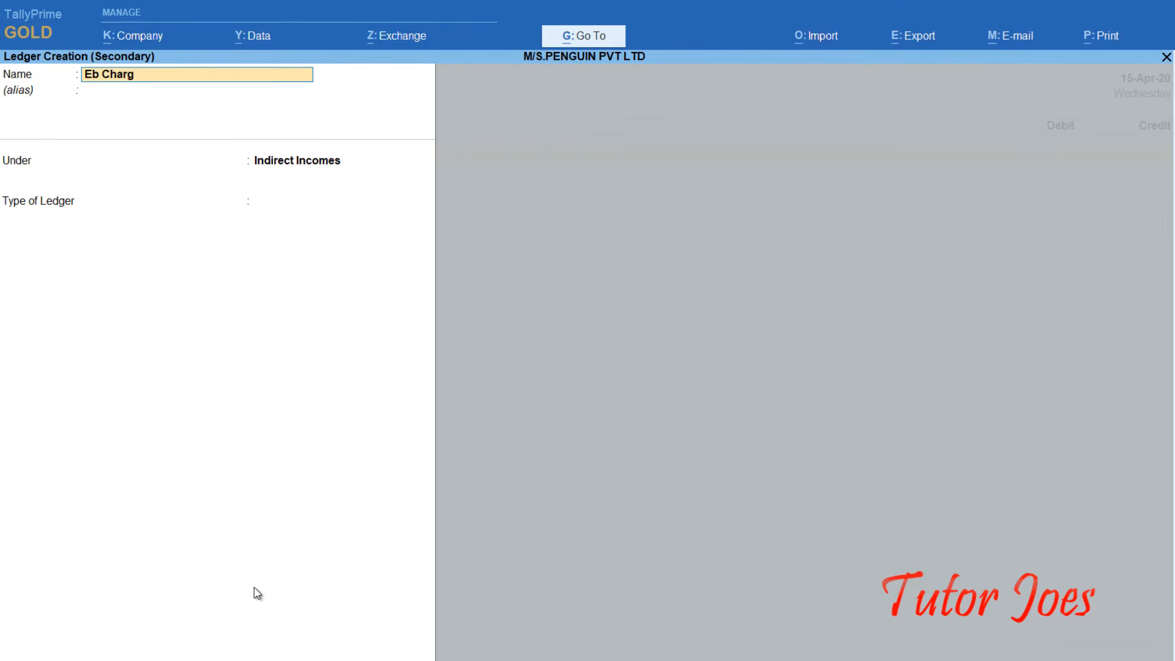
key(Return)
key(Return)
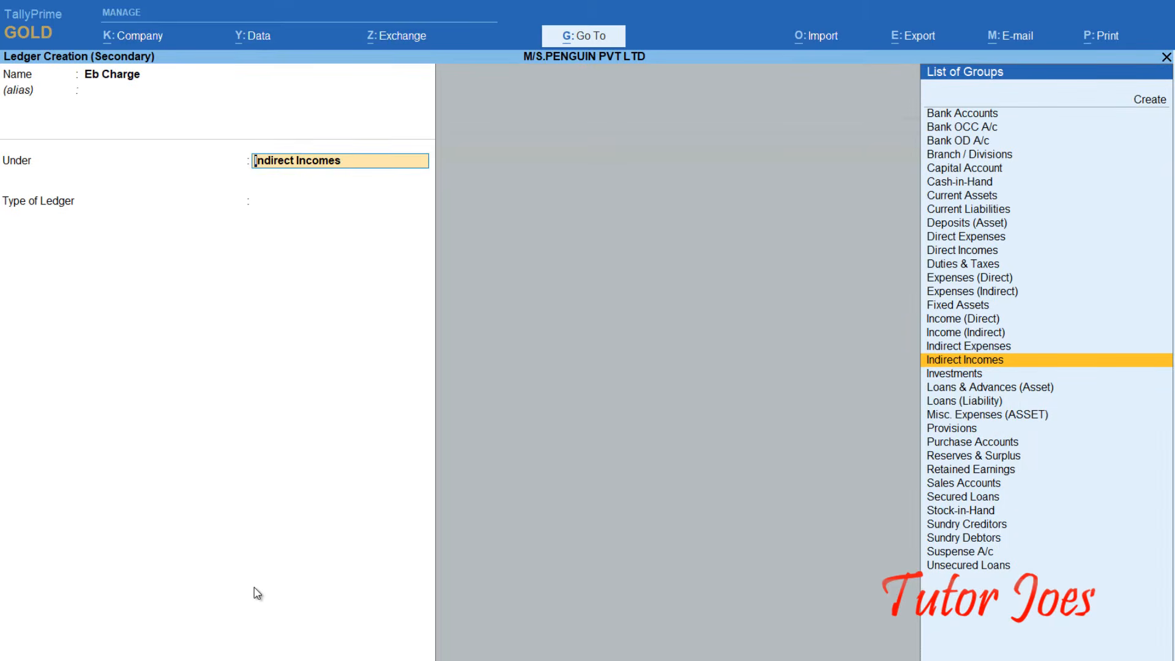
key(Up)
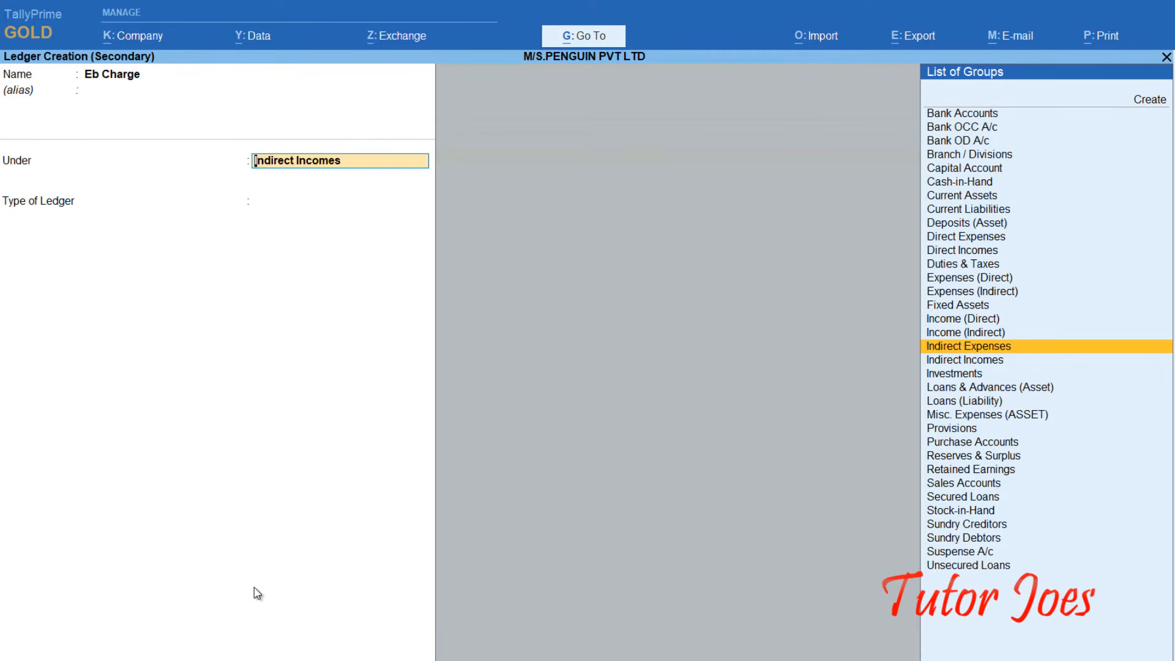
key(Return)
key(Return)
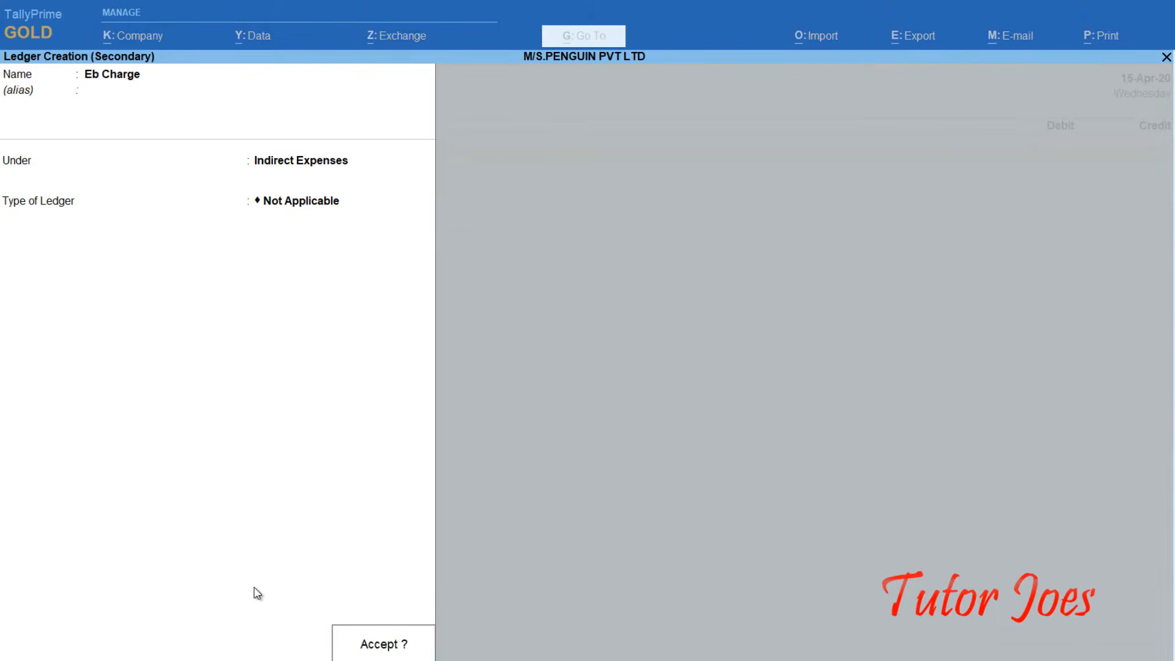
key(Return)
Step: Debit Eb Charge with 1500 and credit 1500 to Indian Bank
text(15)
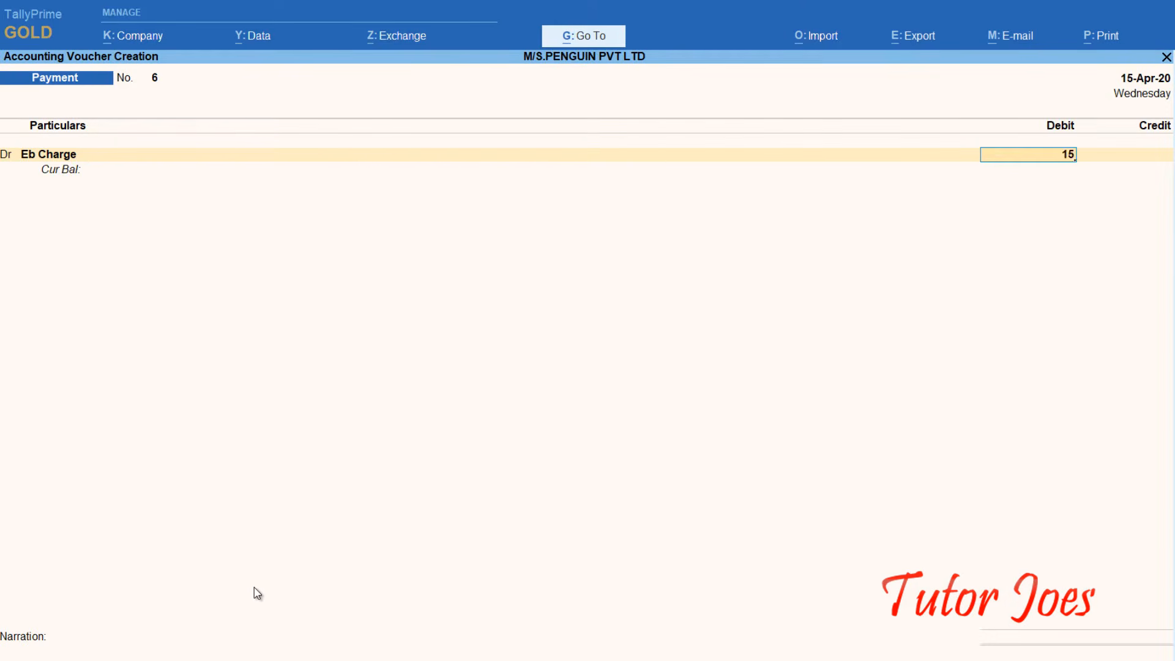
text(00)
key(Return)
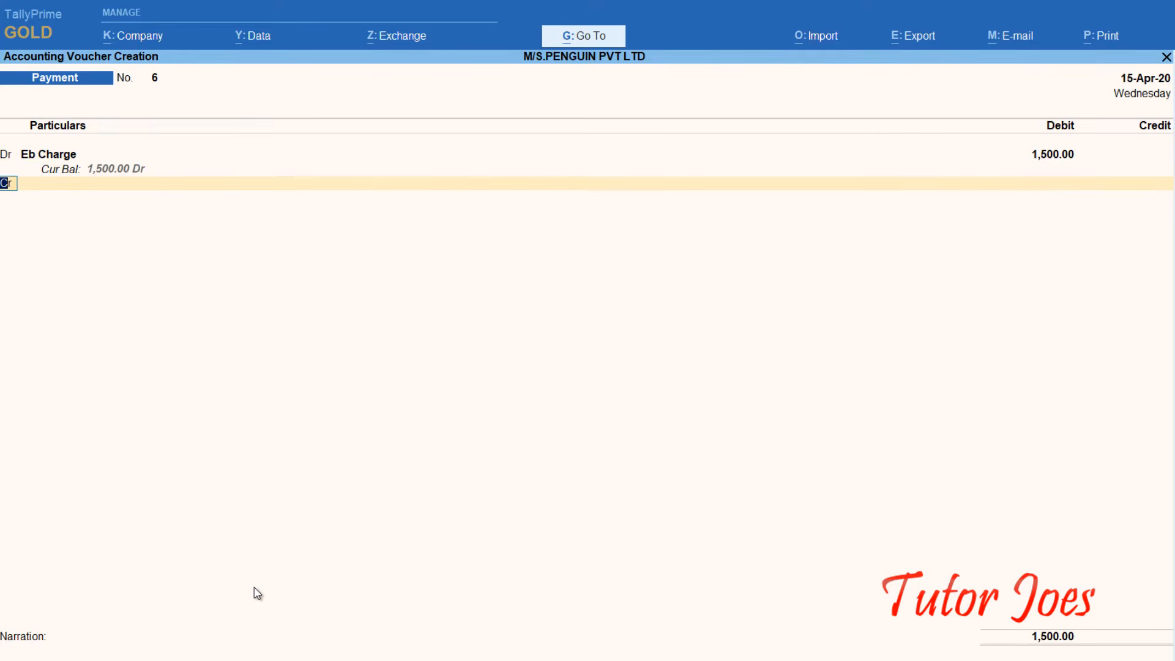
text(In)
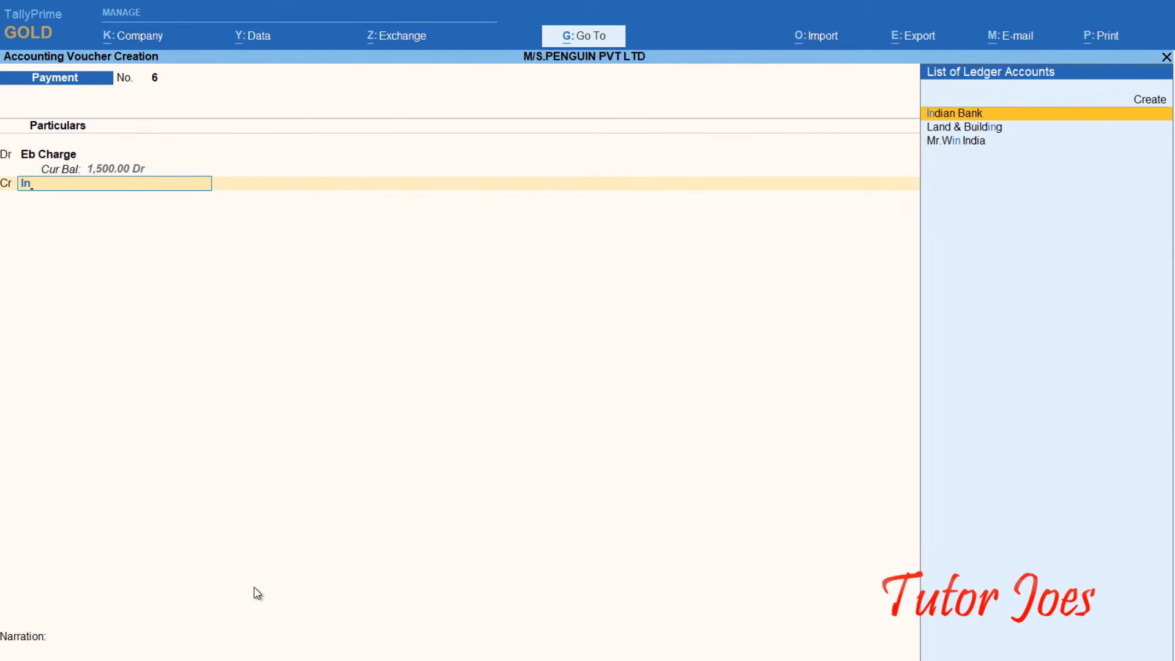
key(Return)
text(25136)
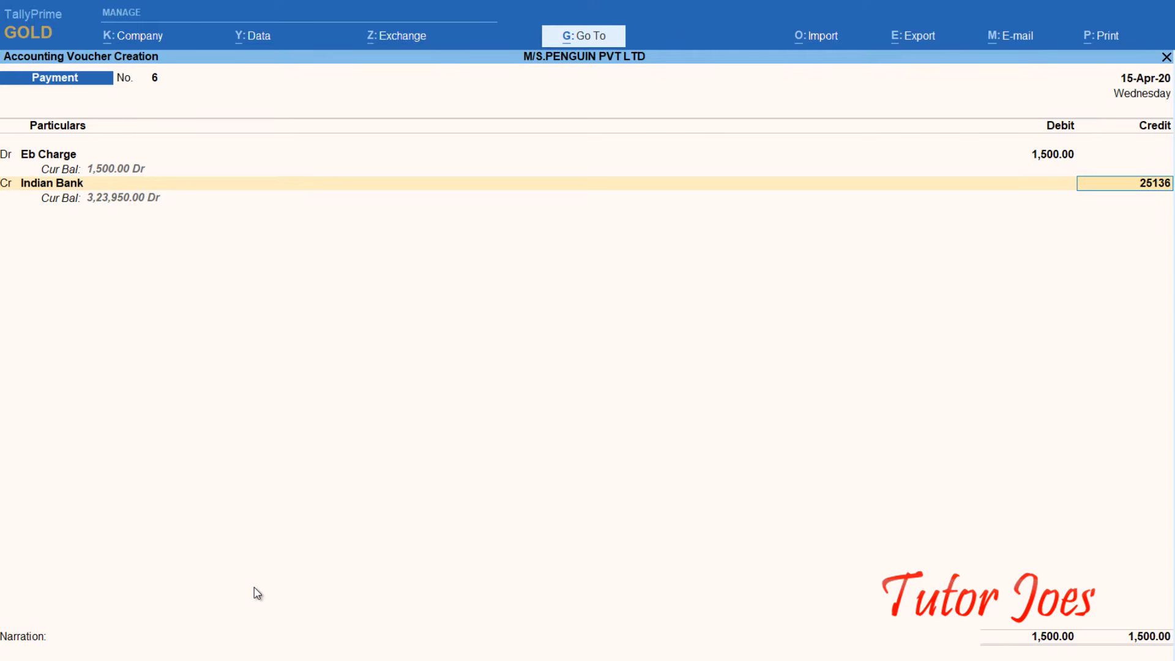
key(BackSpace)
key(BackSpace)
key(BackSpace)
key(BackSpace)
key(BackSpace)
text(1500)
key(Return)
Step: Allocate the electricity payment to cheque number 25136 dated 15-Apr-20 and save the voucher
key(Return)
key(Return)
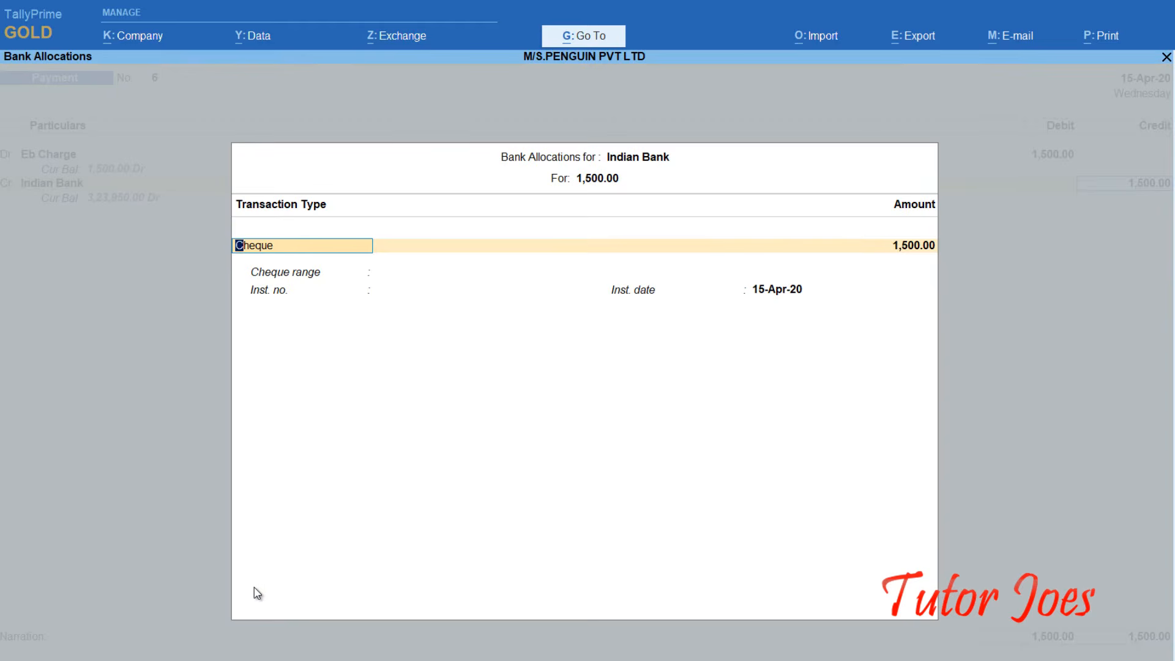
text(25136)
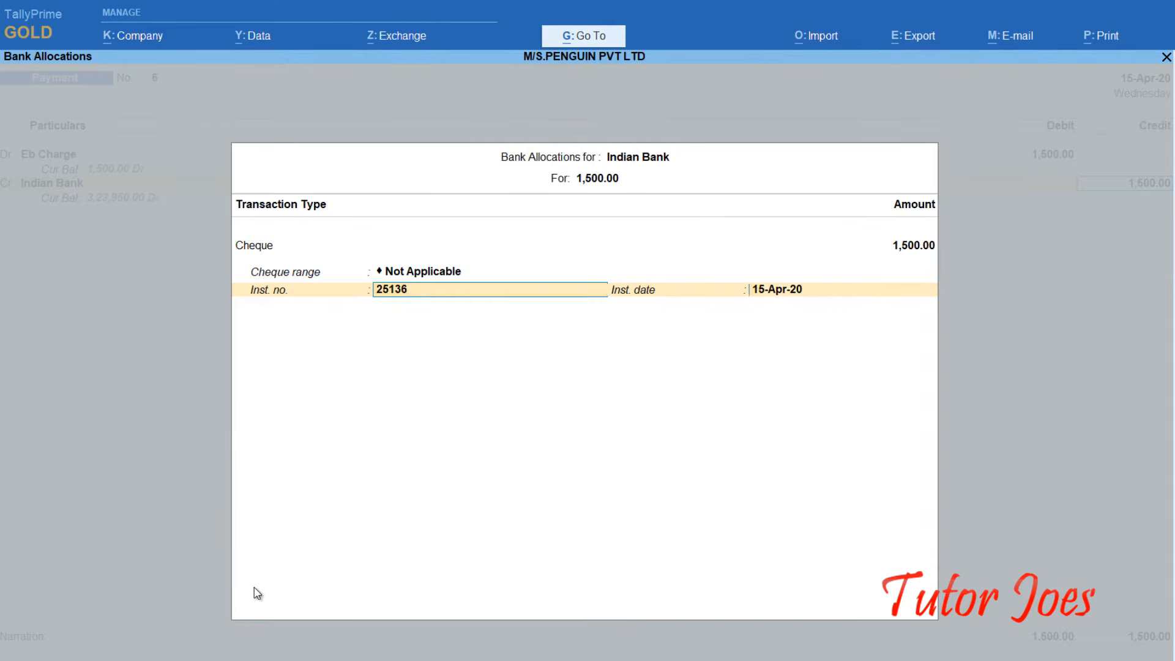
key(Return)
key(Return)
key(Return)
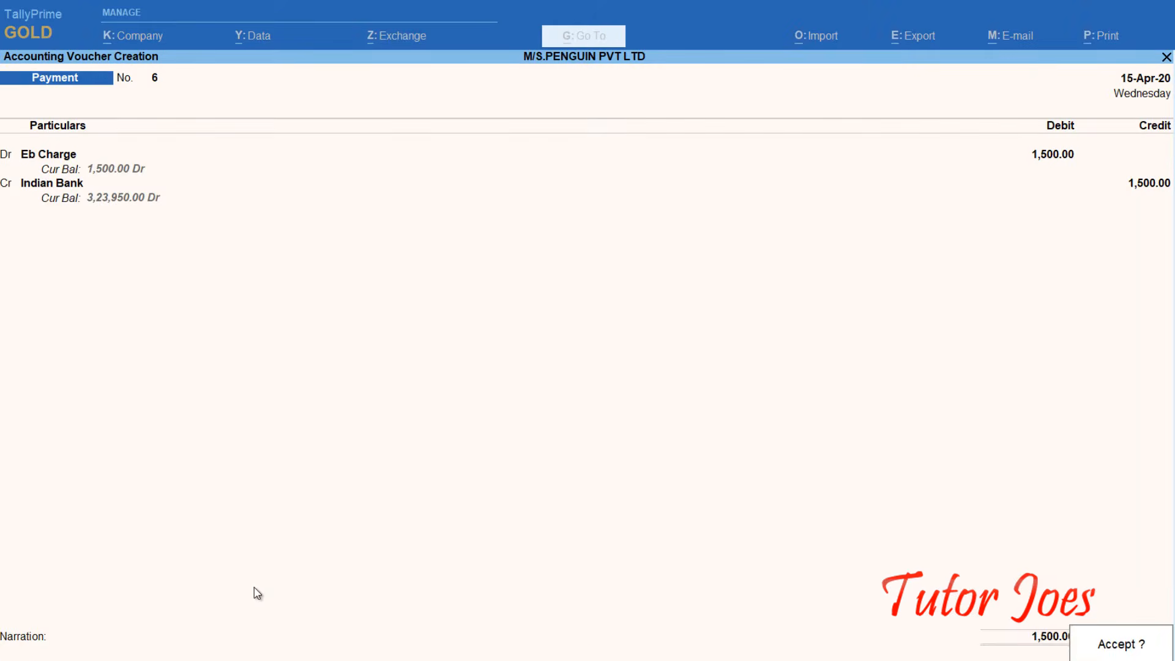
key(Return)
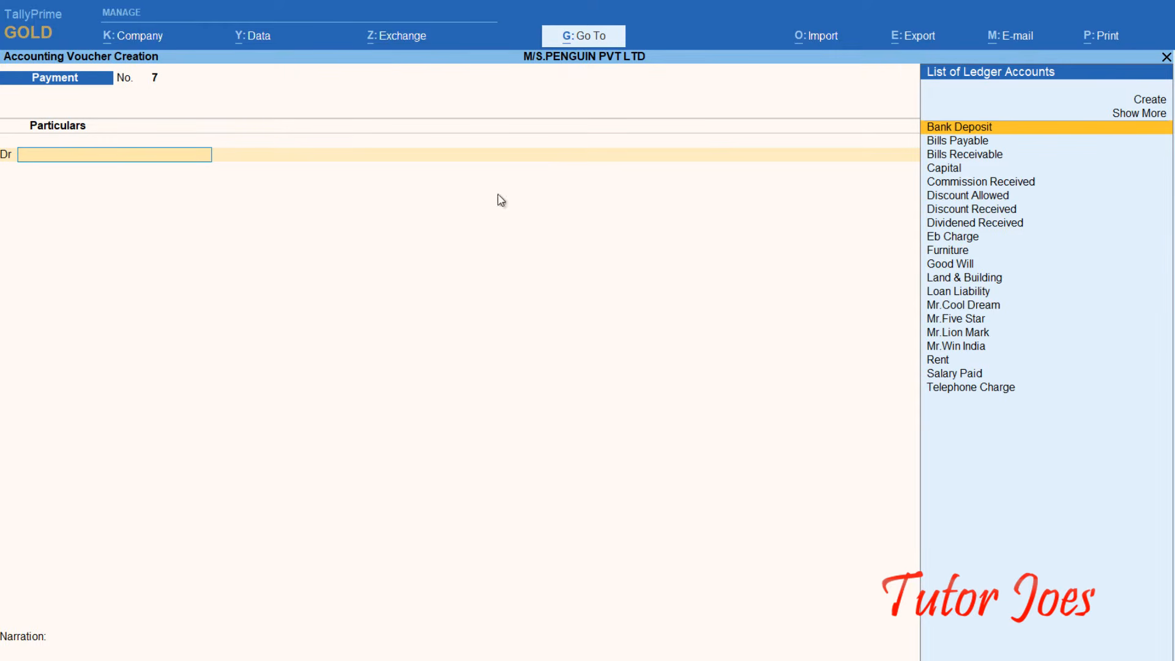
Step: Switch the new voucher to a Receipt voucher and set its date to 16-Apr-20
key(F6)
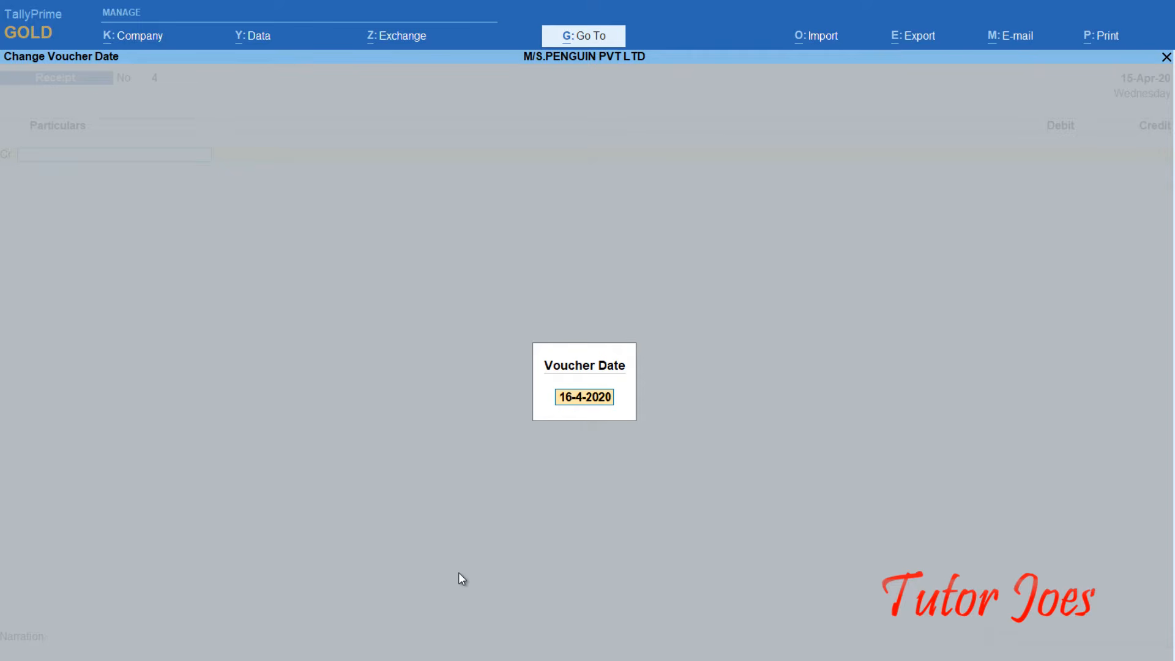
key(Return)
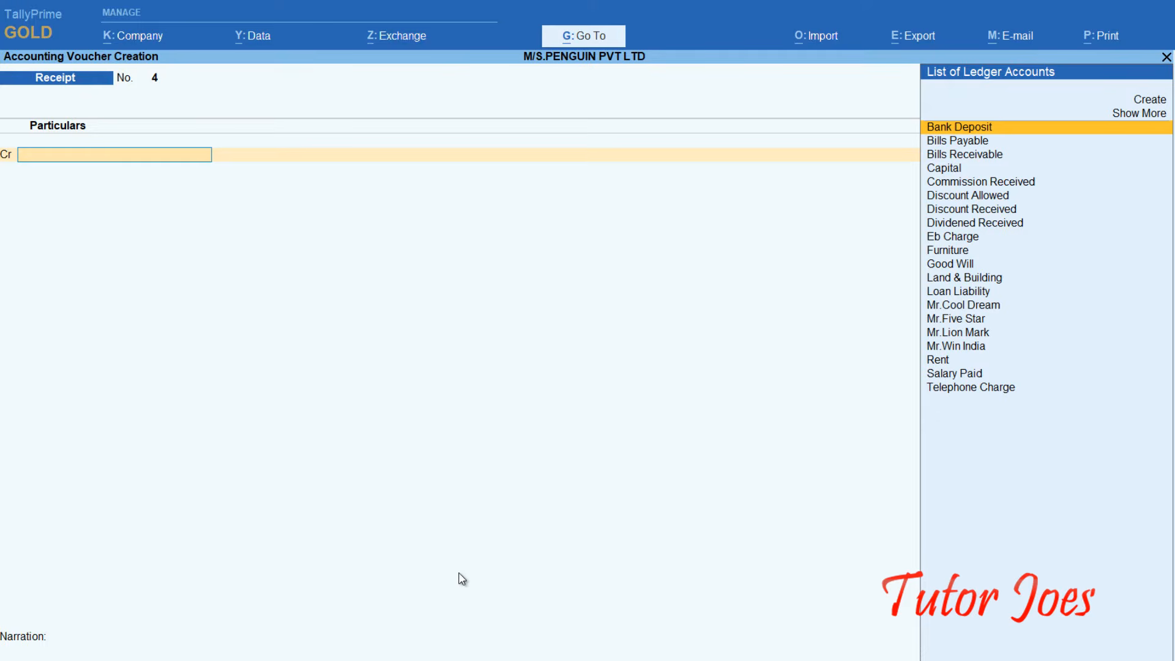
Step: Create an Interest Received ledger under Indirect Incomes for the receipt's credit line
key(alt+c)
text(Inter)
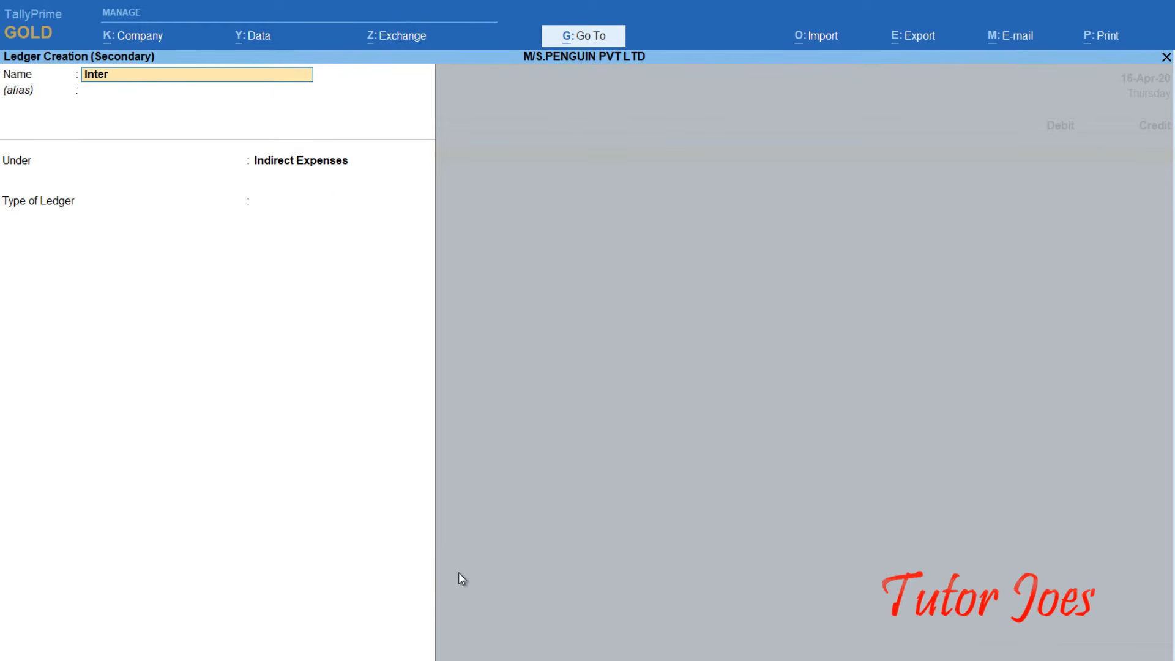
text(est Received)
key(Return)
key(Return)
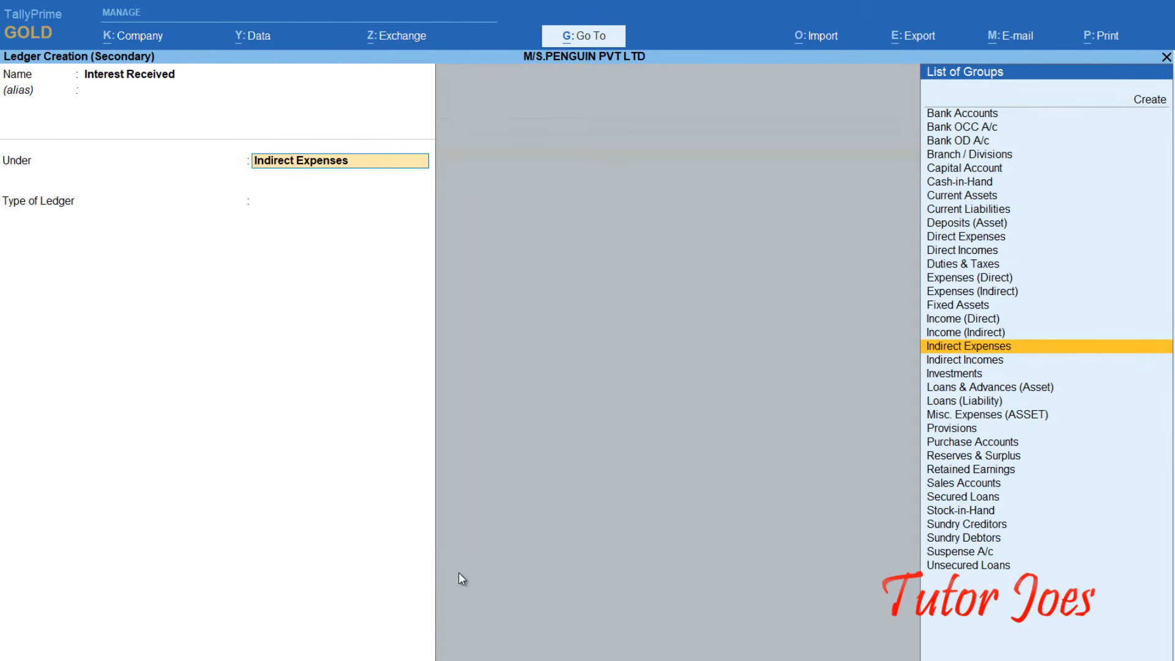
key(Down)
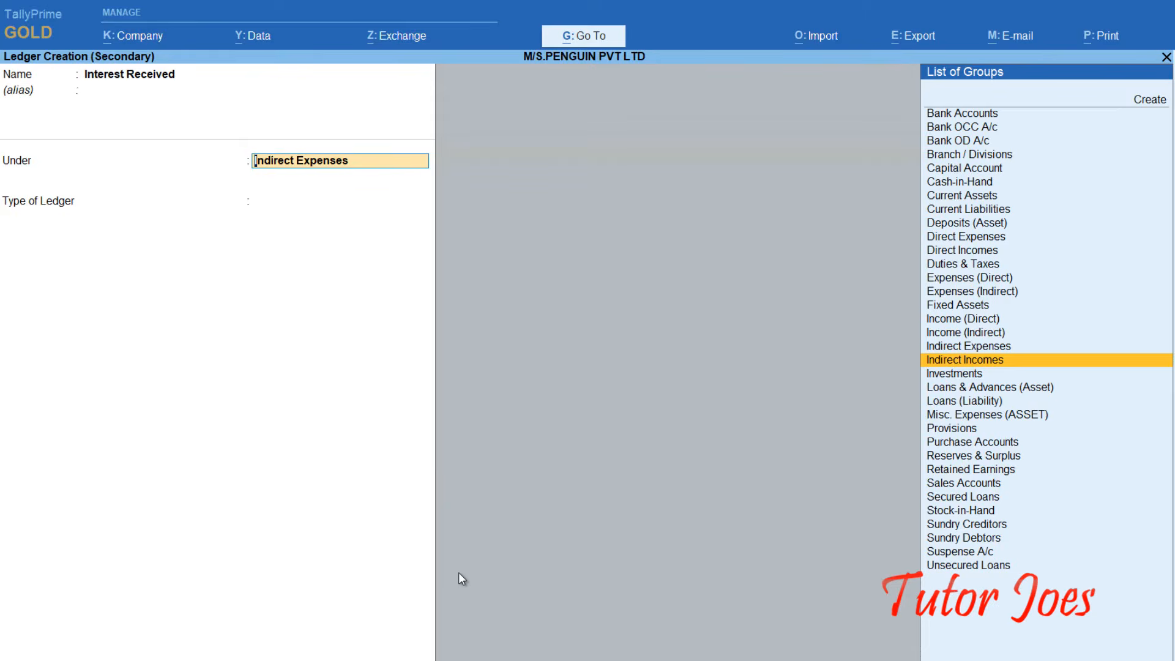
key(Return)
key(Return)
key(Return)
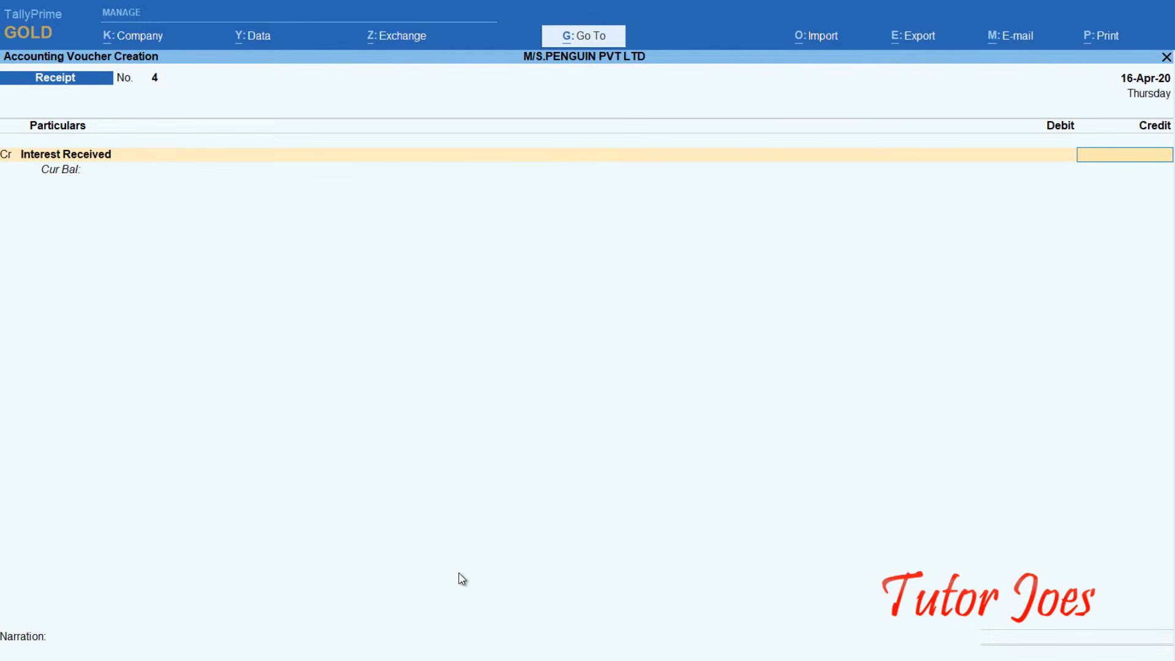
Step: Credit Interest Received with 2000 and debit 2000 to Indian Bank
text(2000)
key(Return)
text(In)
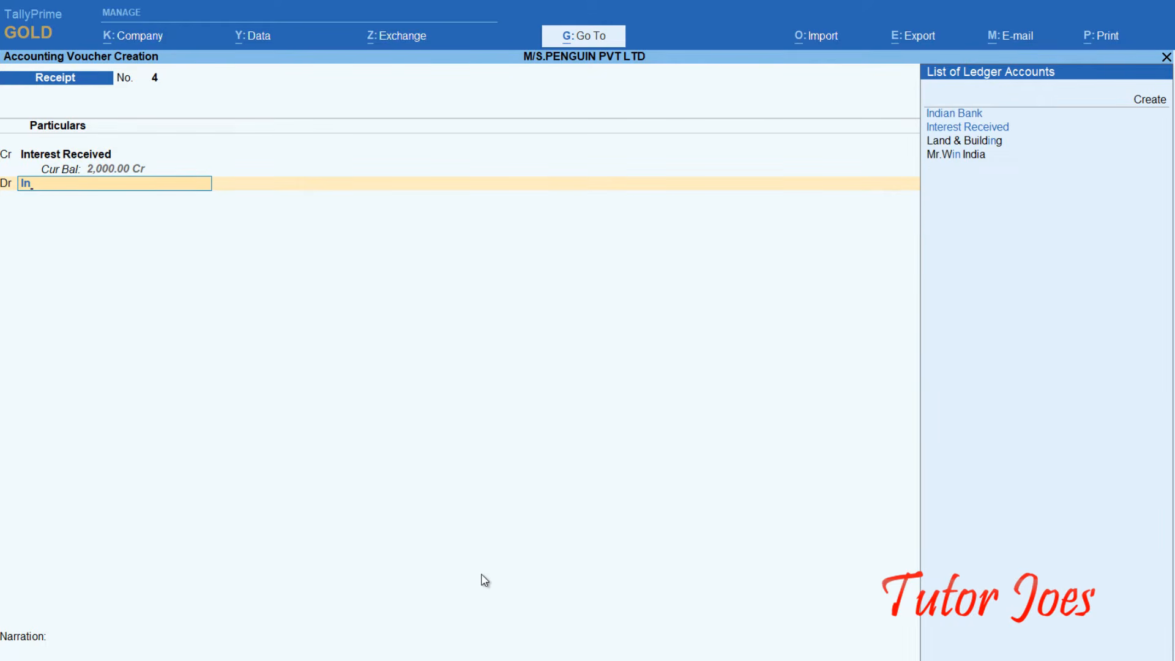
key(Return)
key(Return)
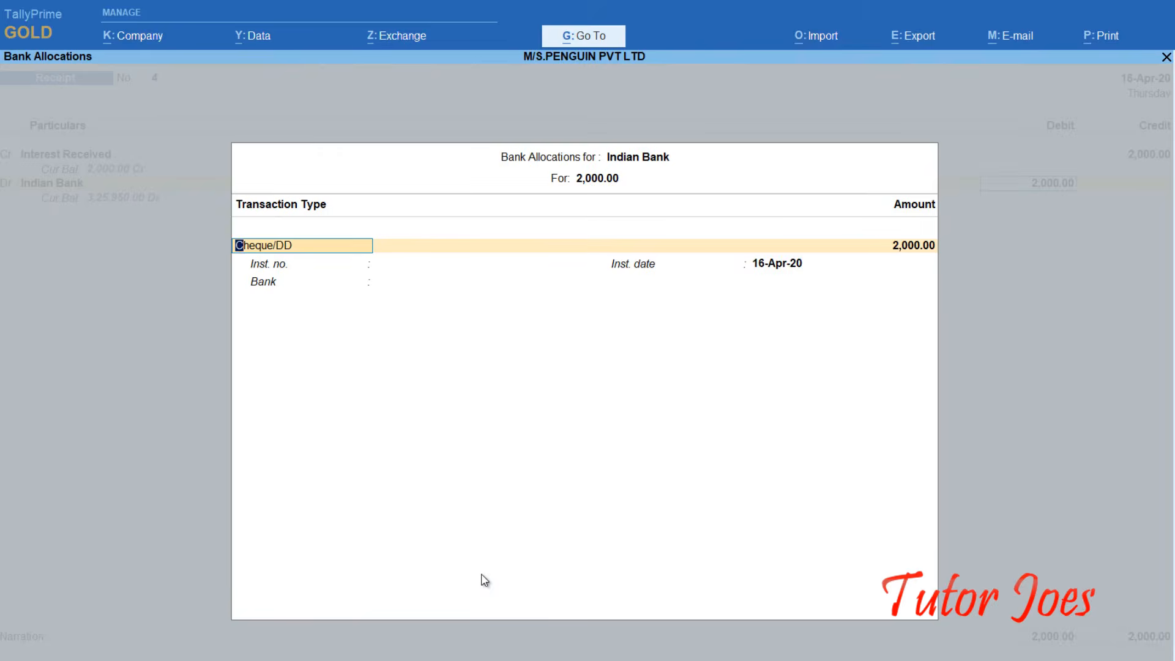
Step: Allocate the interest receipt to Cheque/DD number 41536 dated 16-Apr-20 and save the voucher
key(Return)
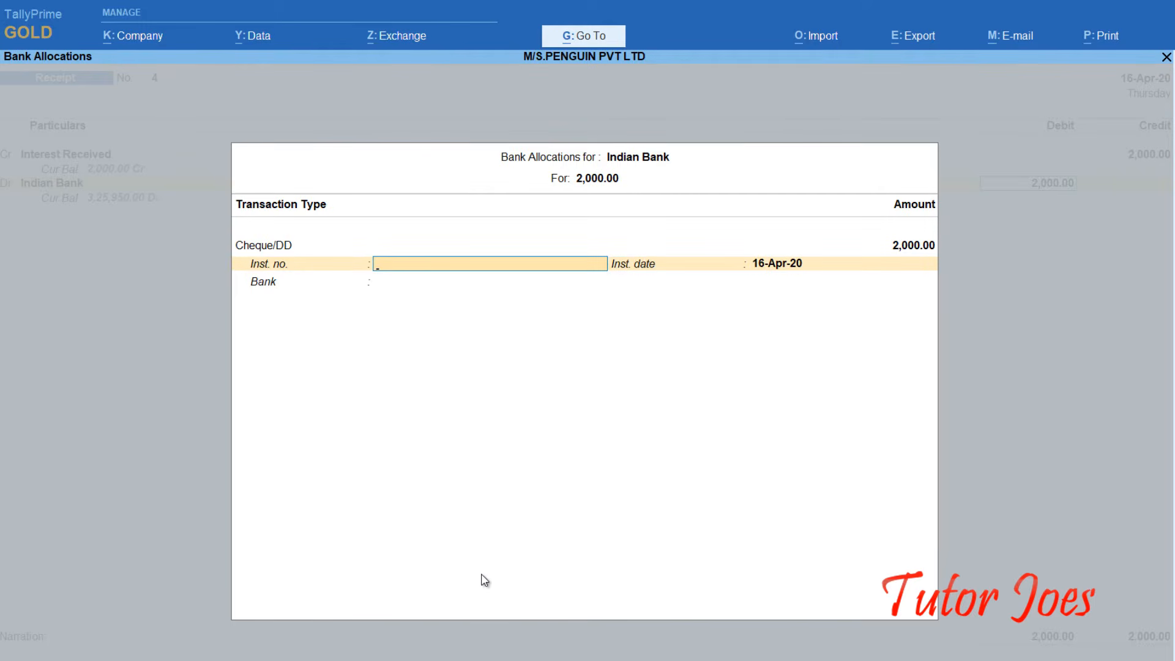
text(41536)
key(Return)
key(Return)
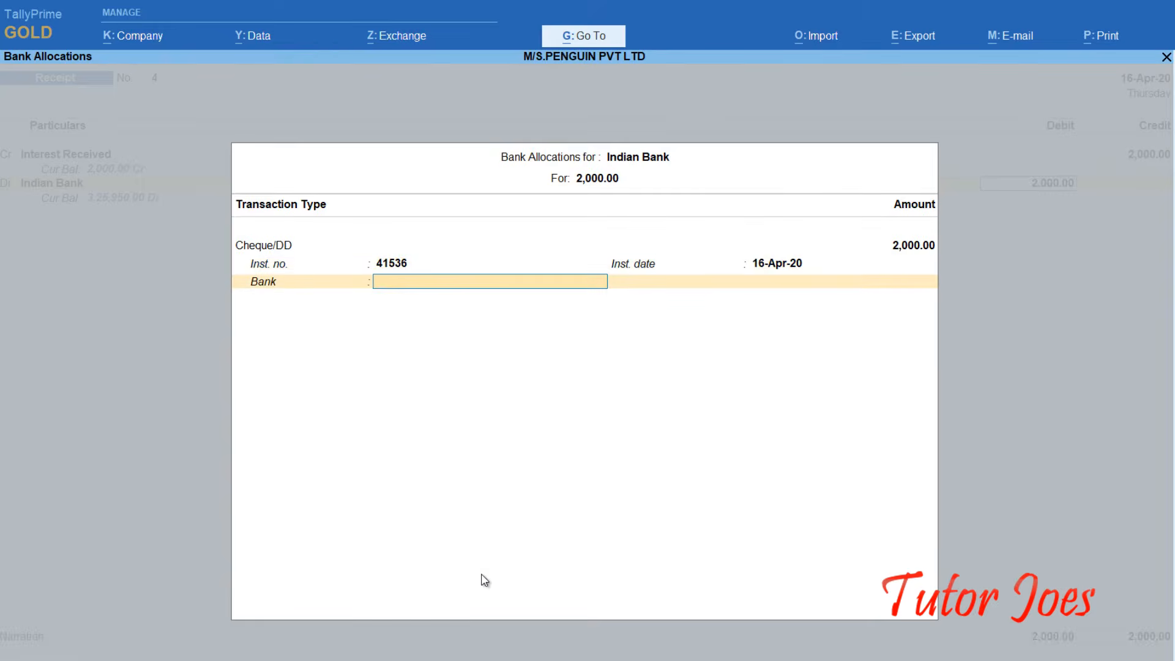
key(Return)
key(Return)
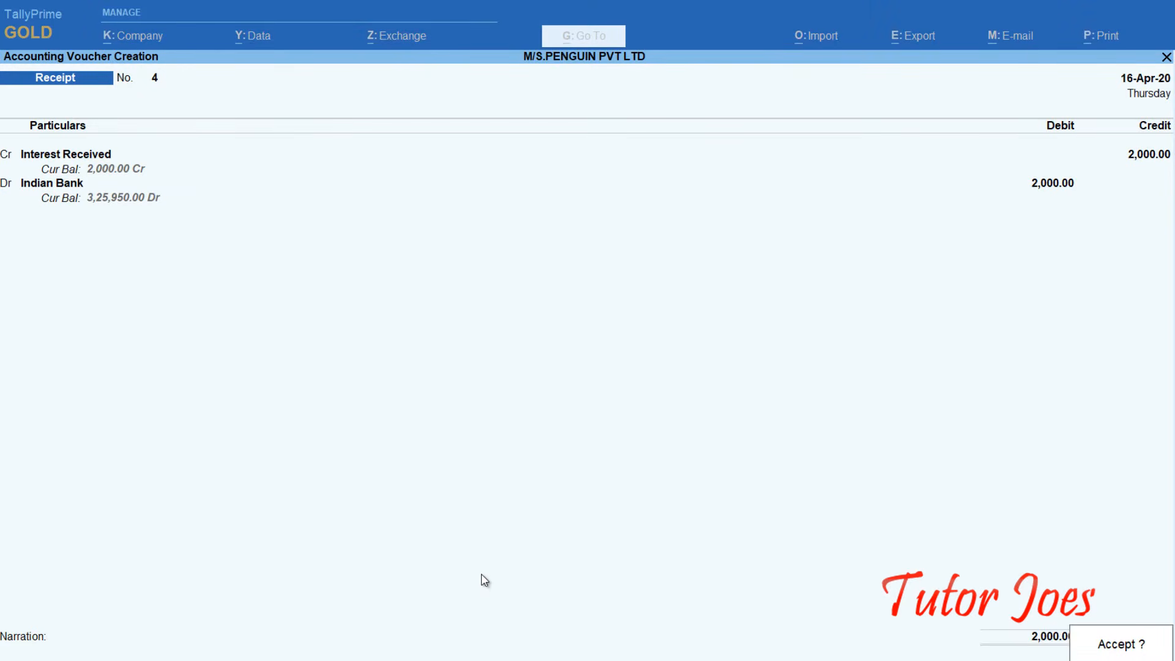
key(Return)
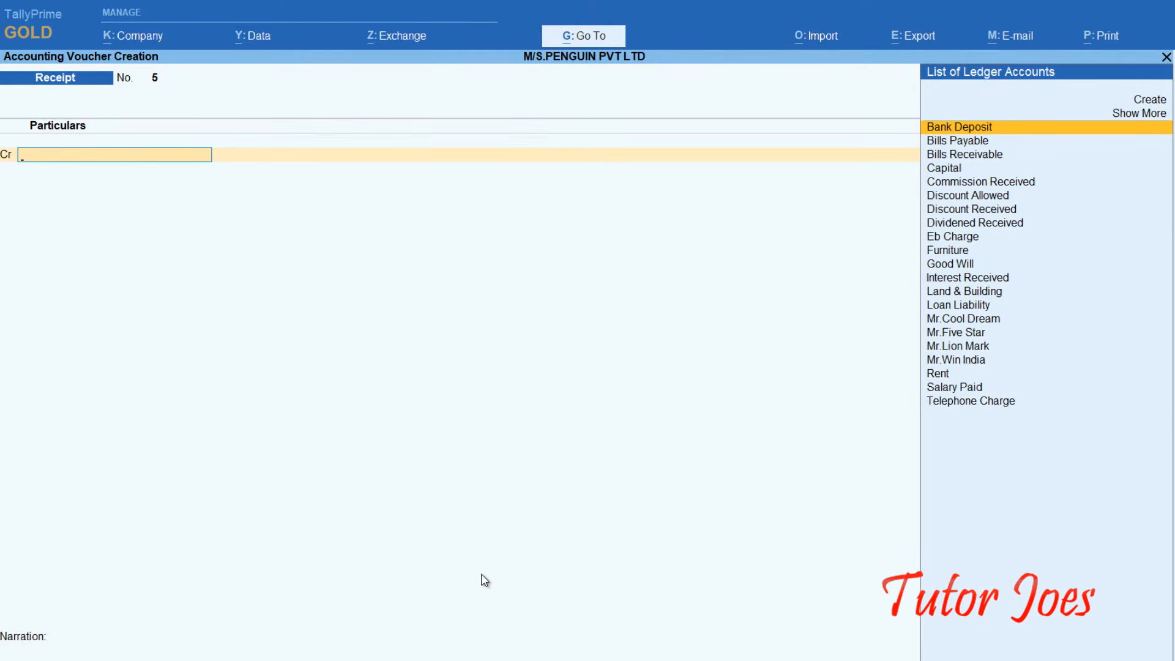
Step: Check the 17-Apr transaction in brs.docx in Microsoft Word, then return to TallyPrime and date the new receipt 17-Apr-20
click(465, 658)
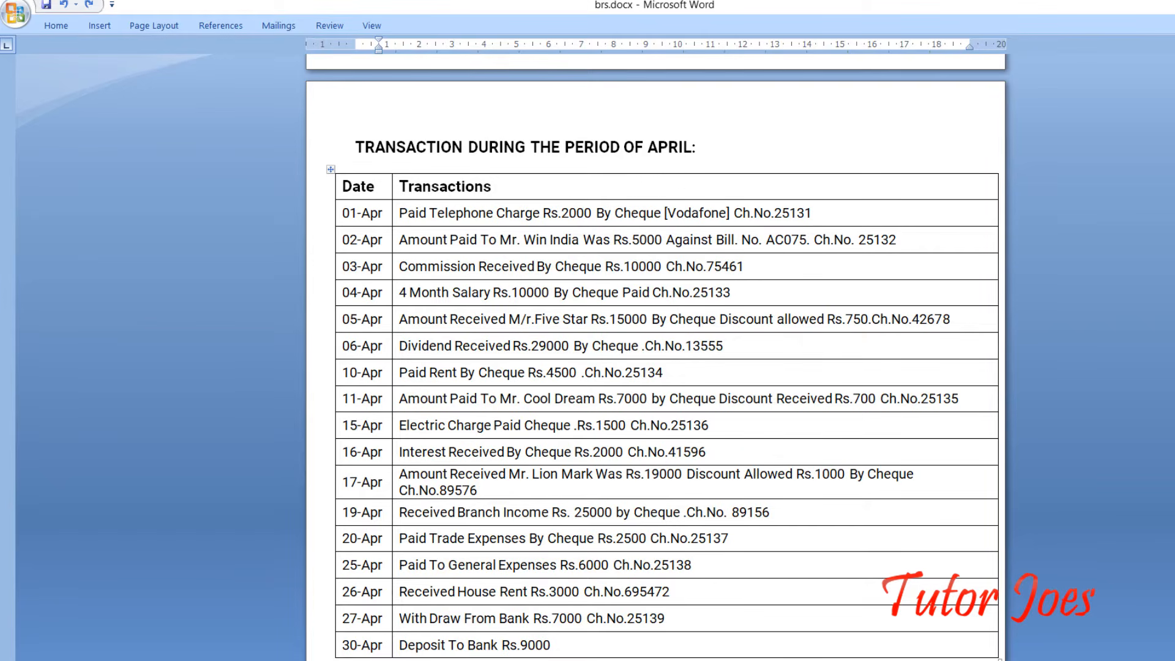
click(442, 660)
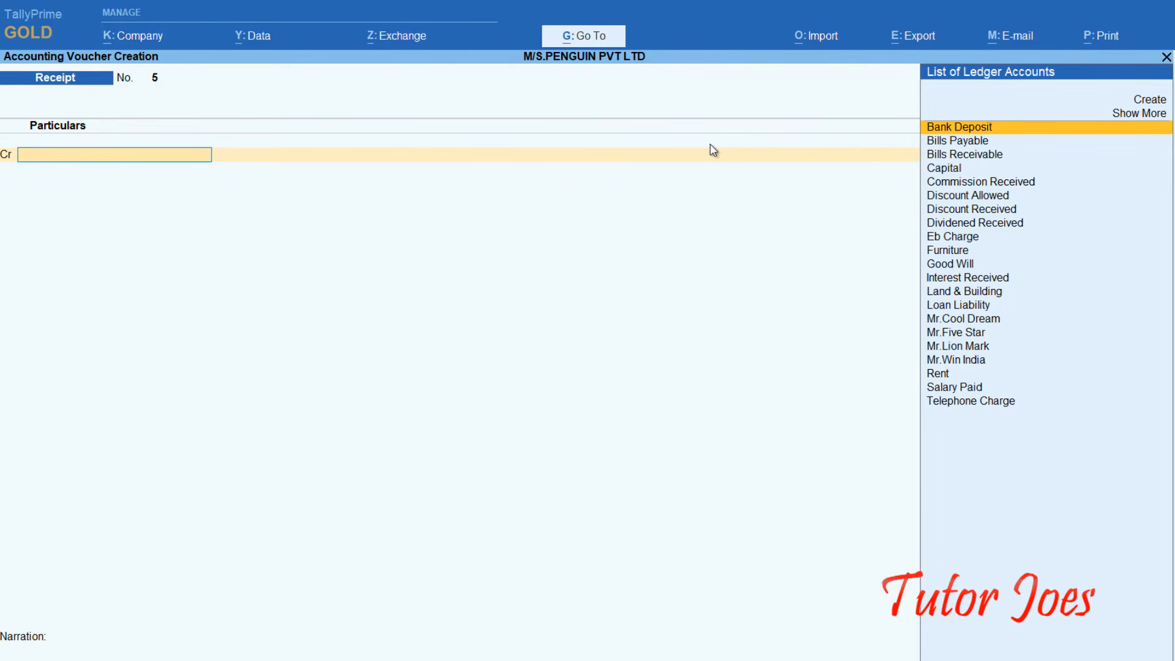
key(F2)
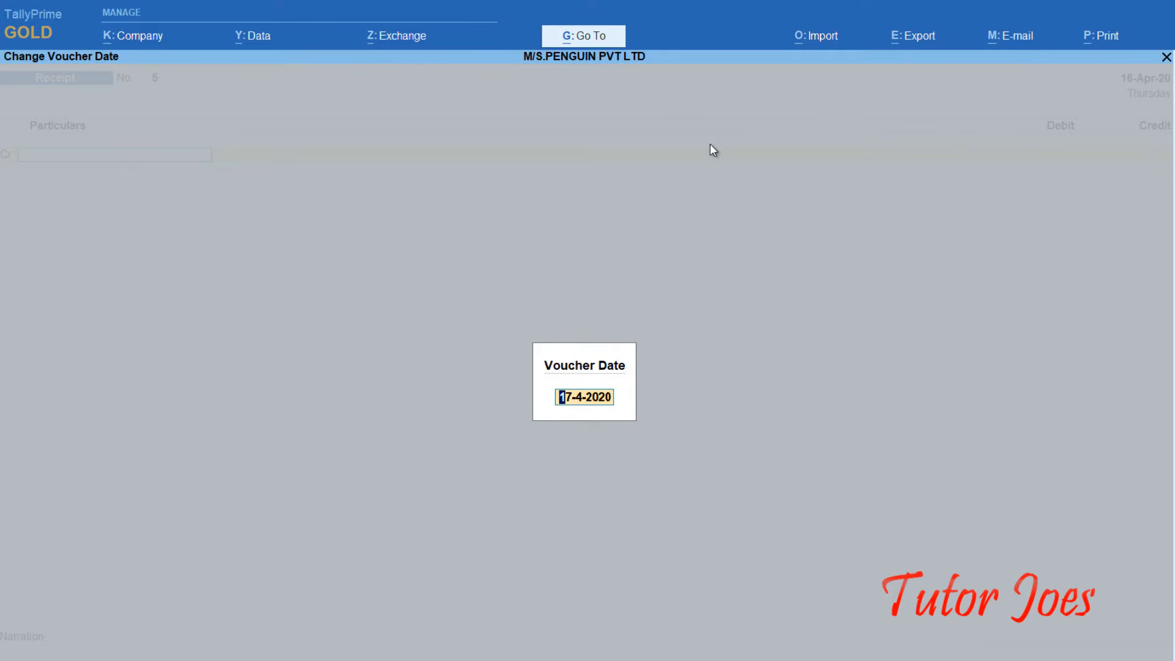
key(Return)
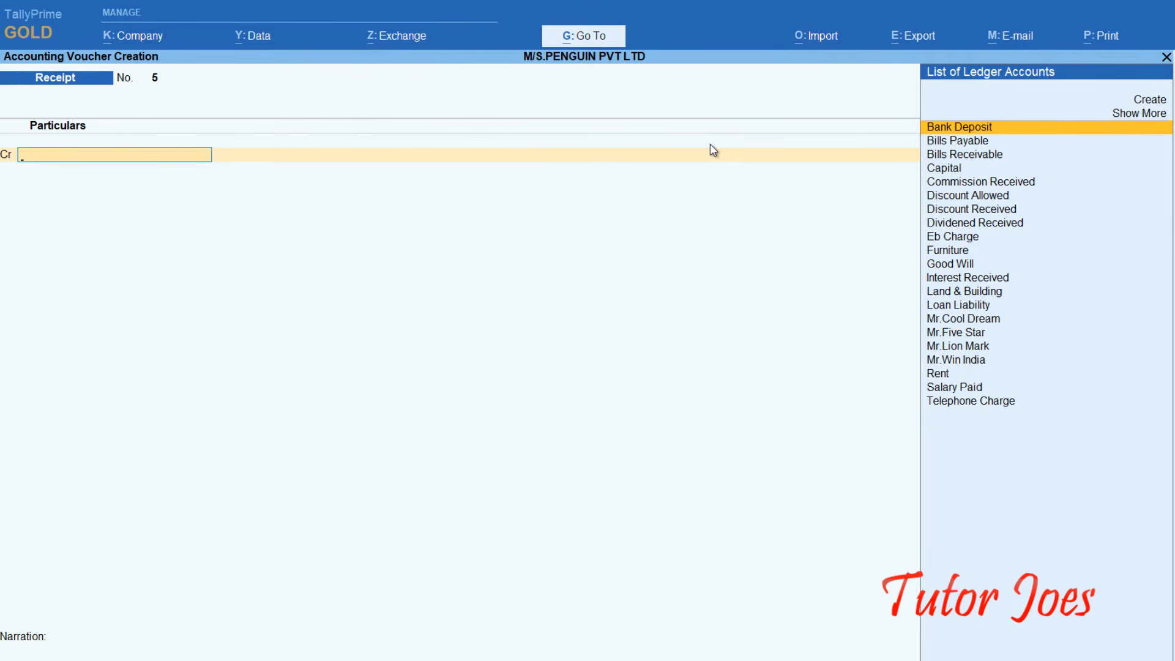
Step: Credit the ledger of the 17-Apr paying customer with 20000, keeping the bill-wise reference as On Account
text(Li)
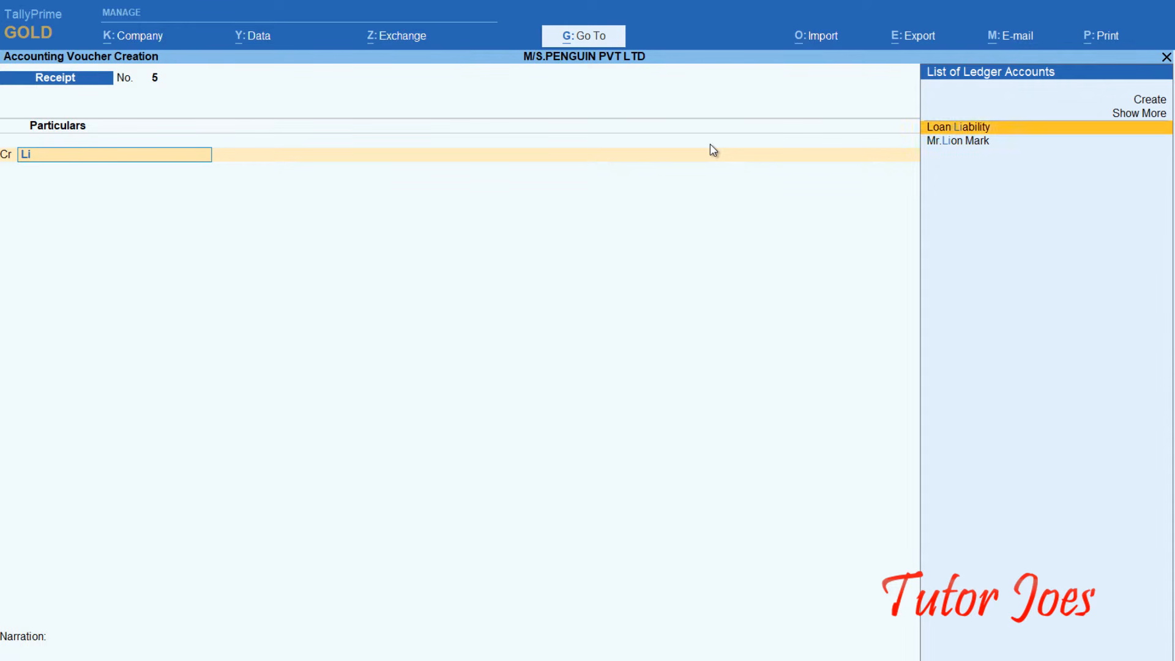
key(Down)
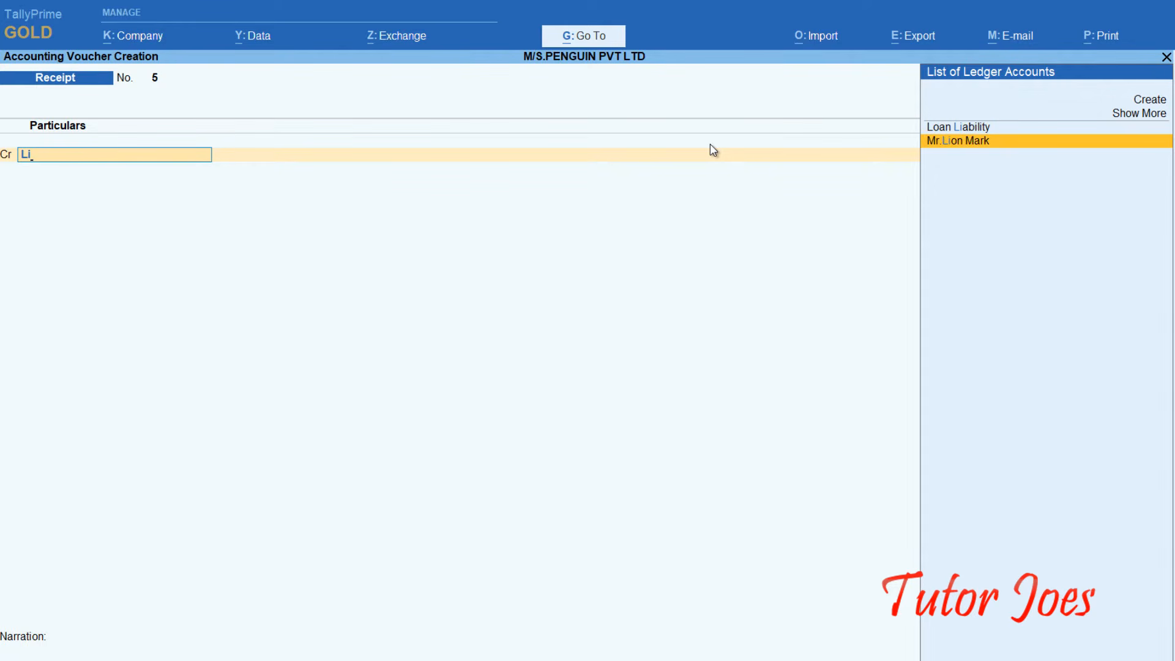
key(Return)
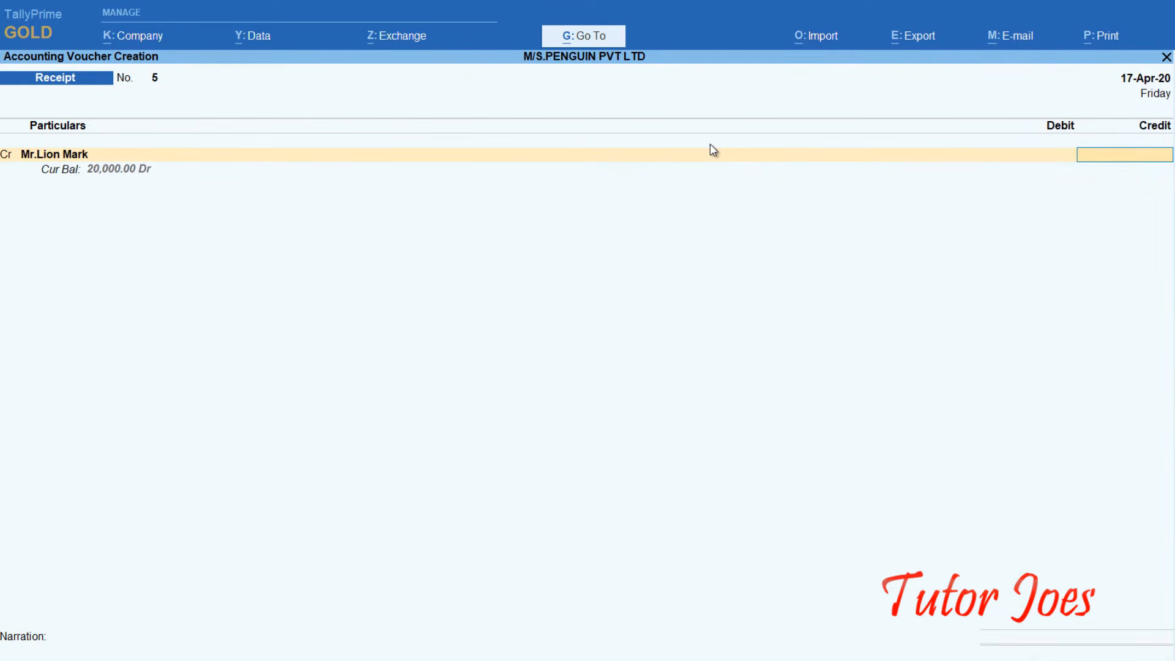
text(20000)
key(Return)
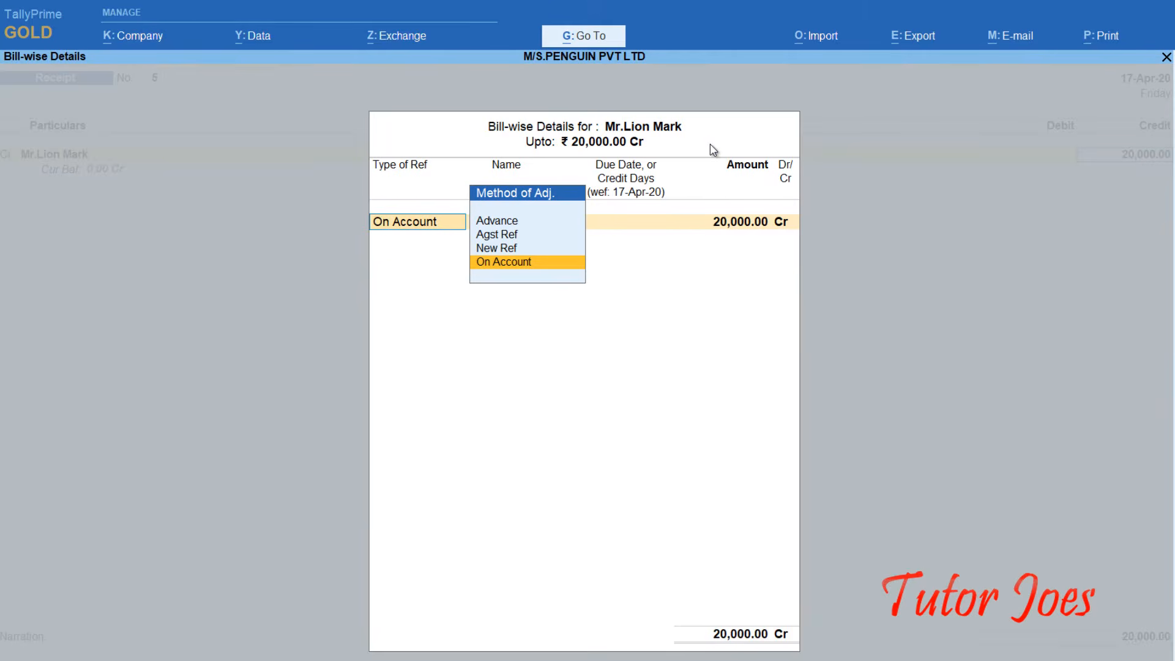
key(Return)
key(Return)
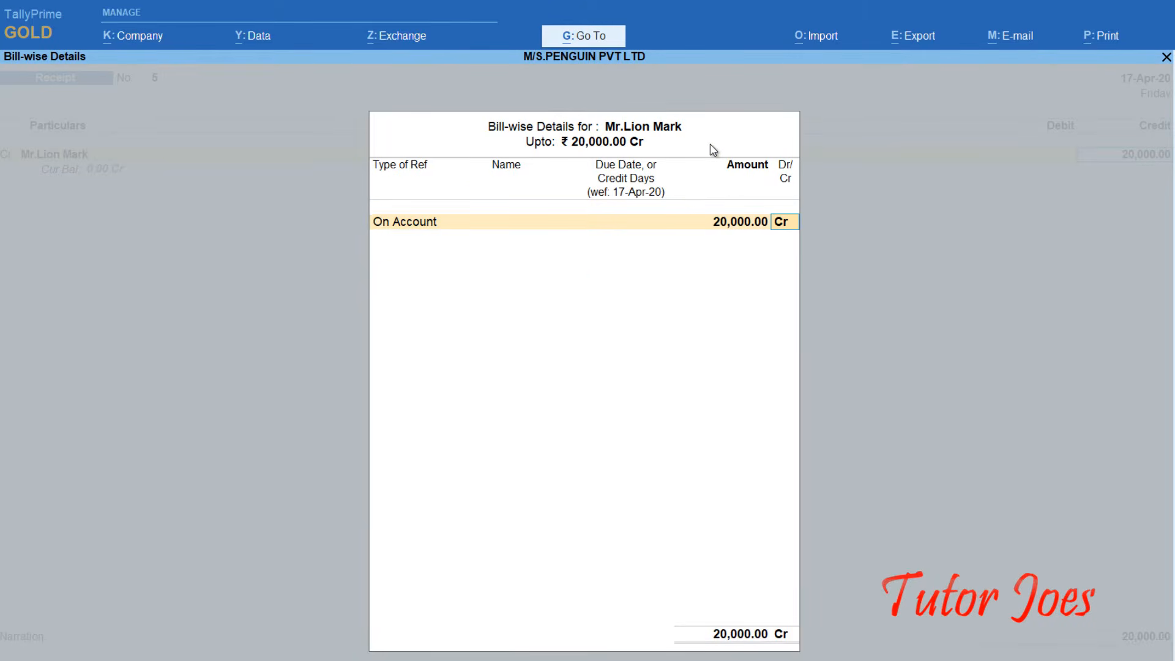
key(Return)
Step: Debit Indian Bank with 19000 in the customer's receipt voucher
text(I)
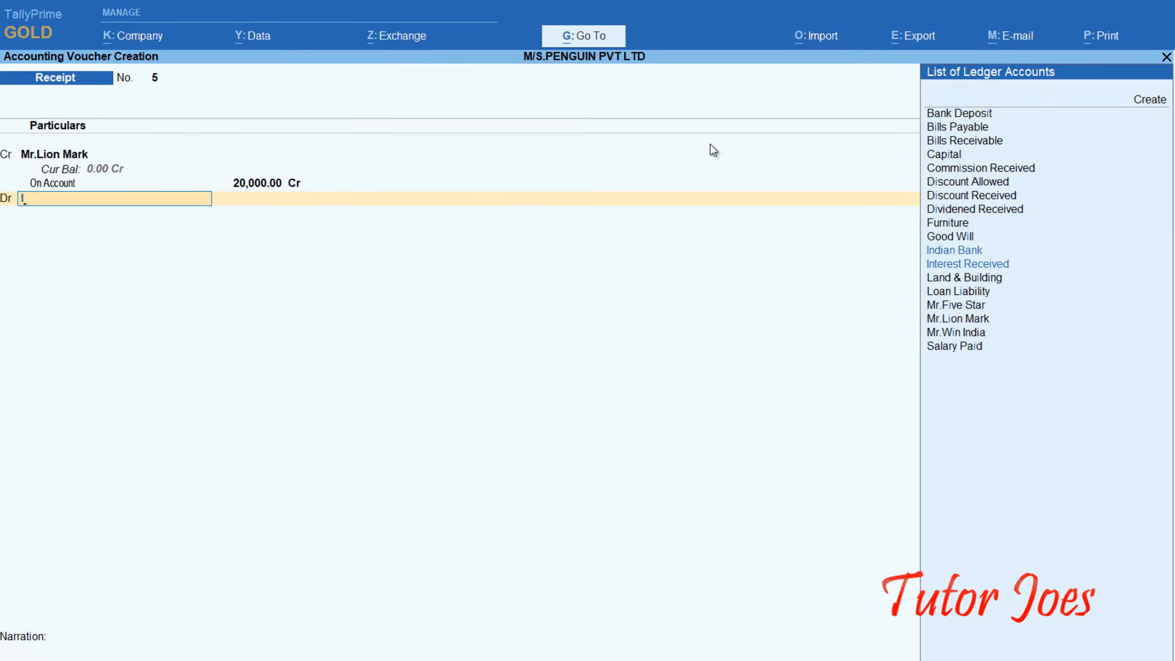
text(n)
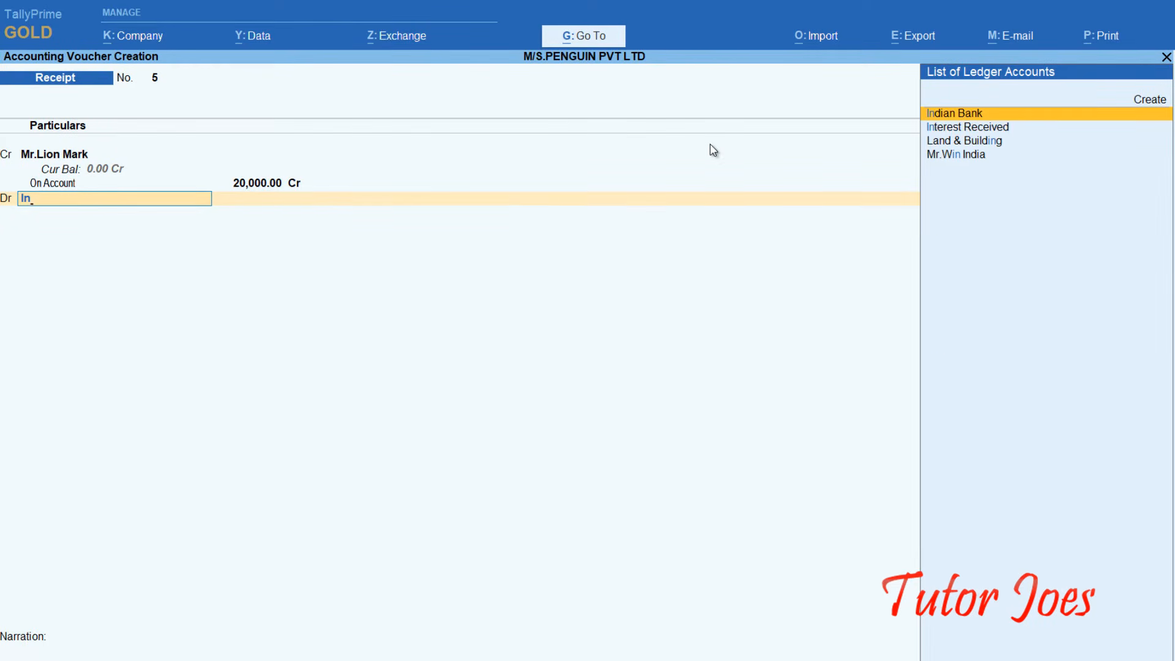
key(Return)
text(19)
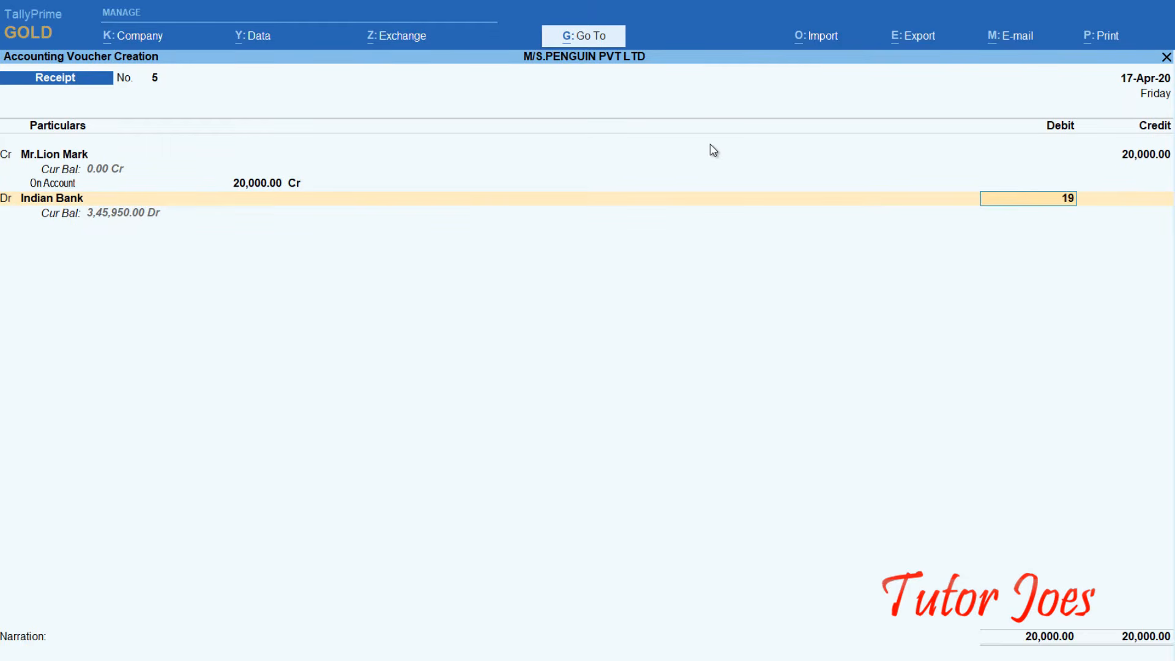
text(000)
key(Return)
Step: Allocate the 19000 bank debit to Cheque/DD number 89576 dated 17-Apr-20
key(Return)
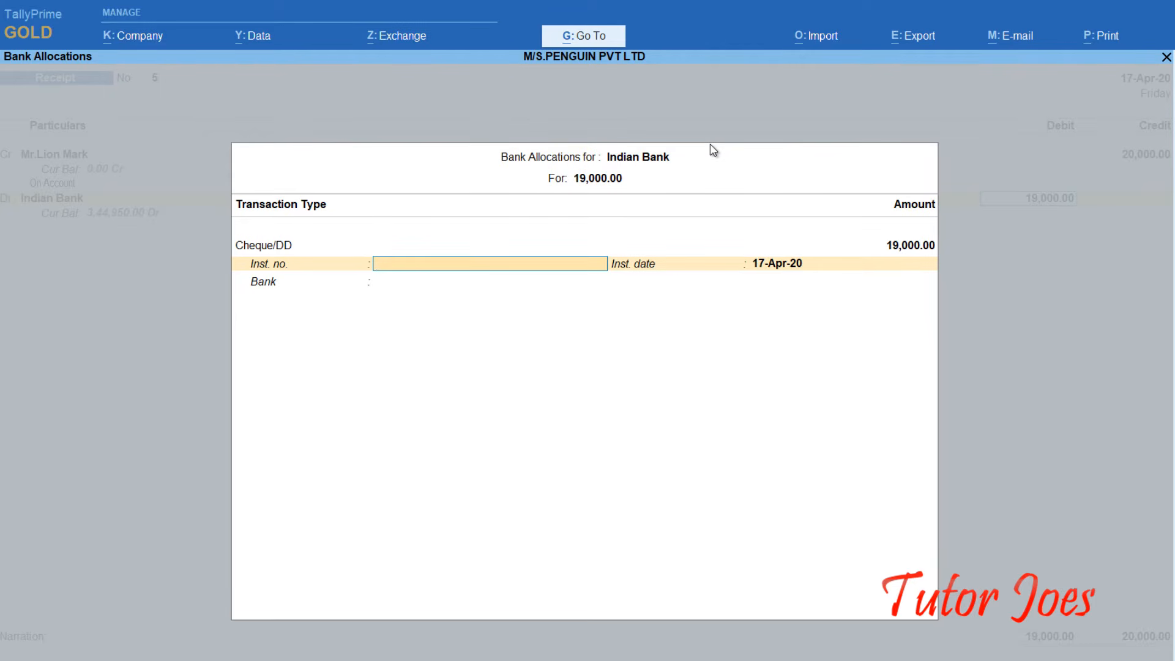
text(89576)
key(Return)
key(Return)
key(Return)
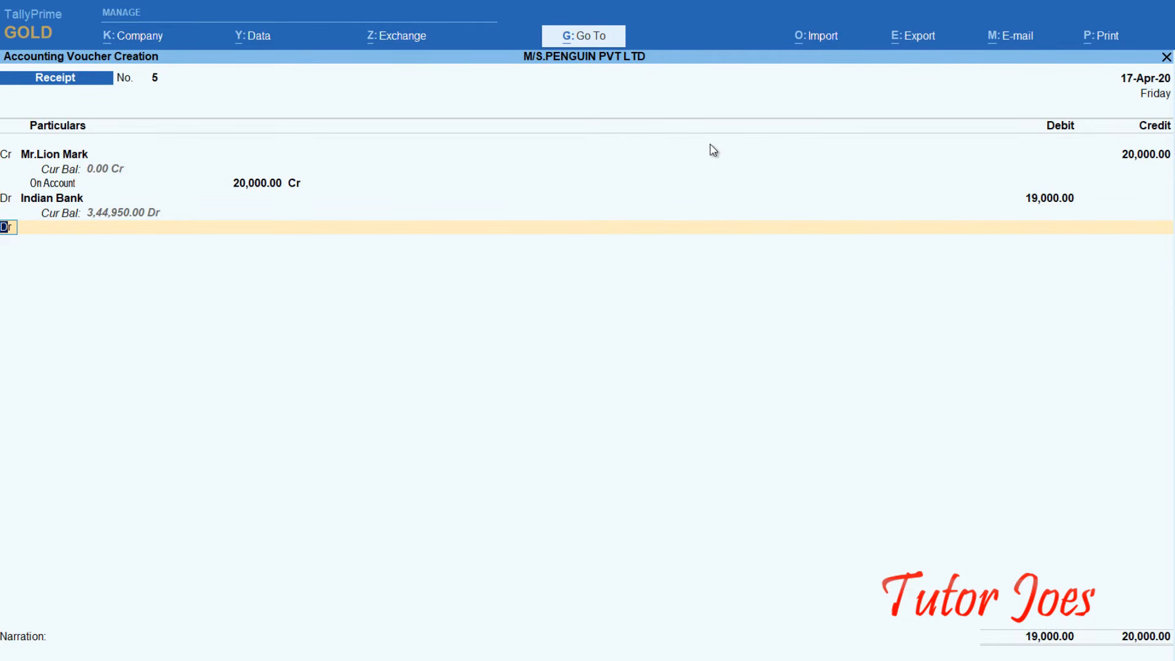
Step: Debit the remaining 1000 to Discount Allowed and save the receipt voucher
key(Return)
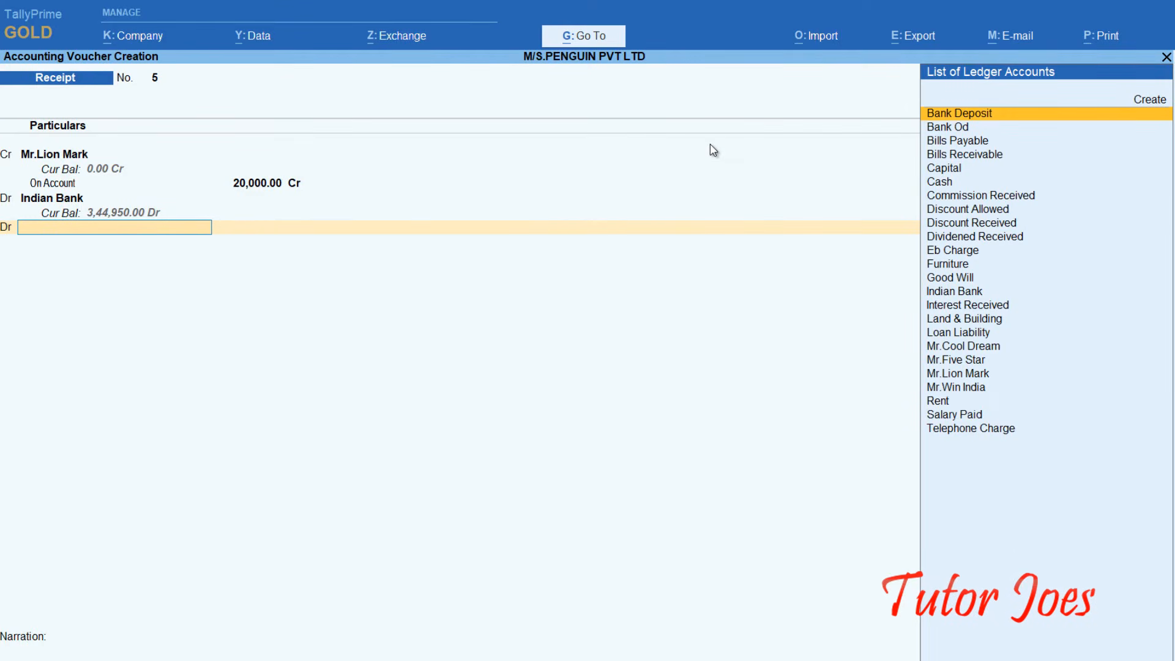
text(Di)
key(Down)
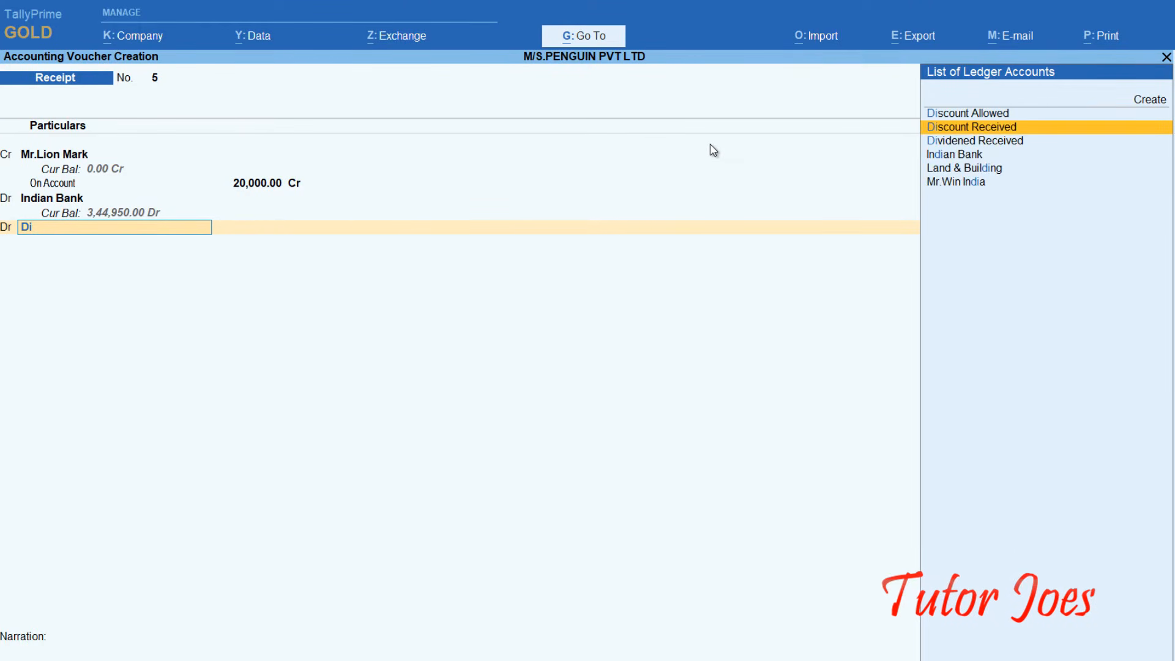
key(Up)
key(Return)
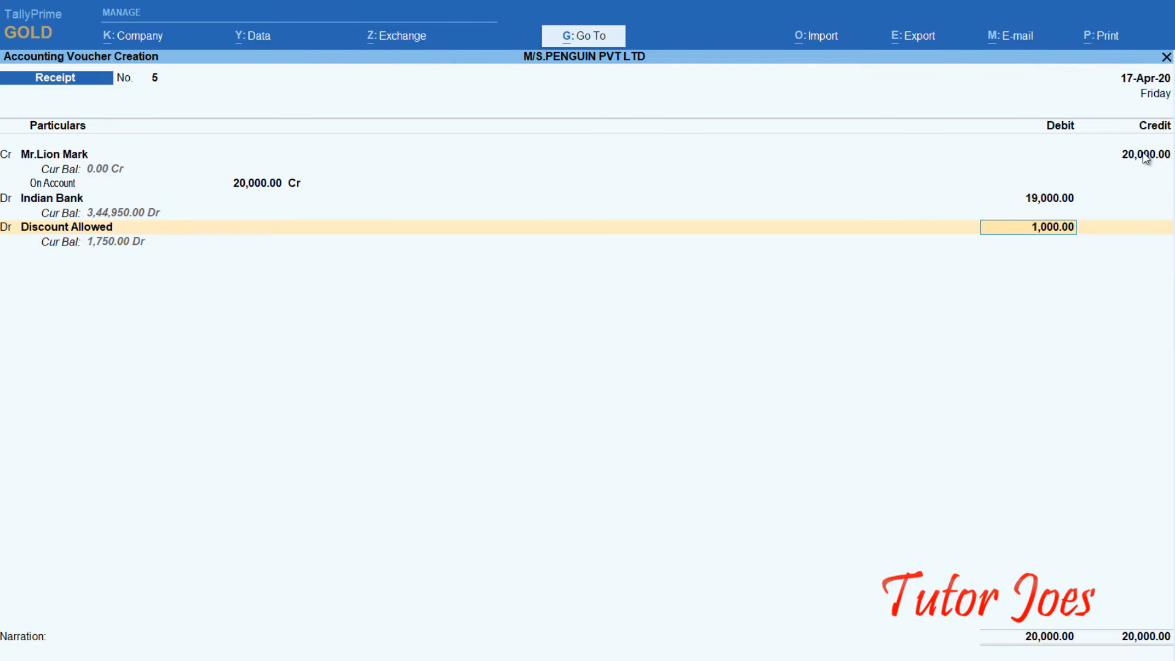
key(Return)
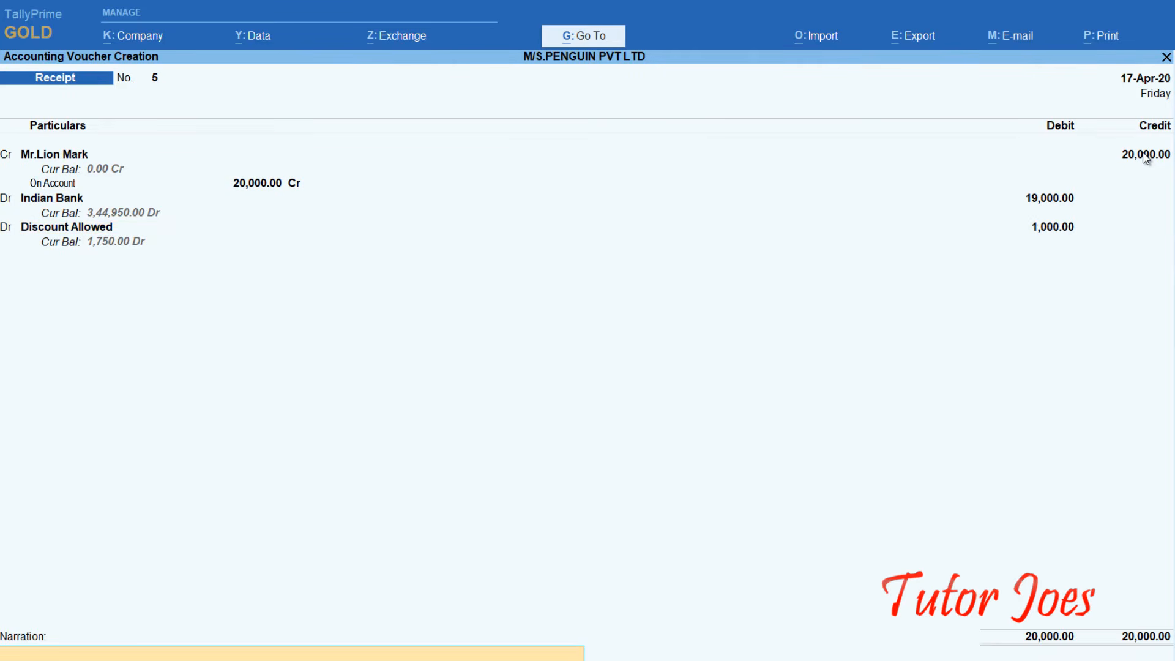
key(Return)
key(Return)
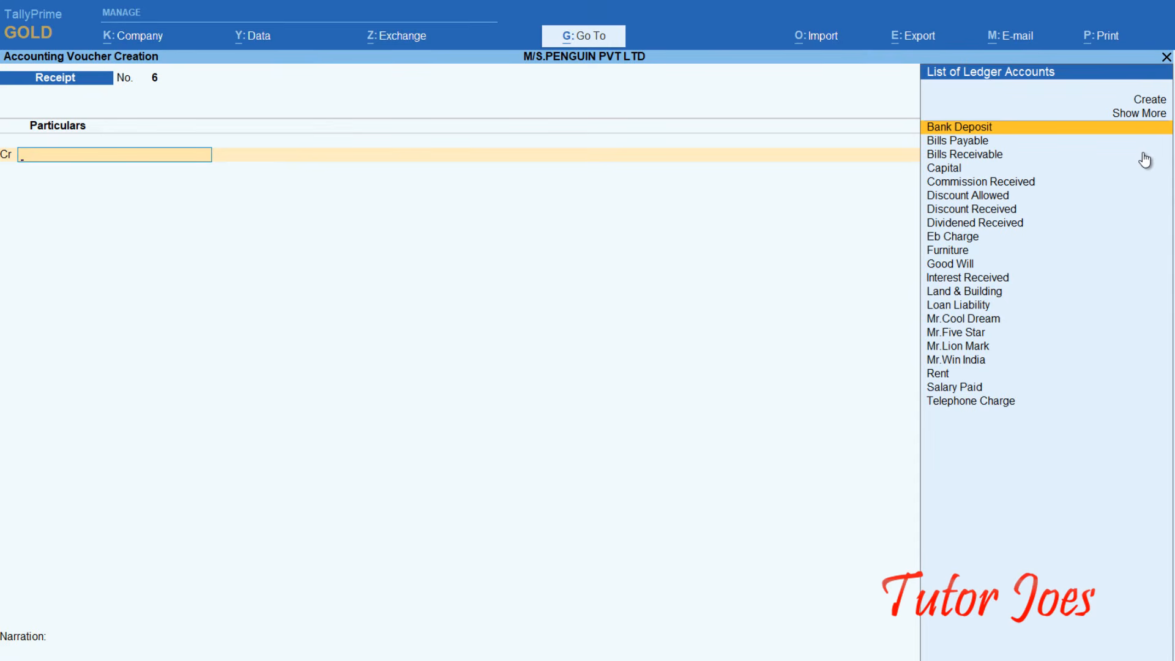
Step: Set the new receipt voucher's date to 19-Apr-20
key(Up)
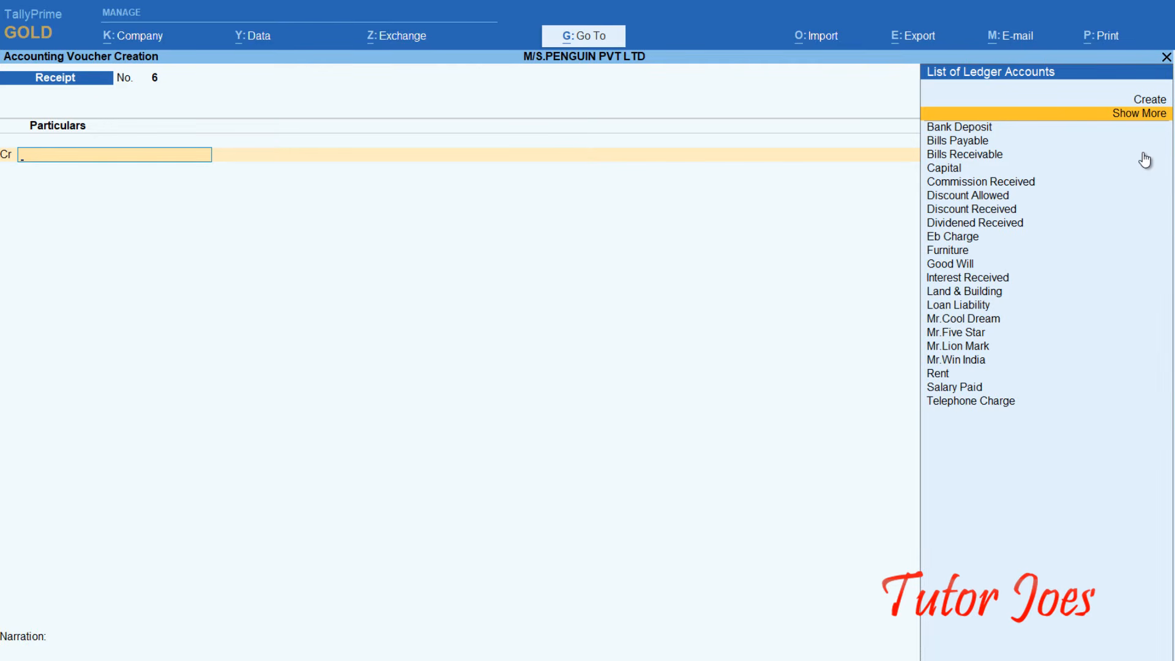
key(F2)
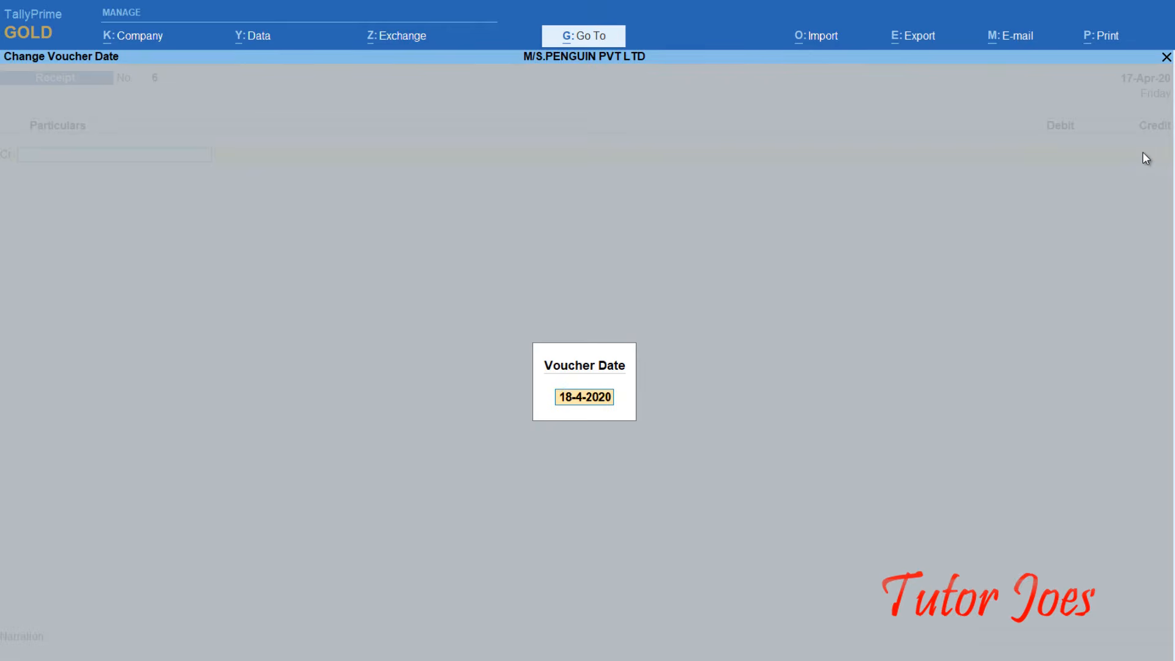
text(19-4)
key(Return)
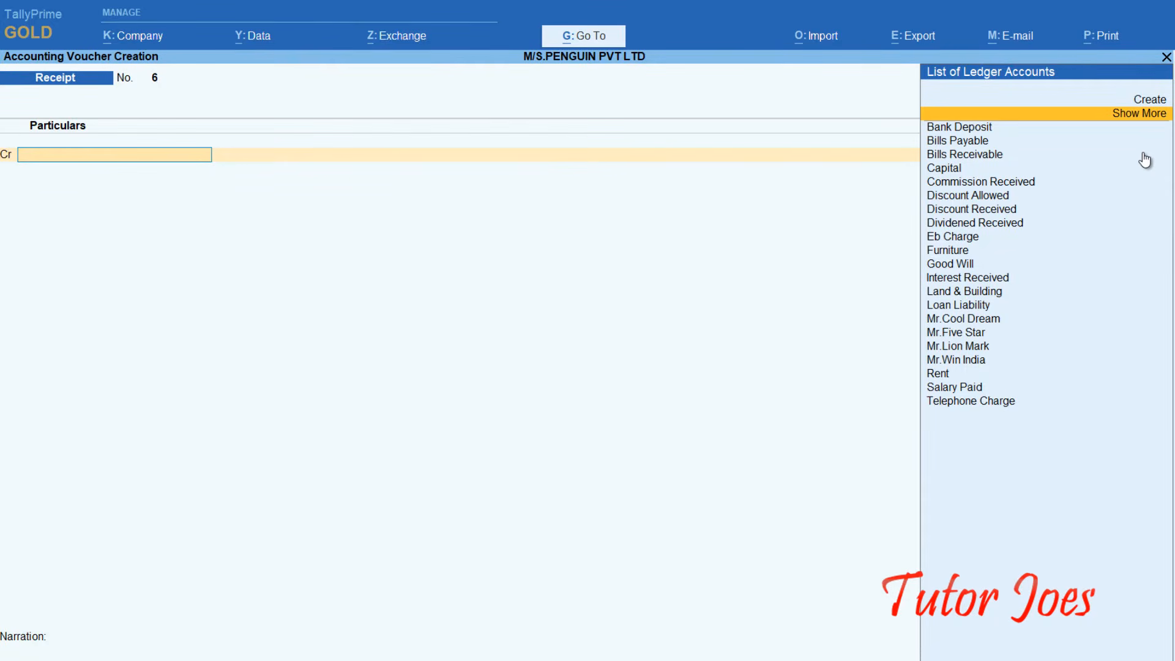
Step: Create a Branch Income ledger under Indirect Incomes for the receipt's credit line
key(alt+c)
text(Br)
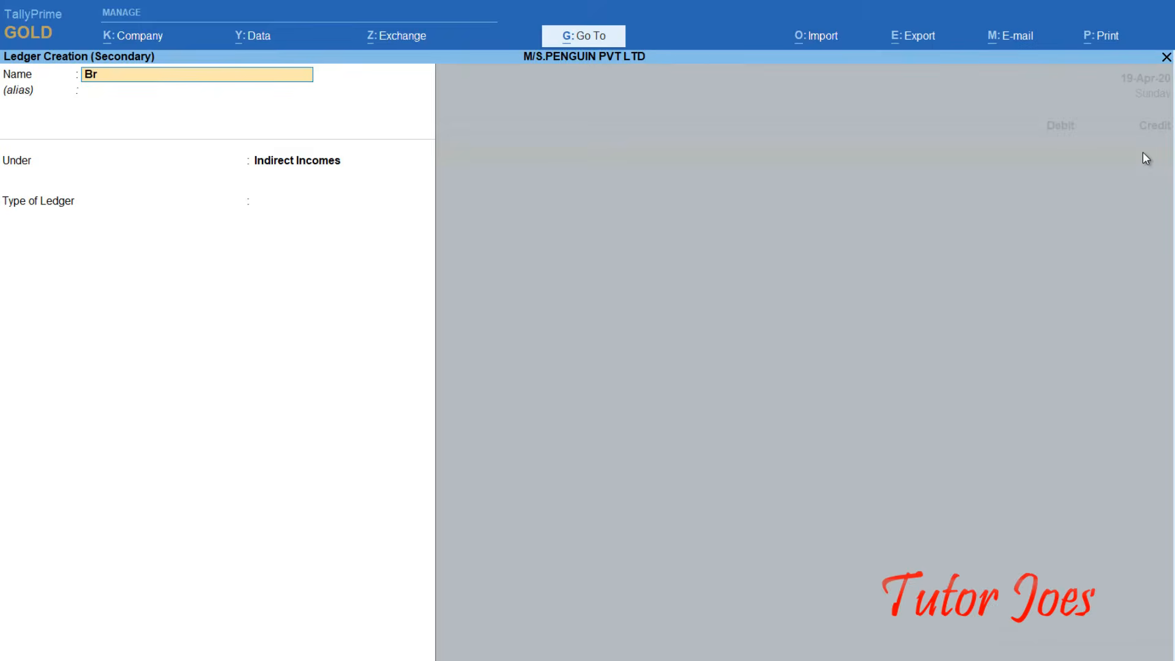
text(anch income)
key(Return)
key(Return)
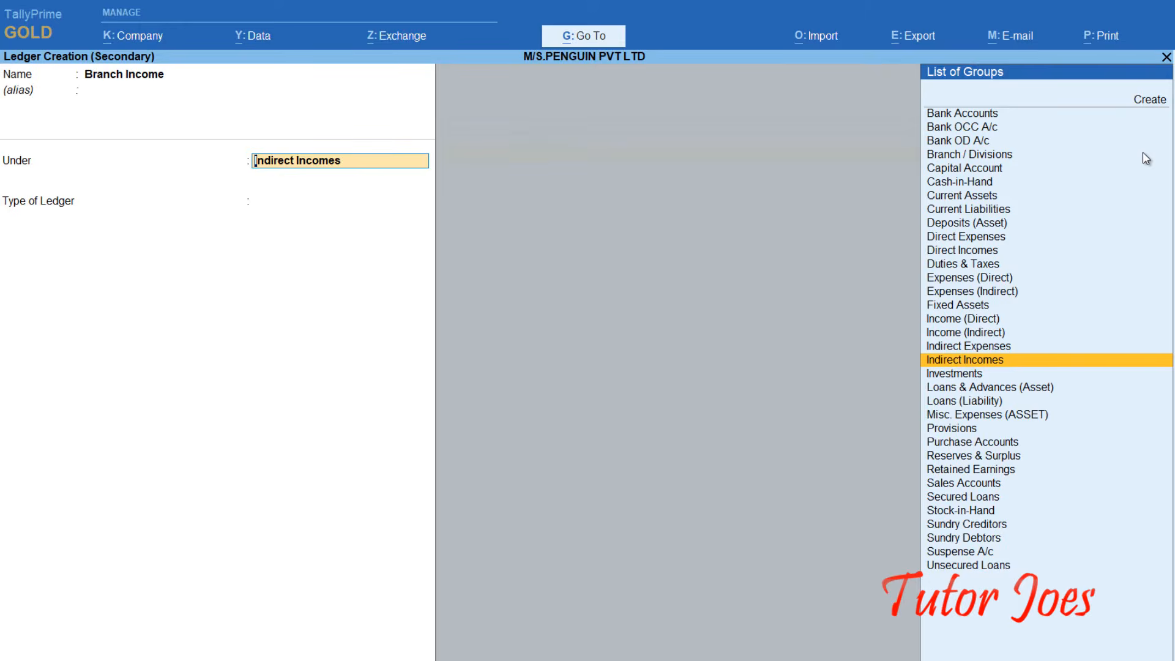
key(Return)
key(Return)
key(Return)
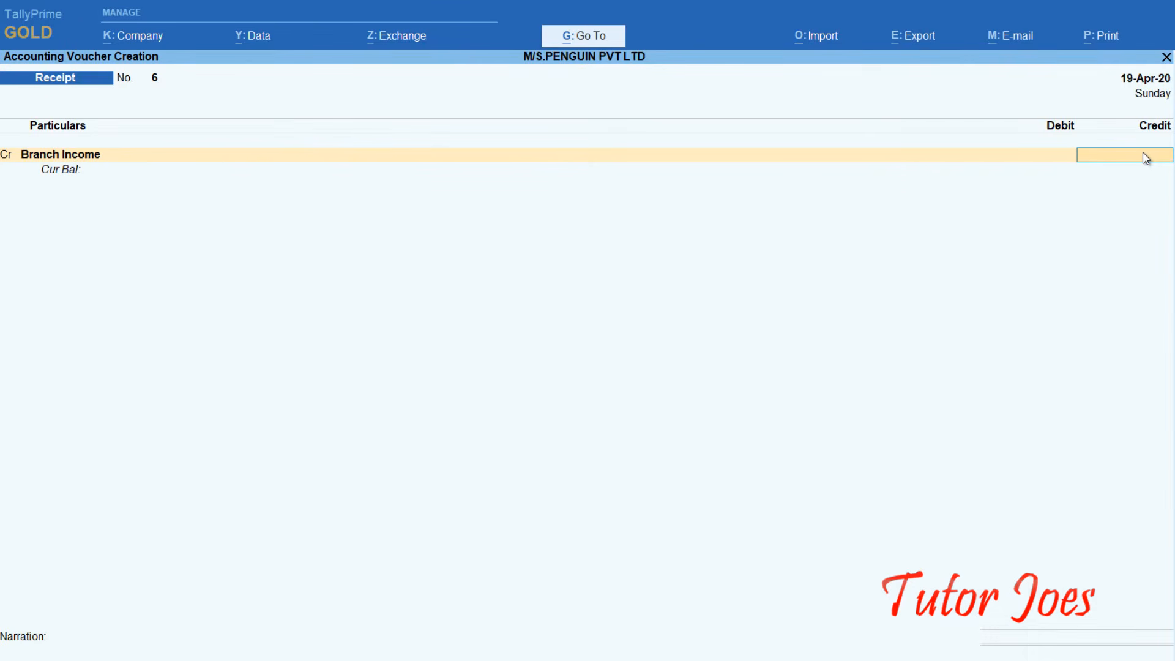
Step: Credit Branch Income with 25000 and debit the same amount to Indian Bank
text(25000)
key(Return)
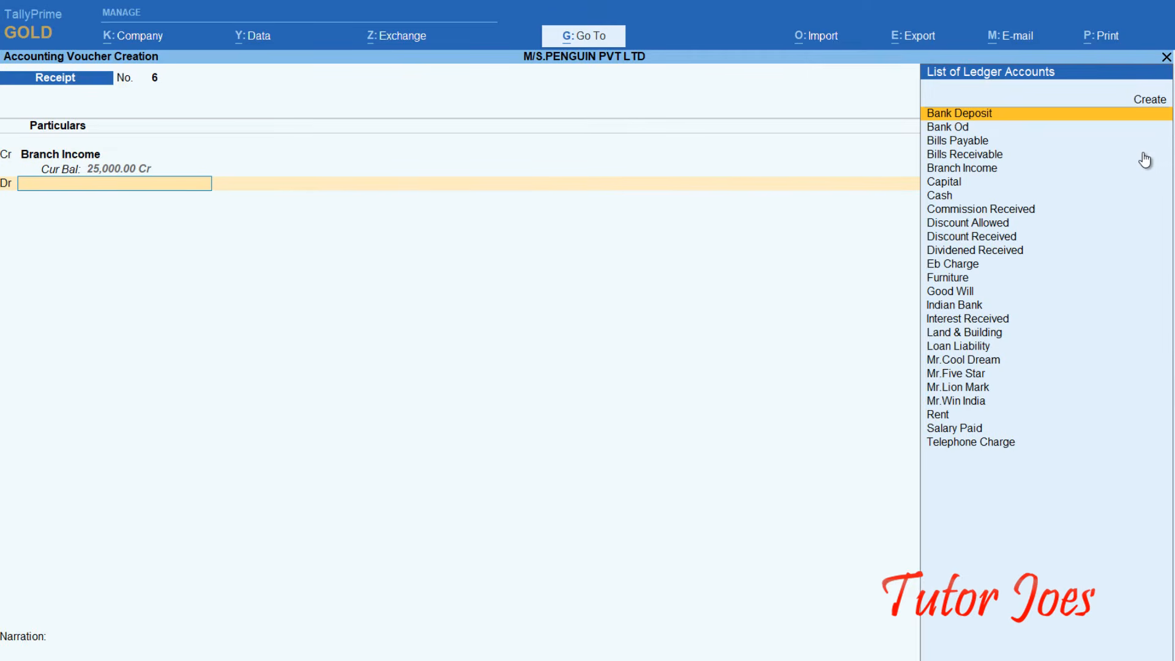
text(In)
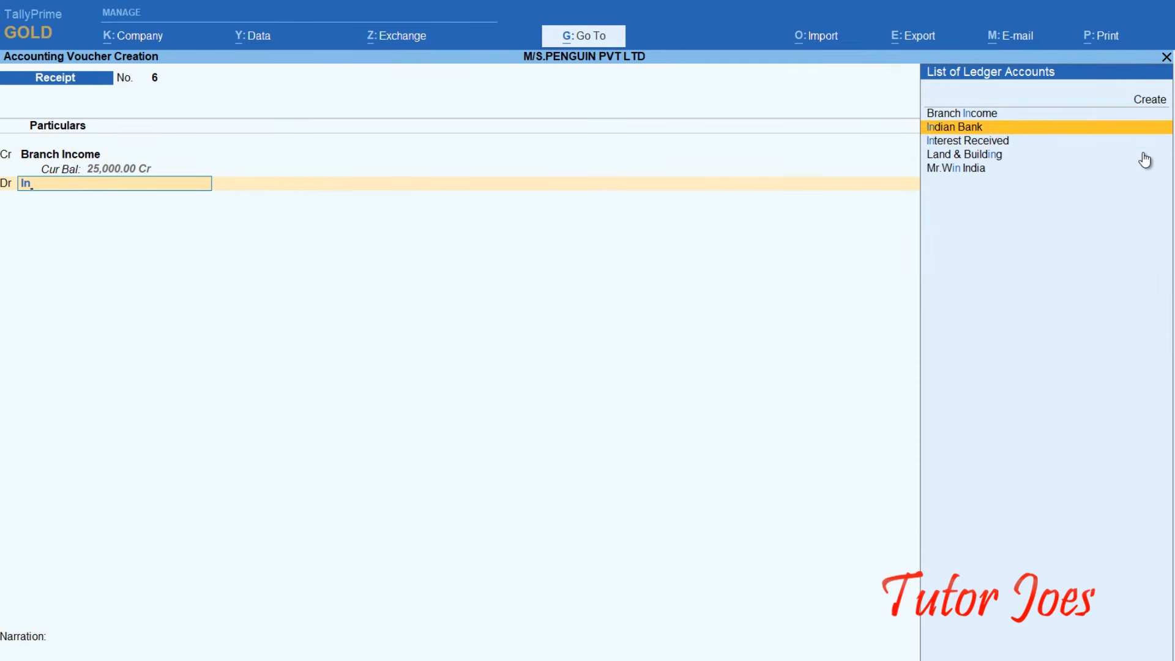
key(Return)
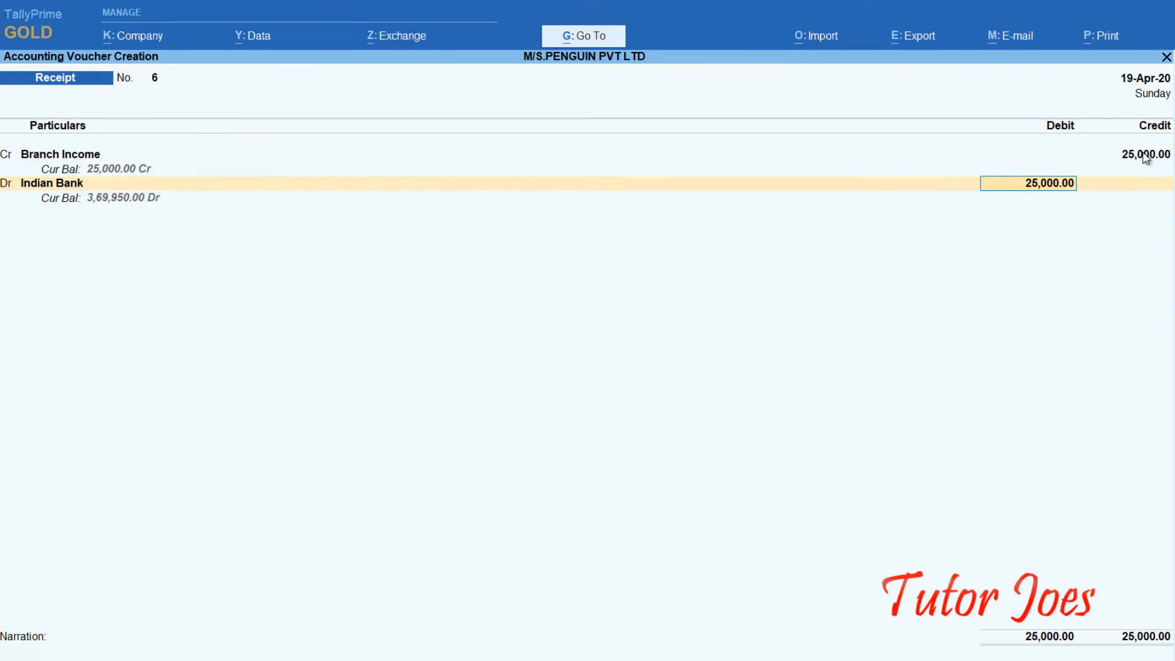
key(Return)
Step: Allocate the 25000 bank debit to Cheque/DD number 89156 dated 19-Apr-20 and save the receipt voucher
key(Return)
key(Return)
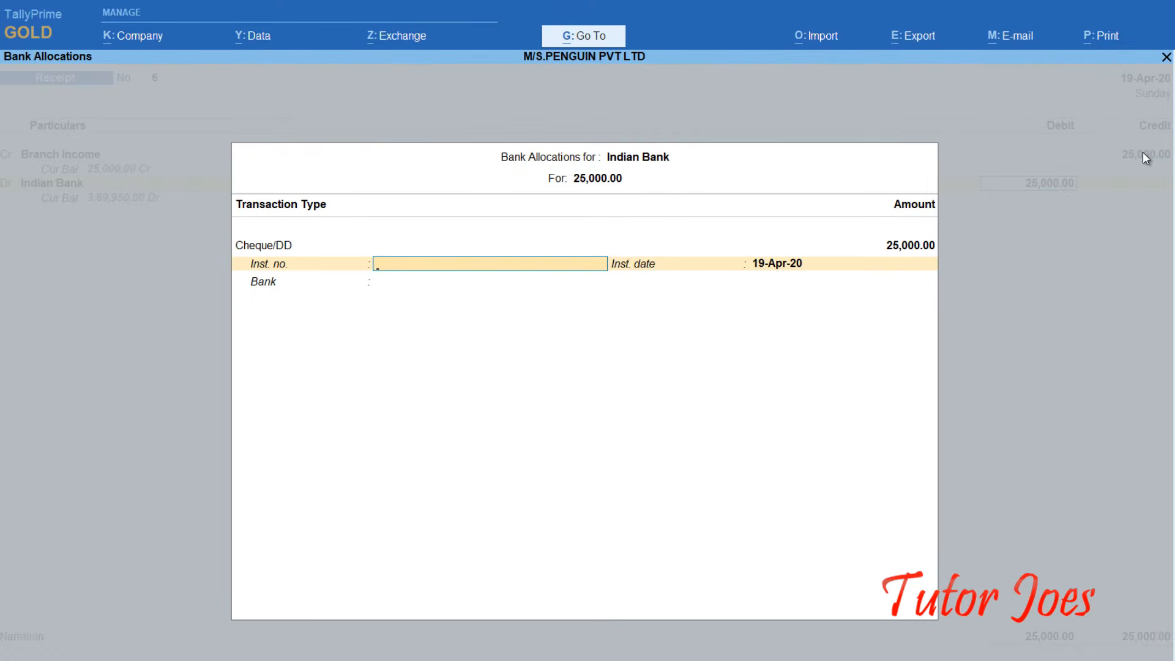
text(89156)
key(Return)
key(Return)
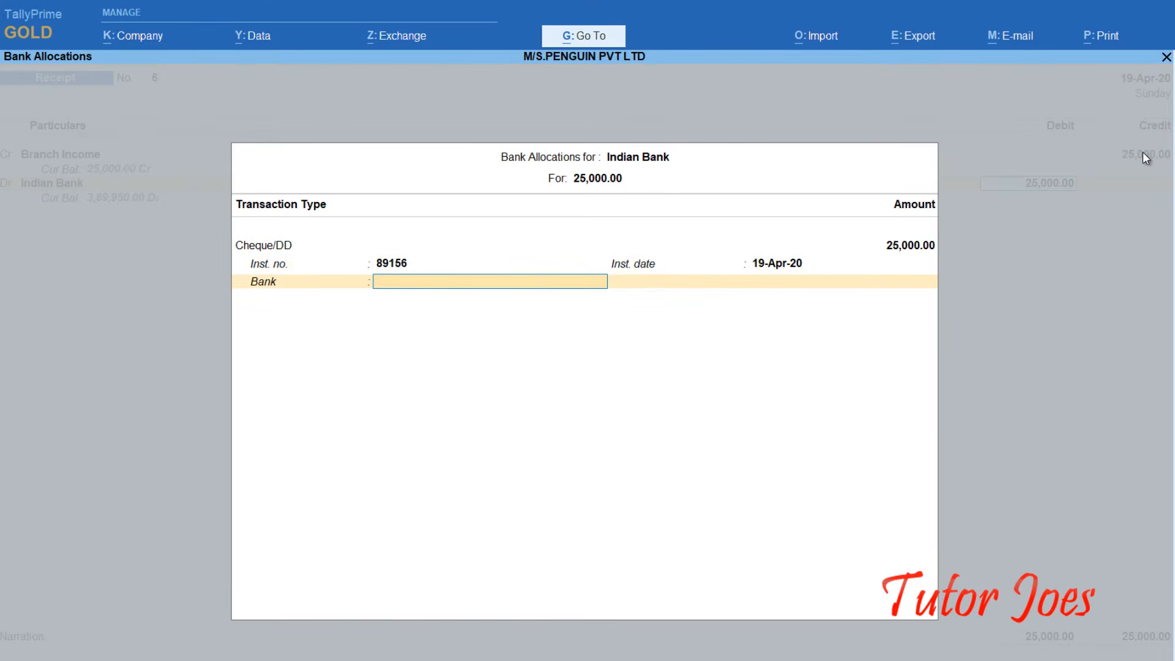
key(Return)
key(Return)
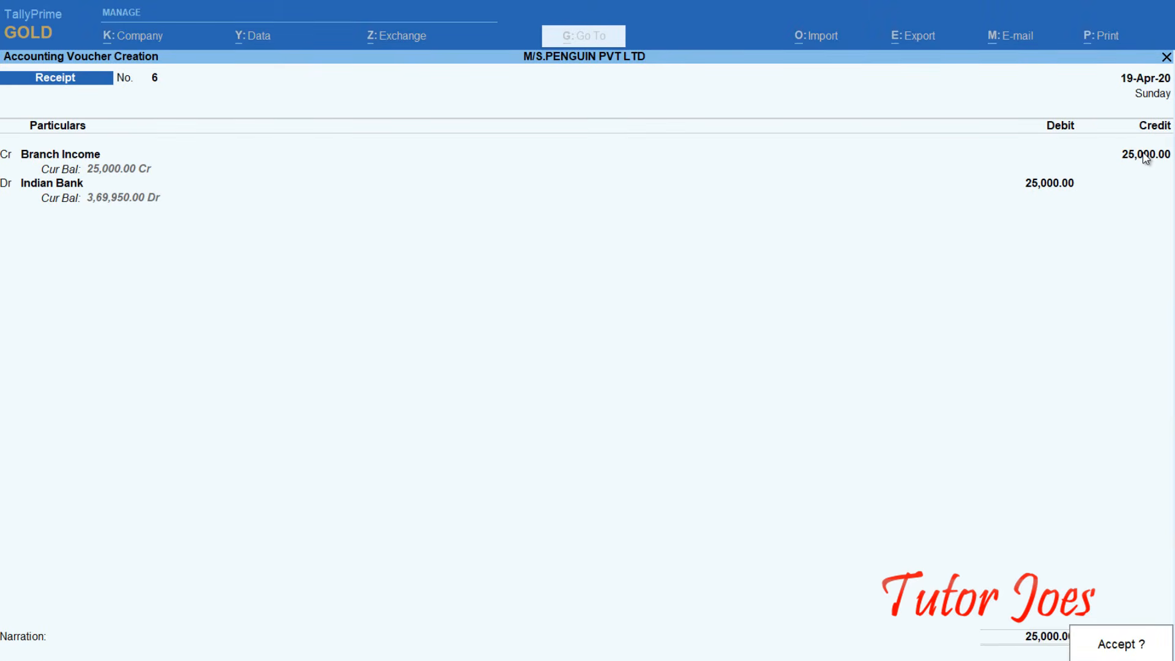
key(Return)
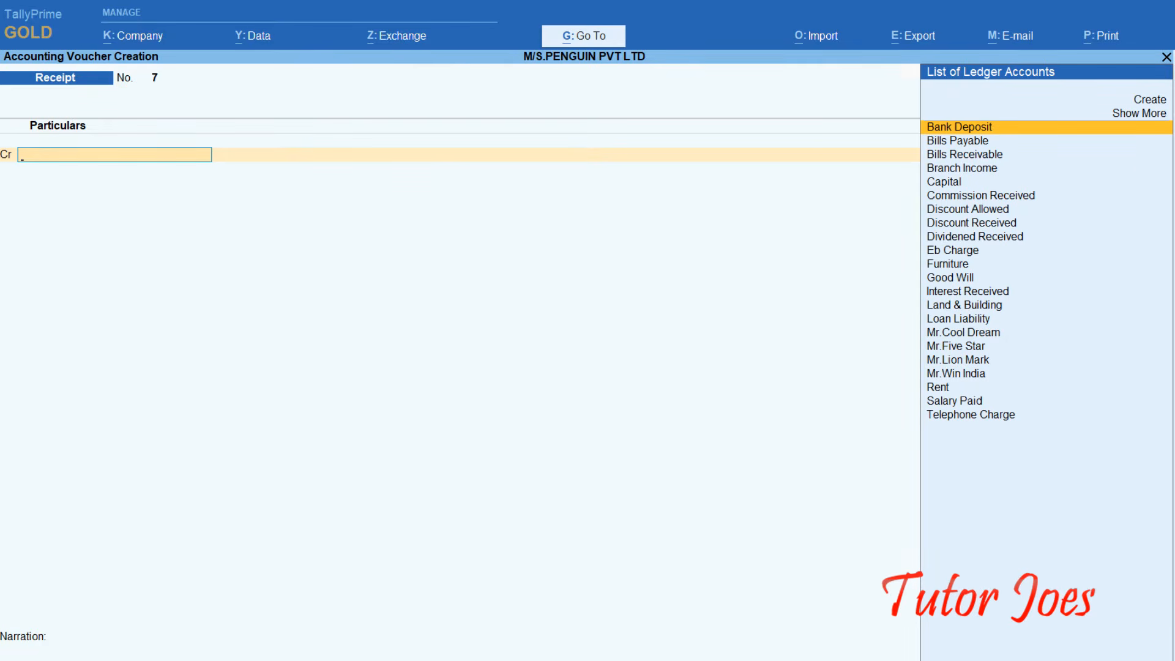
Step: Start a payment voucher dated 20-Apr-20
key(F5)
key(F2)
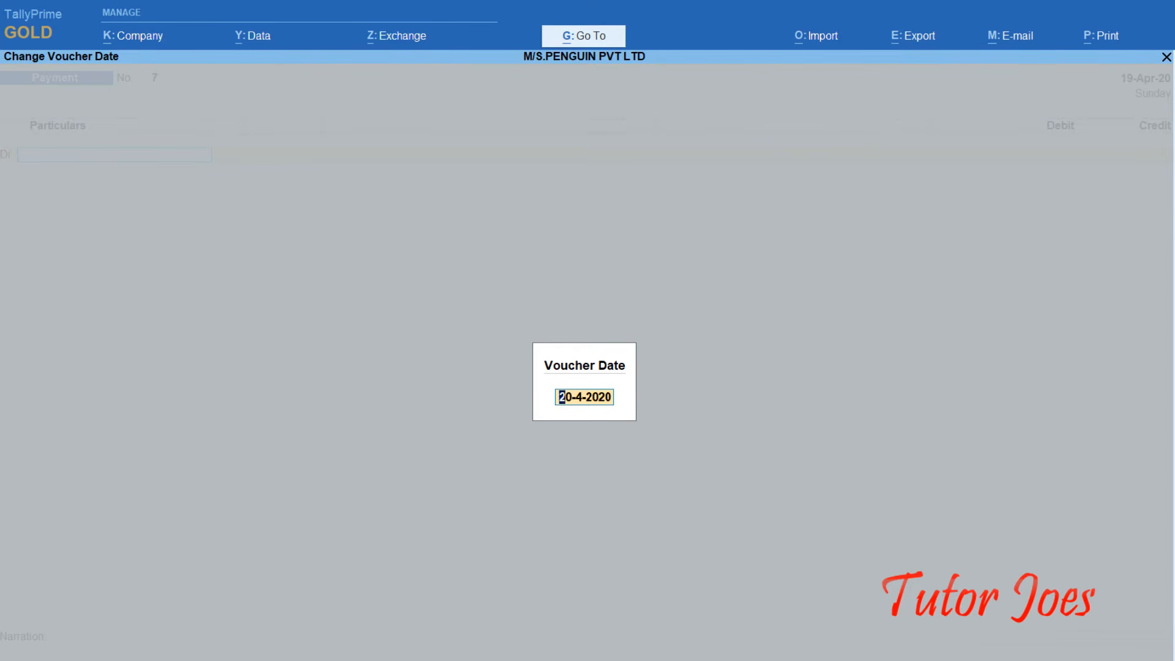
key(Return)
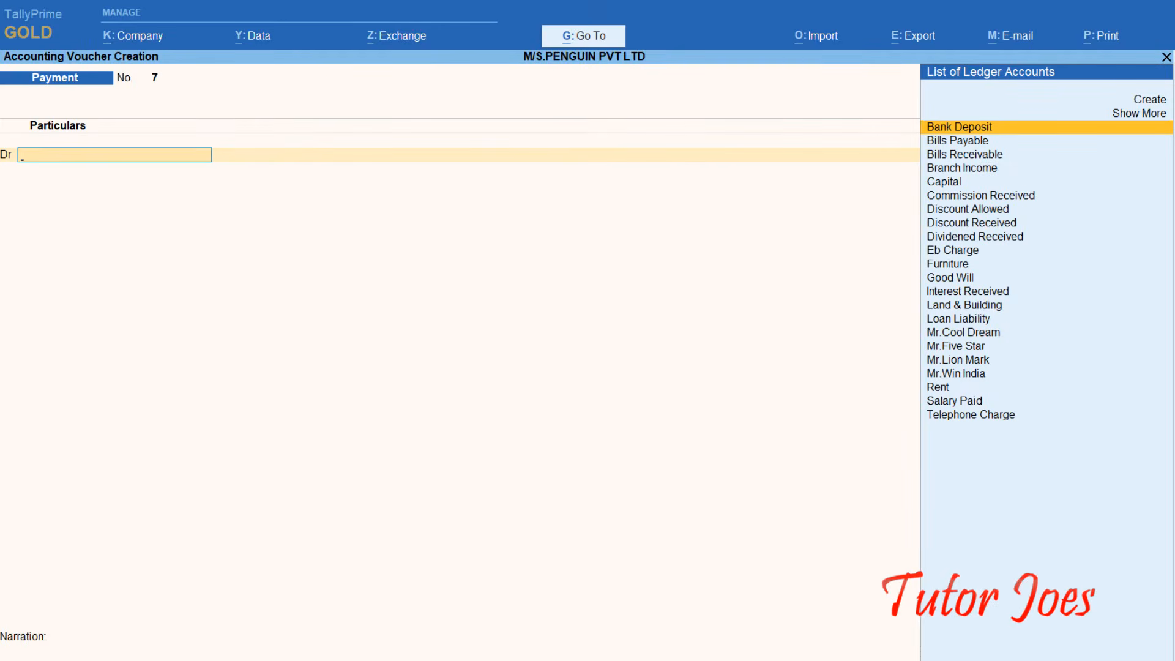
Step: Create a Trade Expenses ledger under Indirect Expenses for the payment's debit line
key(alt+c)
text(Tr)
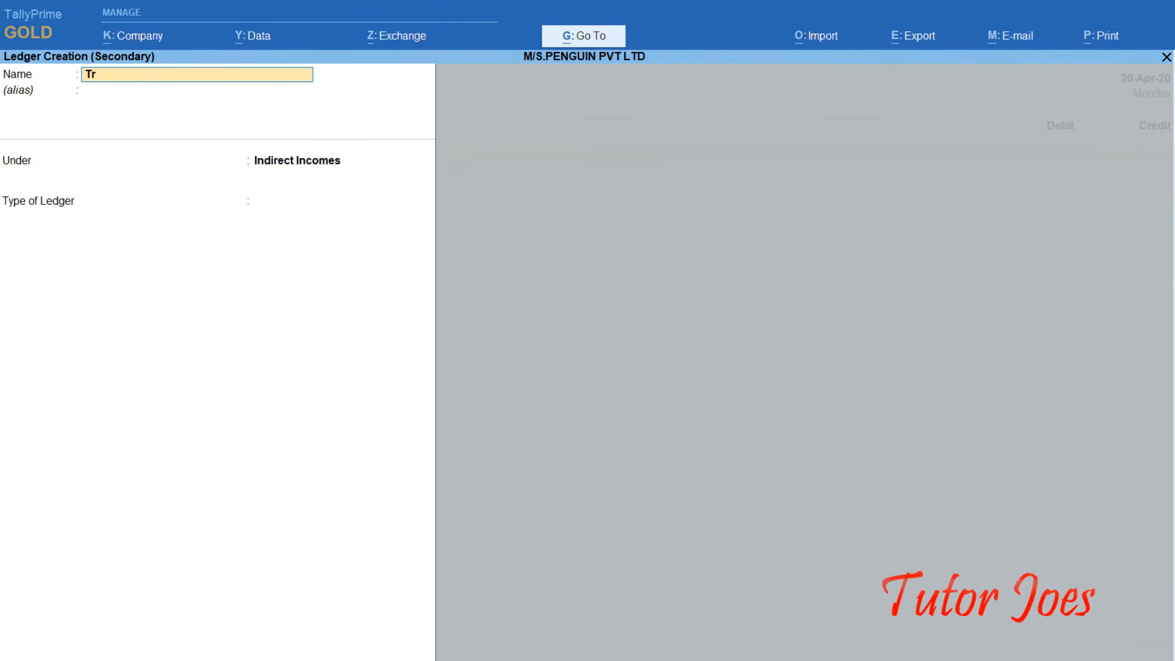
text(ade Expenses)
key(Return)
key(Return)
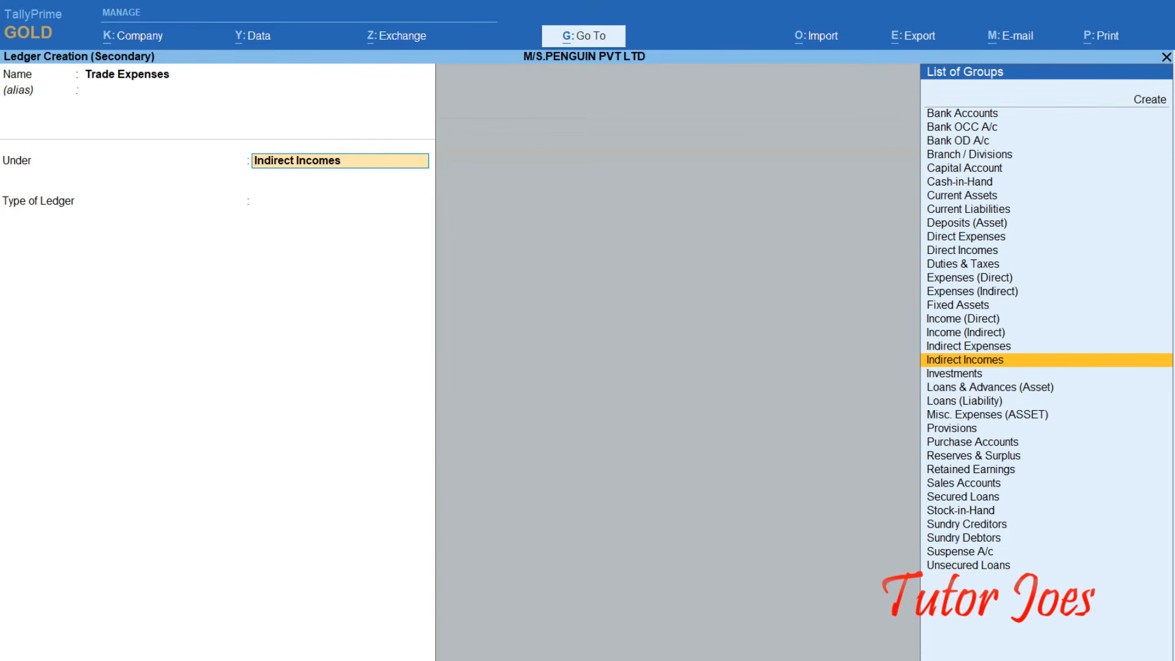
key(Up)
key(Return)
key(Return)
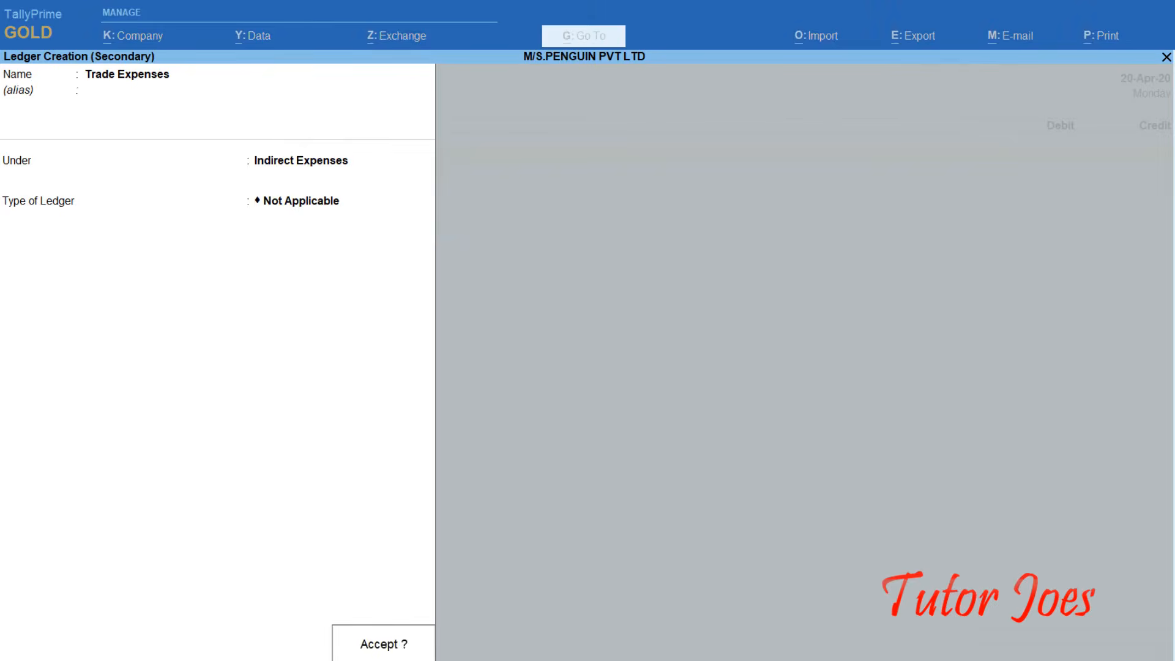
key(Return)
Step: Debit Trade Expenses with 2500 and credit the same amount to Indian Bank
text(250)
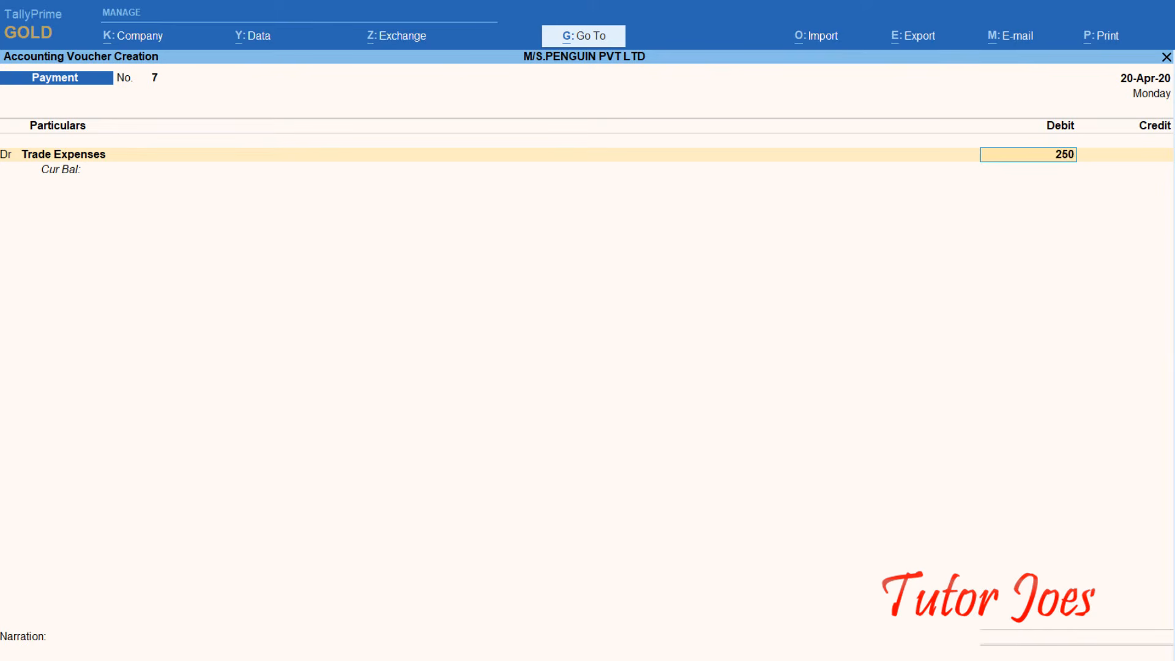
text(0)
key(Return)
text(In)
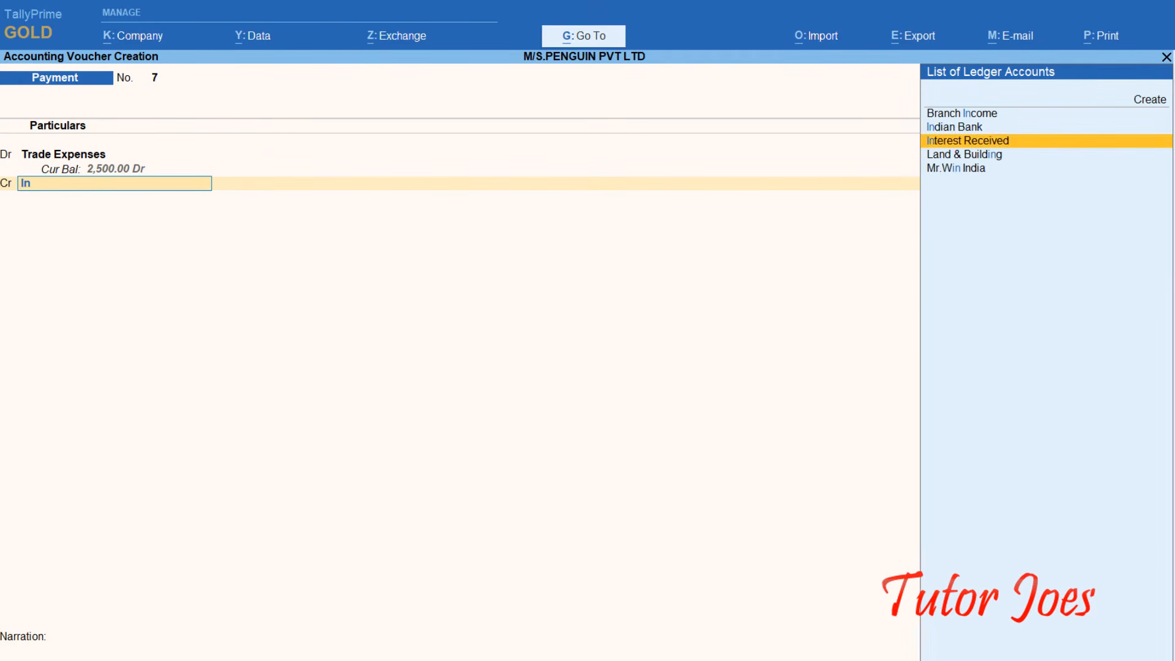
key(Up)
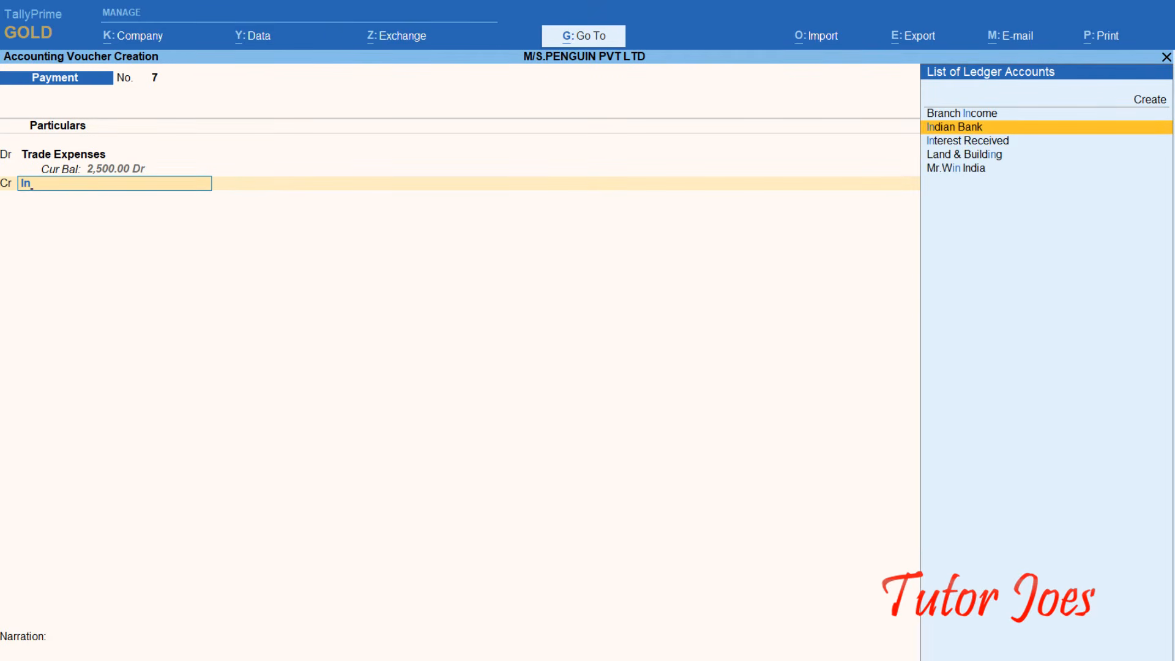
key(Return)
key(Return)
Step: Allocate the 2500 bank credit to cheque number 25137 dated 20-Apr-20 and save the payment voucher
key(Return)
key(Return)
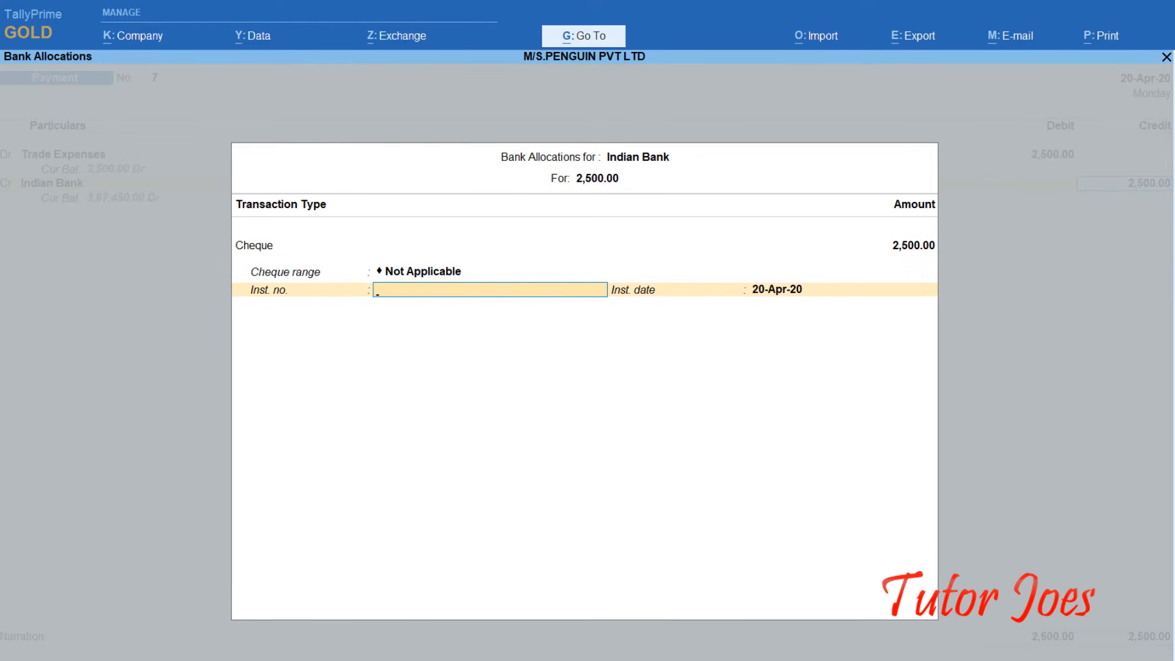
text(25137)
key(Return)
key(Return)
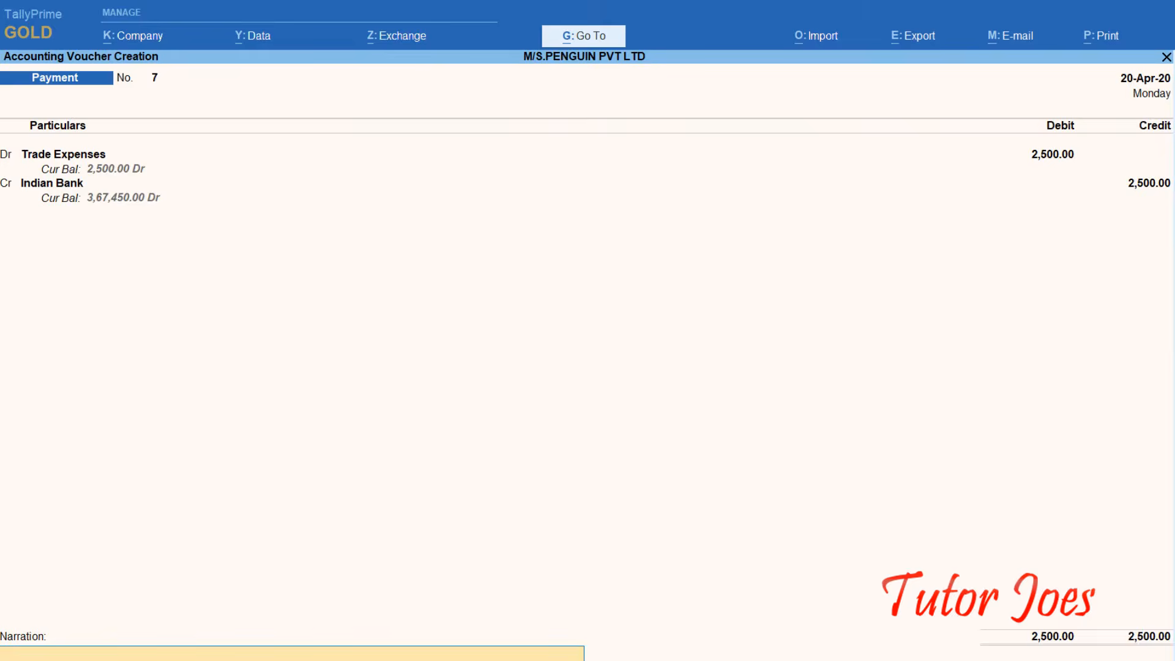
key(Return)
key(Return)
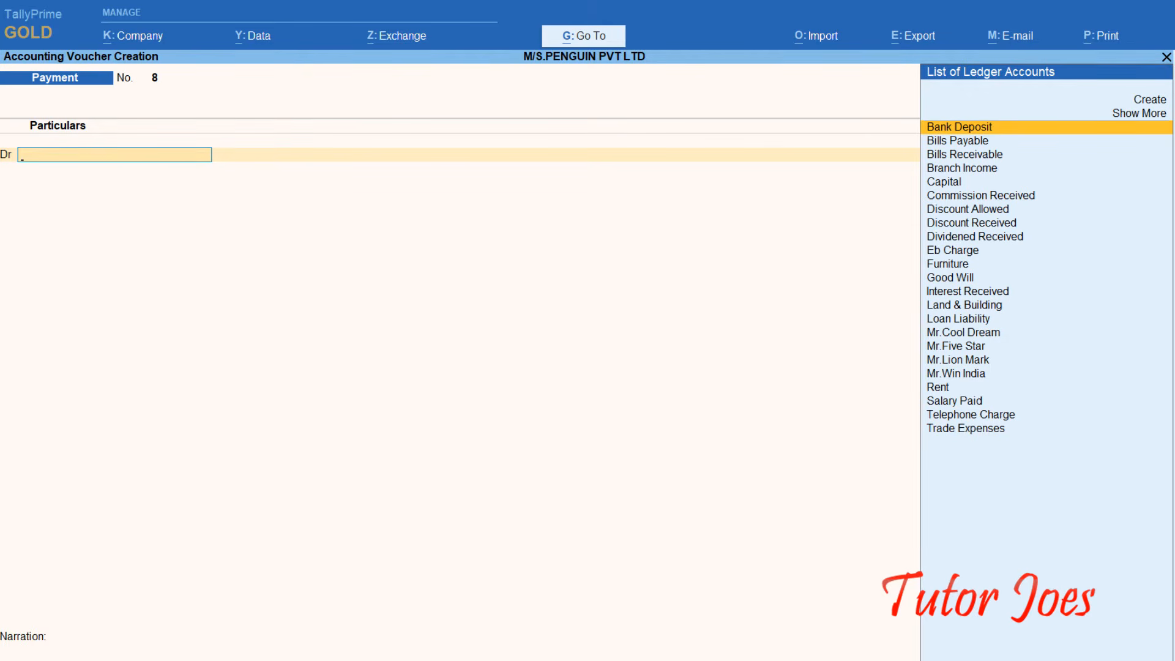
Step: Set the new payment voucher's date to 25-Apr-20
key(F2)
text(25-4)
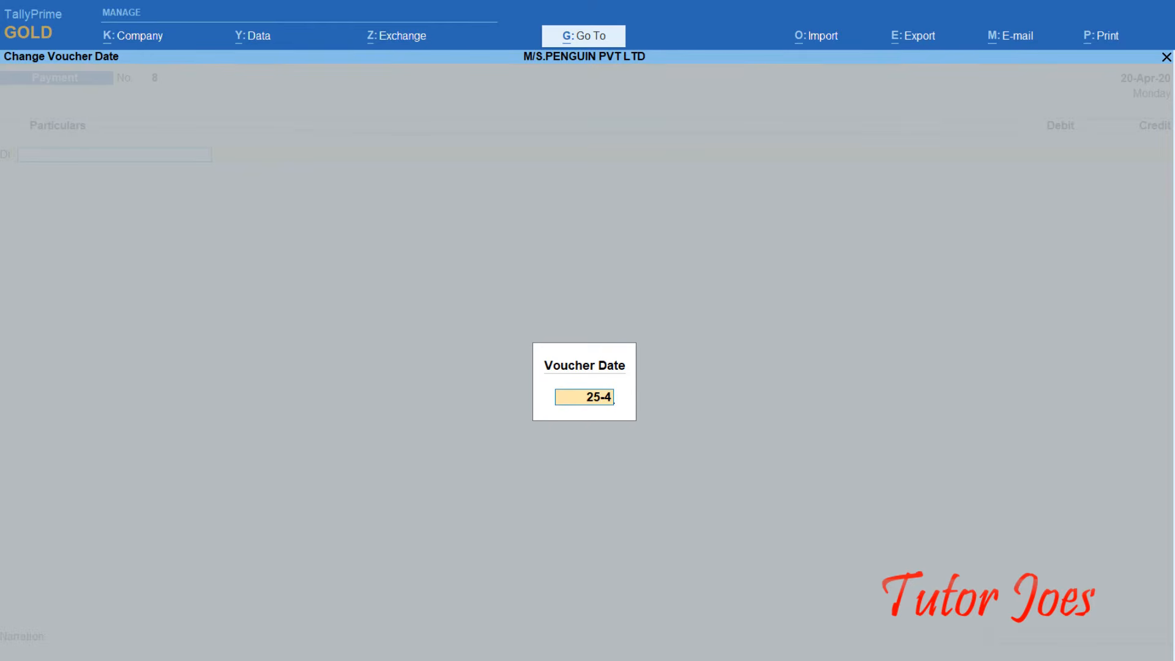
key(Return)
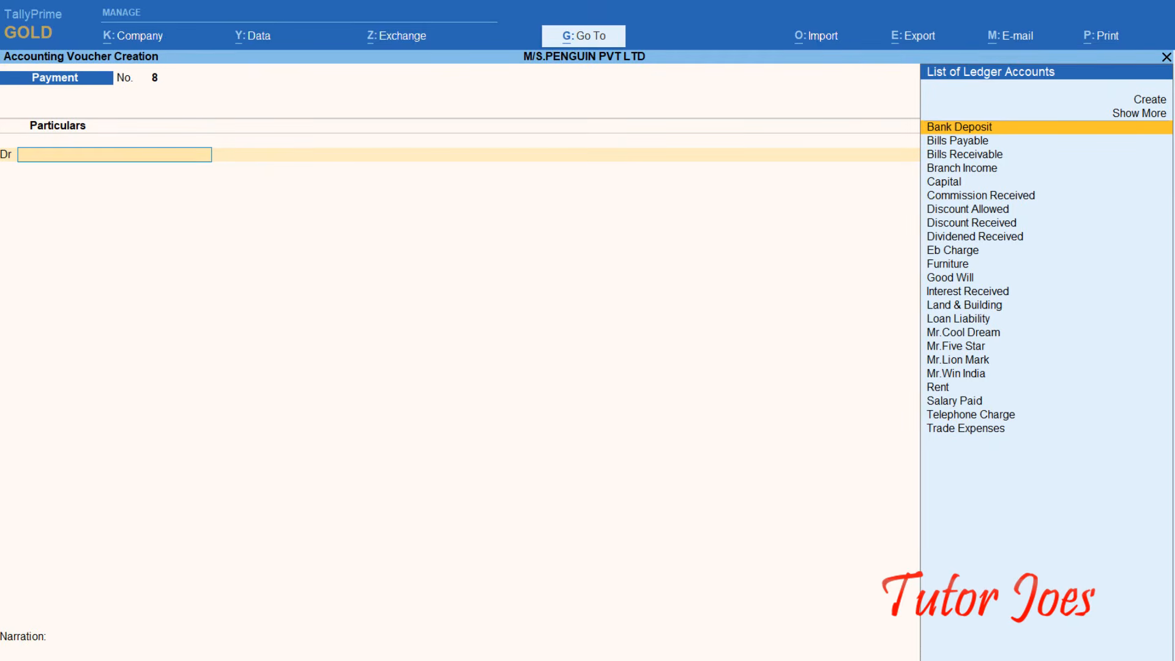
Step: Create a General Expenses ledger under Indirect Expenses for the payment's debit line
key(alt+c)
text(Gene)
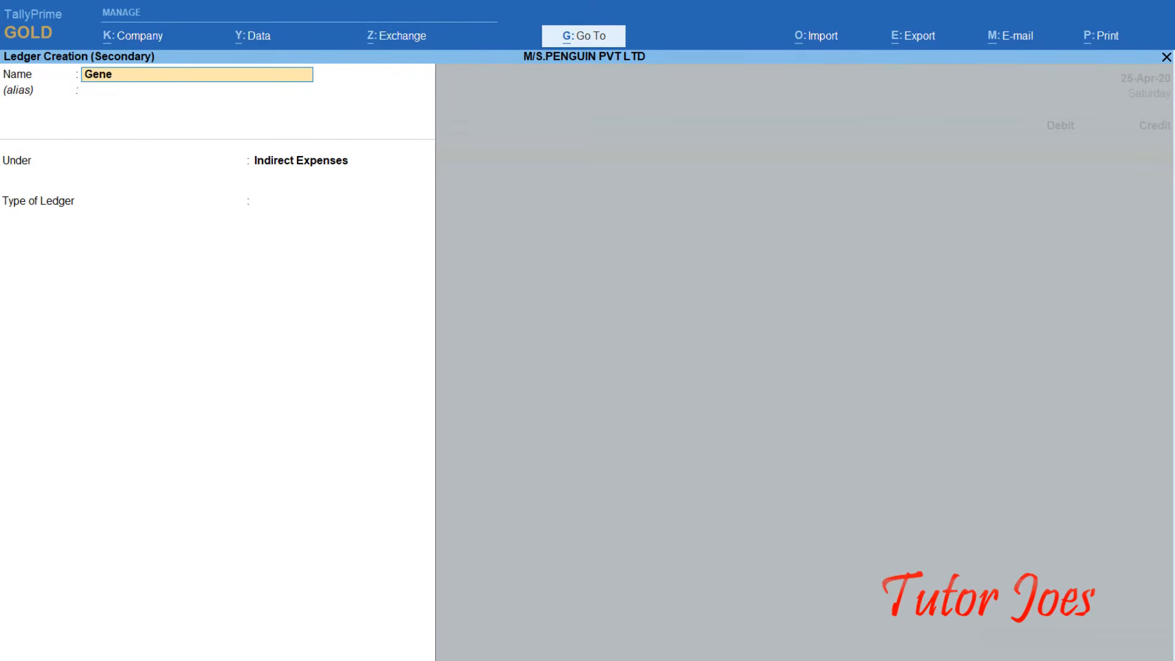
text(ral Expenses)
key(Return)
key(Return)
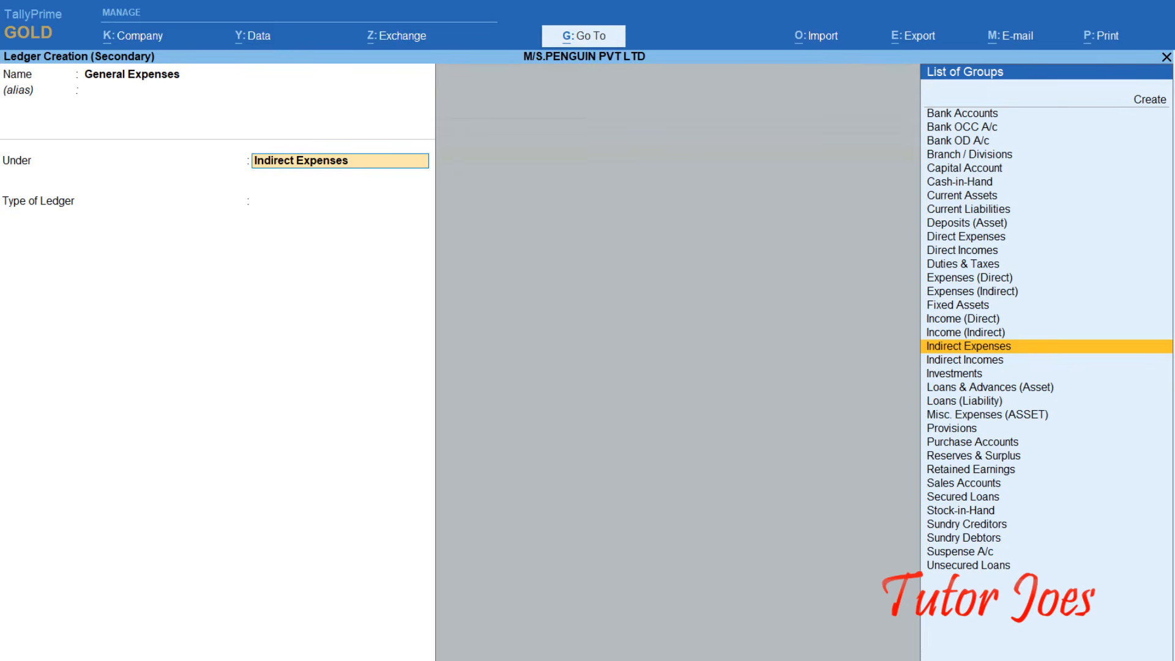
key(Return)
key(Return)
key(Return)
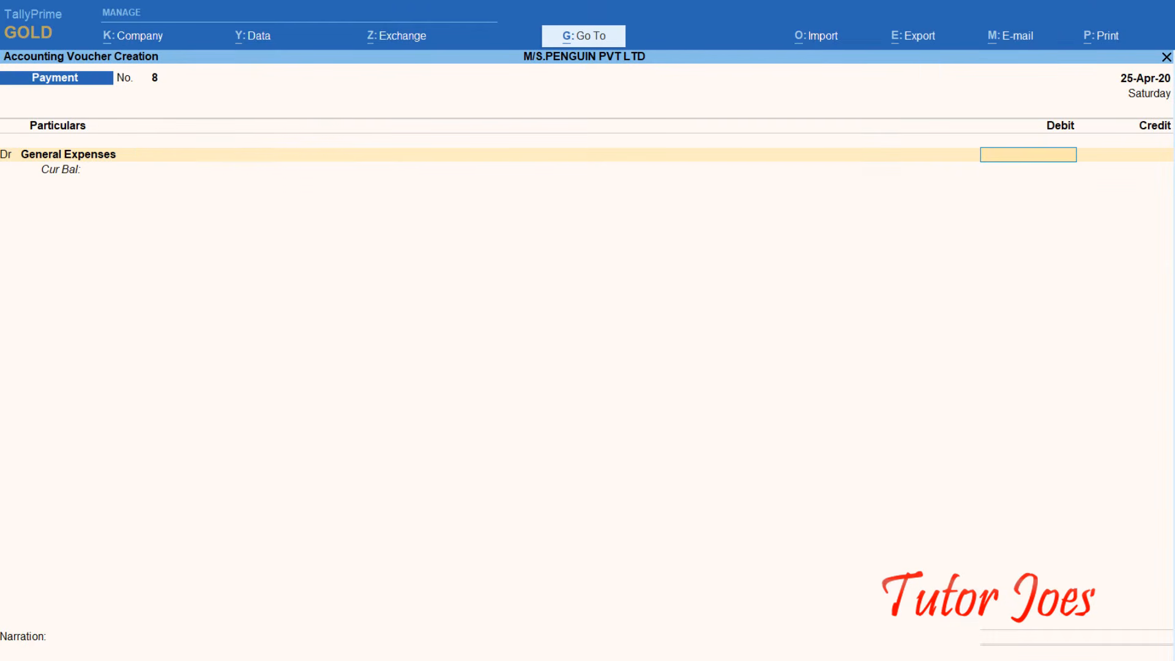
Step: Debit General Expenses with 6000 and credit the same amount to Indian Bank
text(2500)
key(BackSpace)
key(BackSpace)
key(BackSpace)
key(BackSpace)
text(6000)
key(Return)
text(In)
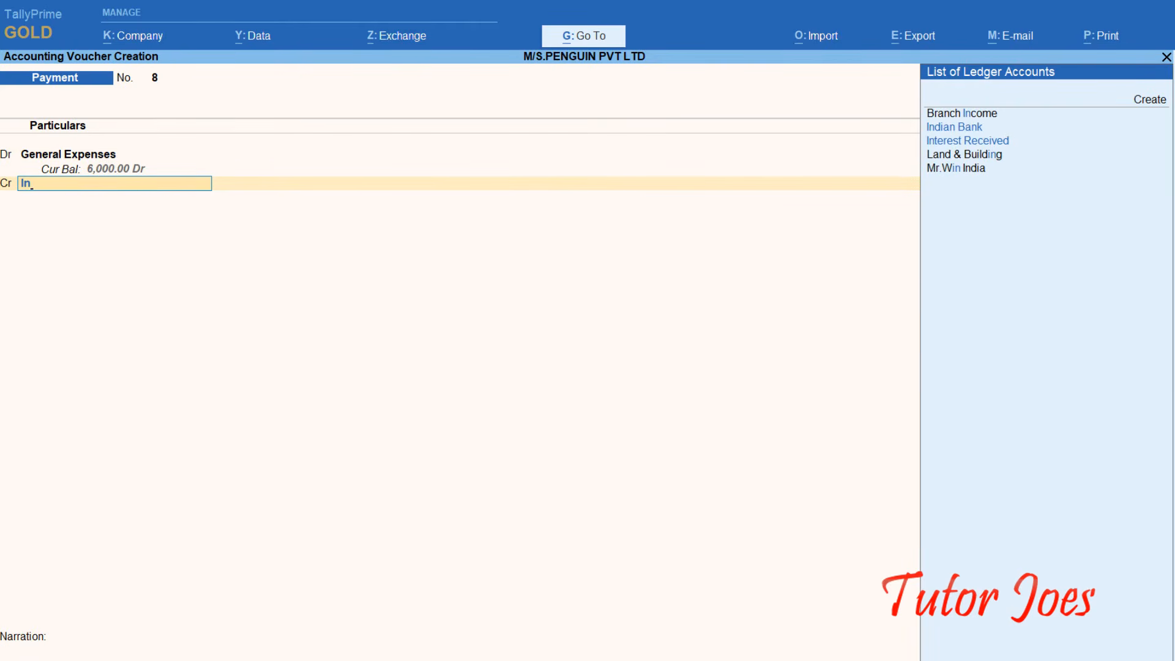
key(Down)
key(Down)
key(Up)
key(Return)
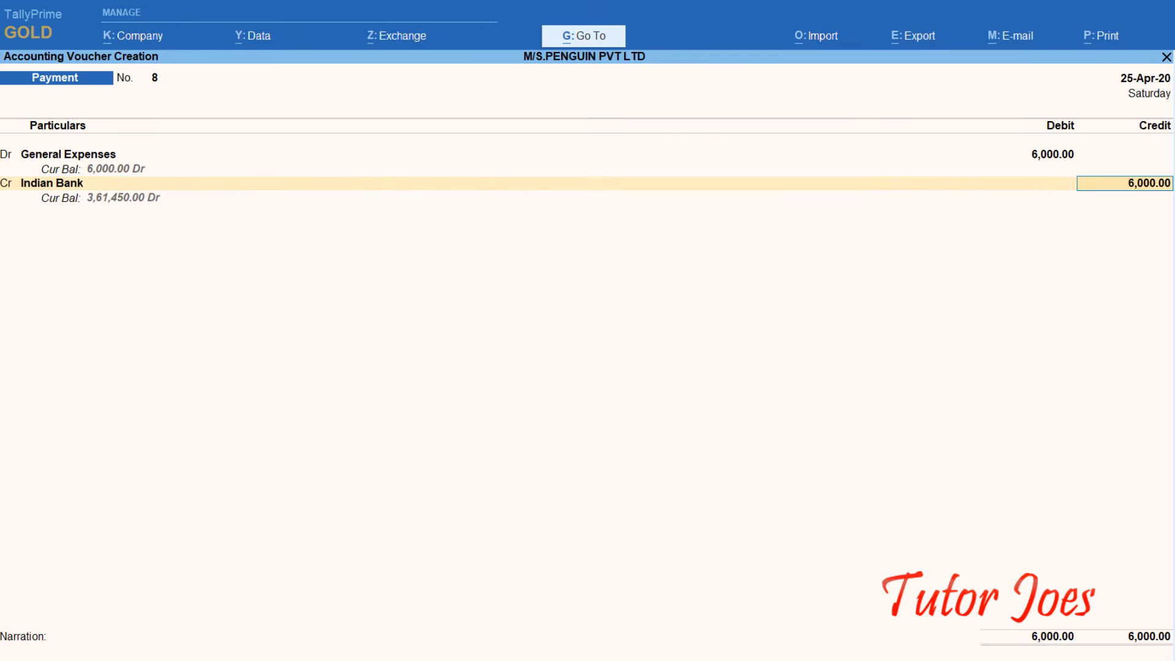
key(Return)
Step: Allocate the 6000 bank credit to cheque number 25138 dated 25-Apr-20 and save the payment voucher
key(Return)
key(Return)
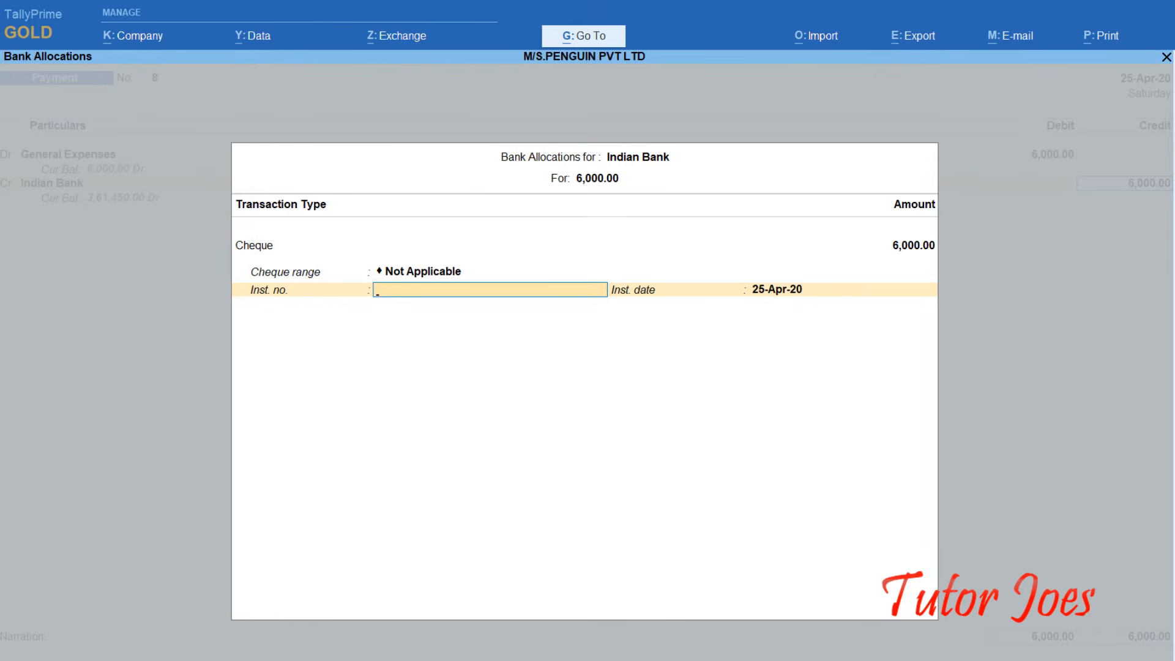
text(25138)
key(Return)
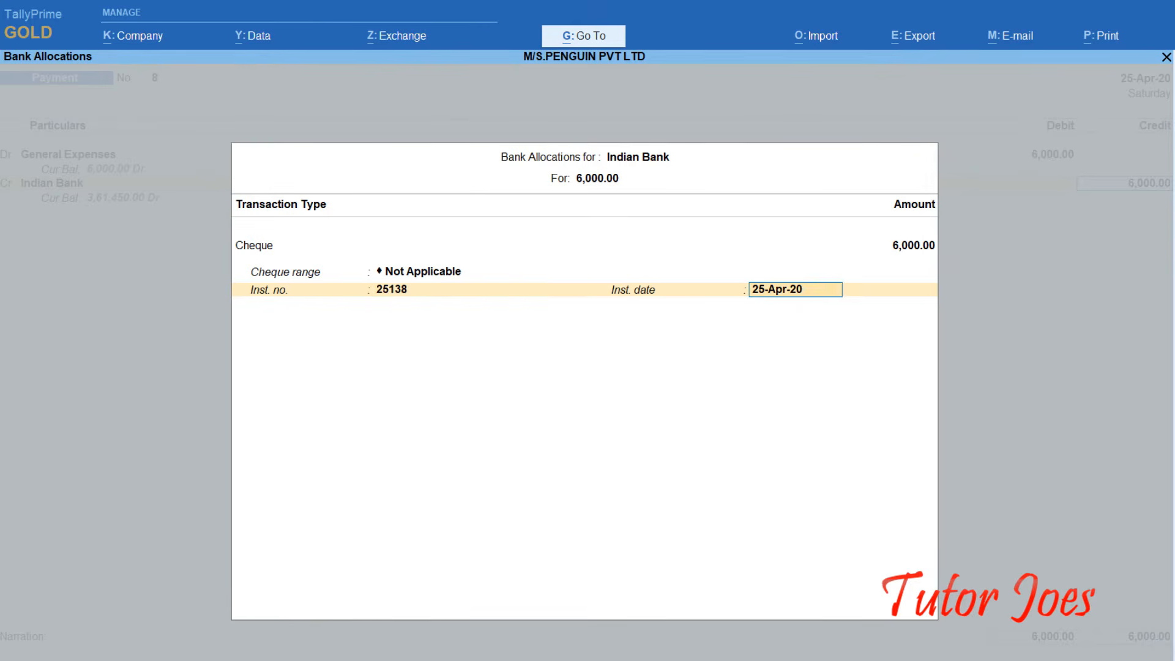
key(Return)
key(Return)
key(Return)
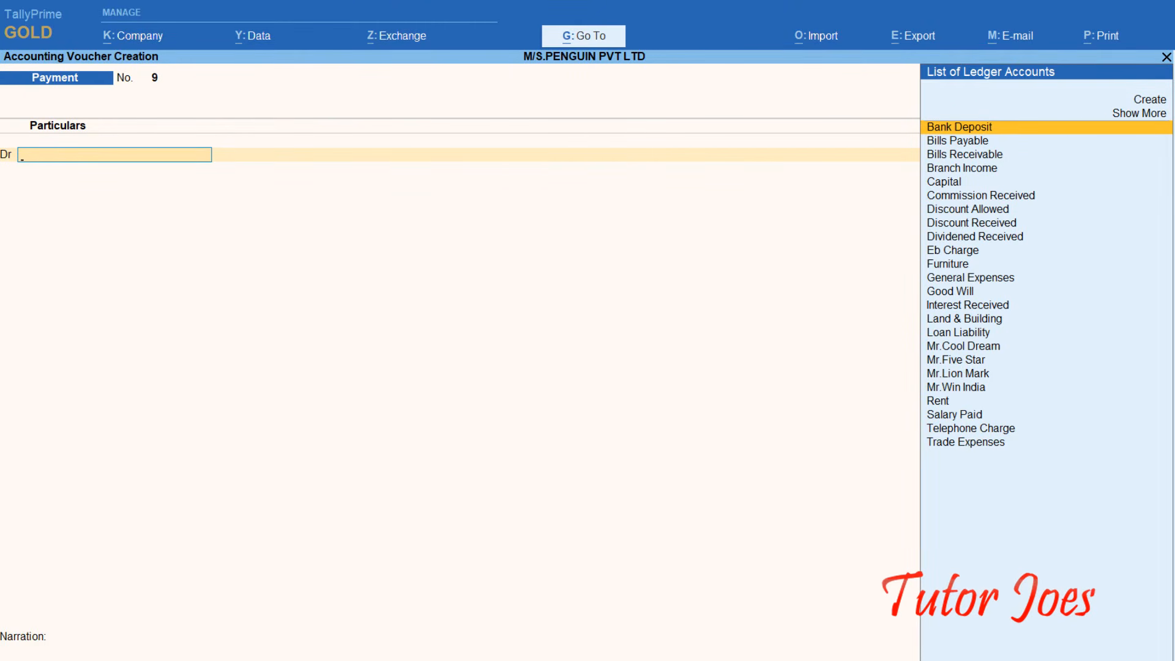
Step: Start a receipt voucher dated 26-Apr-20
key(F6)
key(F2)
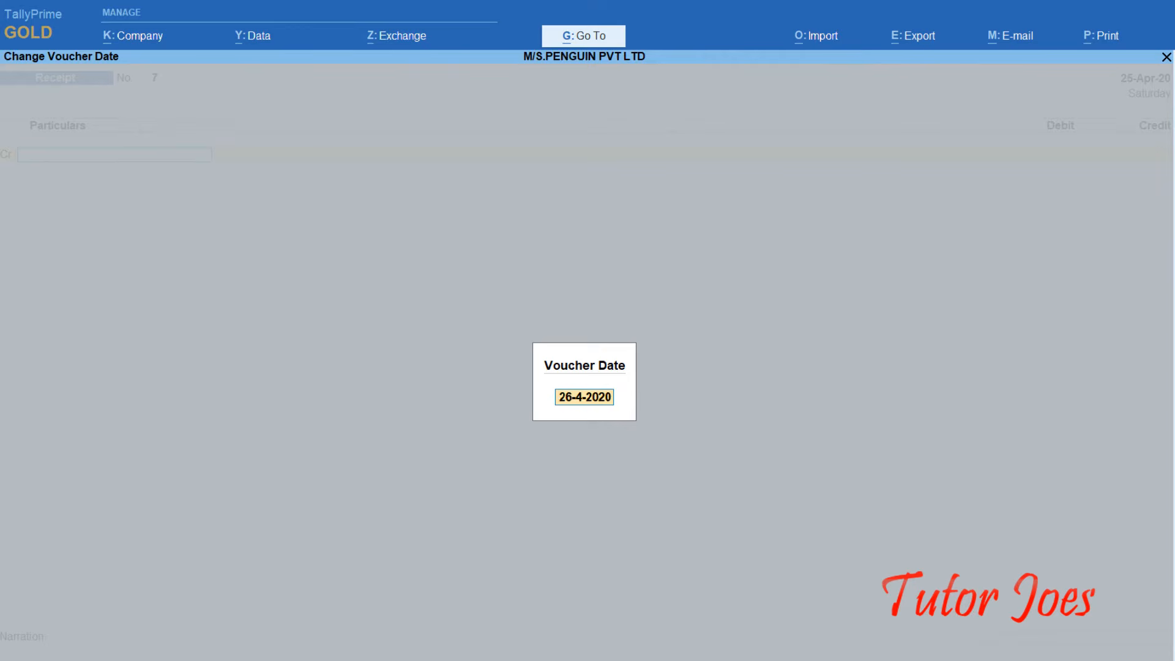
key(Return)
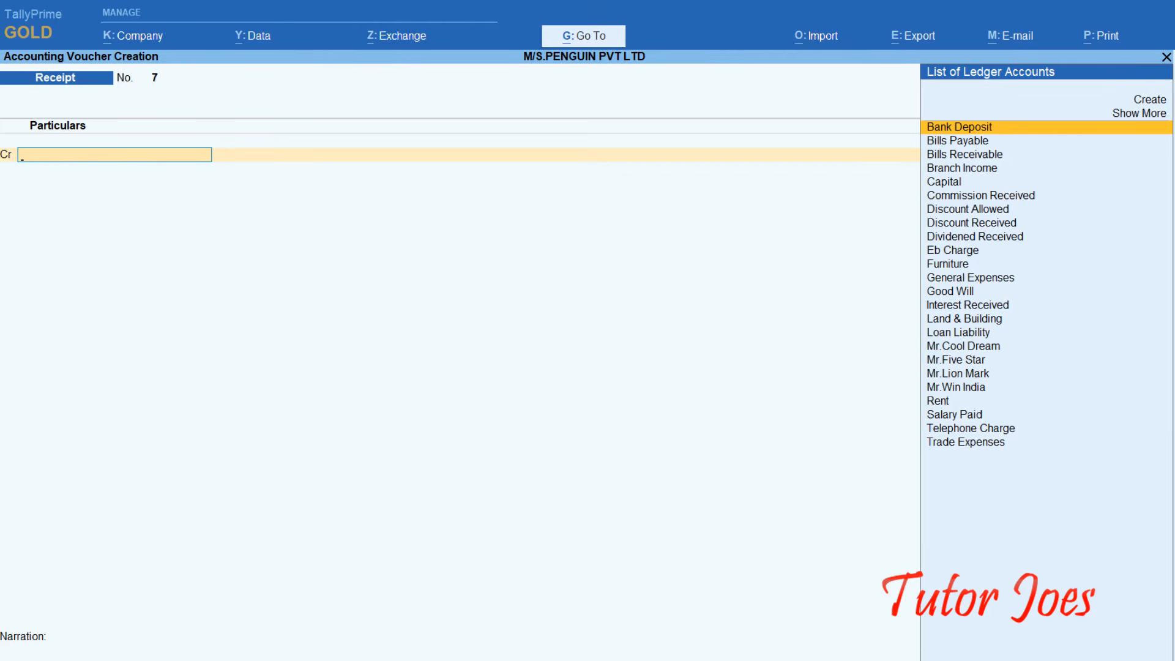
Step: Create a House Rent Received ledger under Indirect Incomes for the receipt's credit line
key(alt+c)
text(House)
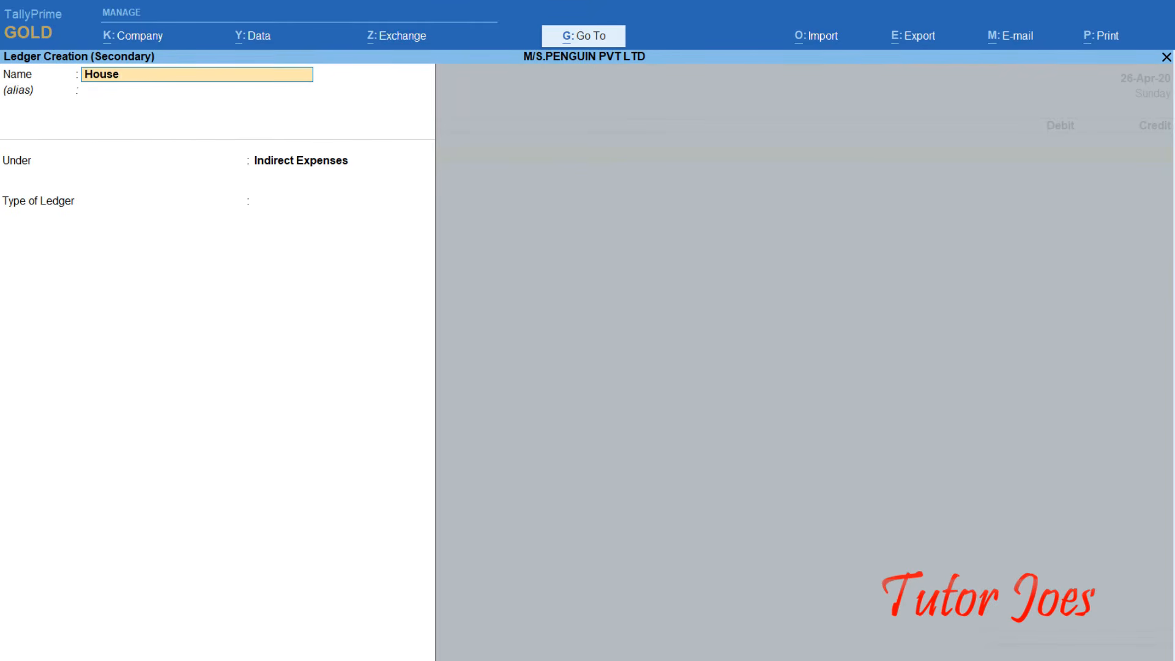
text( Rent Received)
key(Return)
key(Return)
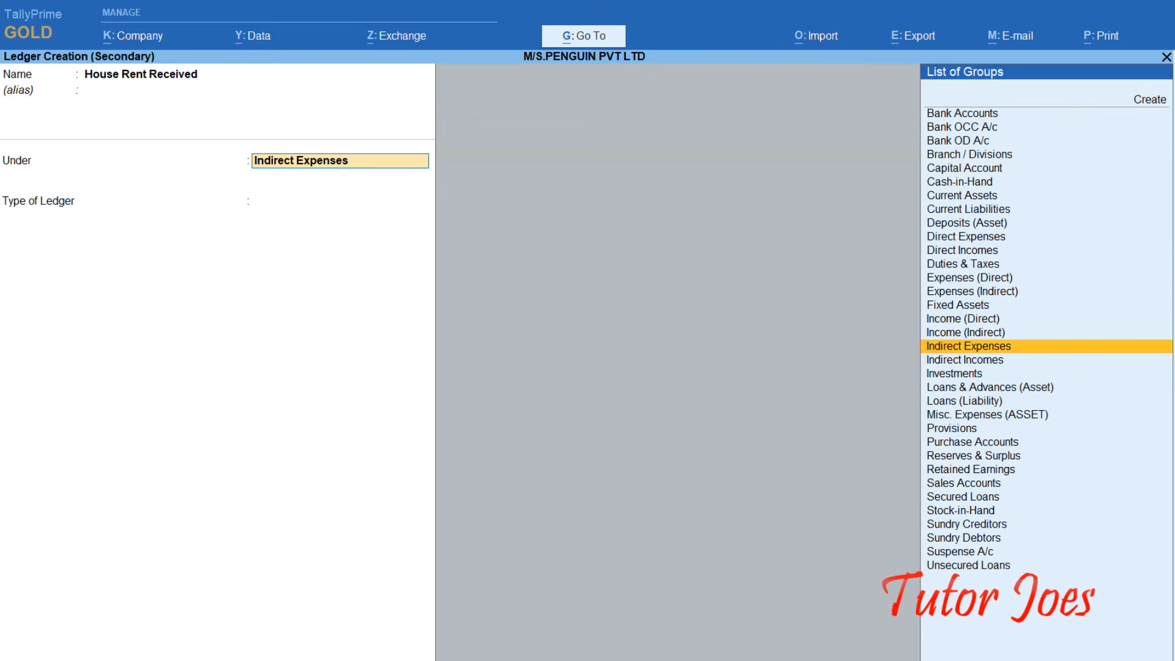
key(Up)
key(Down)
key(Down)
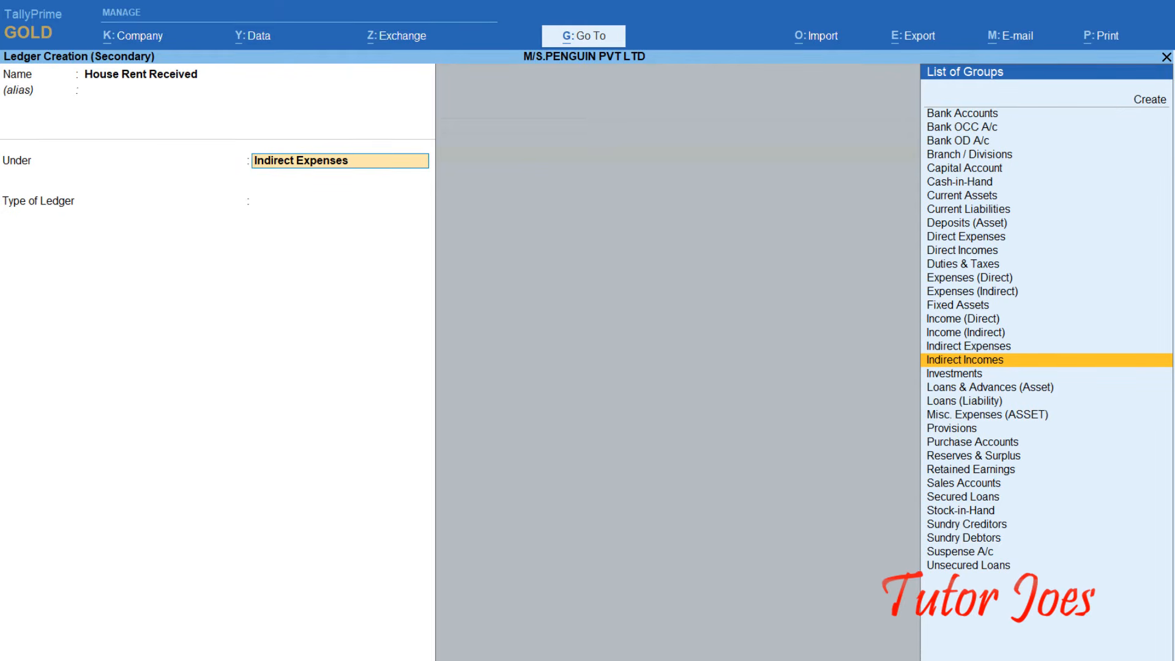
key(Return)
key(Return)
key(Return)
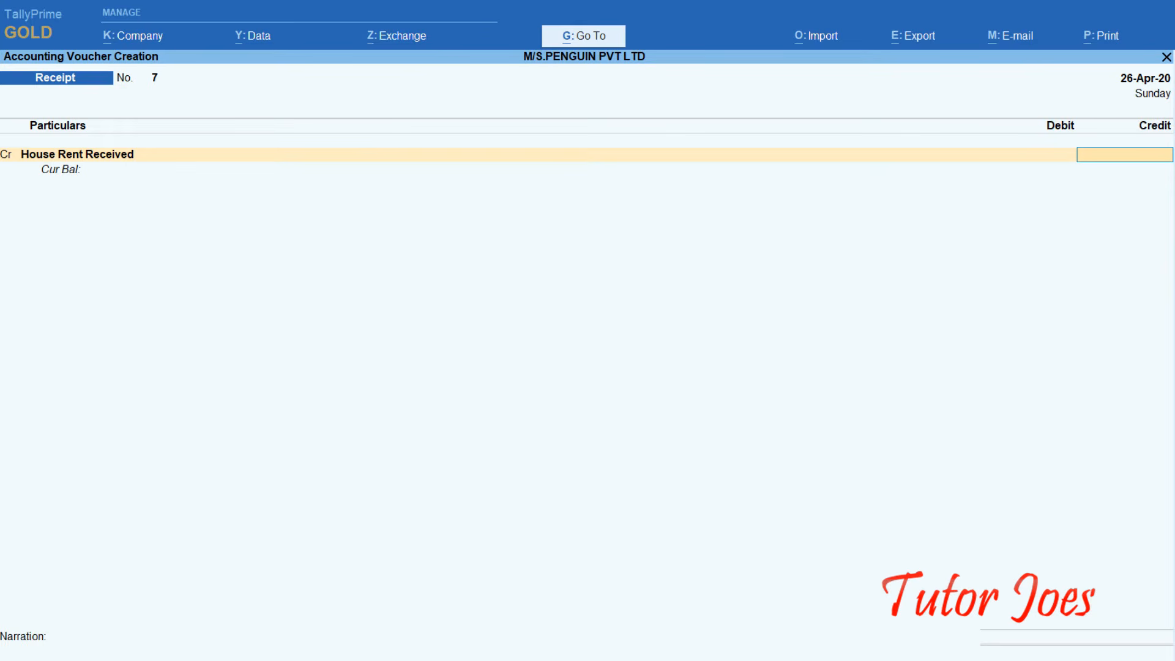
Step: Credit House Rent Received with 3000 and debit the same amount to Indian Bank
text(3000)
key(Return)
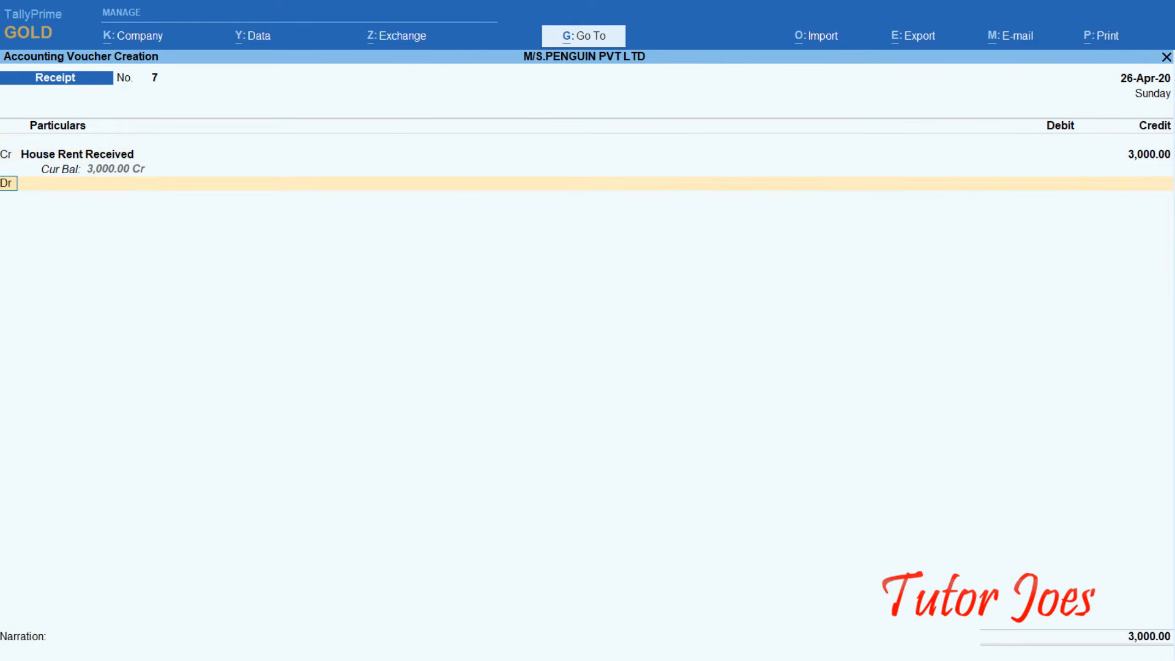
text(I)
key(Down)
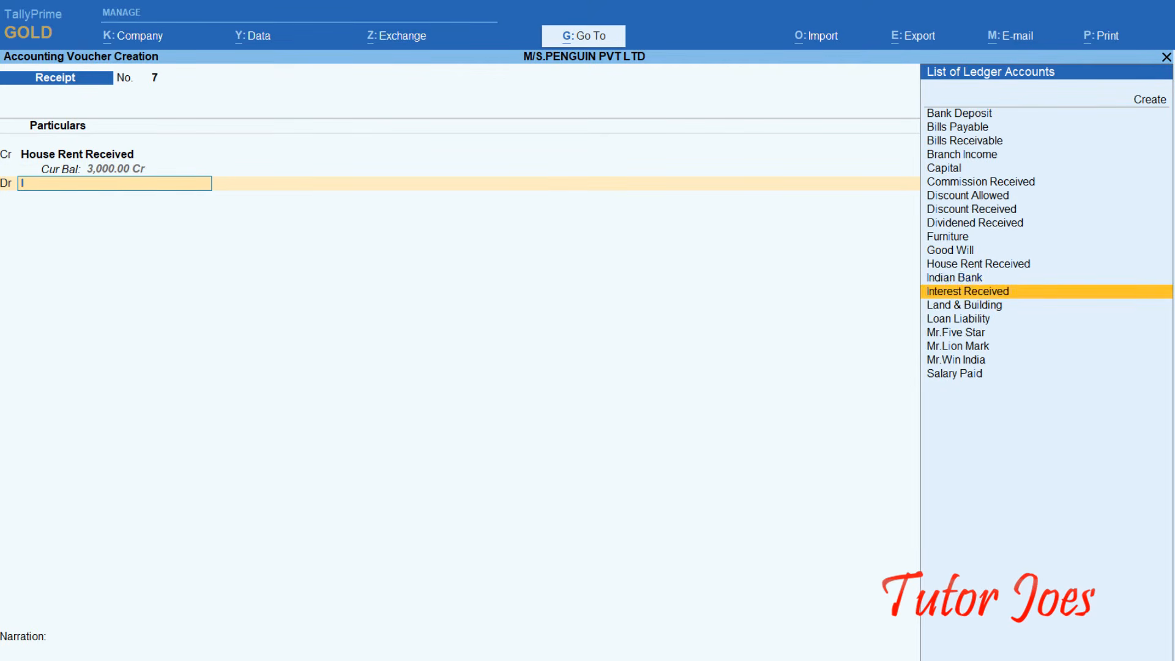
key(Up)
key(Return)
key(Return)
Step: Allocate the 3000 bank debit to Cheque/DD number 695472 dated 26-Apr-20 and save the receipt voucher
key(Return)
key(Return)
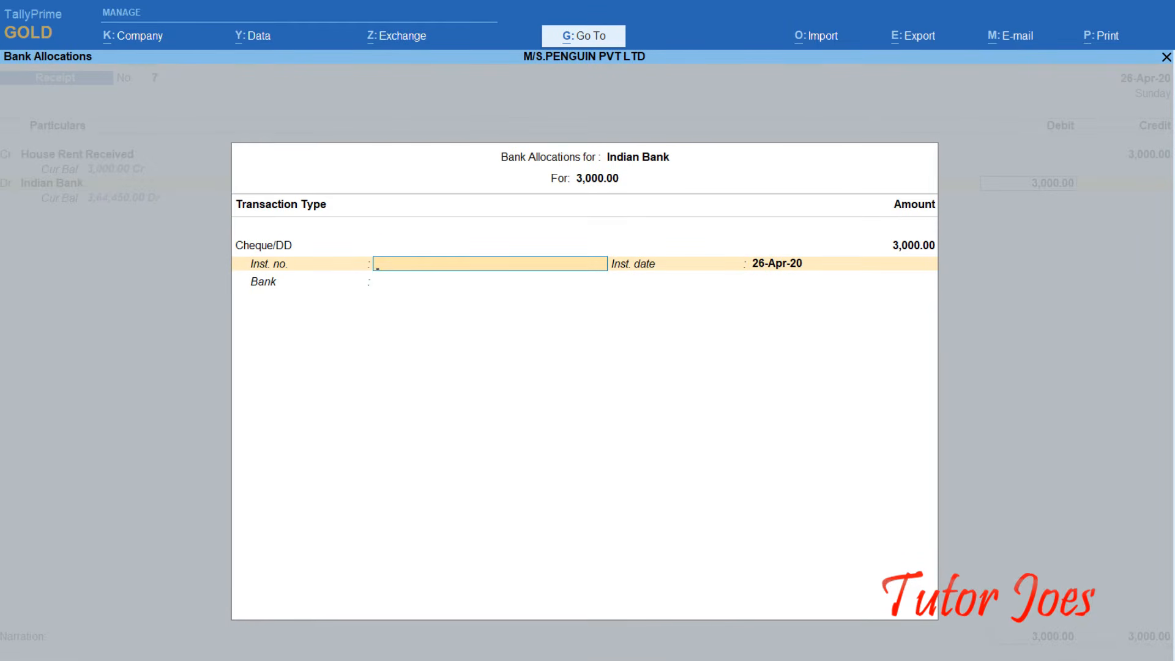
text(695472)
key(Return)
key(Return)
key(Return)
key(Return)
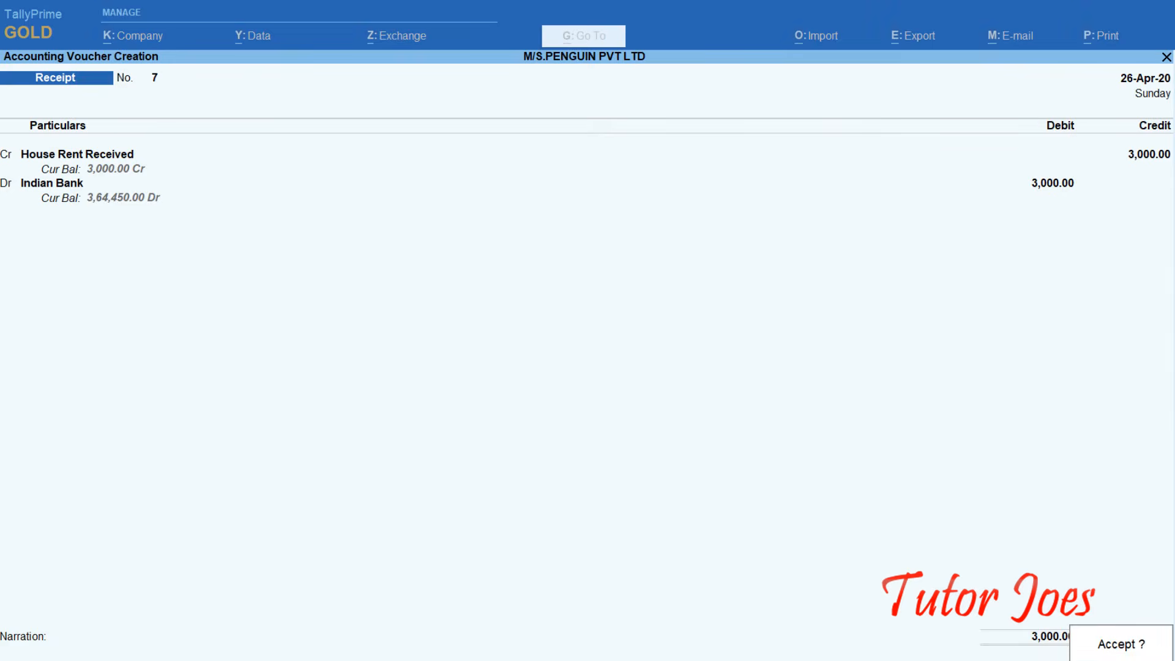
key(Return)
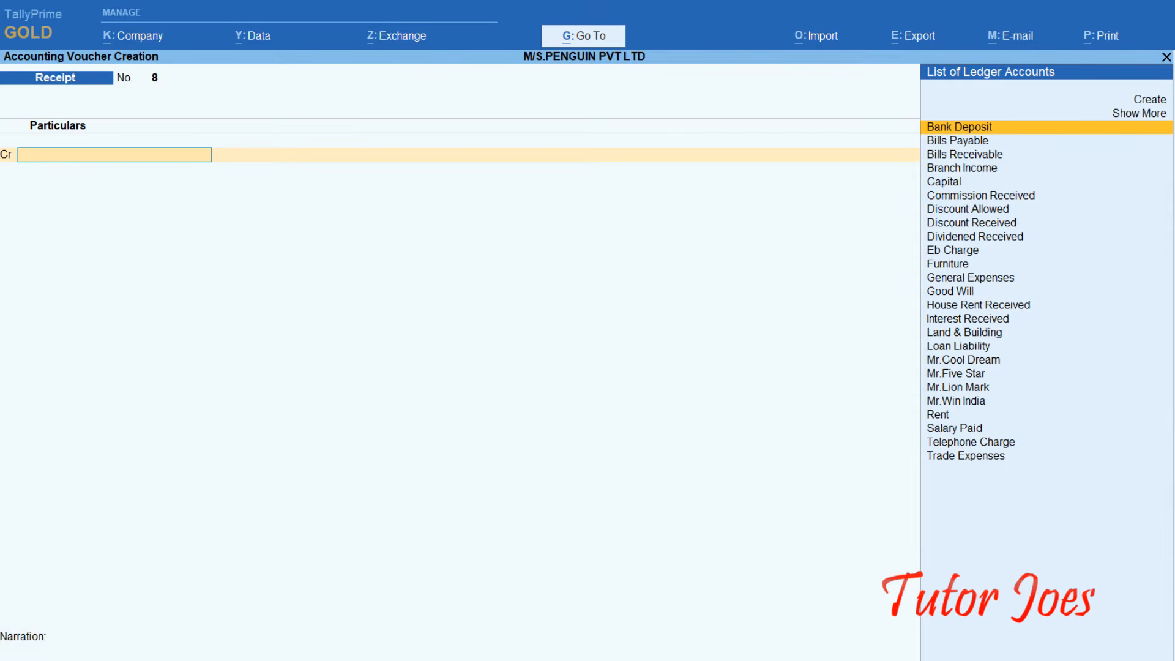
Step: Start a contra voucher dated 27-Apr-20 and credit Indian Bank with 7000
key(F4)
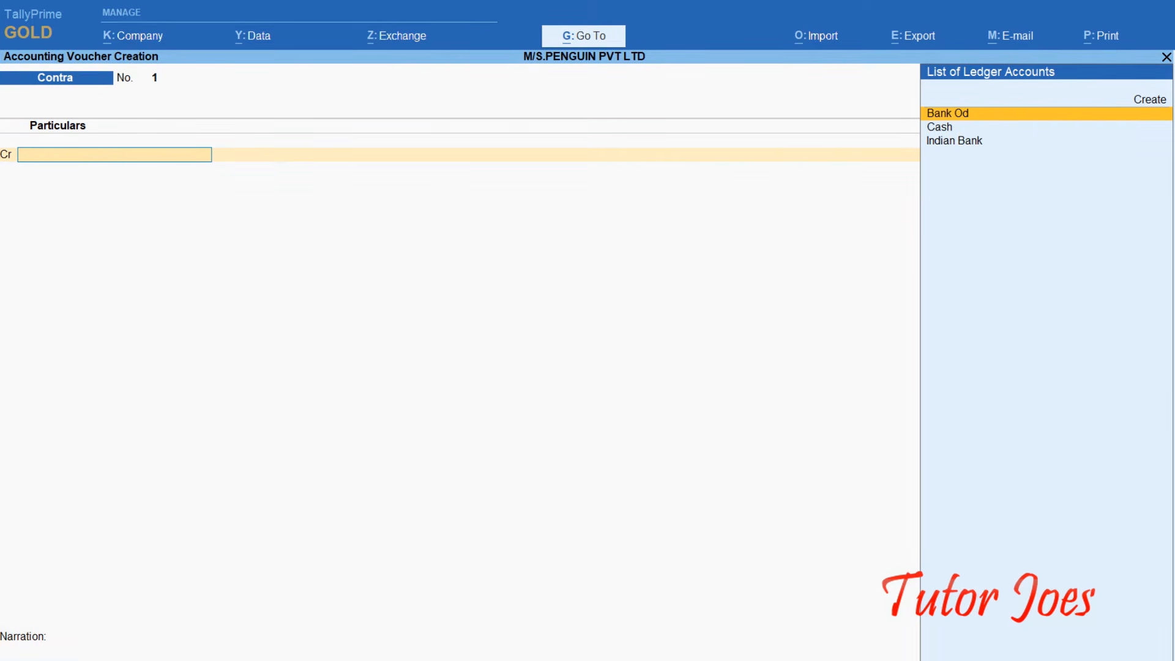
key(F2)
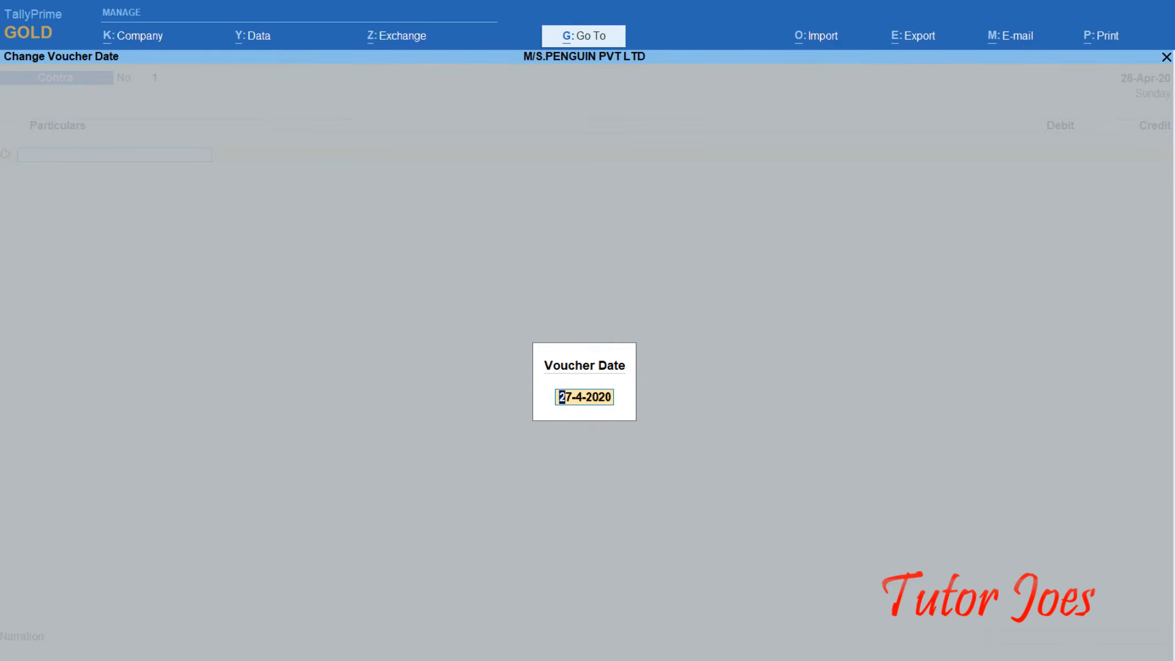
key(Return)
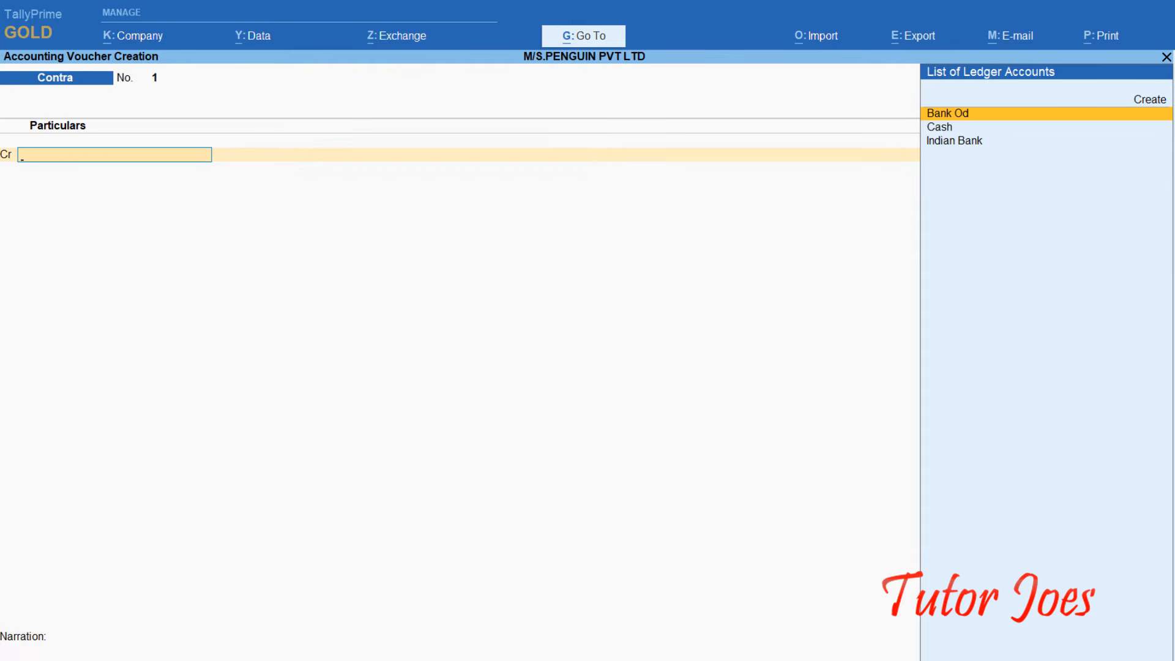
key(Down)
key(Down)
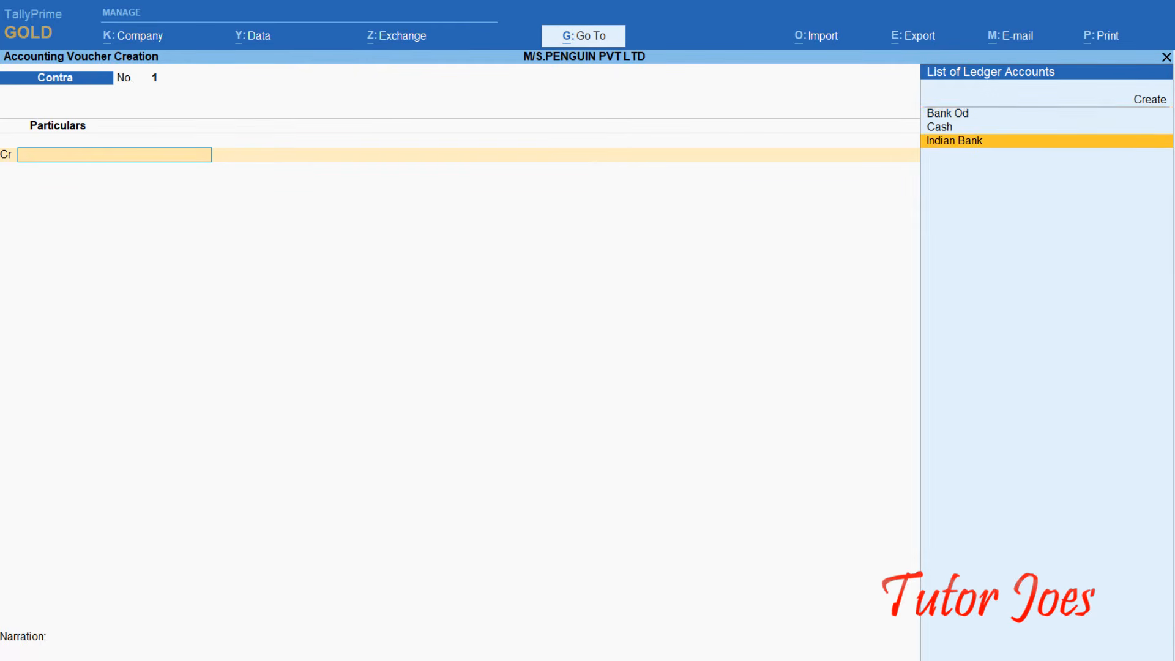
key(Return)
text(70000)
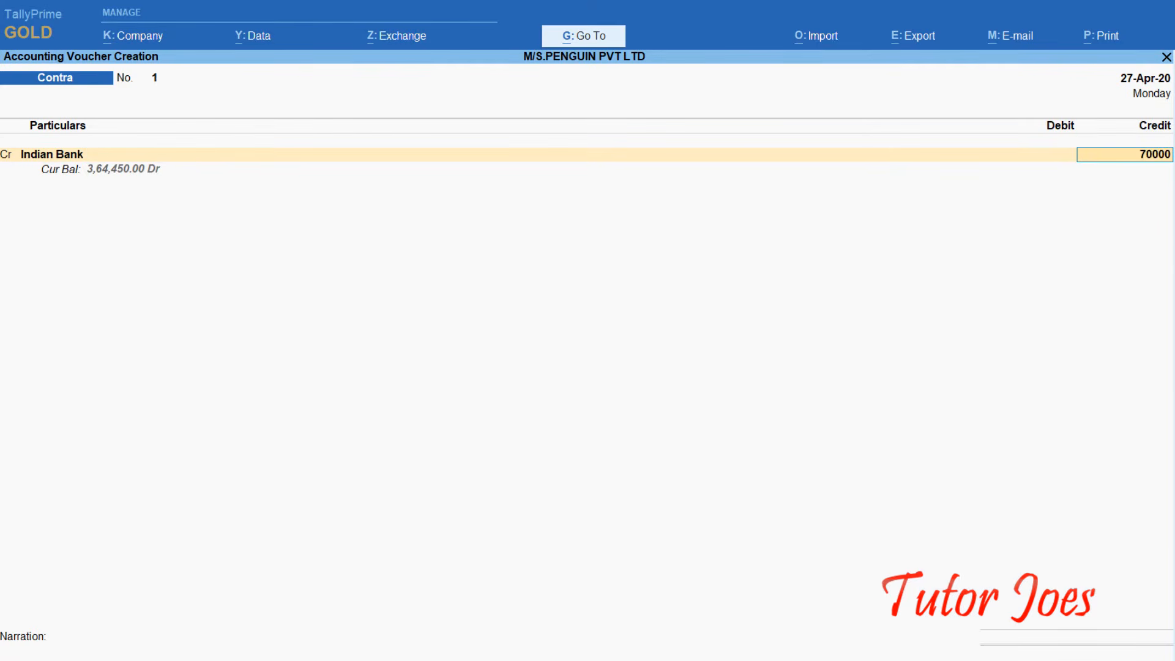
key(BackSpace)
key(Return)
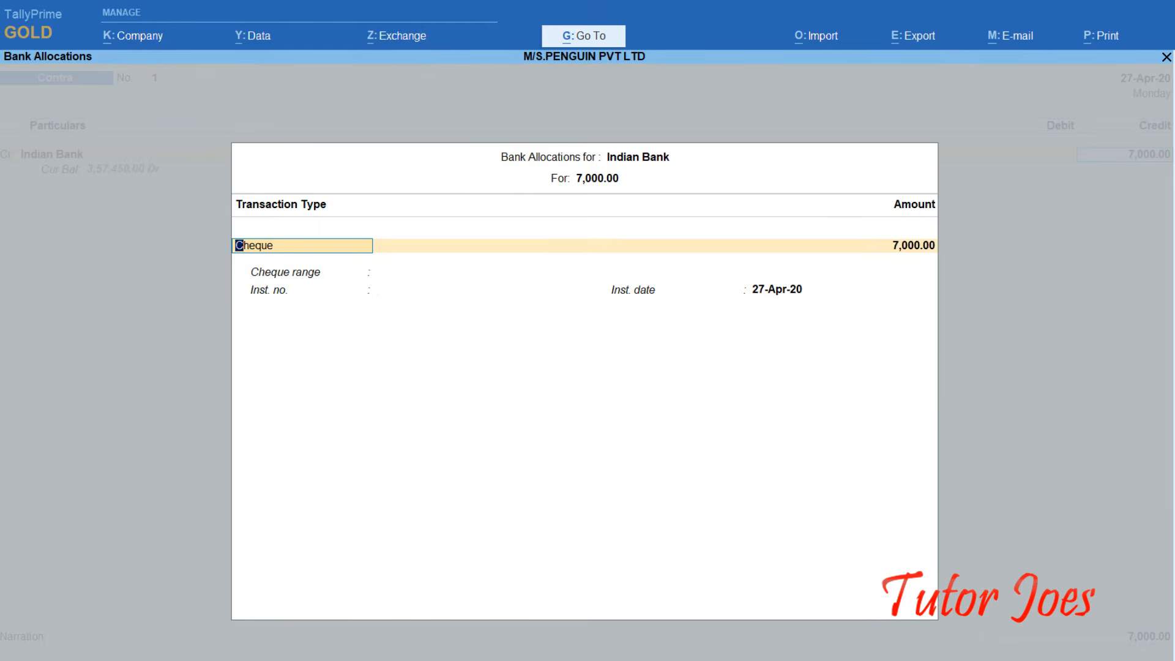
Step: Allocate the 7000 bank credit to cheque number 25139 dated 27-Apr-20, with the cheque range not applicable
key(Return)
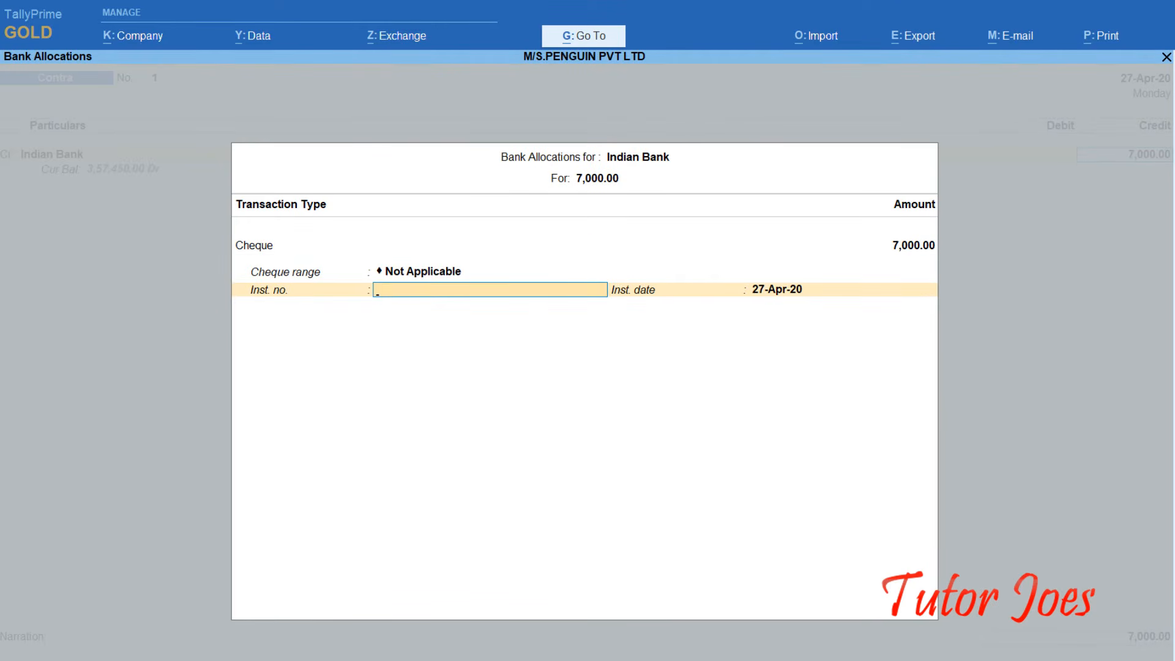
text(25139)
key(Return)
key(Return)
Step: Debit Cash with 7000 and save the contra voucher
text(Cash)
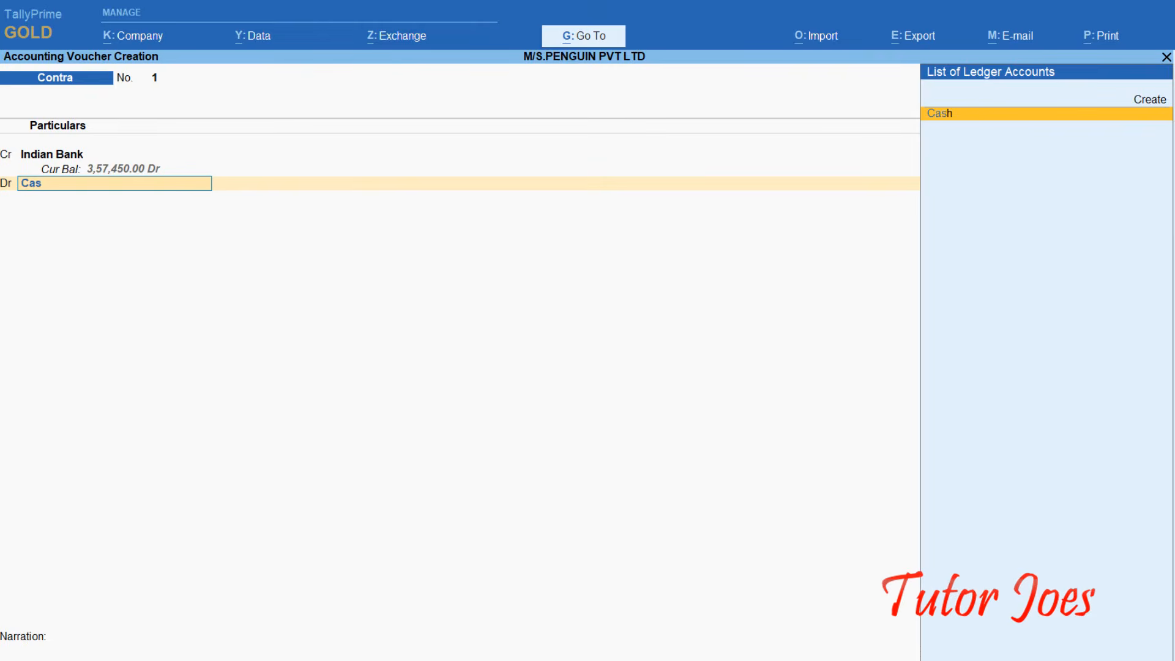
key(Return)
key(Return)
key(Return)
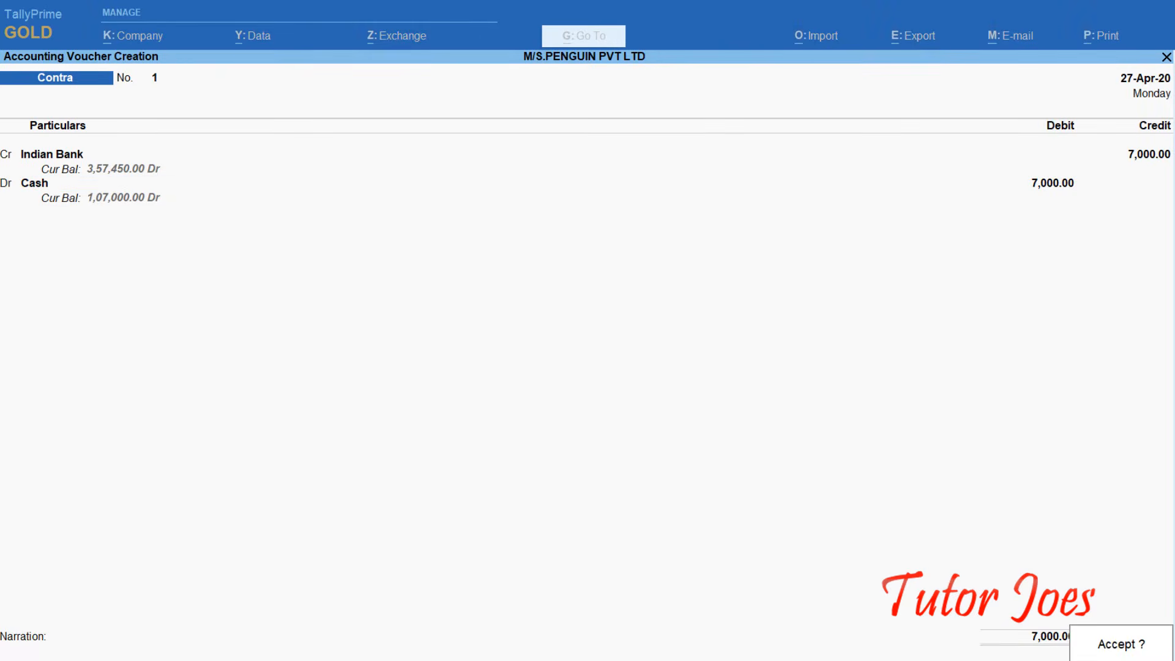
key(Return)
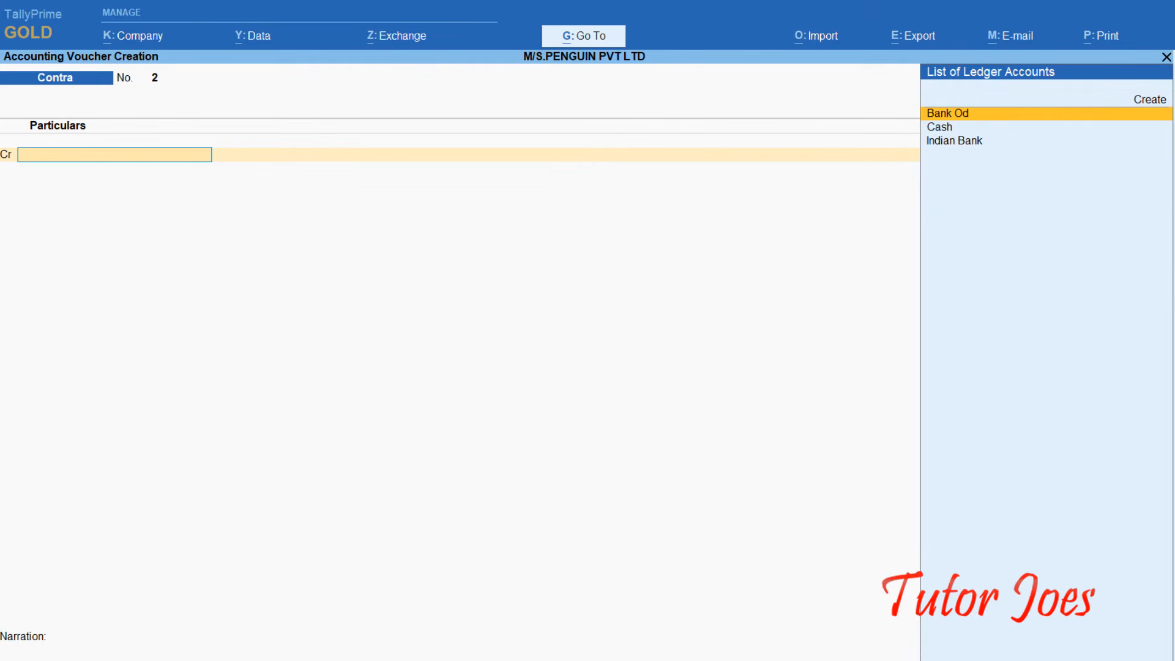
Step: Date the new contra voucher 30-Apr-20 and credit Cash with 9000
key(F2)
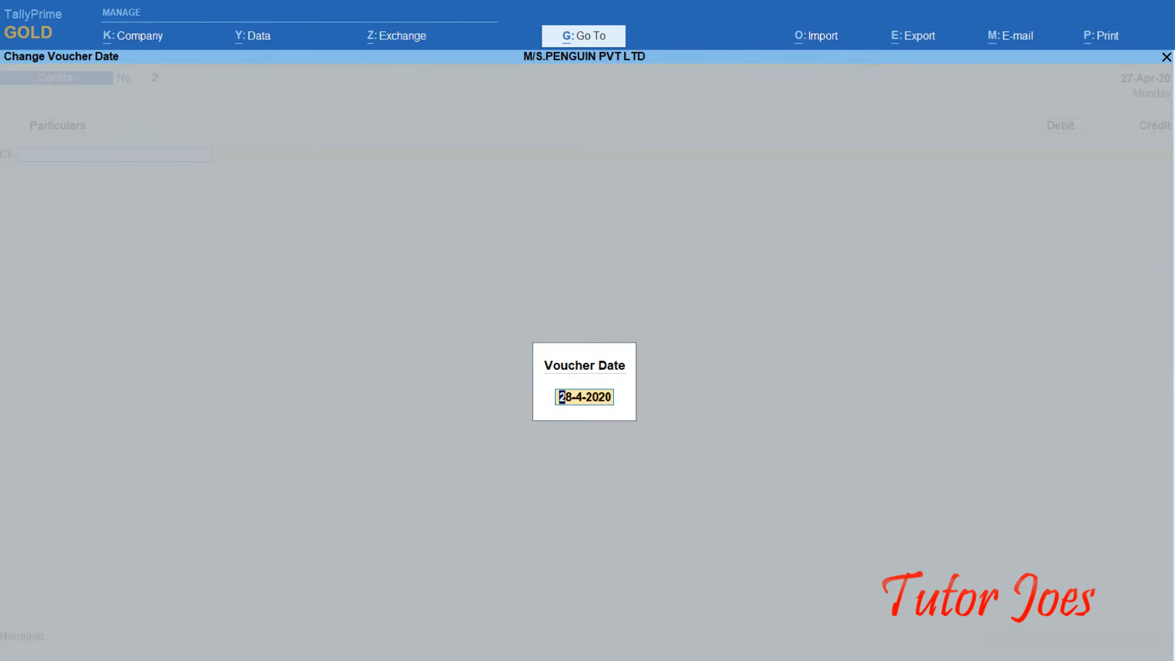
text(30-4)
key(Return)
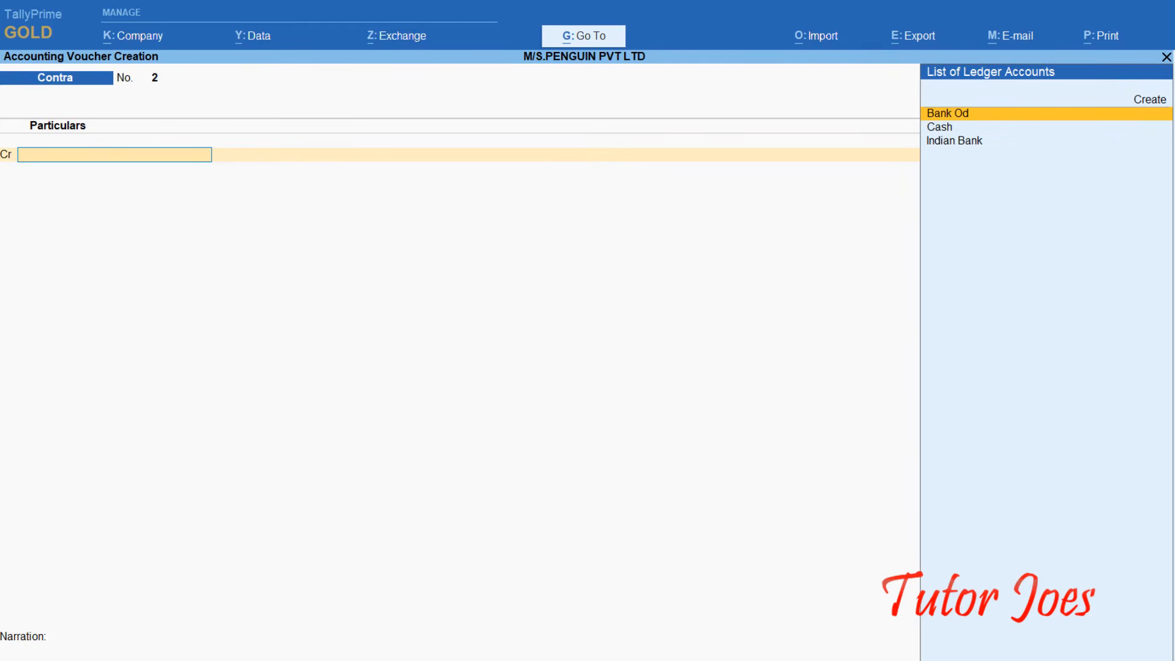
key(Down)
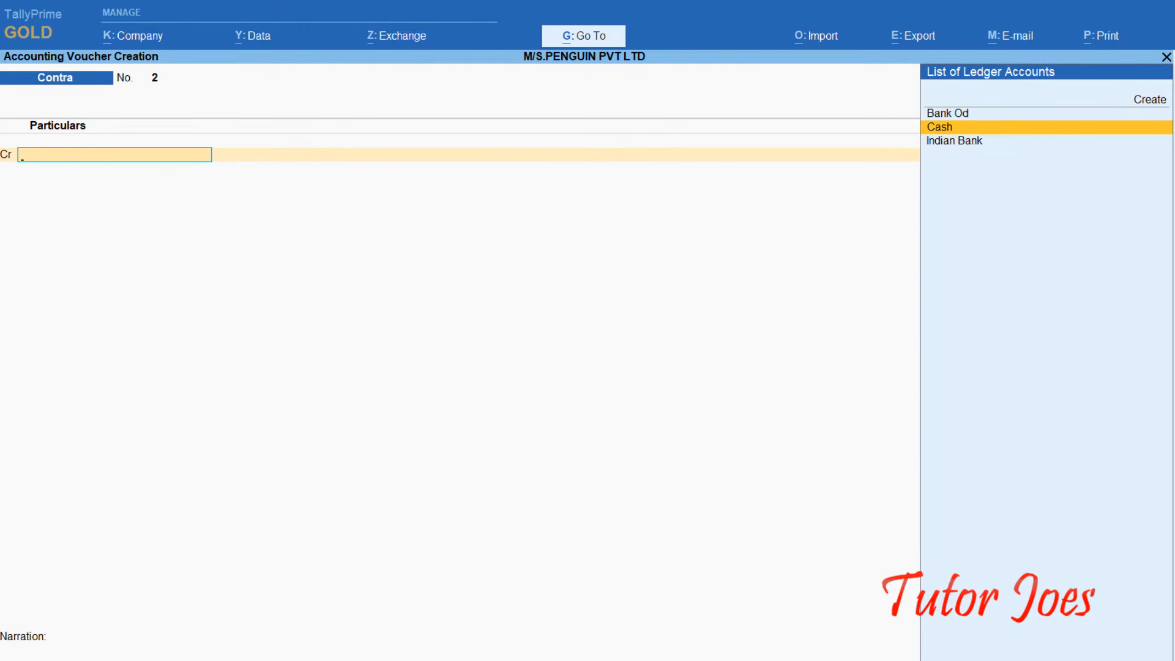
key(Return)
text(9000)
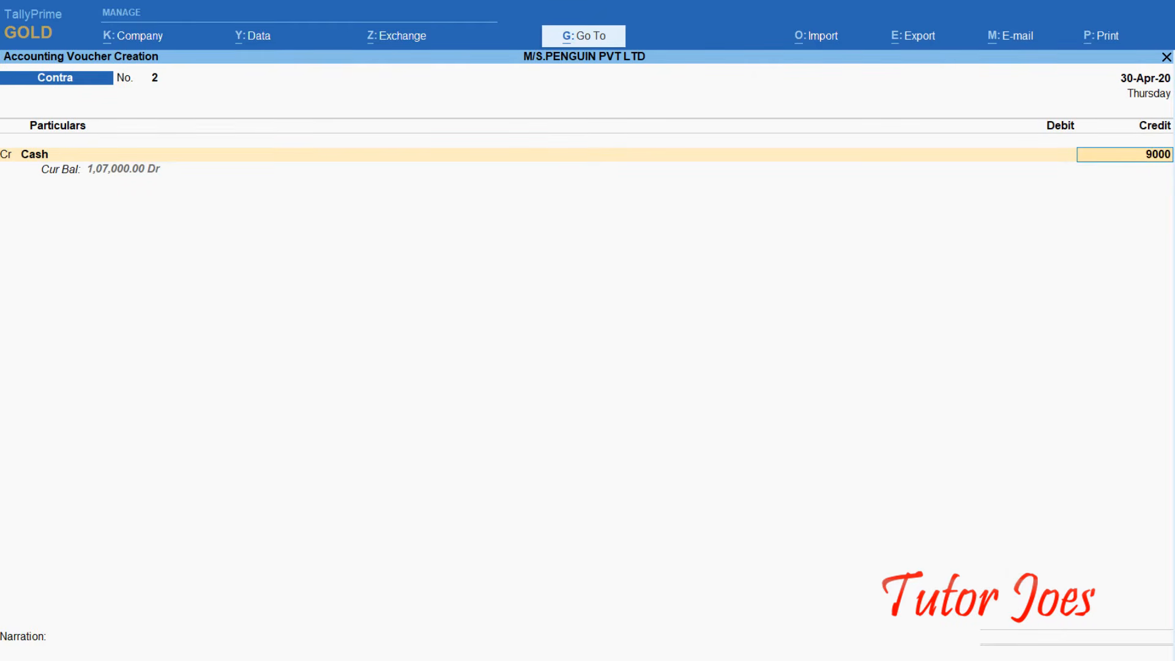
key(Return)
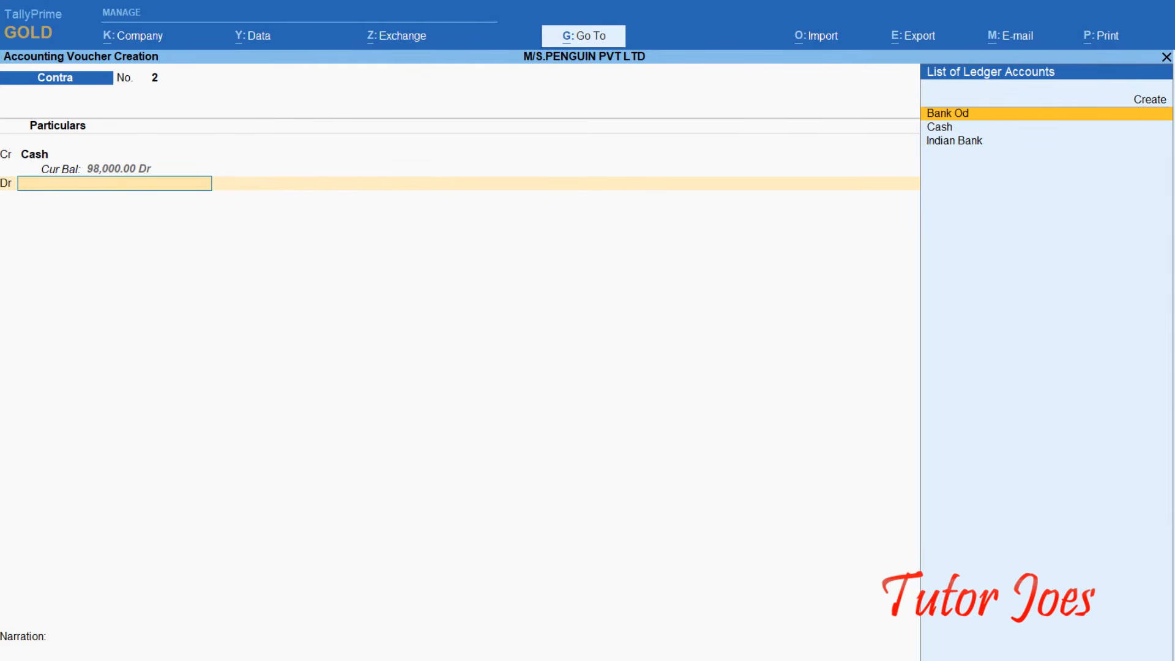
Step: Debit Indian Bank with 9000 as a cash transaction, leave the denominations blank, and save the contra voucher
text(In)
key(Return)
key(Return)
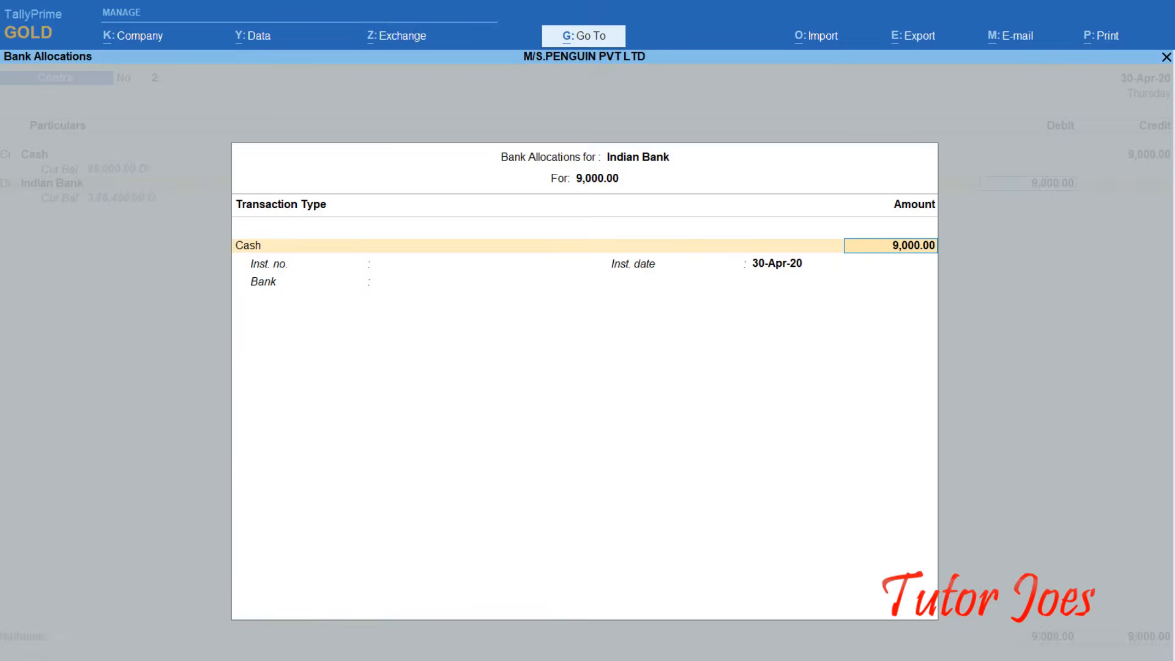
key(Return)
key(Return)
key(Return)
key(Return)
key(Return)
key(Return)
key(Return)
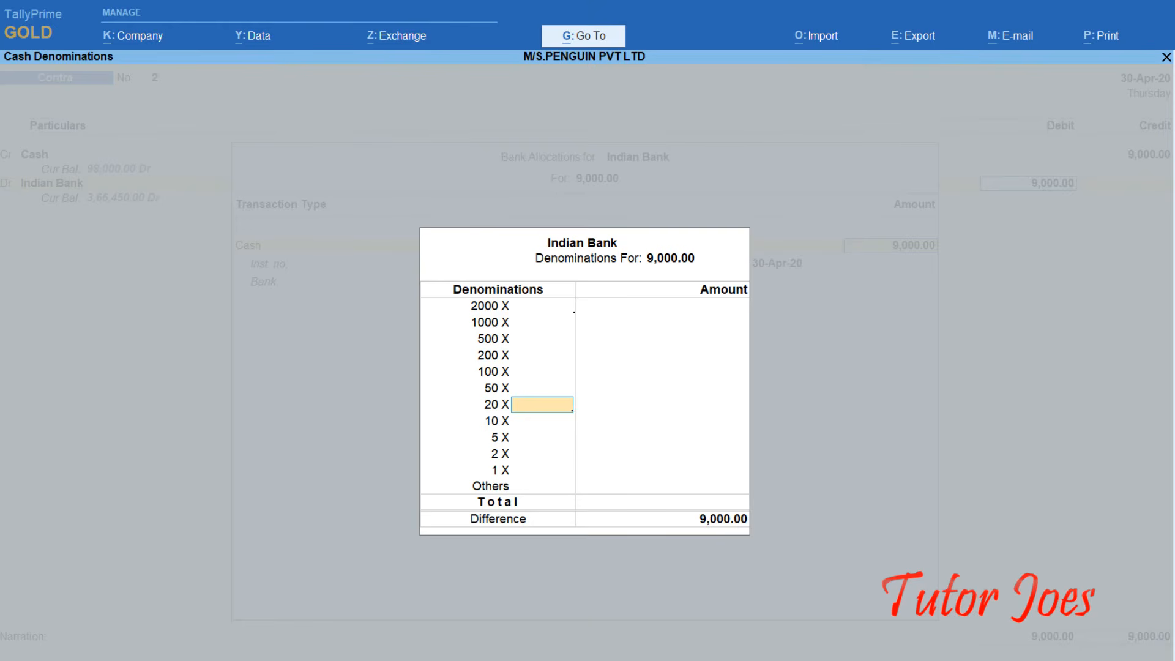
key(Return)
key(Return)
key(Return)
key(Return)
key(Return)
key(Return)
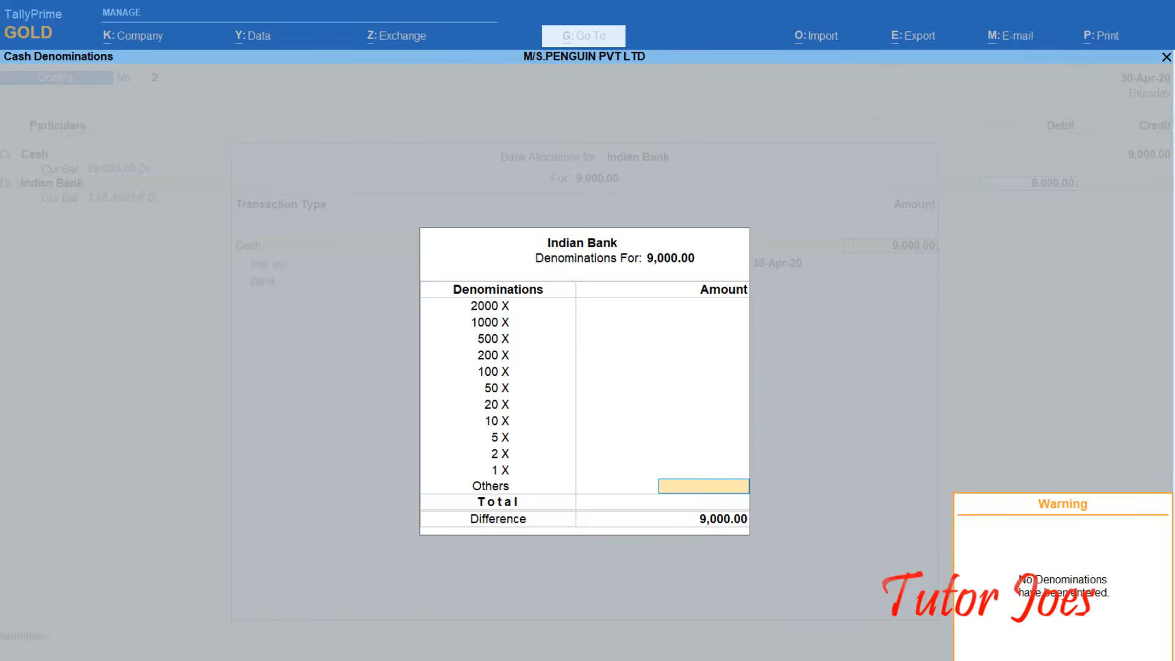
key(Return)
key(ctrl+a)
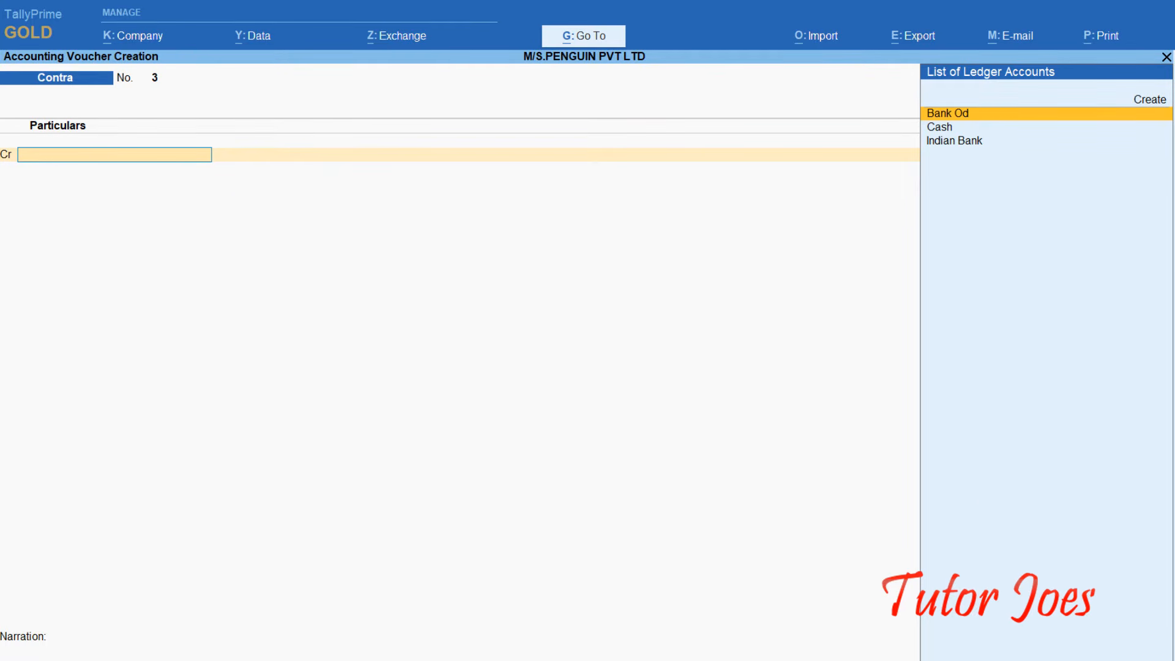
Step: Switch to brs.docx in Microsoft Word and examine Indian Bank's statement table for April
key(alt+Tab)
scroll(589, 431, down, 20)
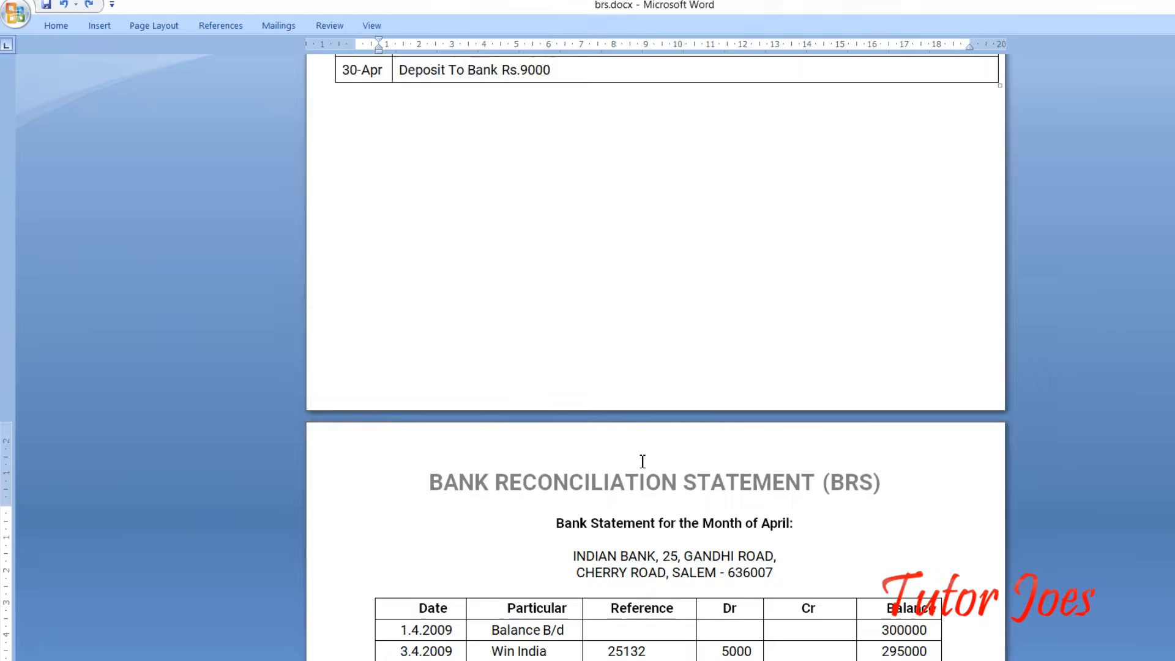
scroll(643, 460, down, 3)
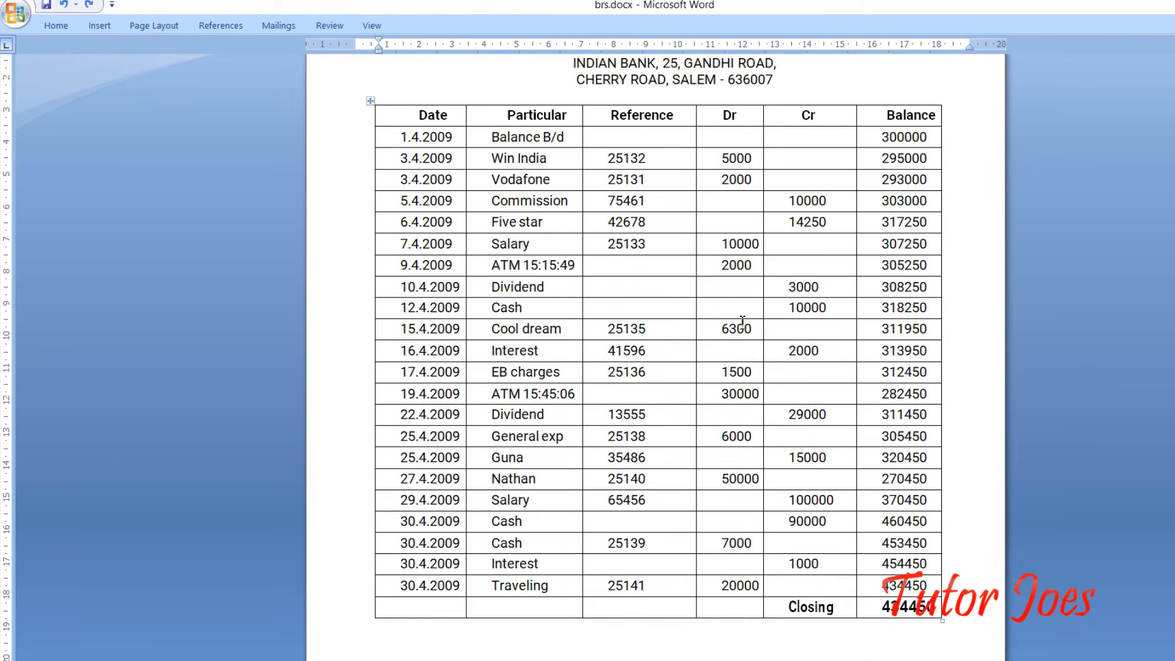
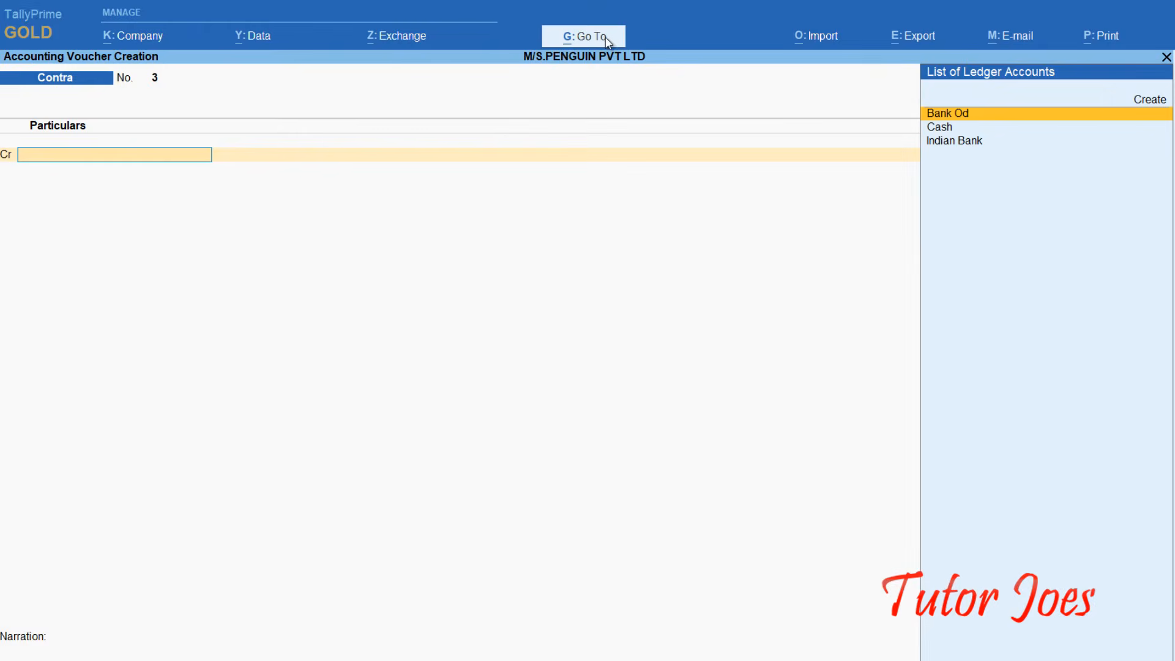
Step: Open the Bank Reconciliation report for the Indian Bank ledger in TallyPrime
key(alt+g)
text(Bal)
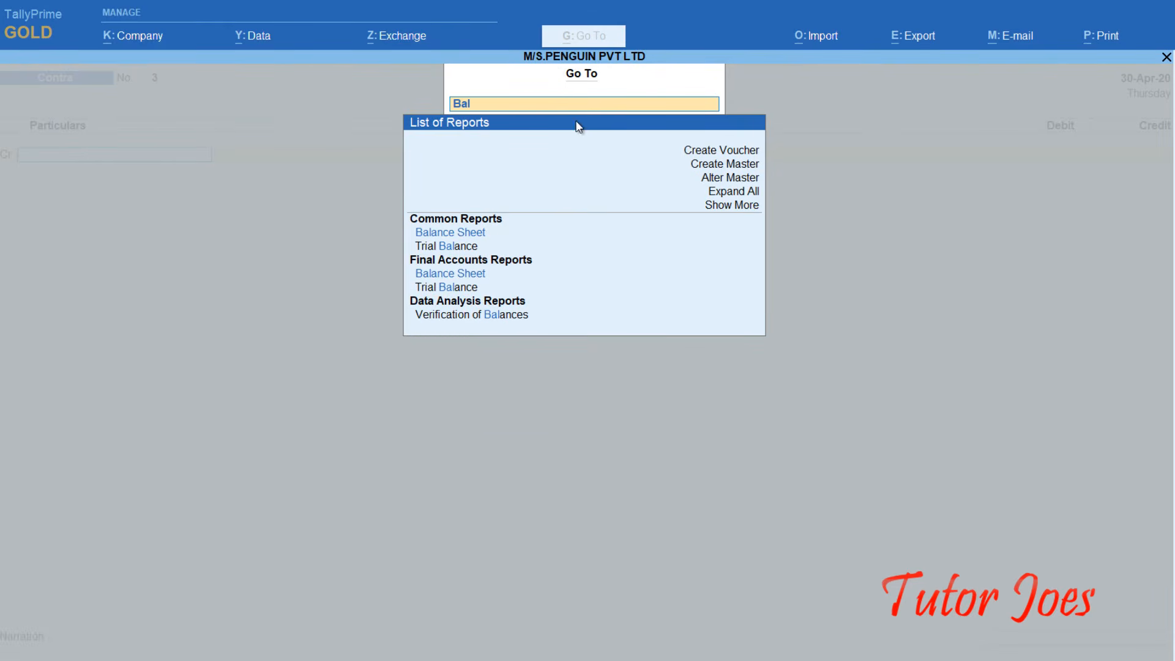
key(BackSpace)
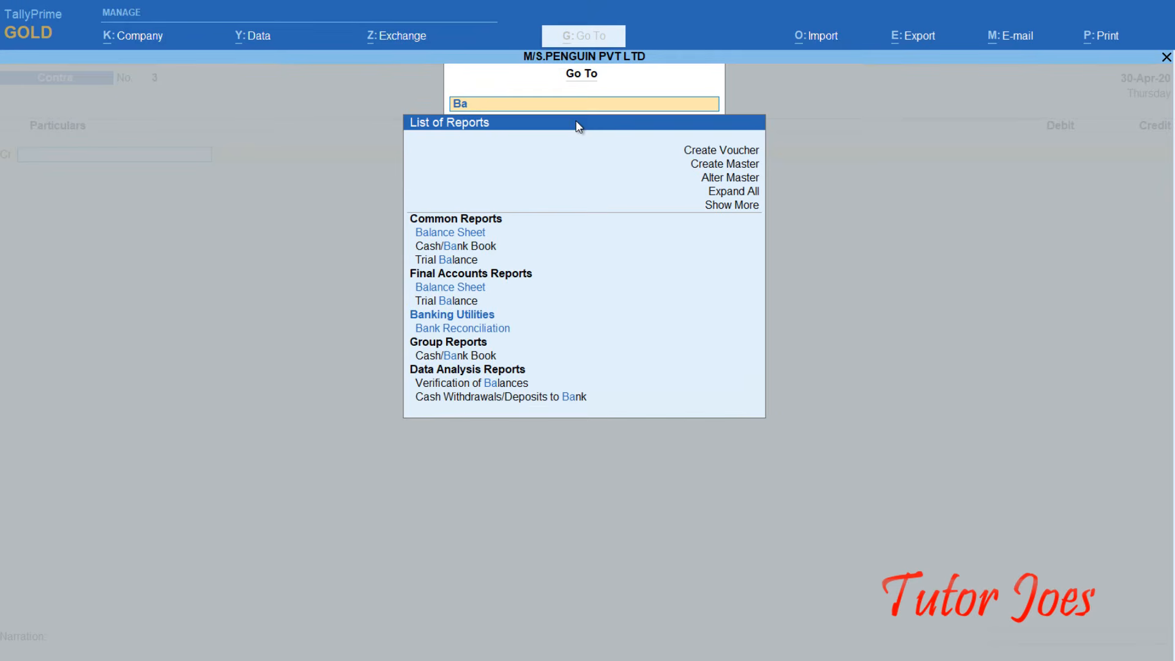
text(nk)
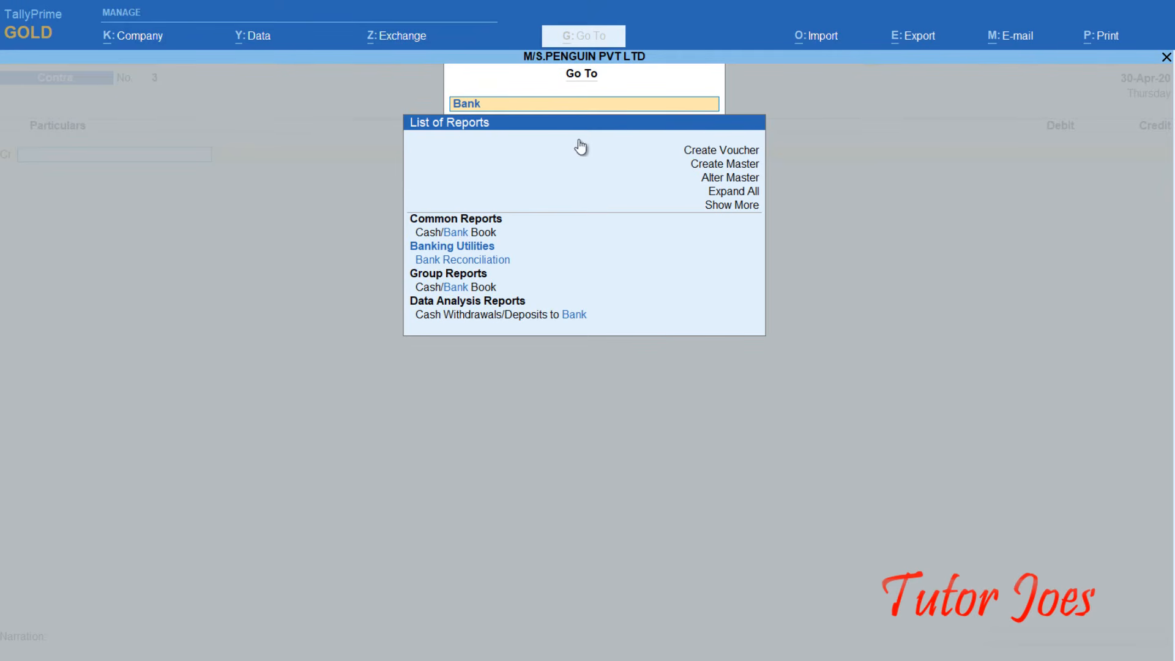
click(495, 264)
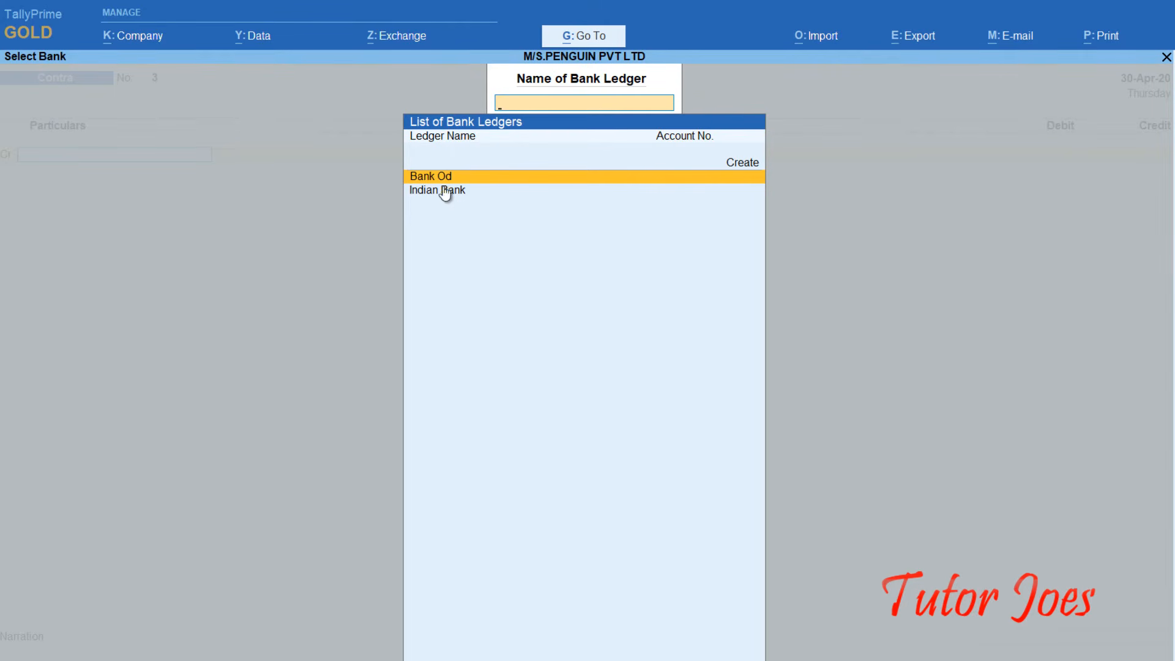
click(426, 196)
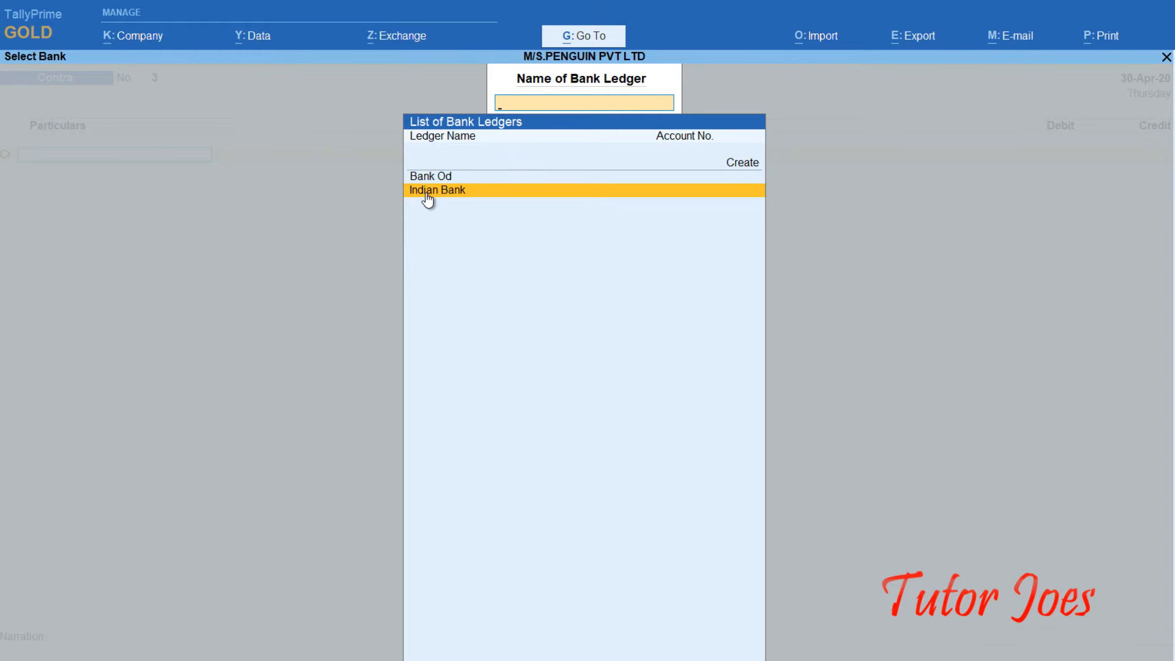
click(427, 197)
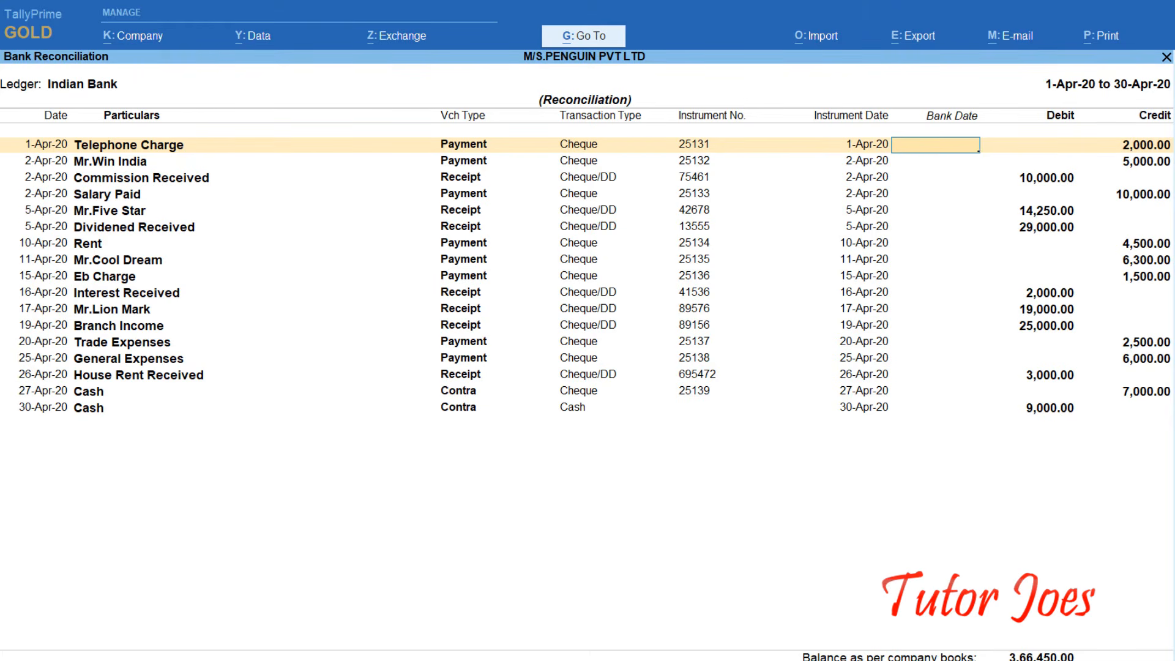
Step: Check the April bank statement in the Word document against the reconciliation entries, and return to TallyPrime
key(alt+Tab)
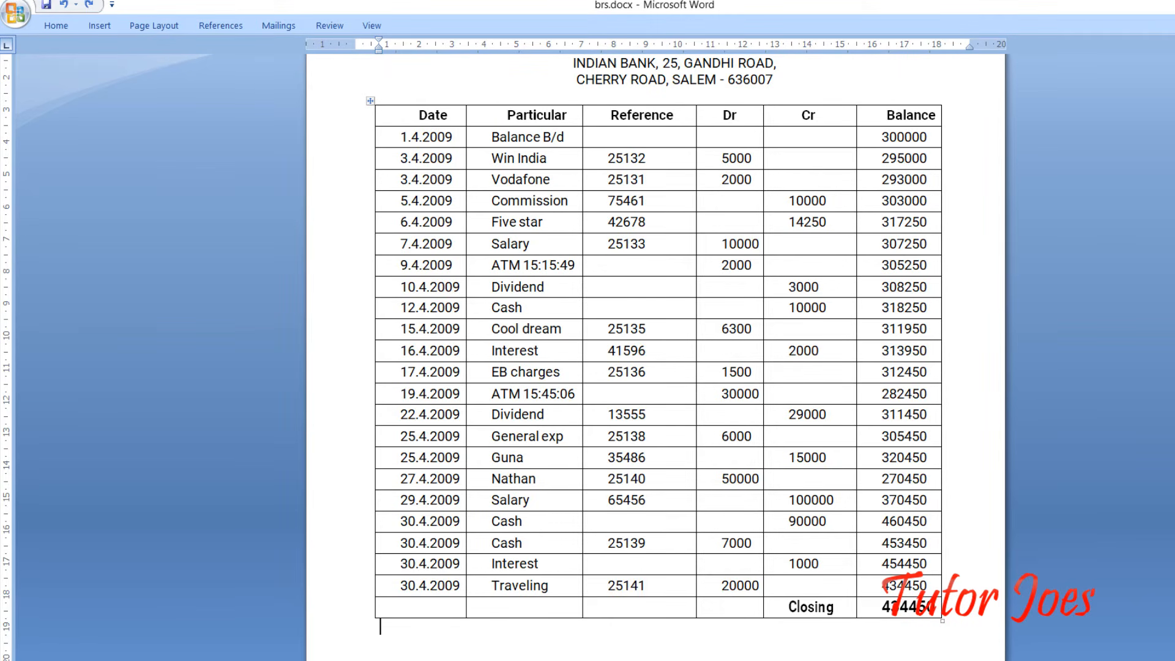
click(488, 627)
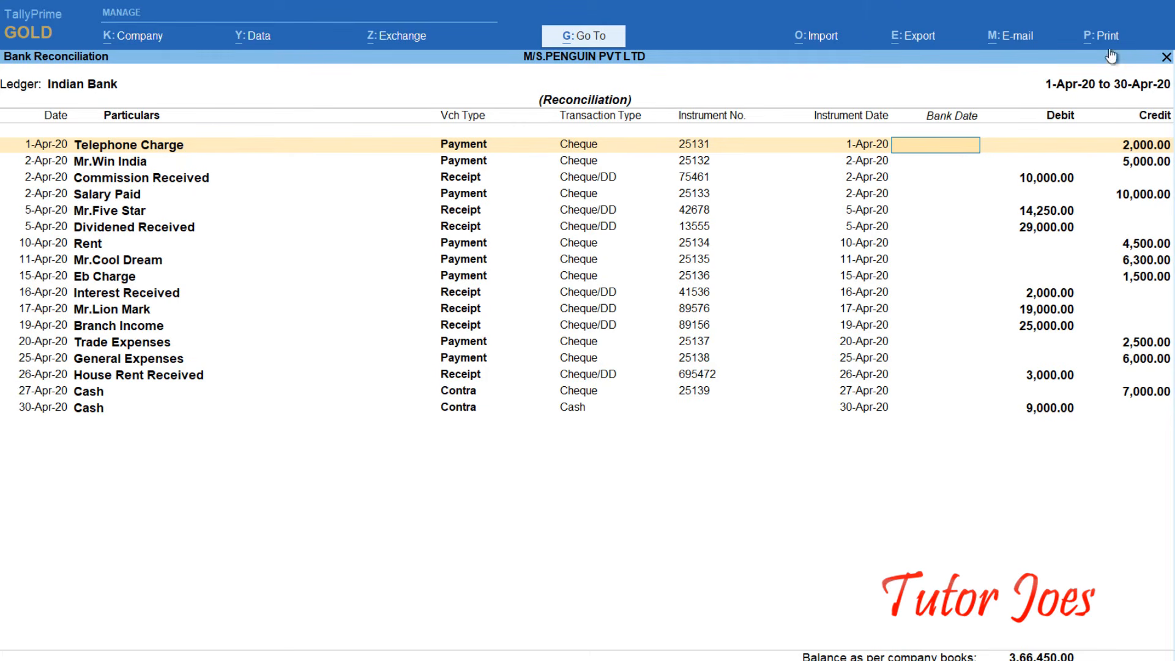
Step: Set the bank date to 3-Apr-20 for Telephone Charge and Mr.Win India, 5-Apr-20 for Commission Received, and 7-Apr-20 for Salary Paid
text(3-4)
key(Return)
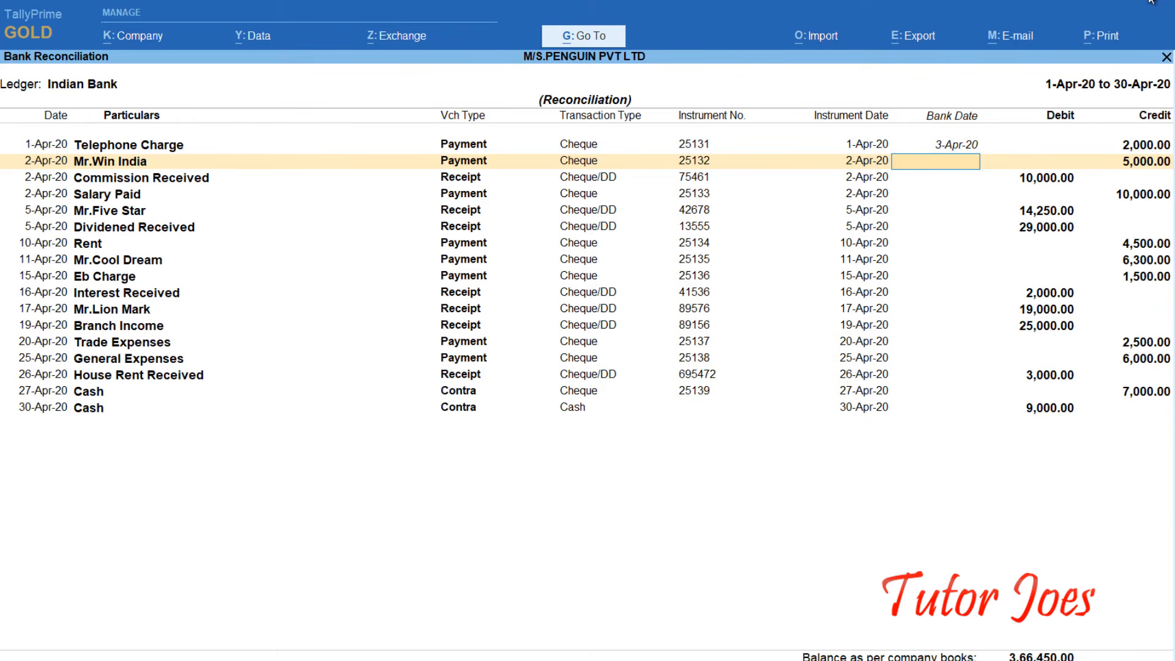
text(3)
key(Return)
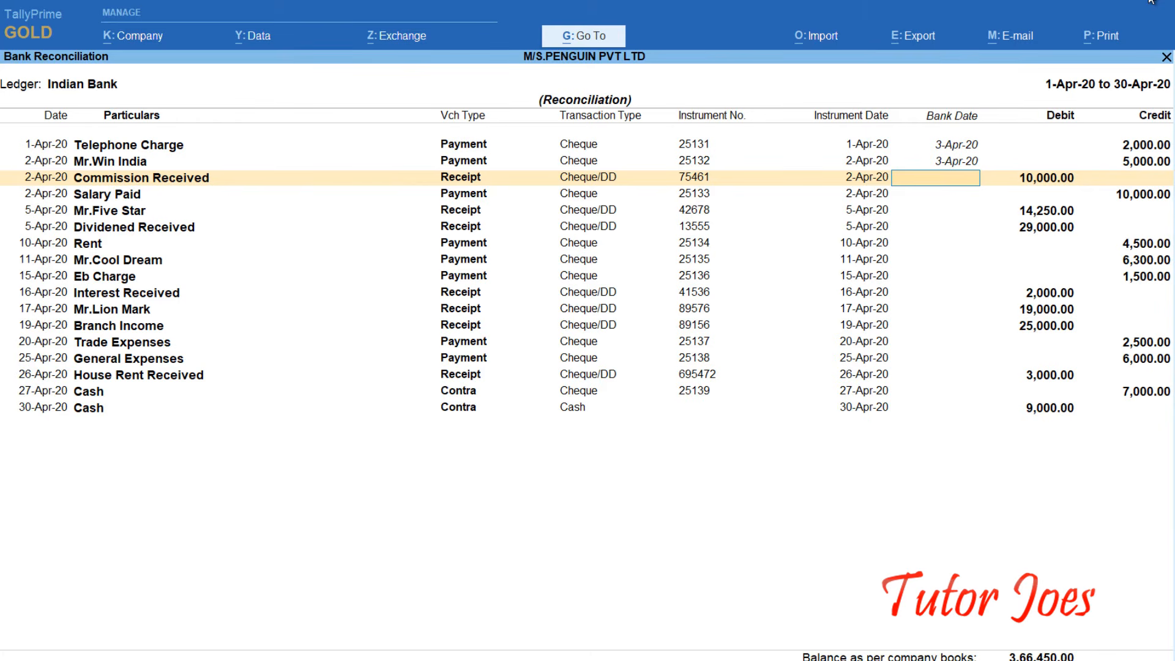
text(5)
key(Return)
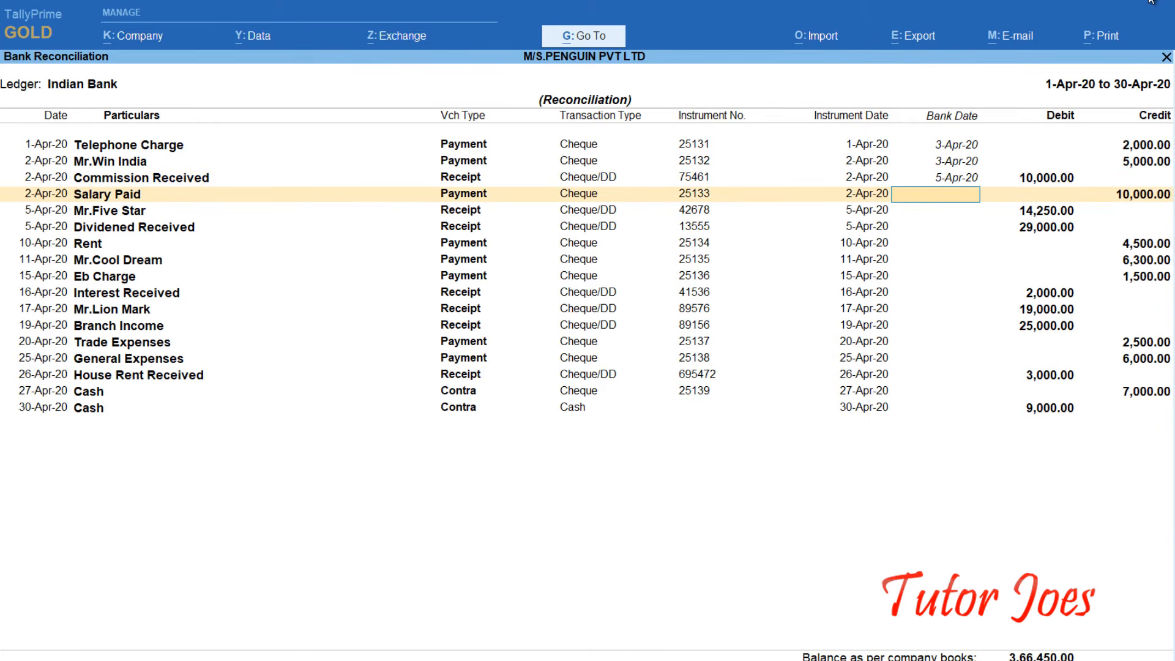
text(7)
key(Return)
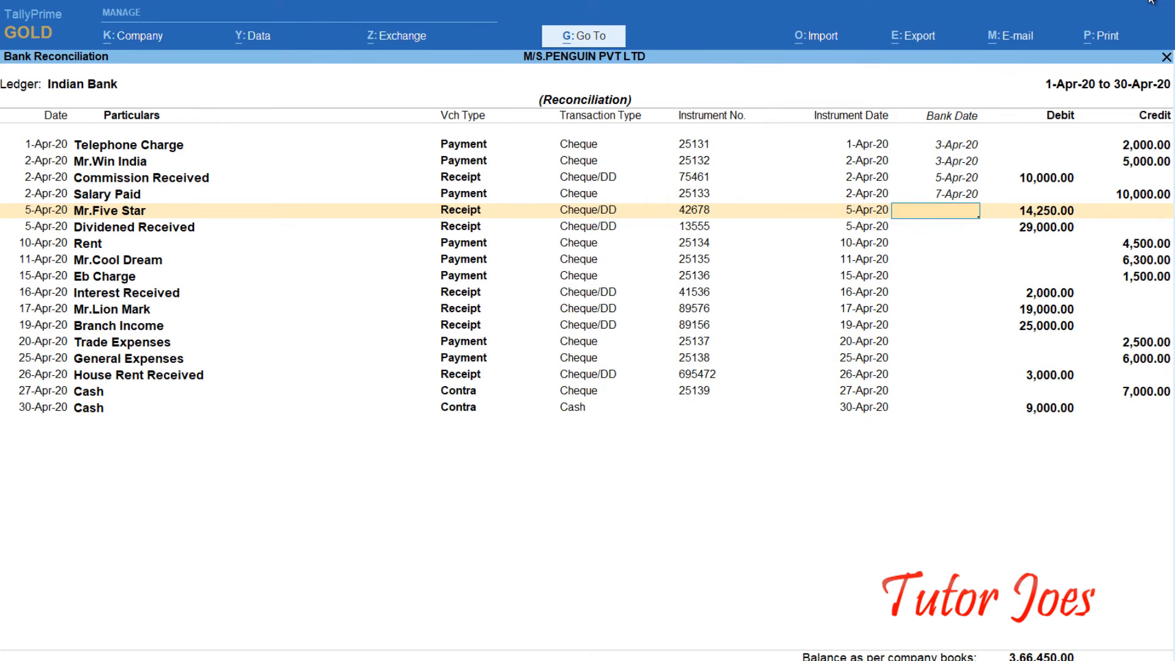
Step: Set the bank date to 6-Apr-20 for Mr.Five Star and 10-Apr-20 for Dividened Received
text(6)
key(Return)
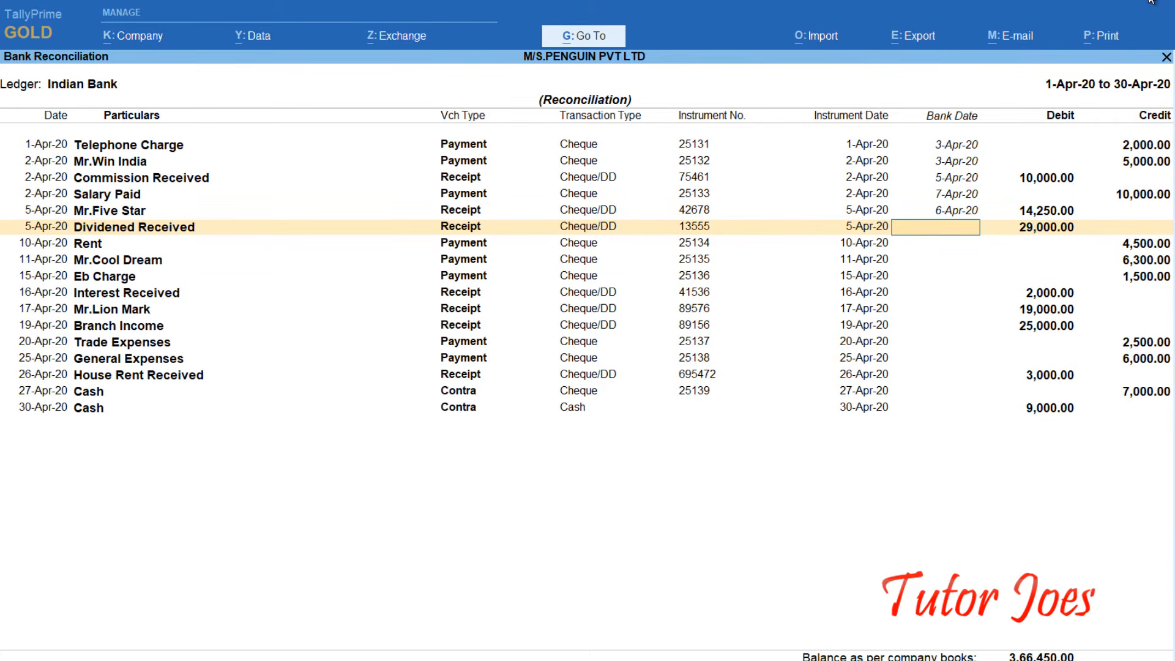
text(4)
key(BackSpace)
text(10)
key(Return)
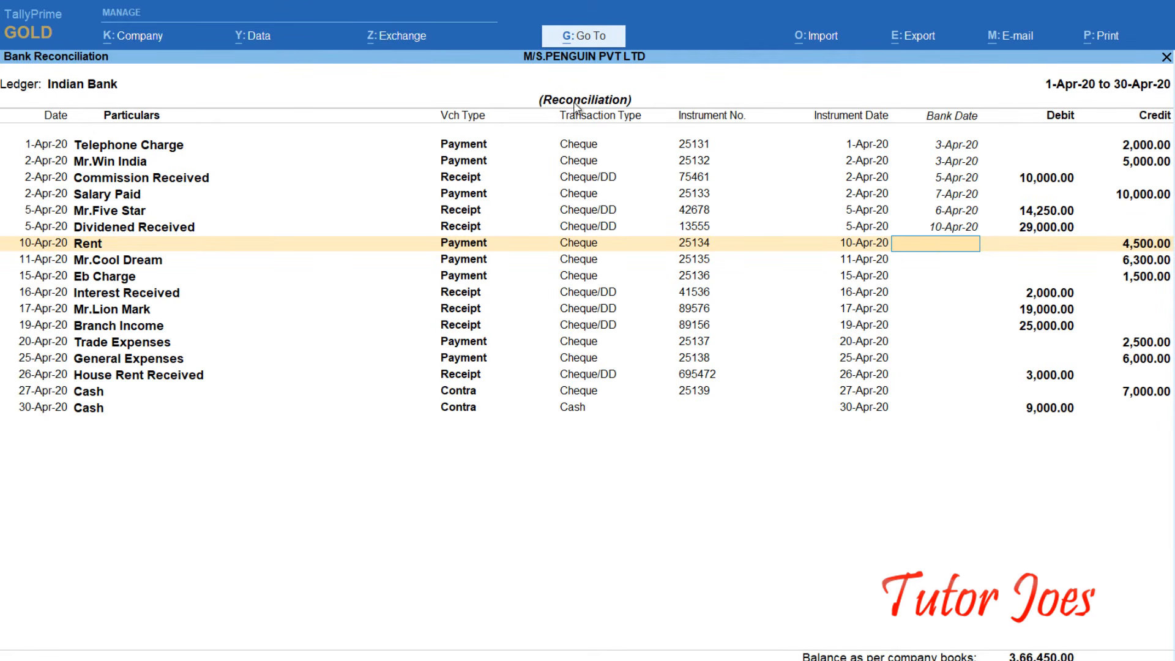
Step: After checking the Word statement, leave Rent's bank date blank and date Mr.Cool Dream 15-Apr-20, Eb Charge 17-Apr-20, and Interest Received 16-Apr-20
key(alt+Tab)
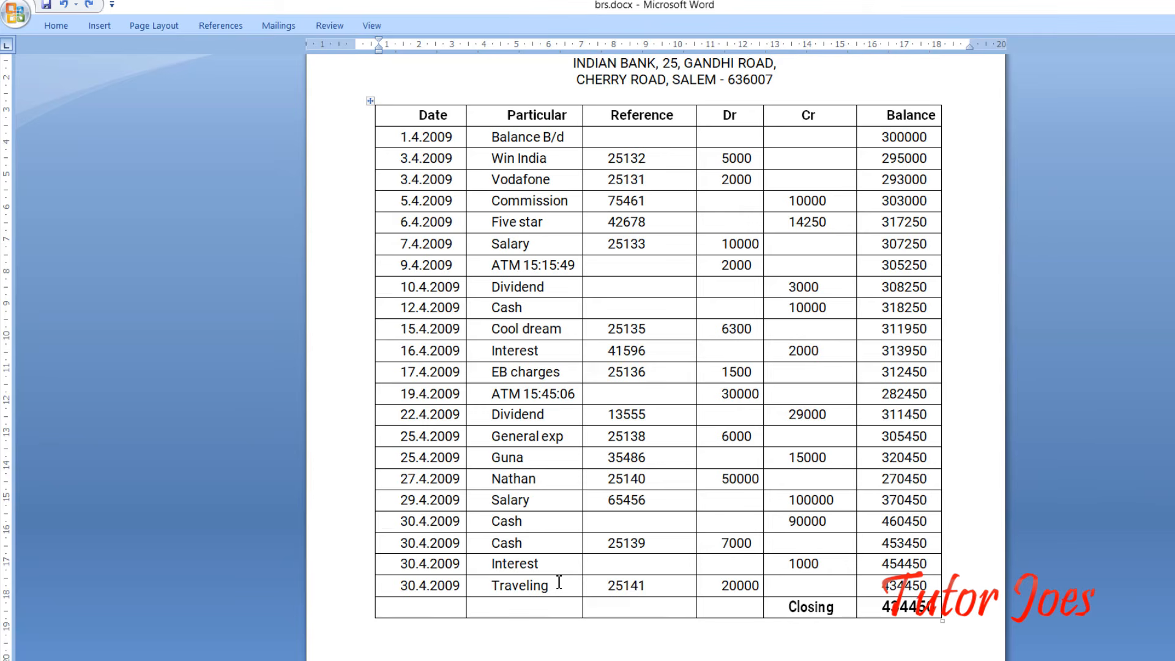
key(alt+Tab)
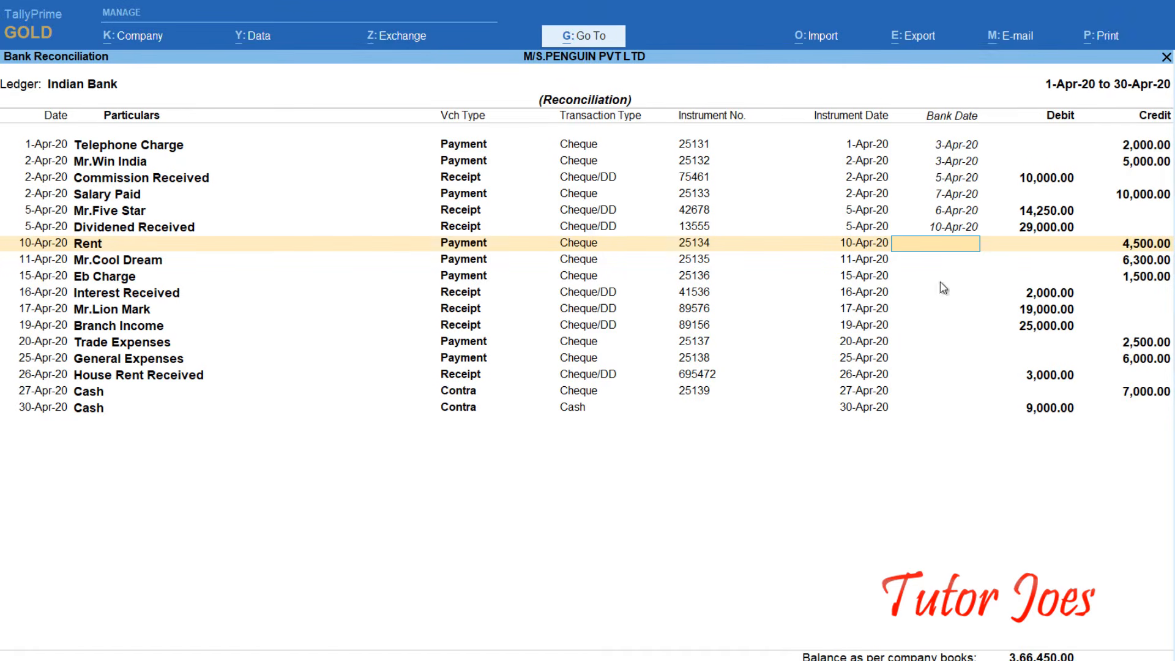
key(Return)
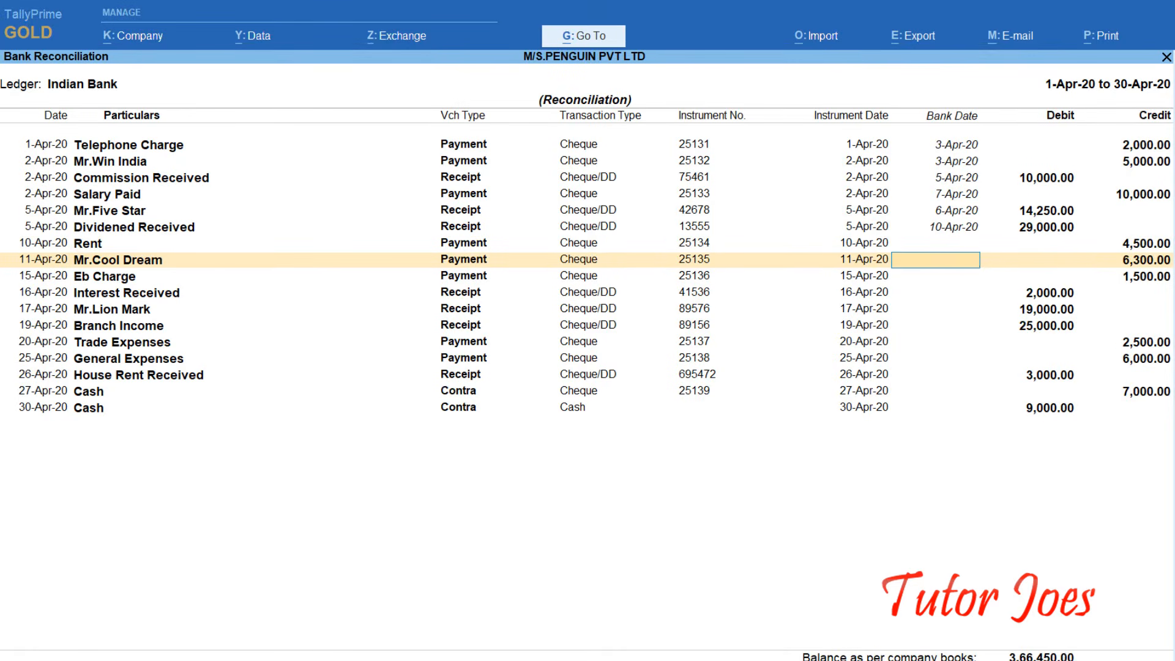
text(15)
key(Return)
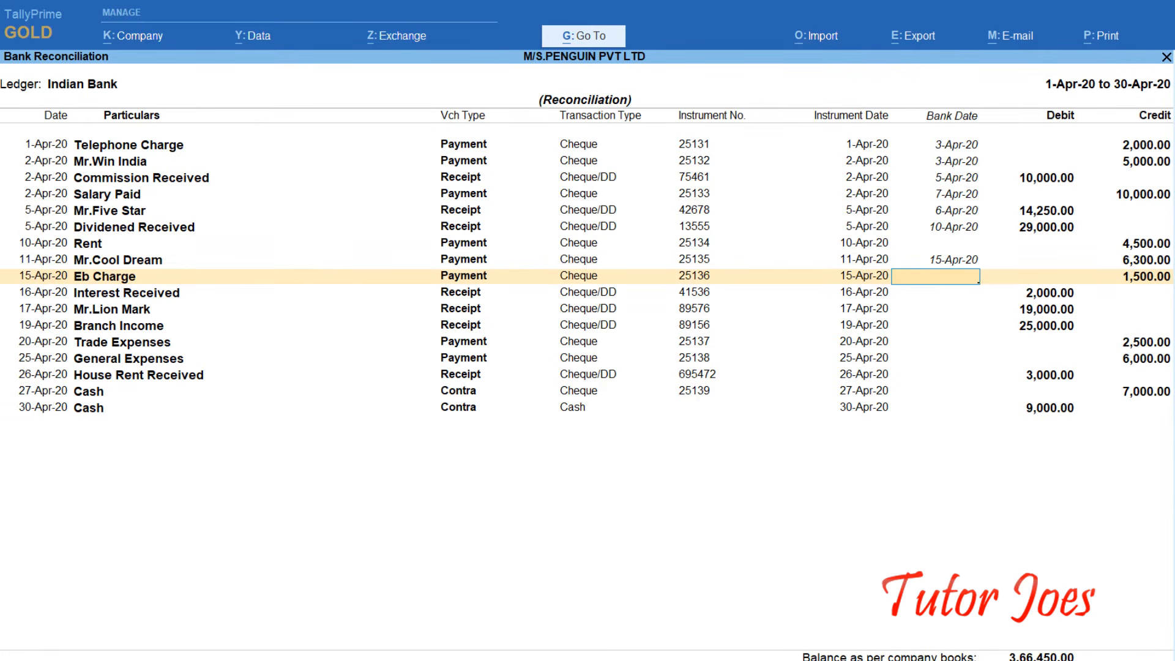
text(17)
key(Return)
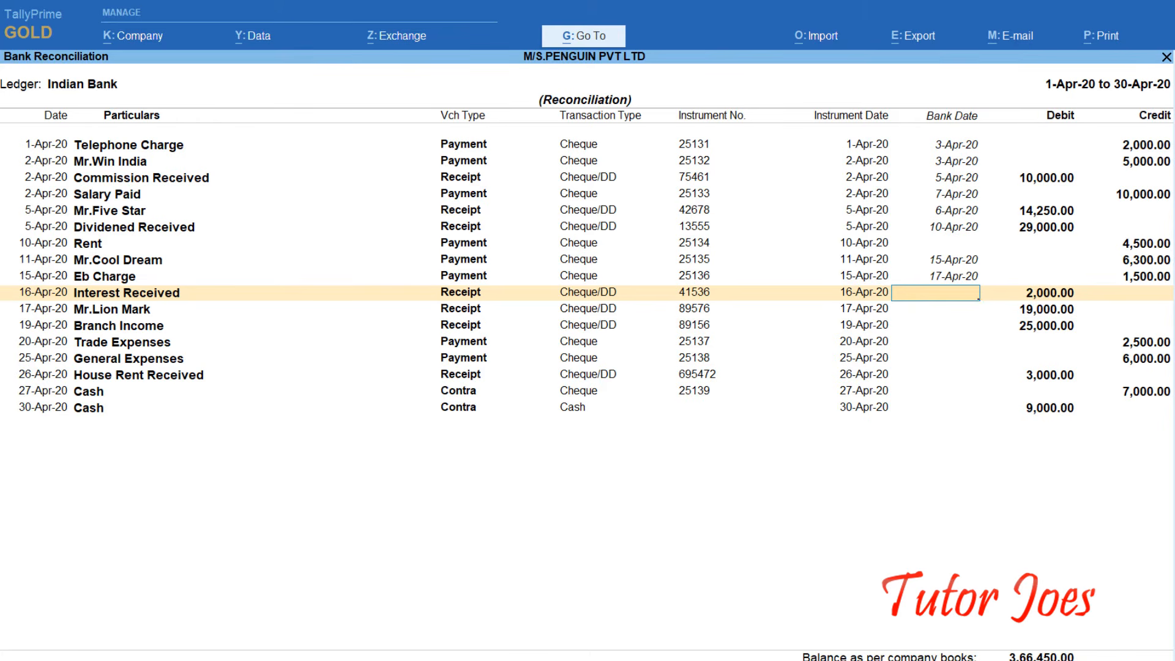
text(16)
key(Return)
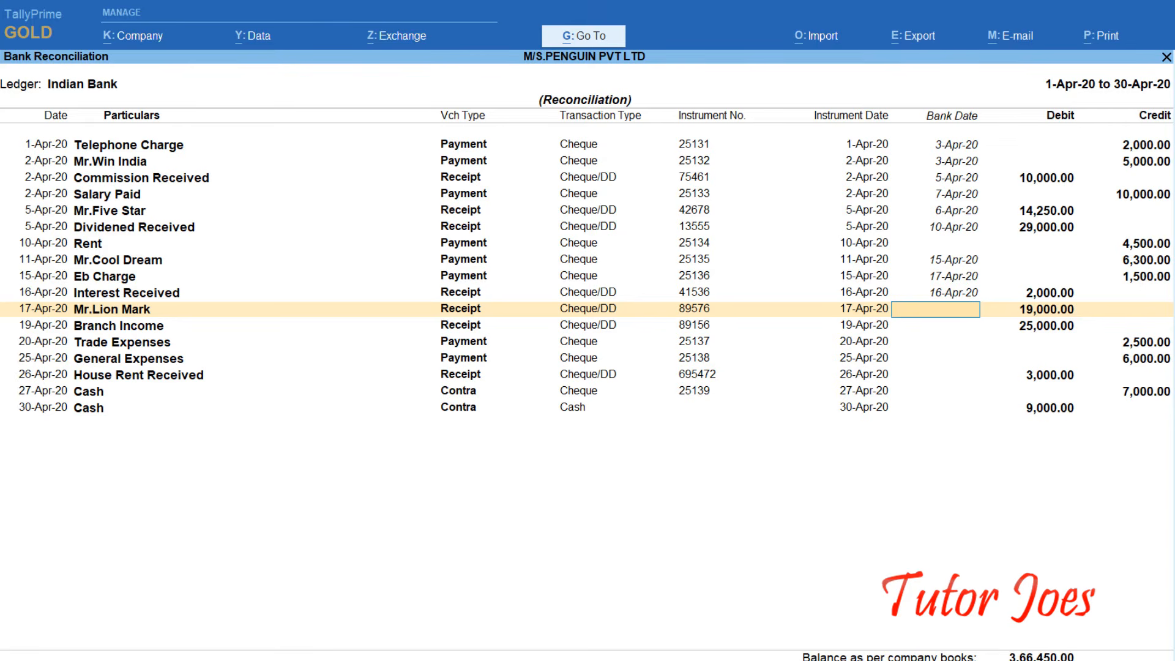
Step: Set General Expenses' bank date to 25-Apr-20 and the 27-Apr cash contra's to 30-Apr-20, leave the other remaining entries blank, and save the reconciliation
key(Return)
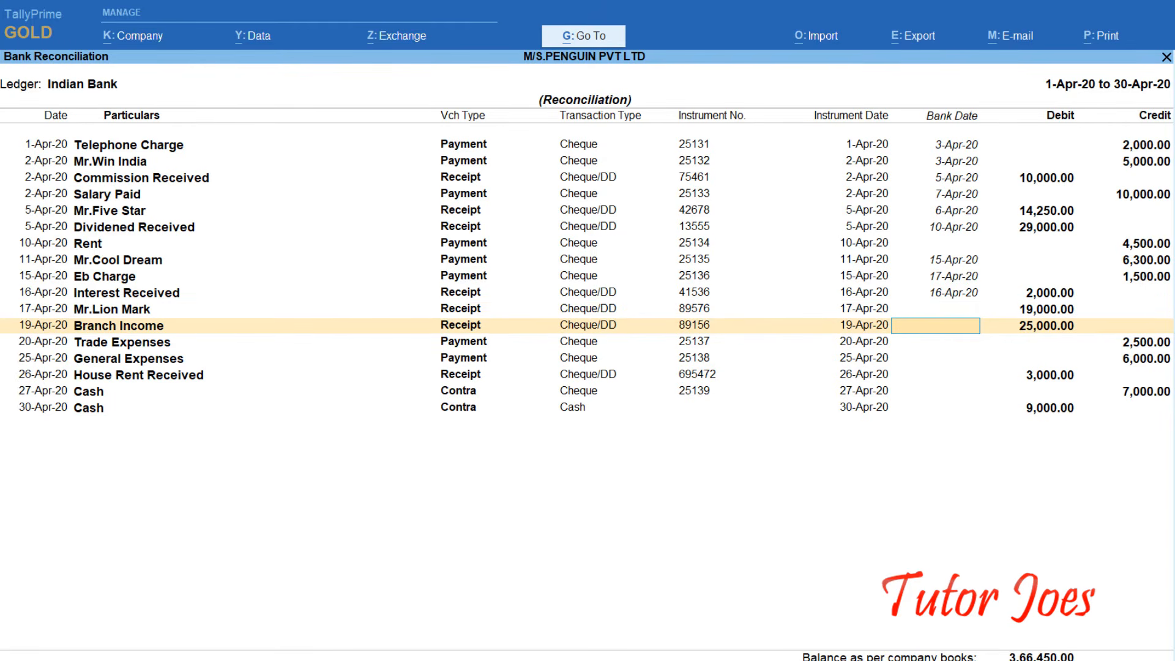
key(Return)
key(Return)
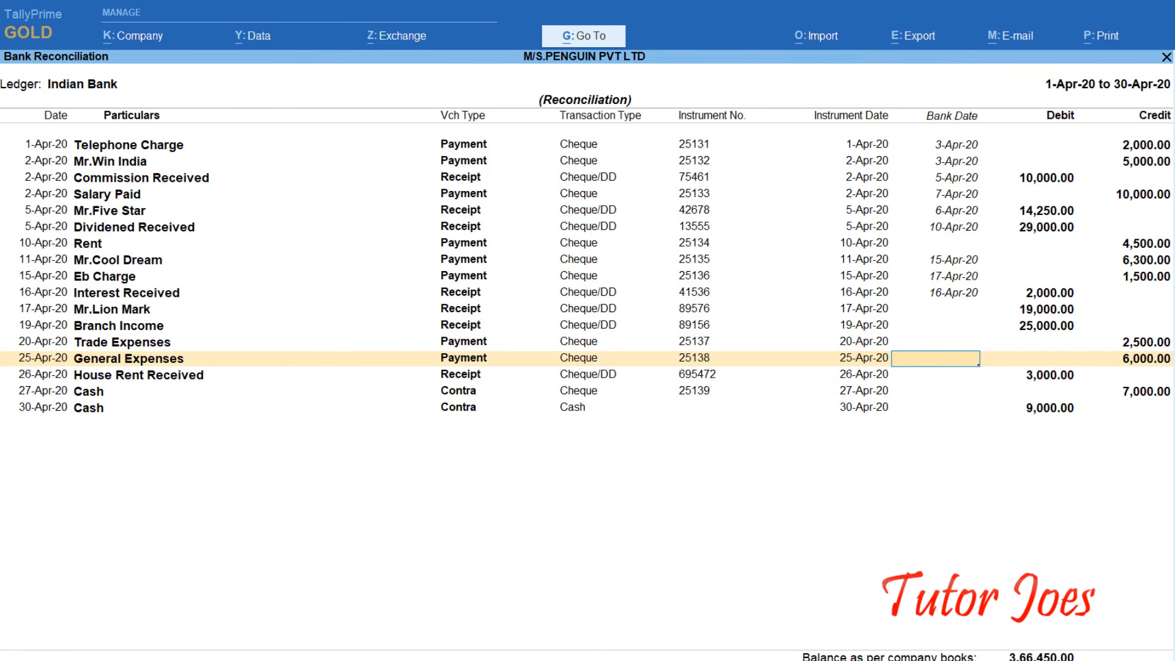
text(25)
key(Return)
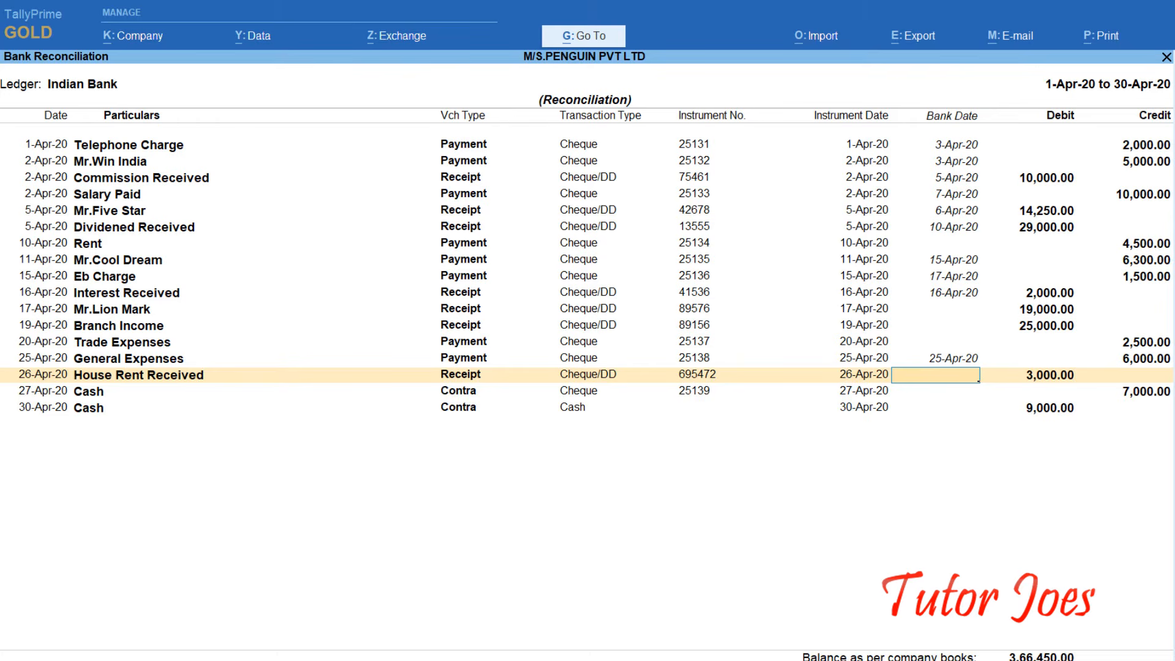
key(Return)
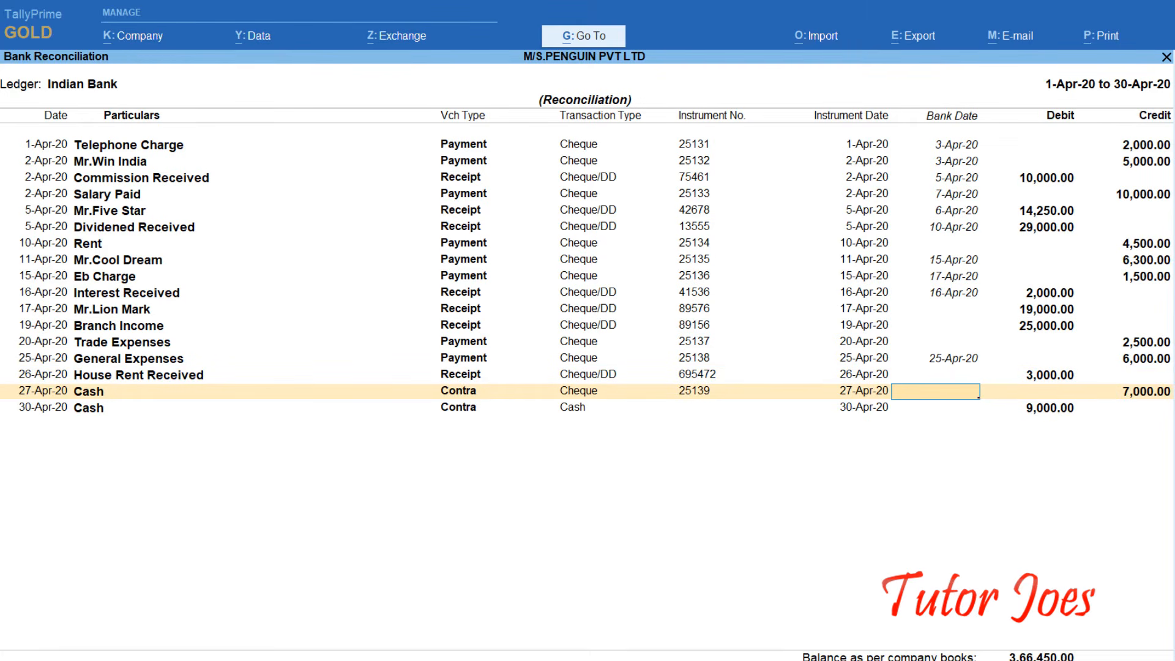
text(30)
key(Return)
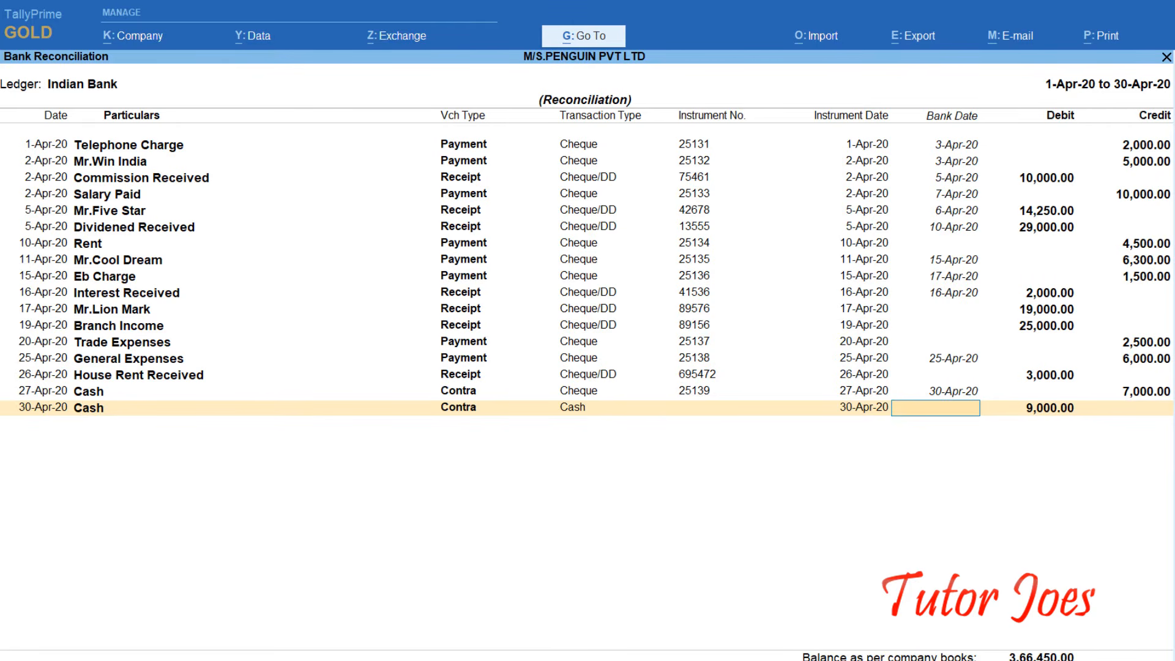
key(Return)
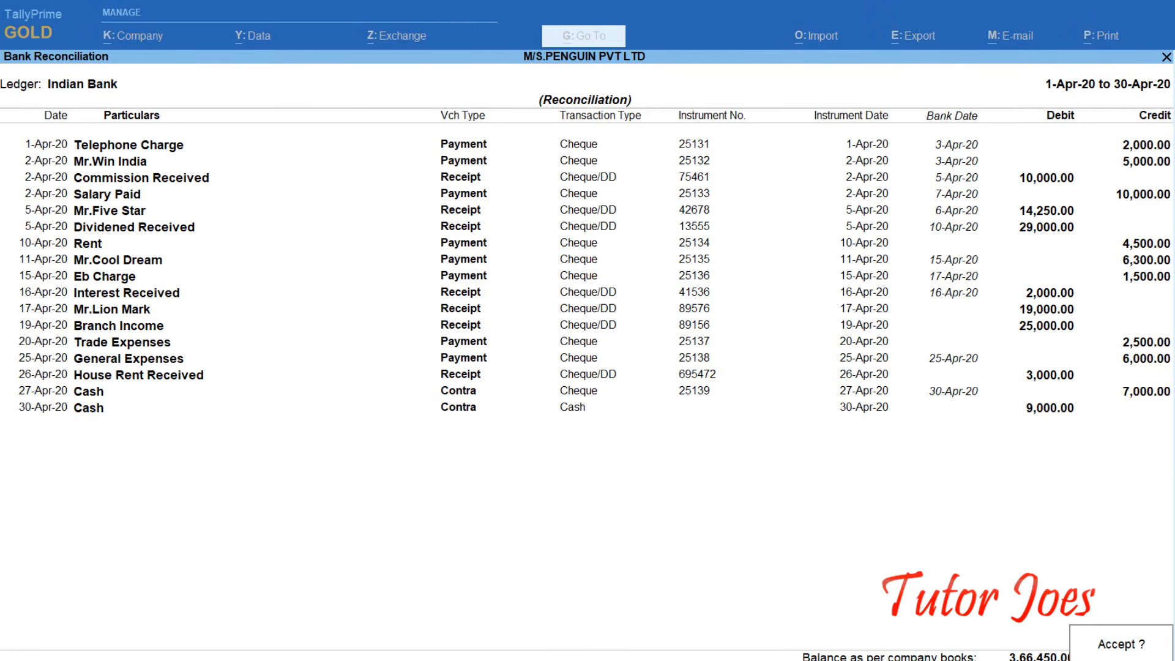
key(Return)
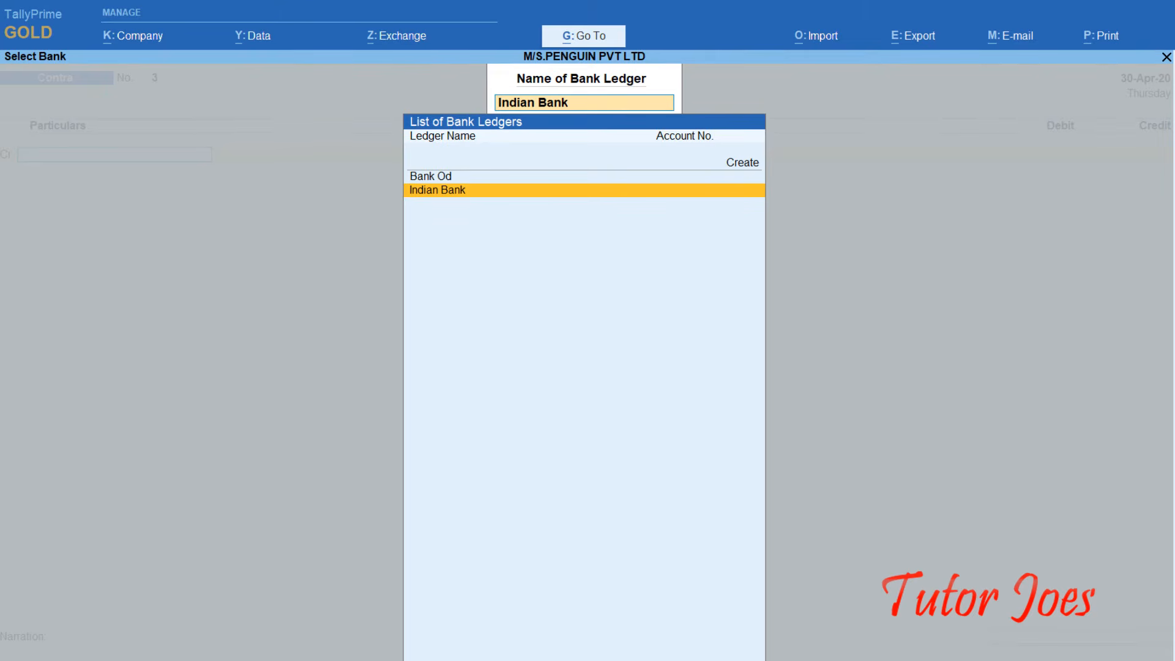
Step: Reopen the Indian Bank reconciliation and compare its remaining entries with the bank statement in Microsoft Word
key(Return)
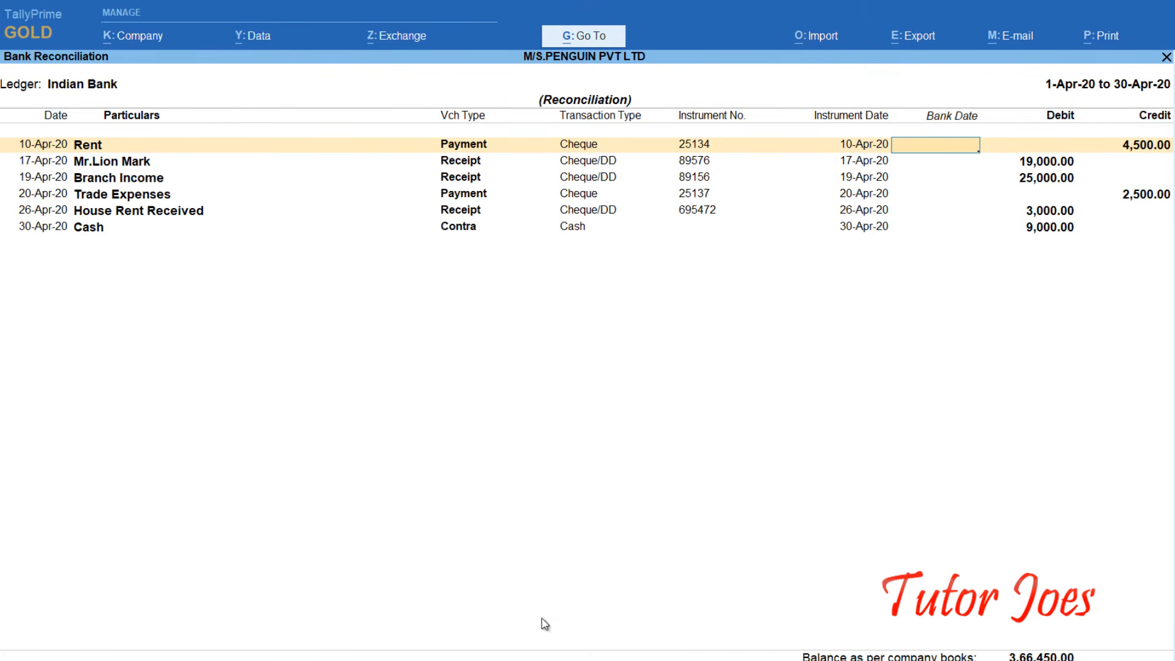
click(477, 660)
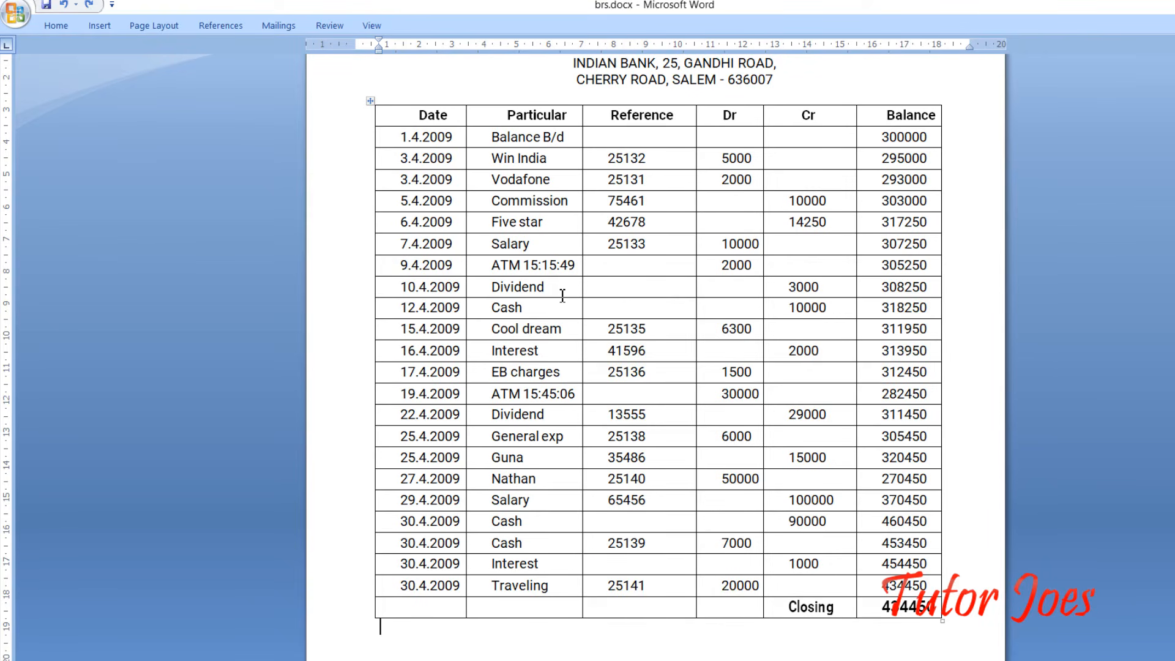
click(500, 265)
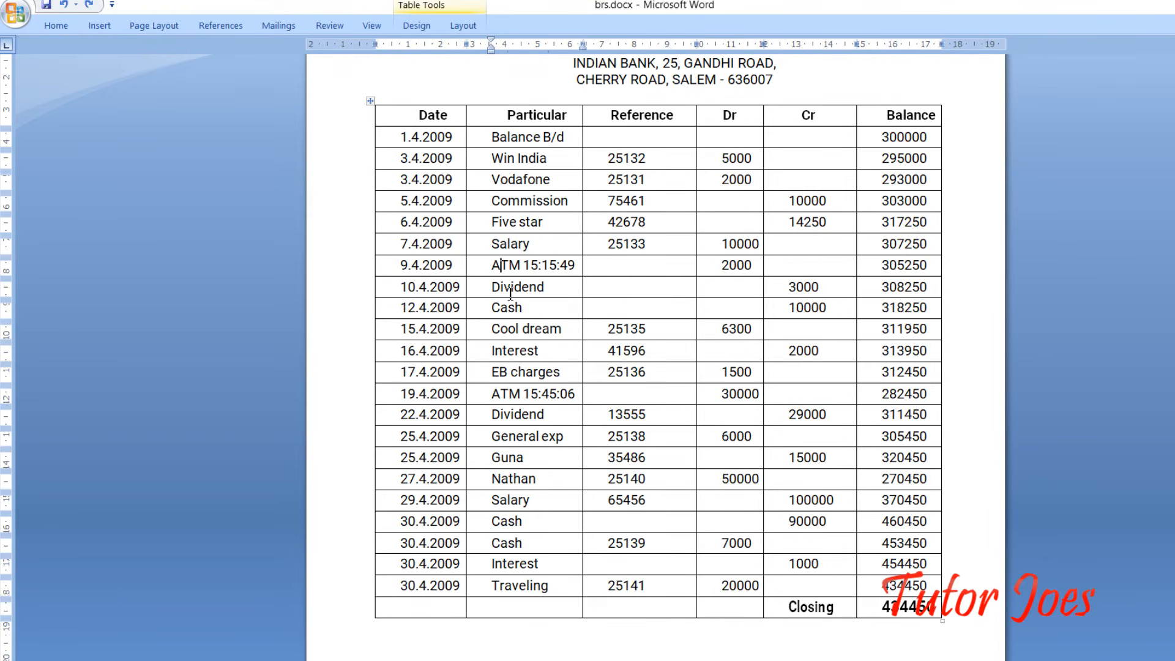
click(551, 475)
click(556, 461)
Step: Shade the statement rows for both ATM entries, 3000 Dividend, references 35486, 25140 and 65456, 90000 Cash, 1000 Interest, and Traveling light blue
drag(389, 270, 454, 269)
drag(588, 271, 916, 272)
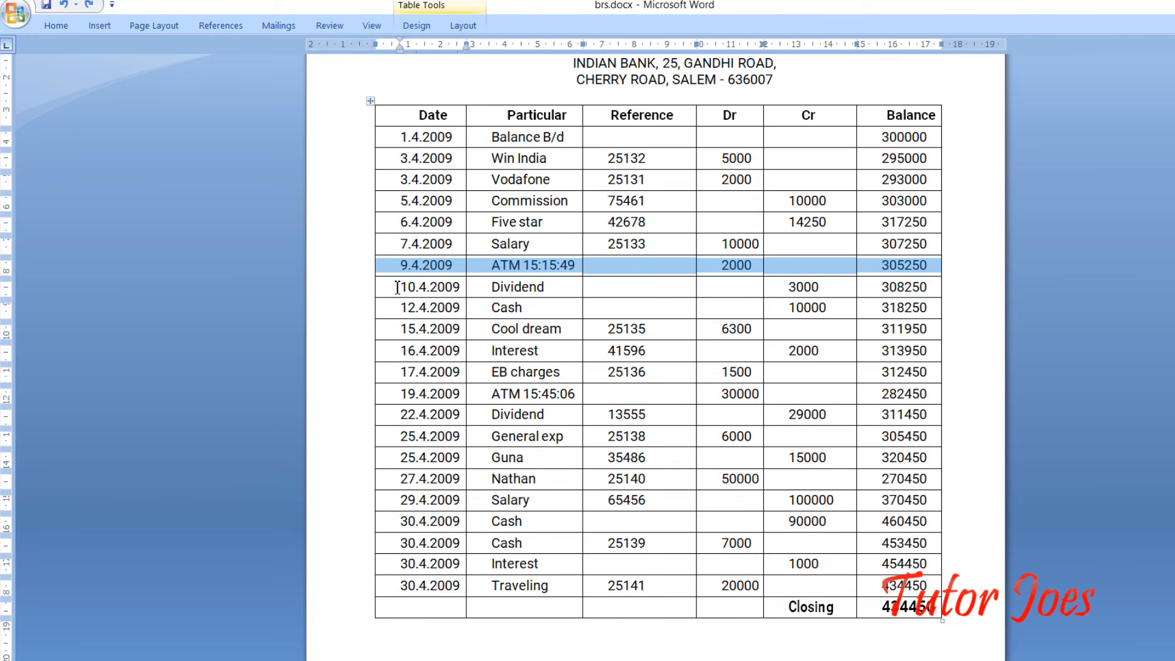
drag(397, 287, 867, 289)
drag(391, 266, 887, 270)
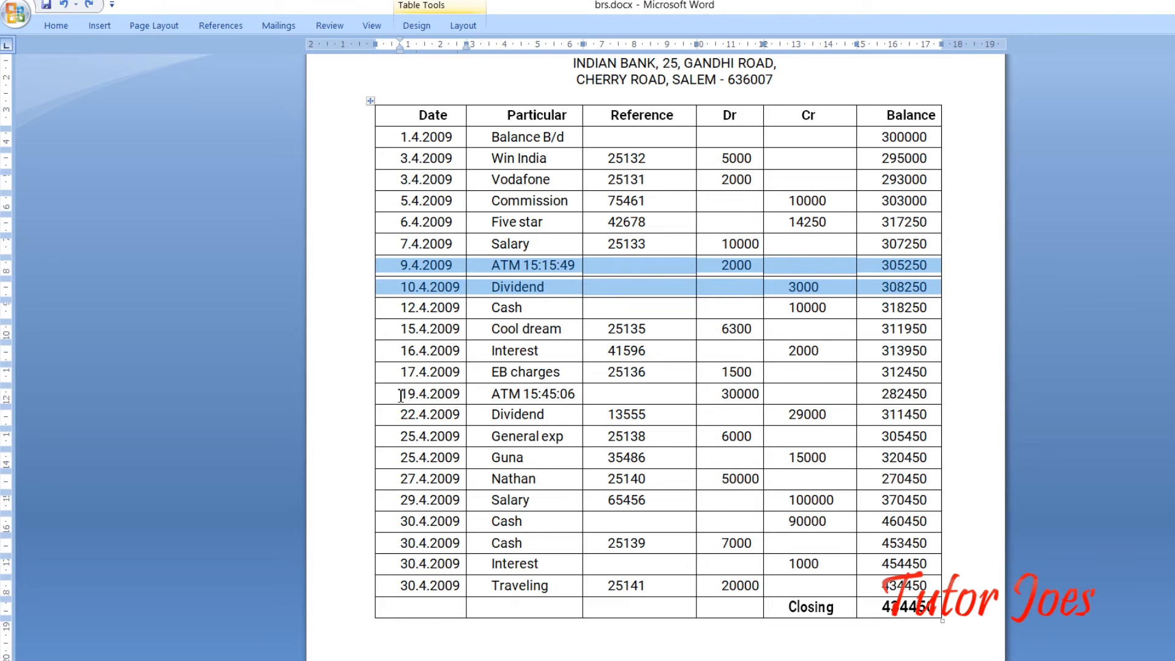
drag(399, 394, 909, 392)
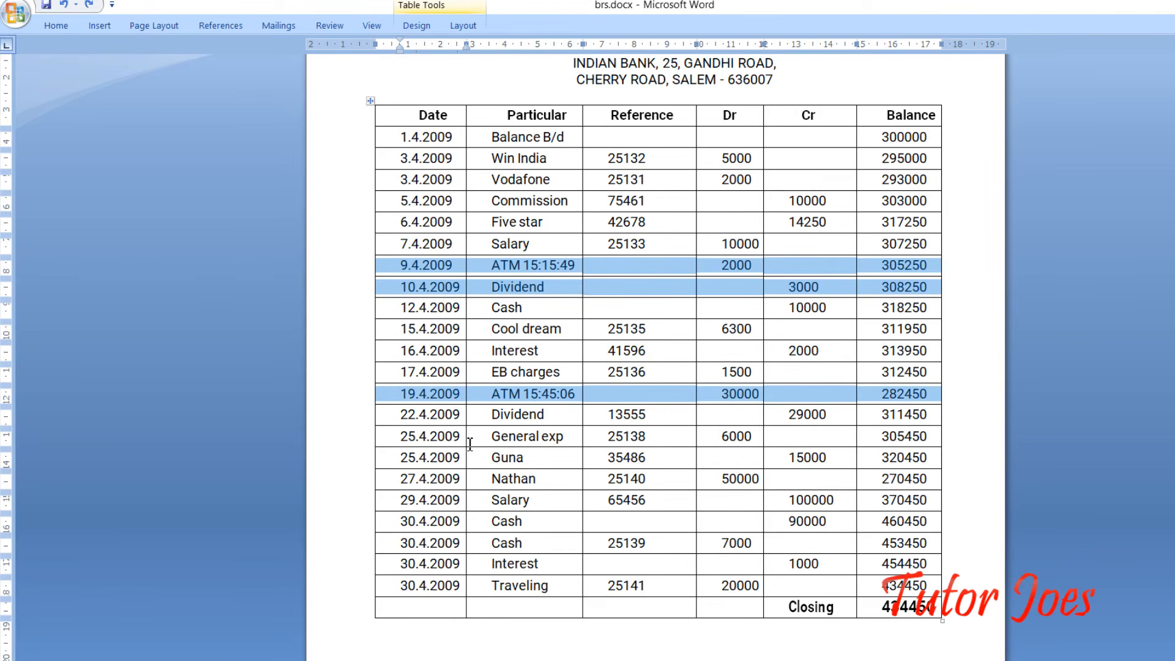
drag(389, 458, 930, 505)
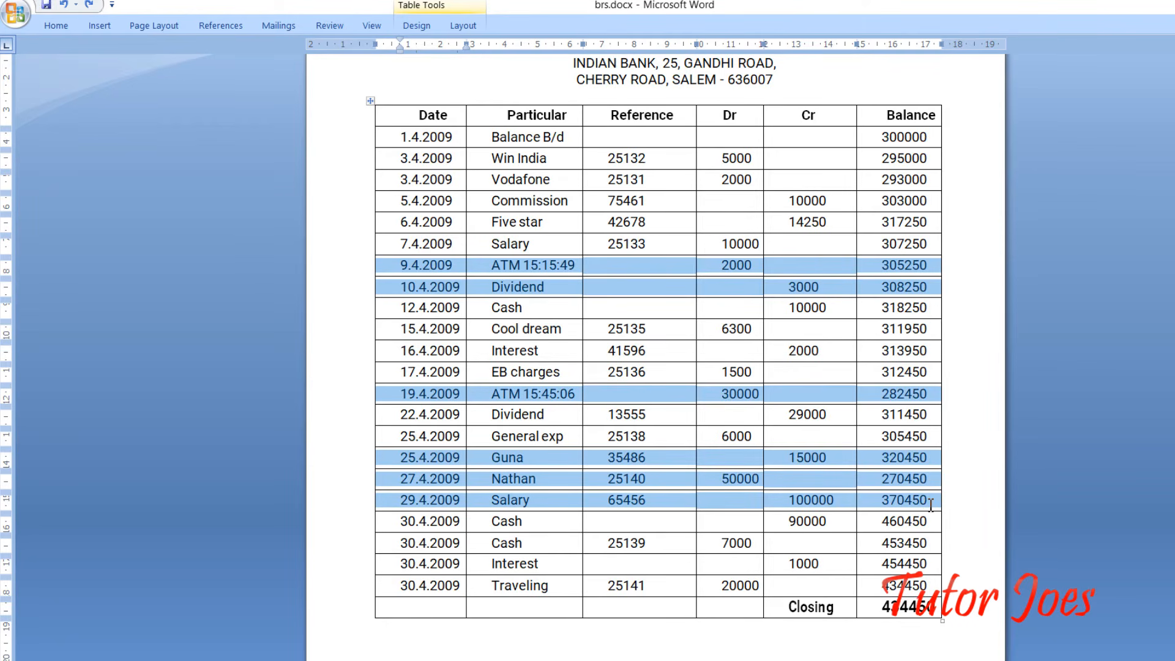
drag(931, 506, 931, 524)
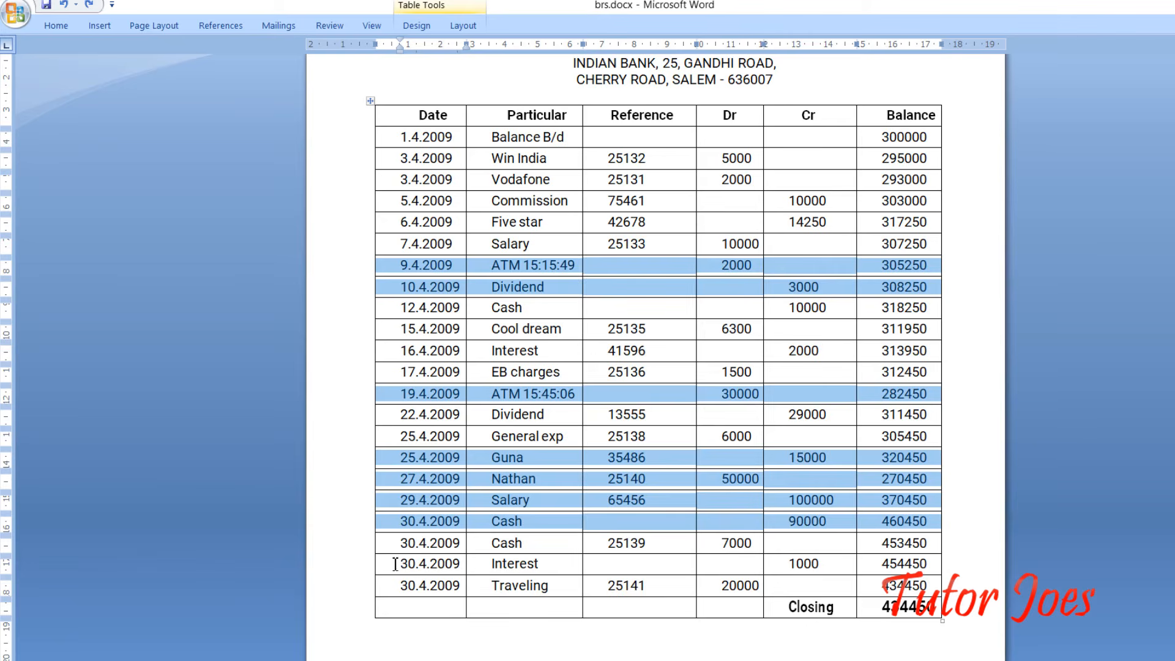
click(534, 580)
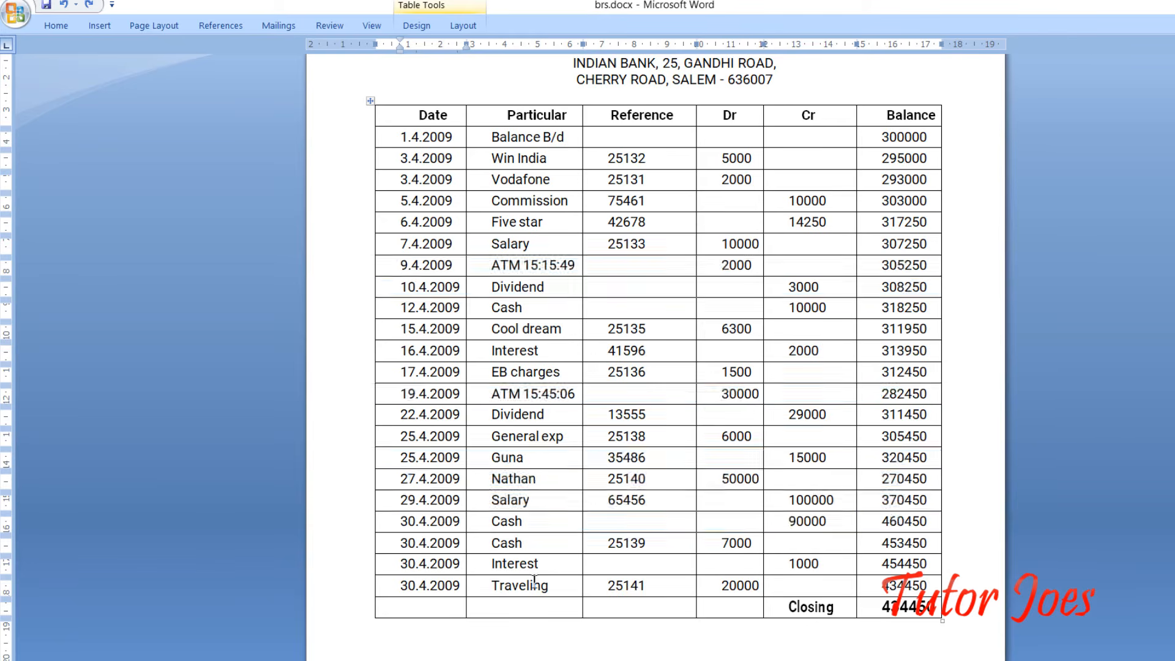
drag(534, 580, 914, 585)
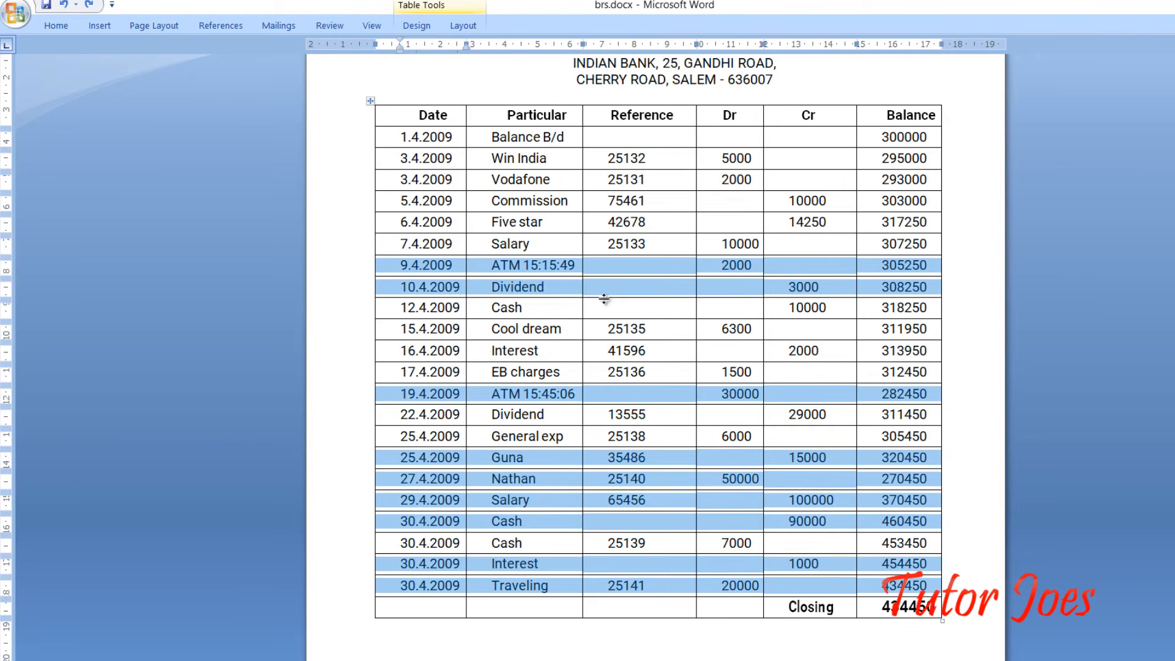
click(417, 26)
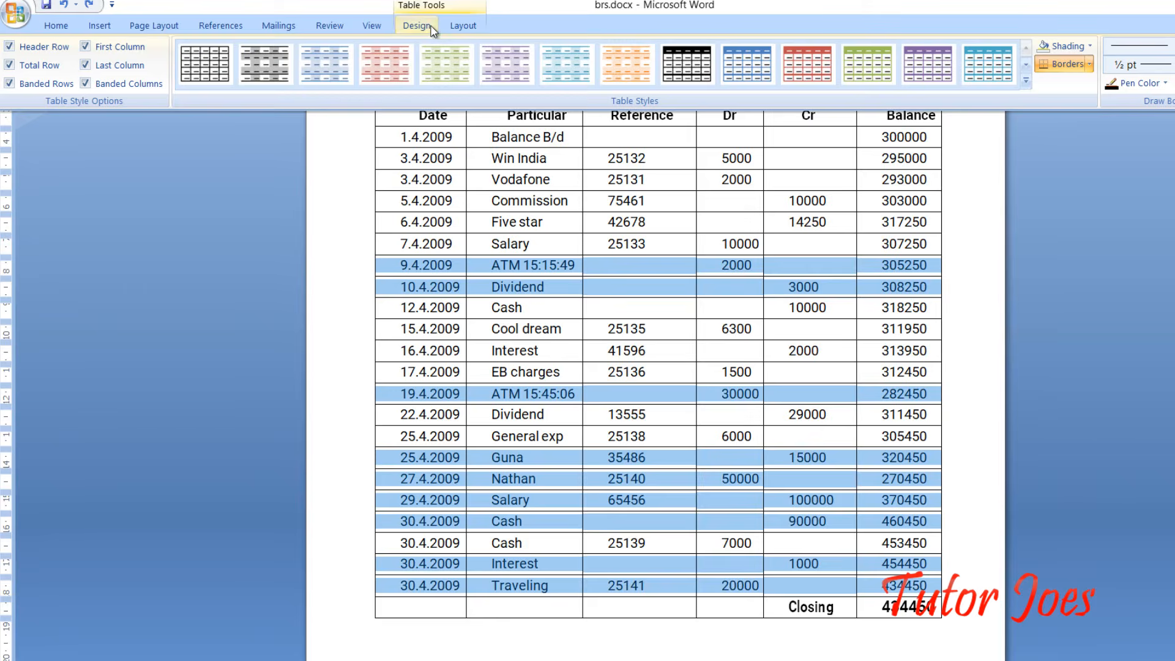
click(1091, 46)
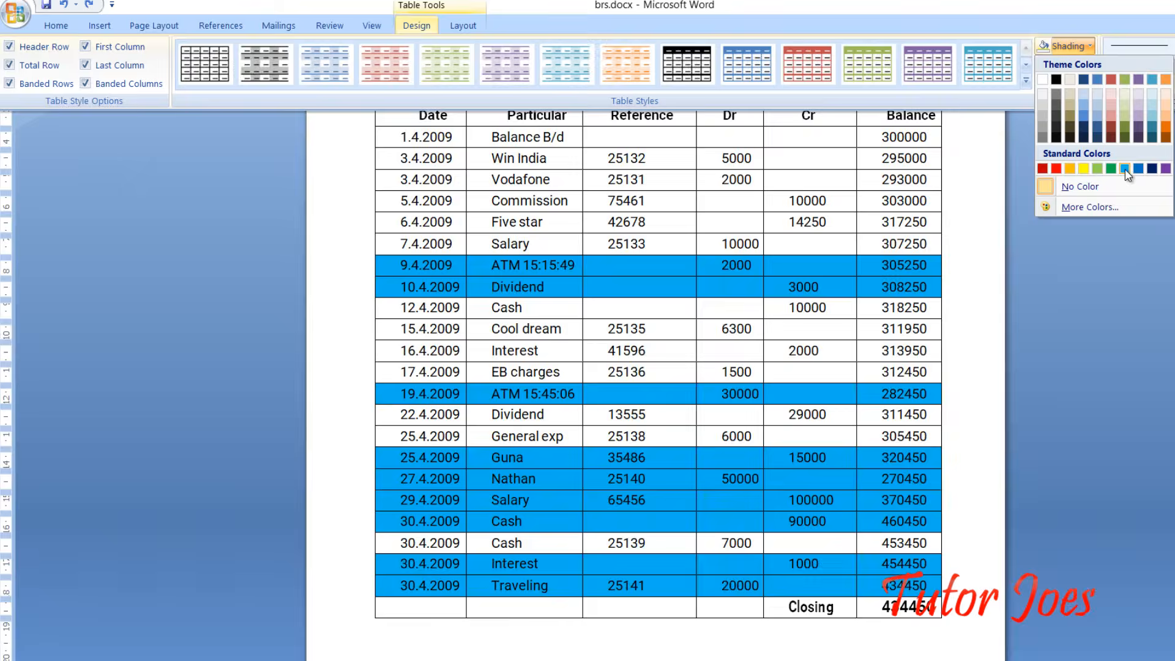
click(1124, 168)
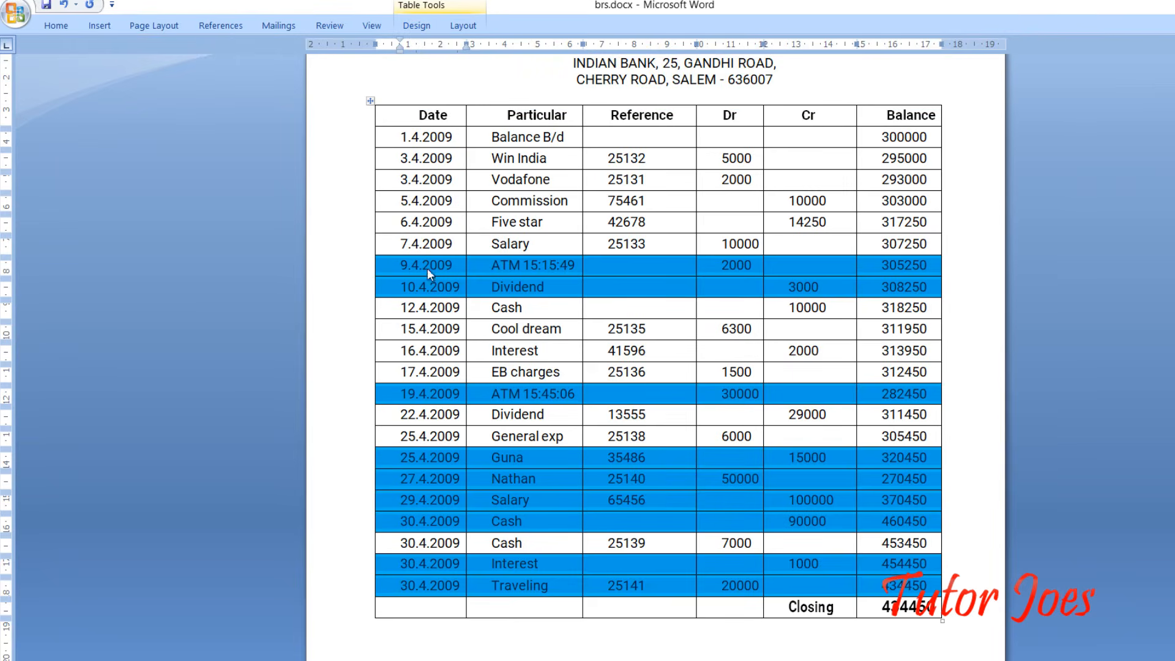
click(474, 268)
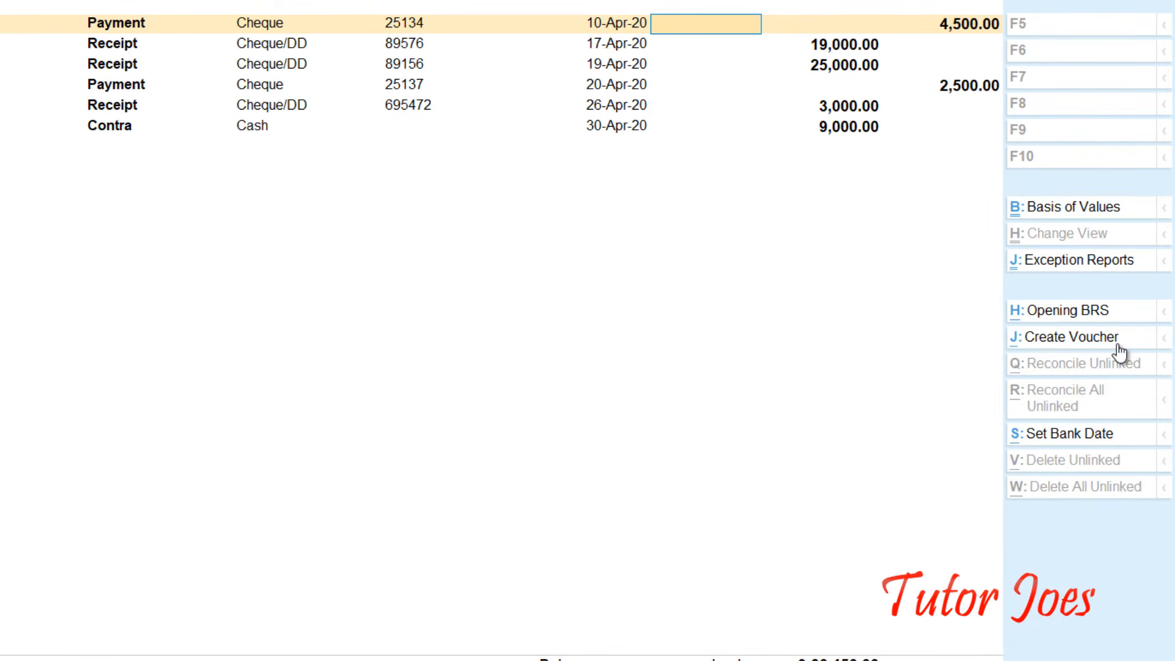
Step: Create a contra voucher from the reconciliation crediting Indian Bank 2,000 as a Cheque without instrument number and debiting Cash
click(1118, 346)
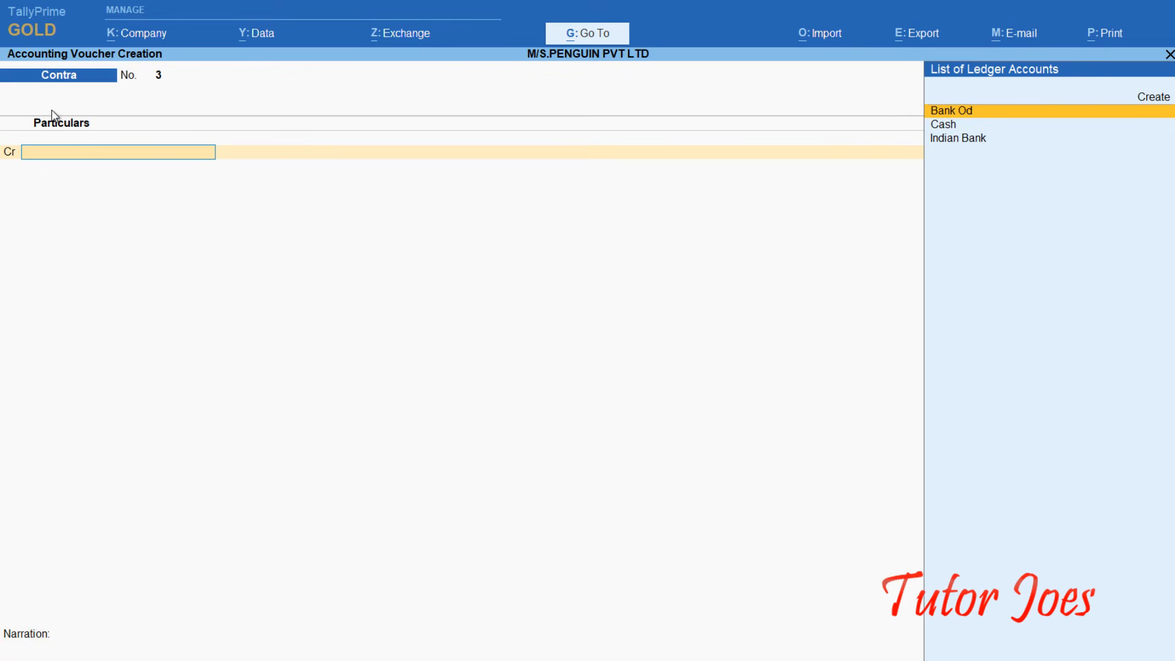
key(Down)
key(Down)
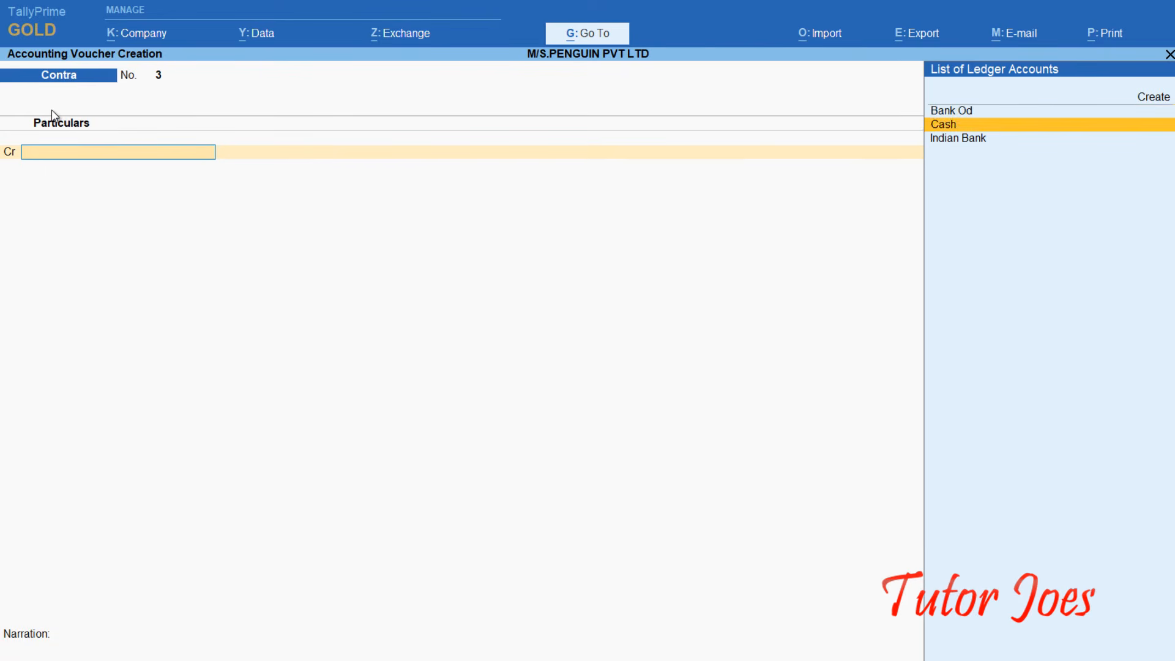
key(Return)
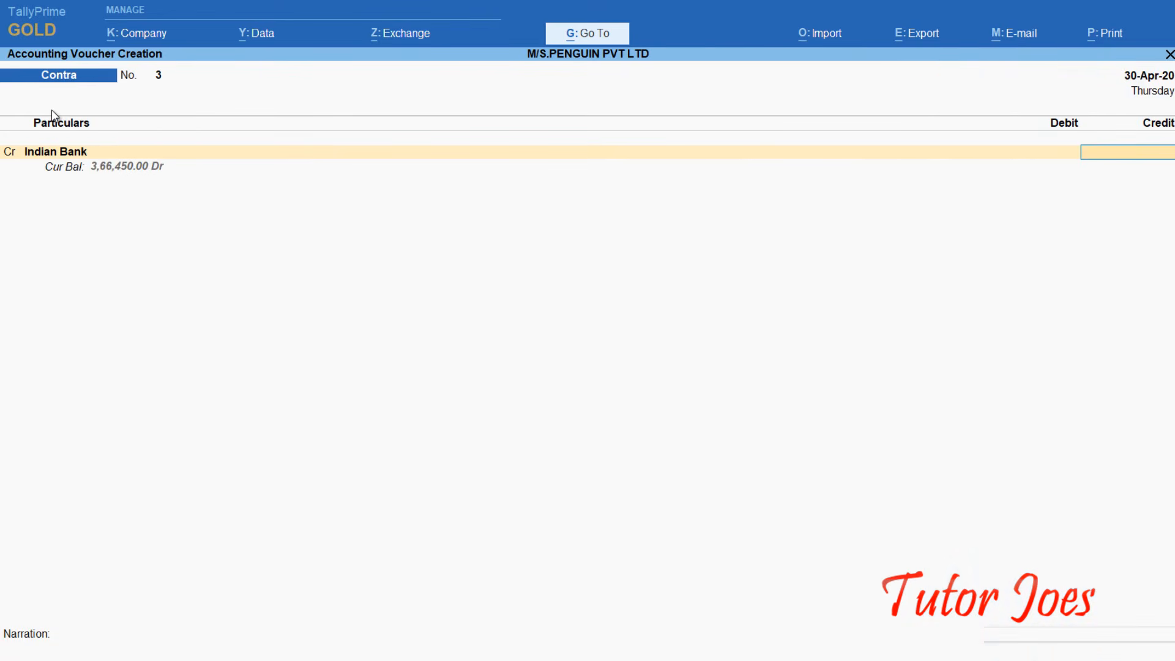
text(2,0)
text(0)
text(00)
key(Return)
key(Return)
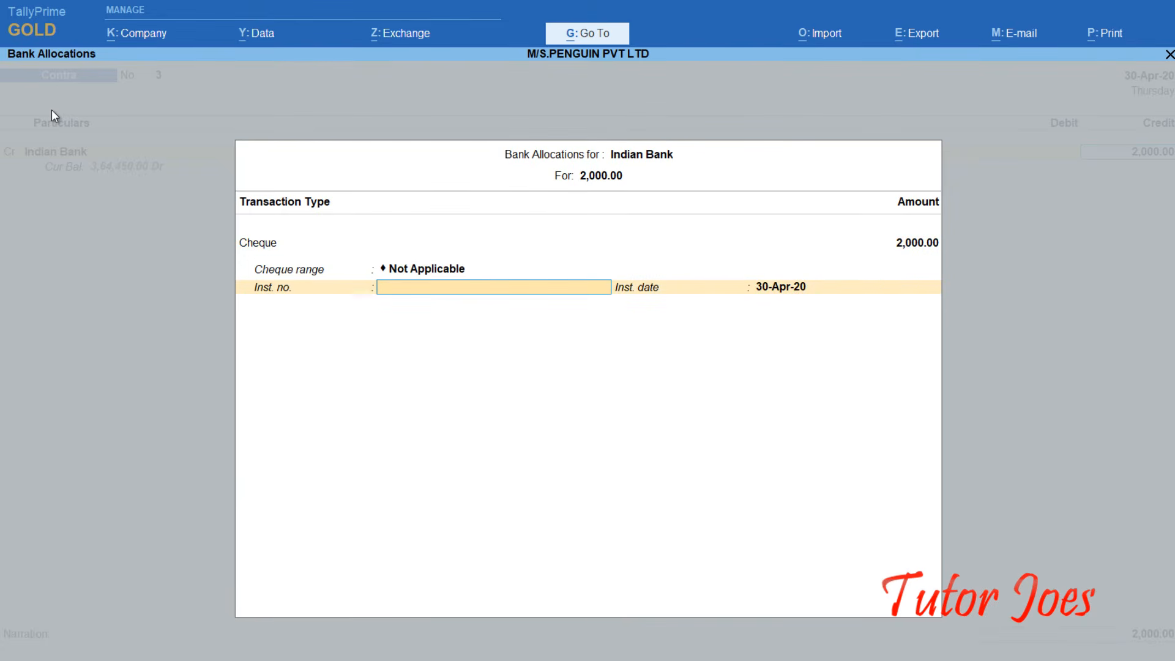
key(Return)
key(Return)
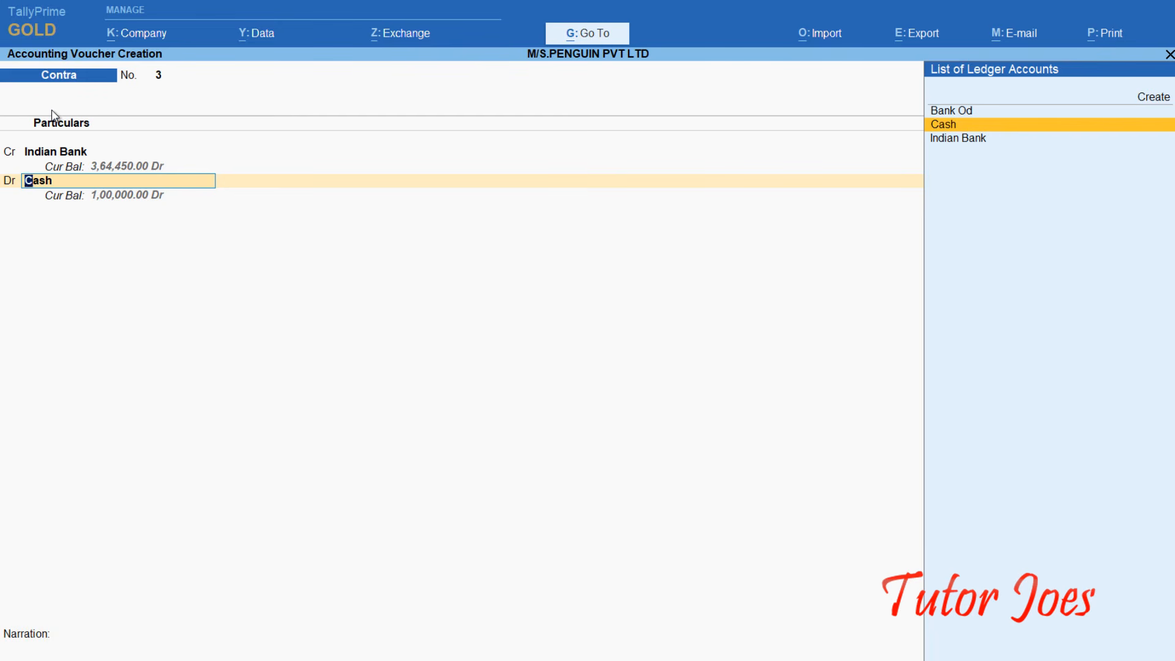
Step: Date the 2,000 contra voucher 9-4 and save it
key(F2)
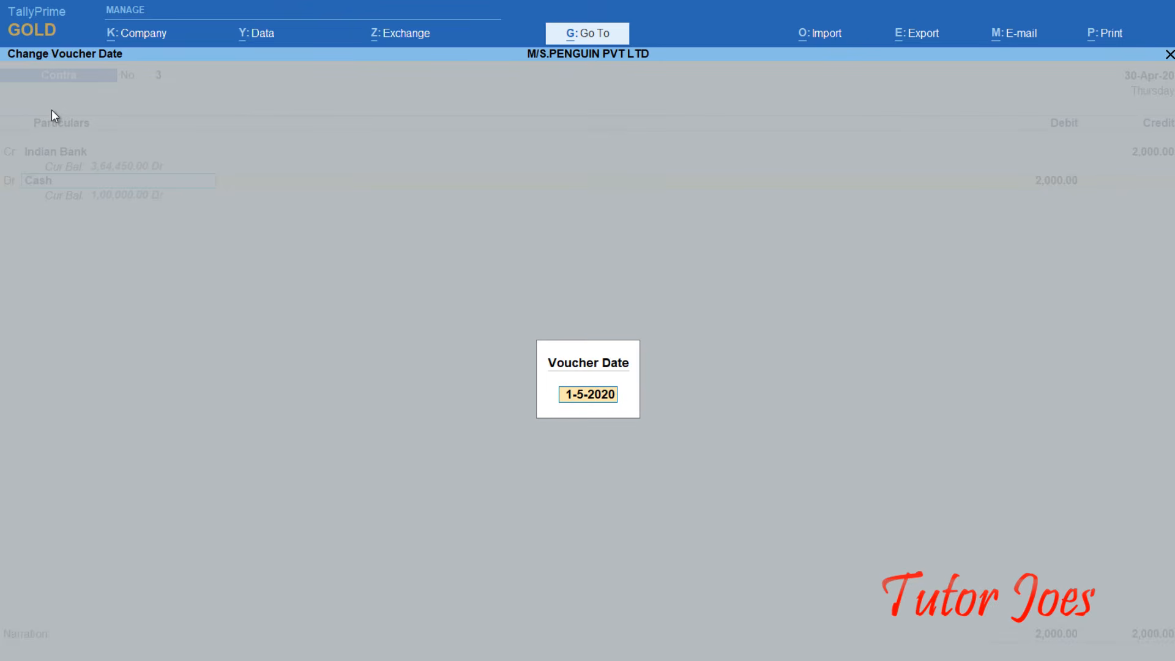
text(9-4)
key(Return)
key(ctrl+a)
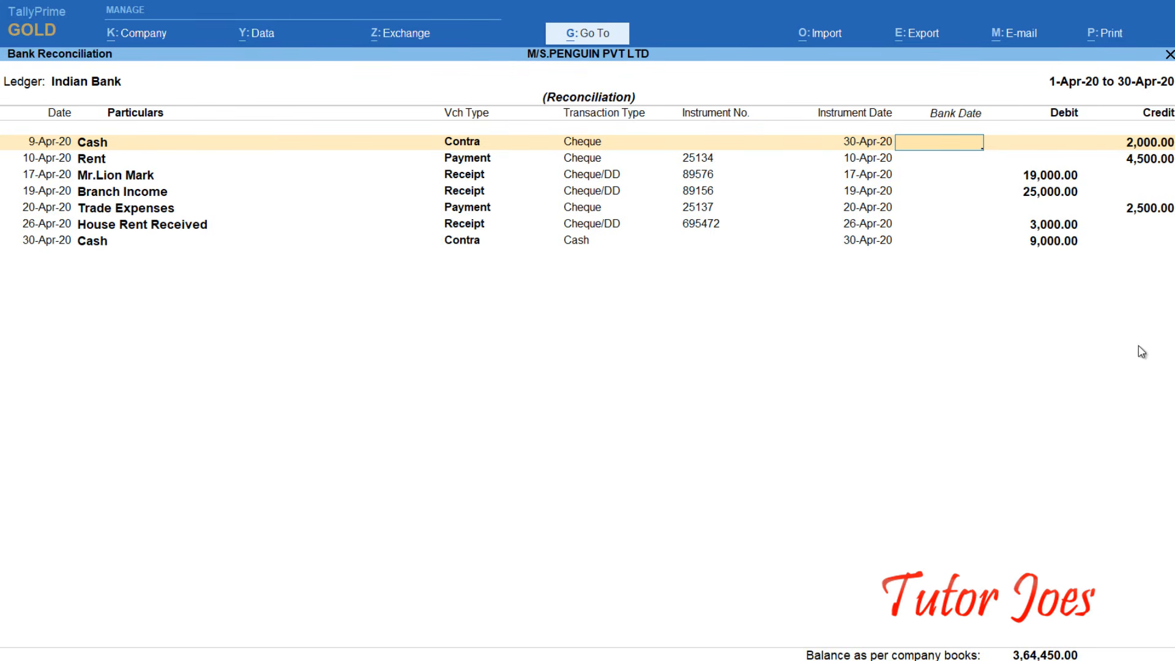
Step: Record and save a receipt voucher crediting Dividened Received 3,000 and debiting Indian Bank
key(alt+c)
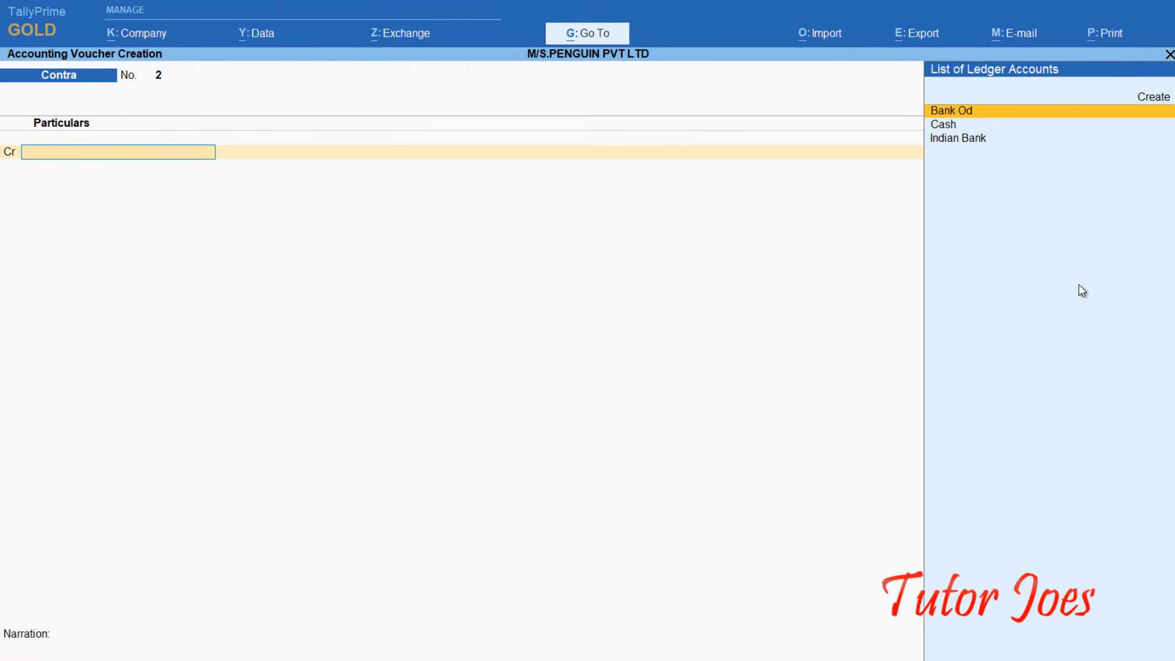
key(F6)
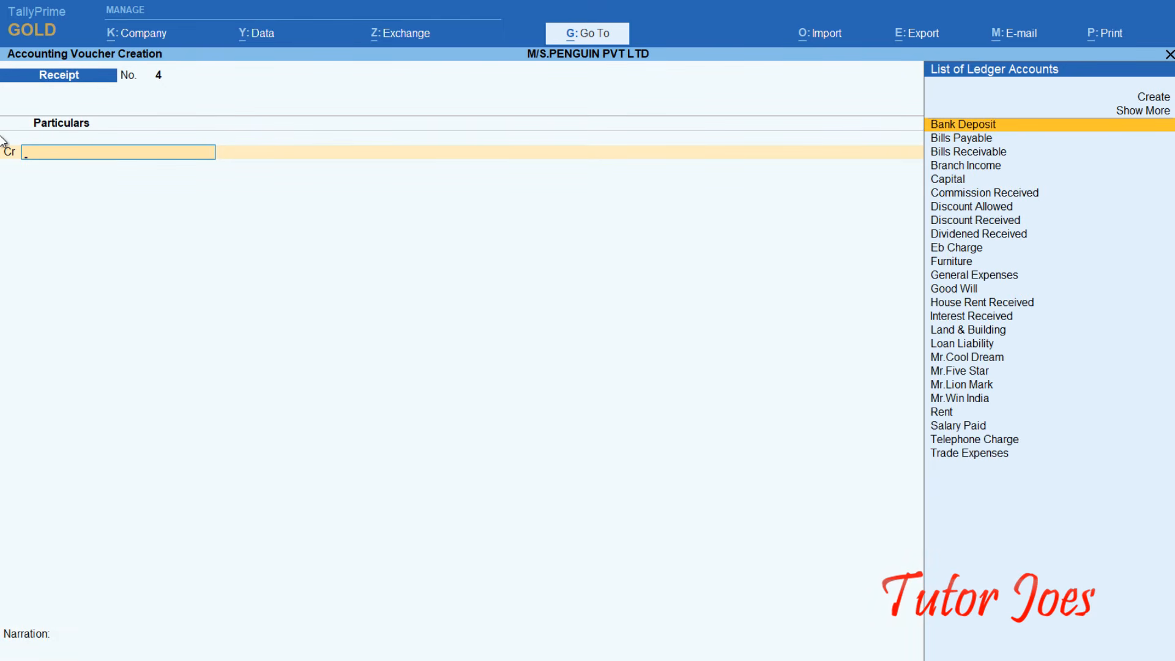
text(D)
key(Down)
key(Down)
key(Down)
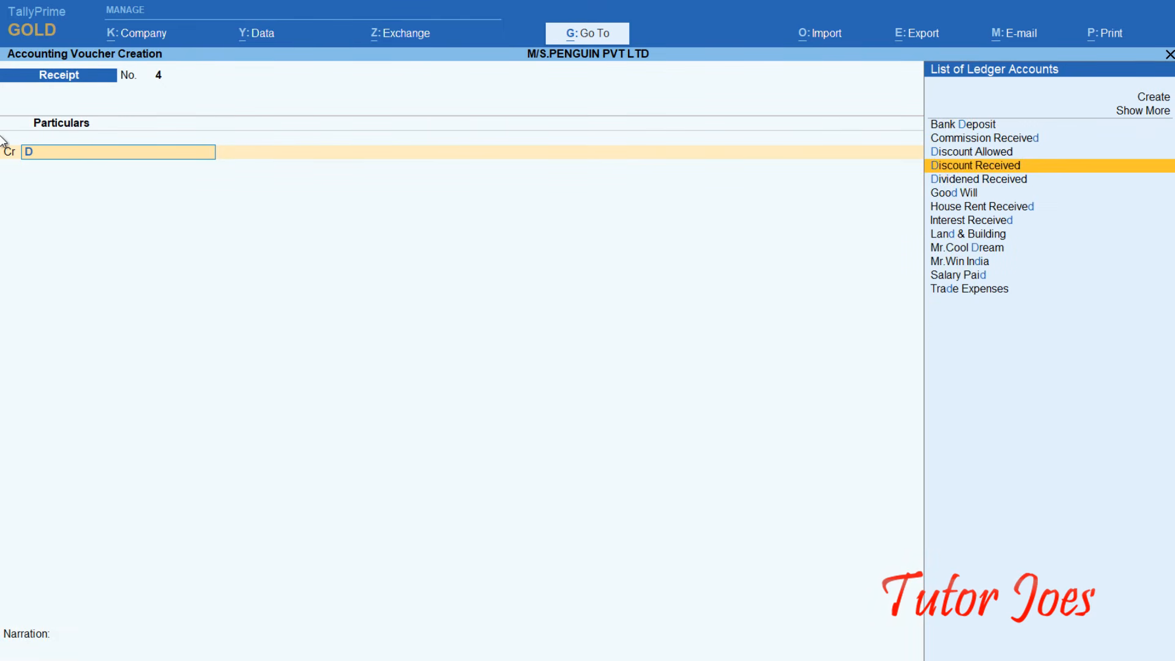
key(Return)
text(3000)
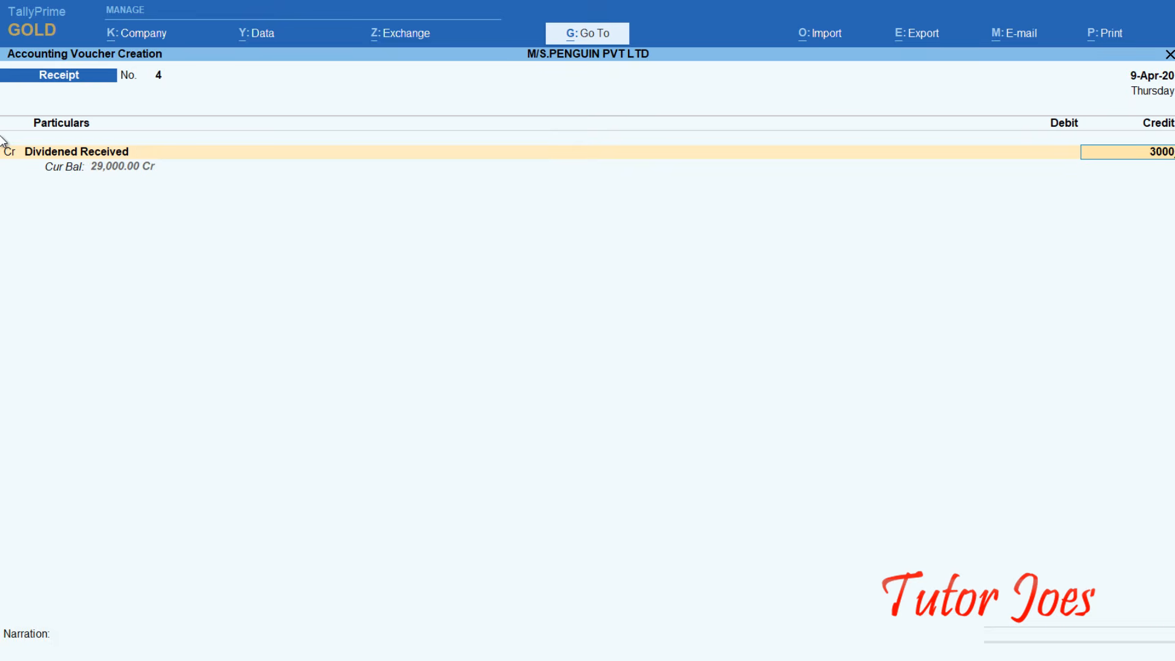
key(Return)
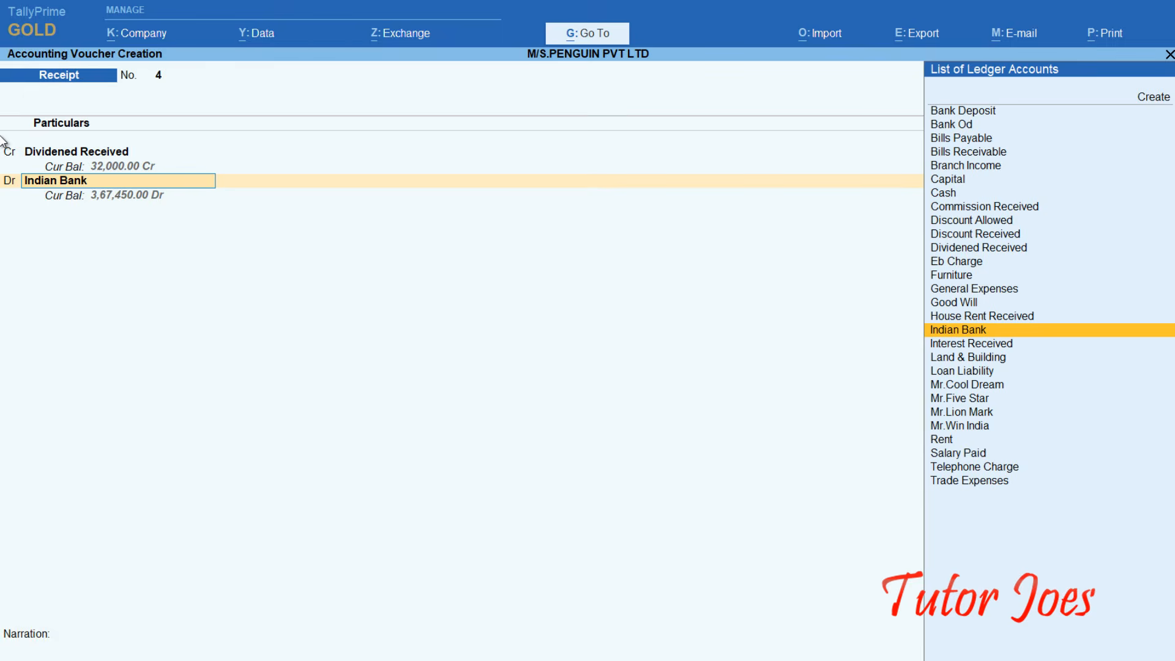
key(Return)
key(ctrl+a)
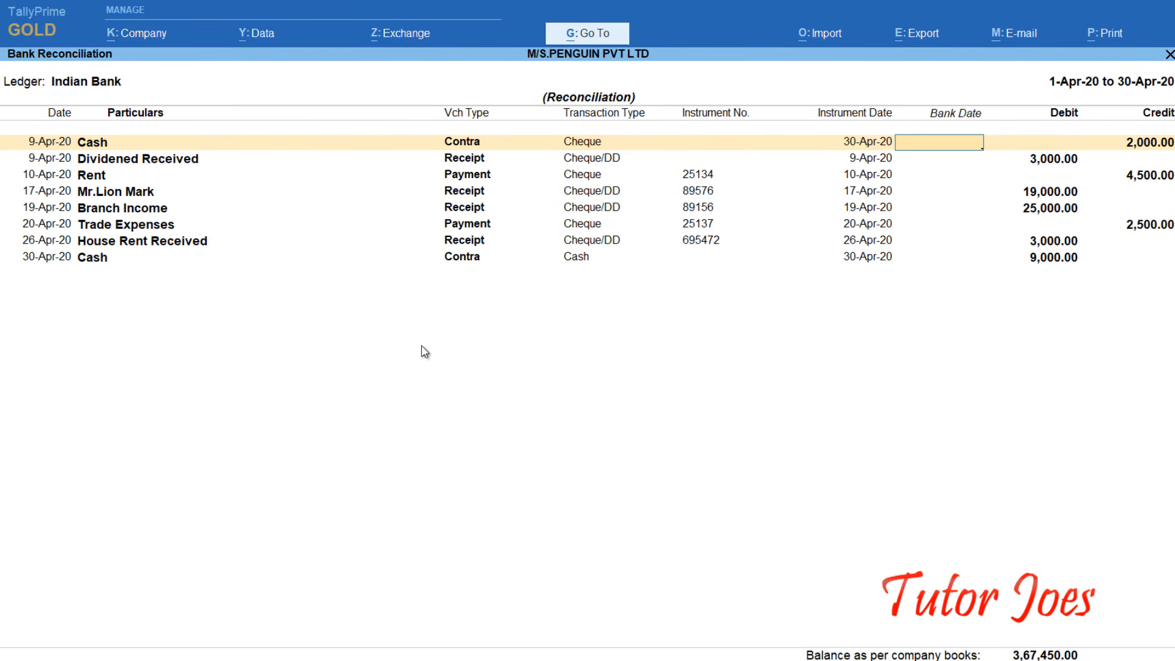
Step: Leave the reconciliation and record a contra voucher crediting Cash 10,000 and debiting Indian Bank
key(Escape)
key(y)
key(Escape)
key(Escape)
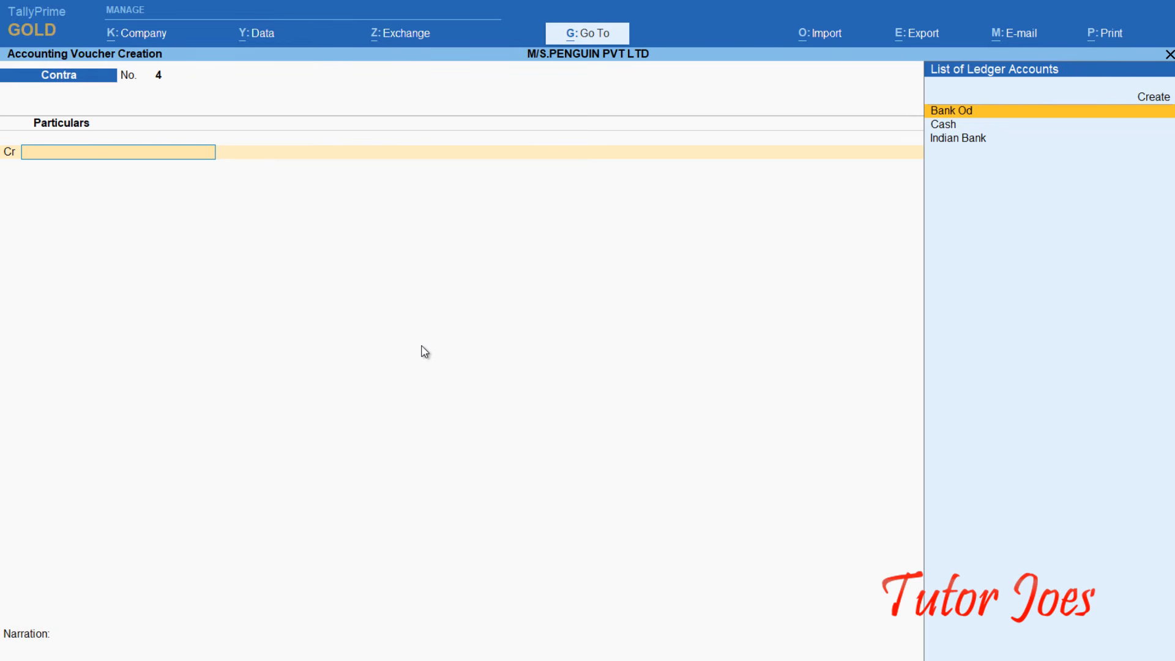
key(Down)
key(Return)
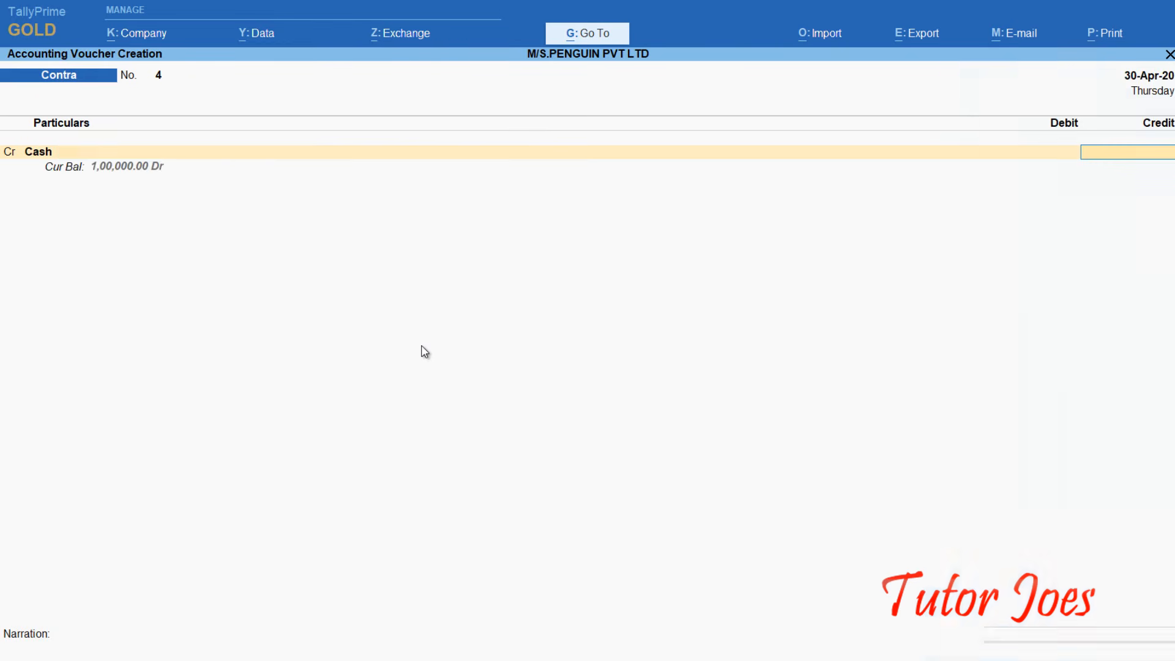
text(10000)
key(Return)
key(Return)
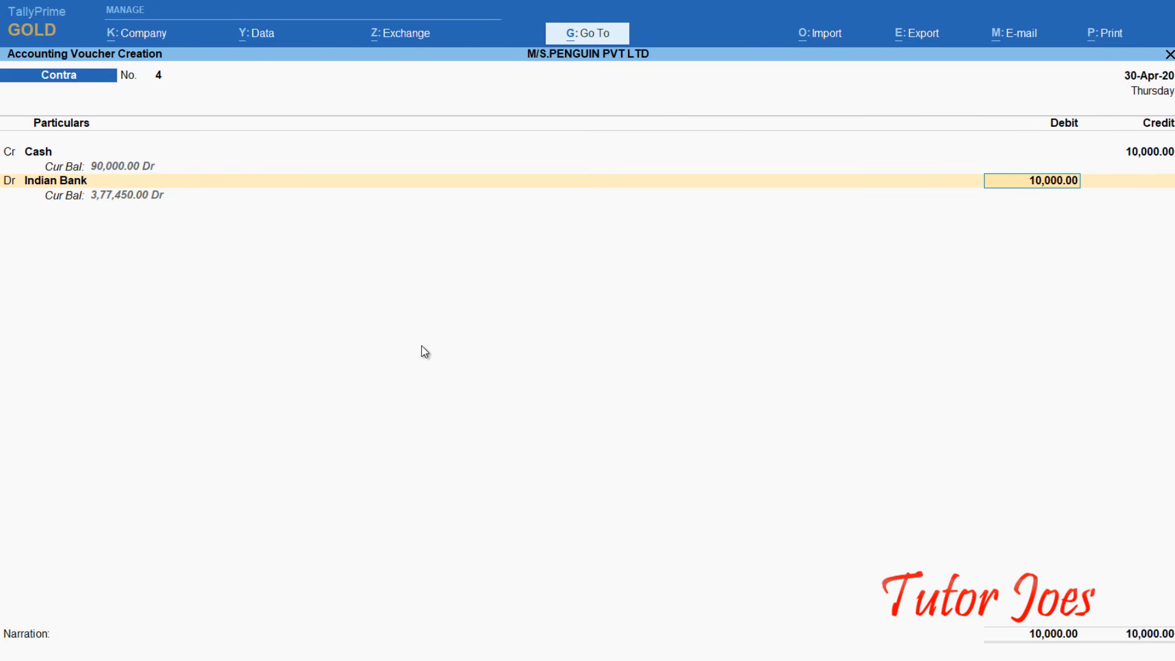
key(Return)
key(Return)
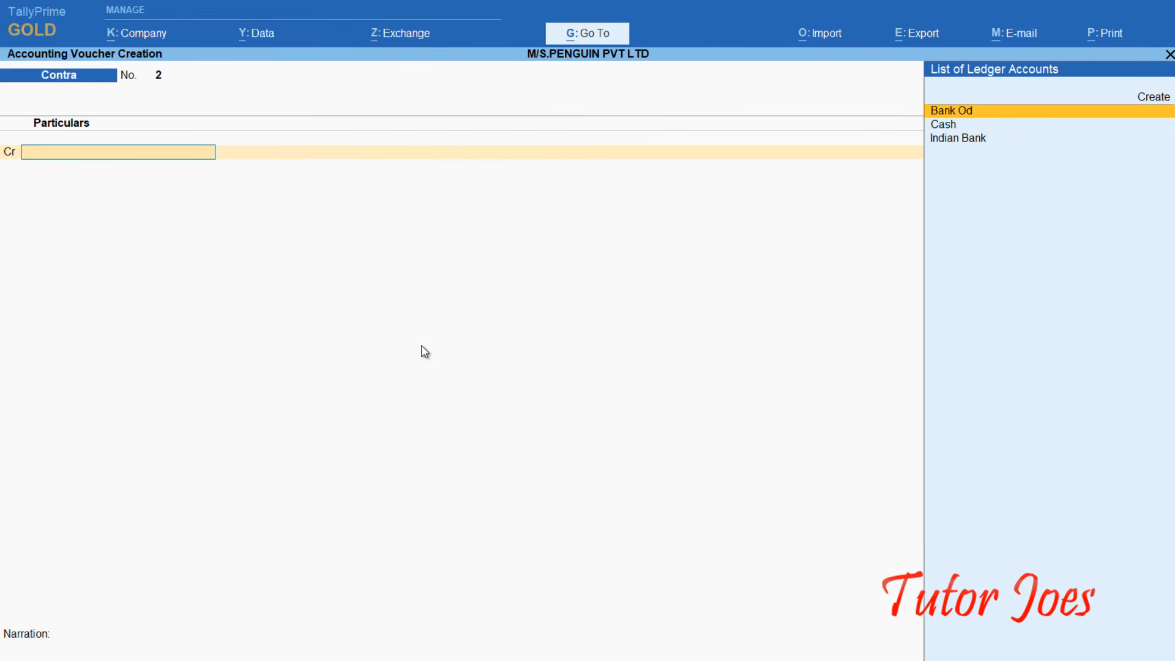
Step: Enter a contra voucher crediting Indian Bank 30,000 and debiting Cash, accepting the default bank allocation
key(Down)
key(Down)
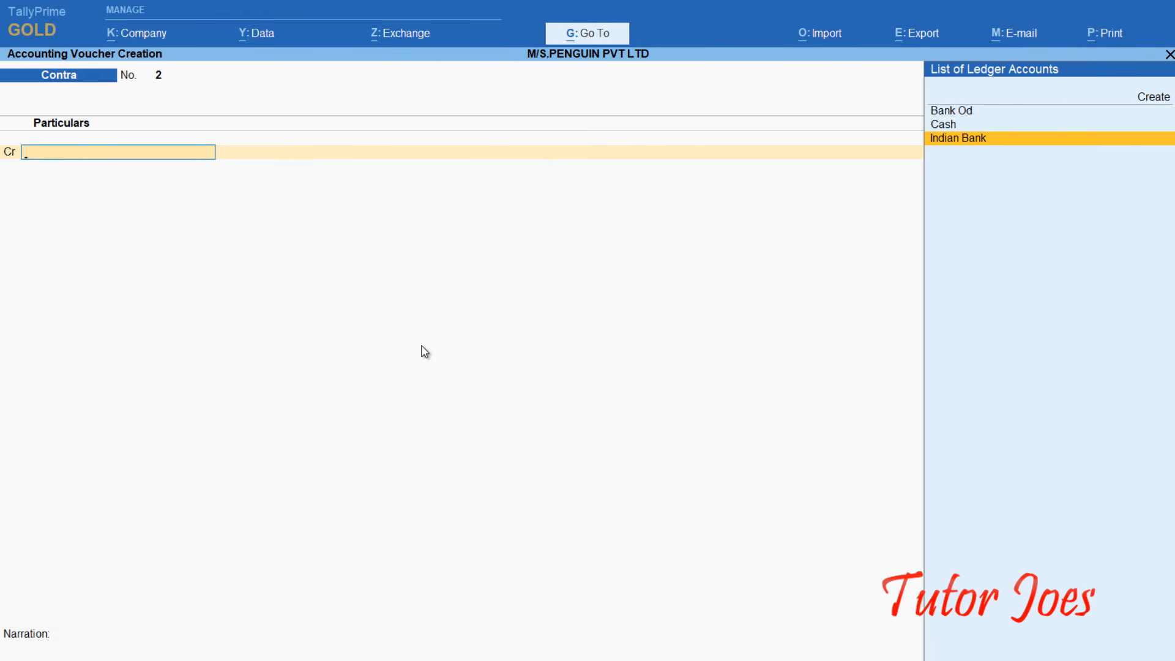
key(Return)
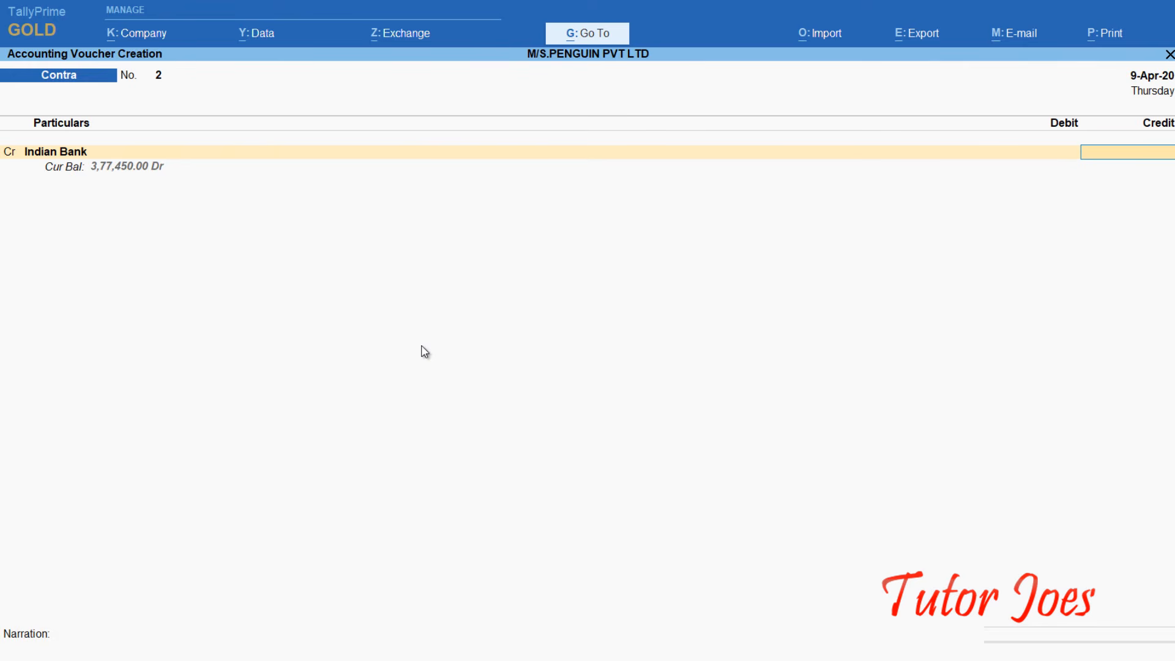
text(30000)
key(Return)
key(Return)
key(Return)
key(Return)
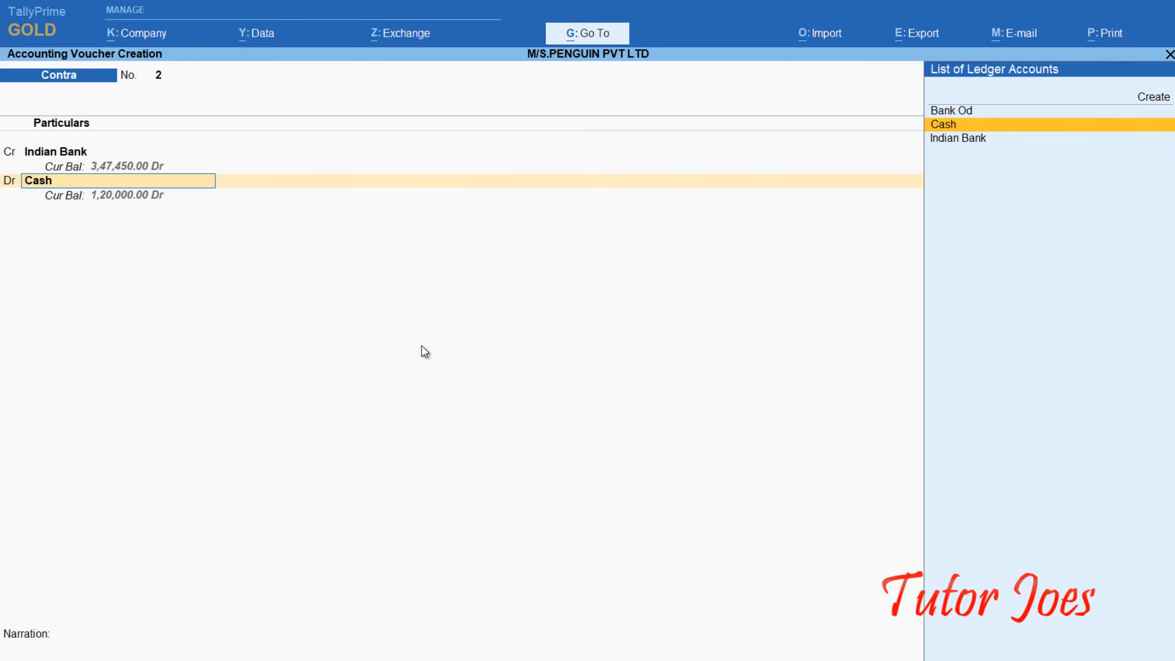
Step: Date the 30,000 contra voucher 19-4 and save it
key(F2)
text(1-)
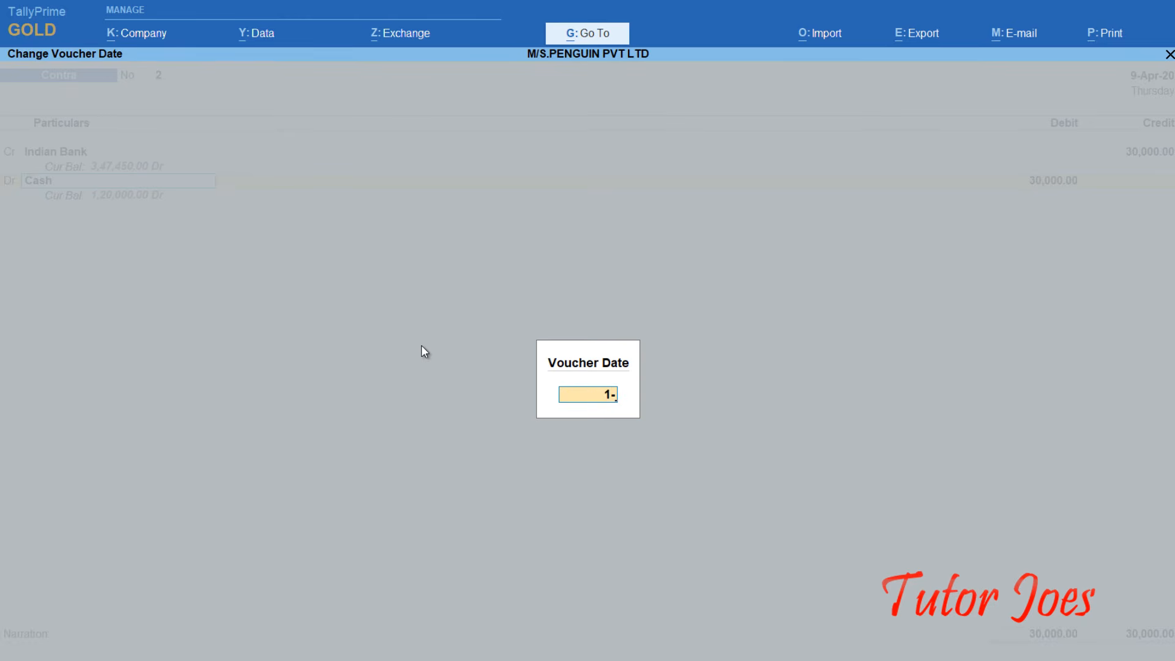
key(BackSpace)
text(9-4)
key(Return)
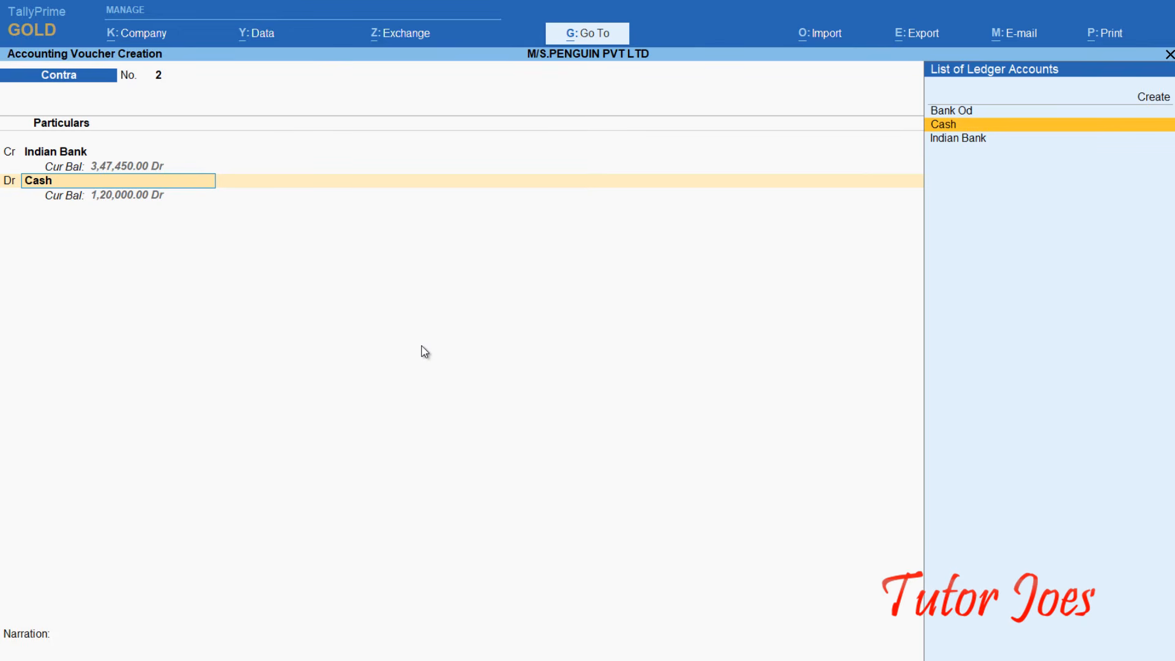
key(ctrl+a)
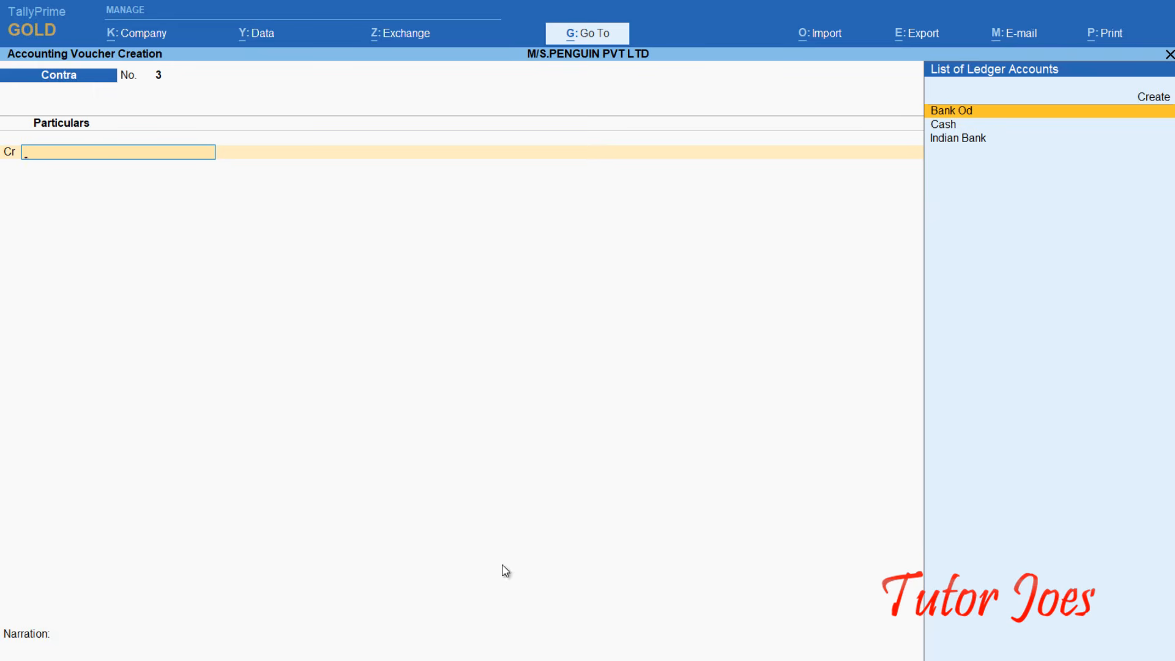
Step: Check the party and credit amount for reference 35486 in the Microsoft Word statement, and start a receipt voucher in TallyPrime
key(alt+Tab)
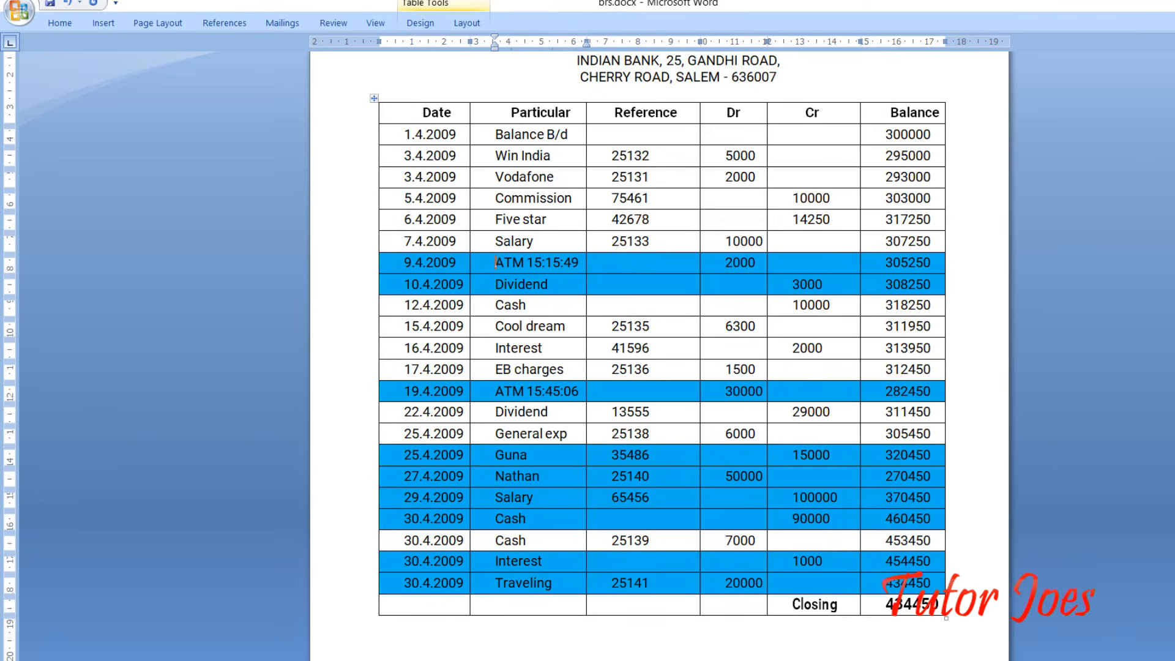
double_click(519, 457)
drag(793, 456, 834, 460)
click(834, 460)
key(alt+Tab)
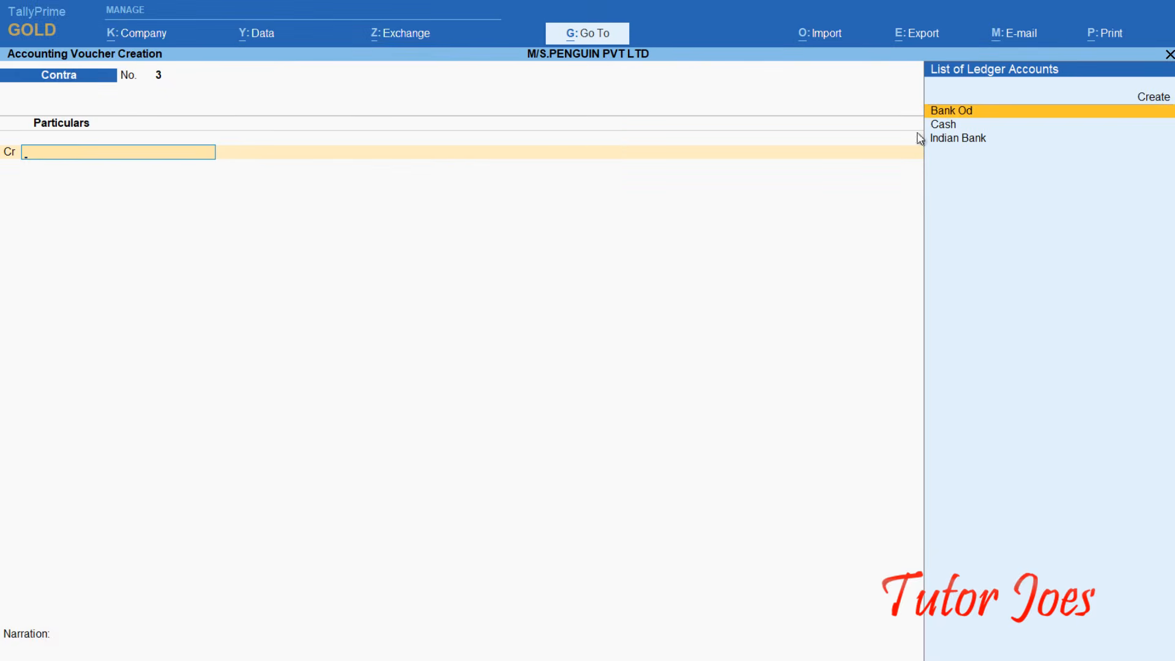
key(F6)
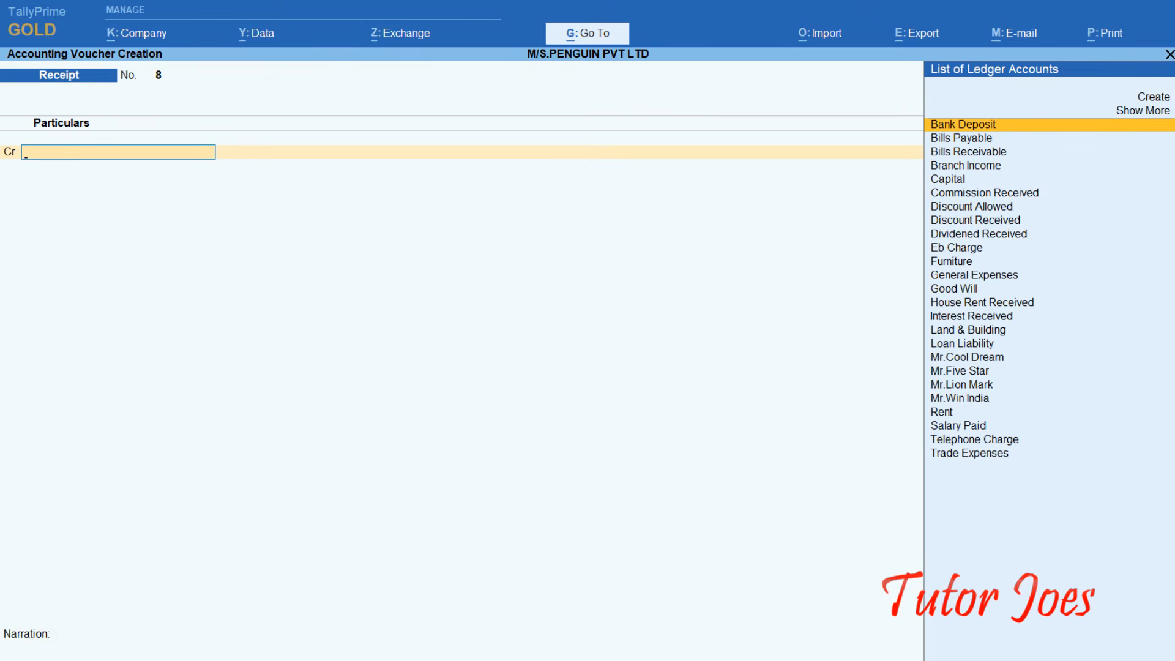
Step: Create a ledger with the party's name under Sundry Creditors, keeping bill-by-bill balances and no credit-days check, for the receipt's credit line
key(alt+c)
text(G)
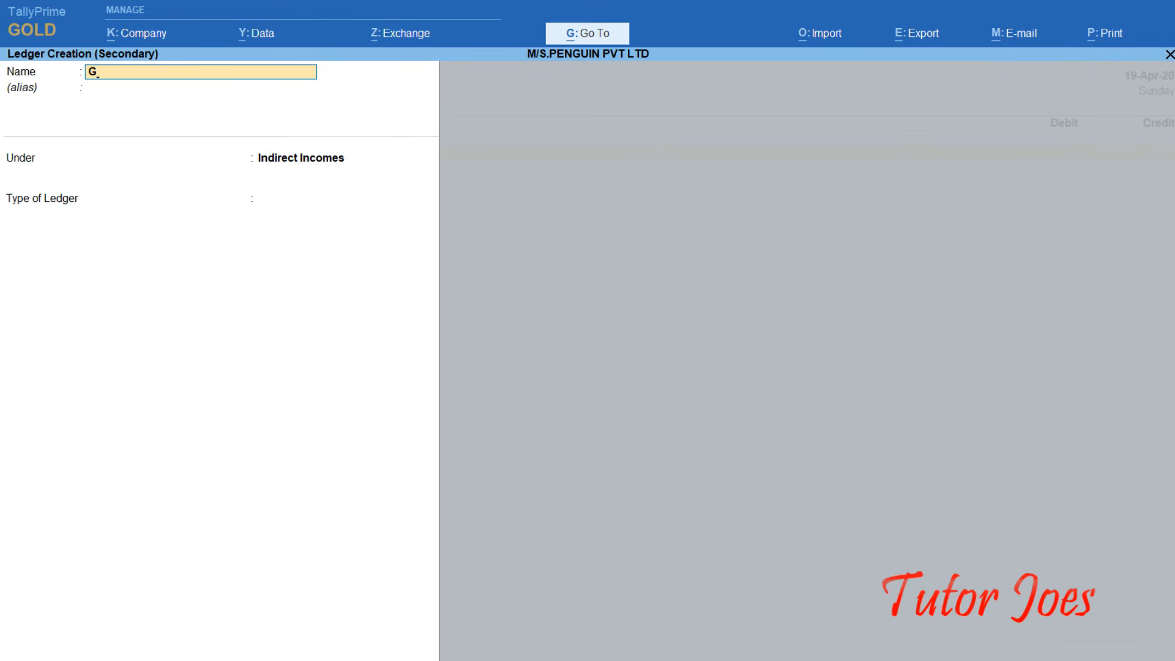
text(una)
key(Return)
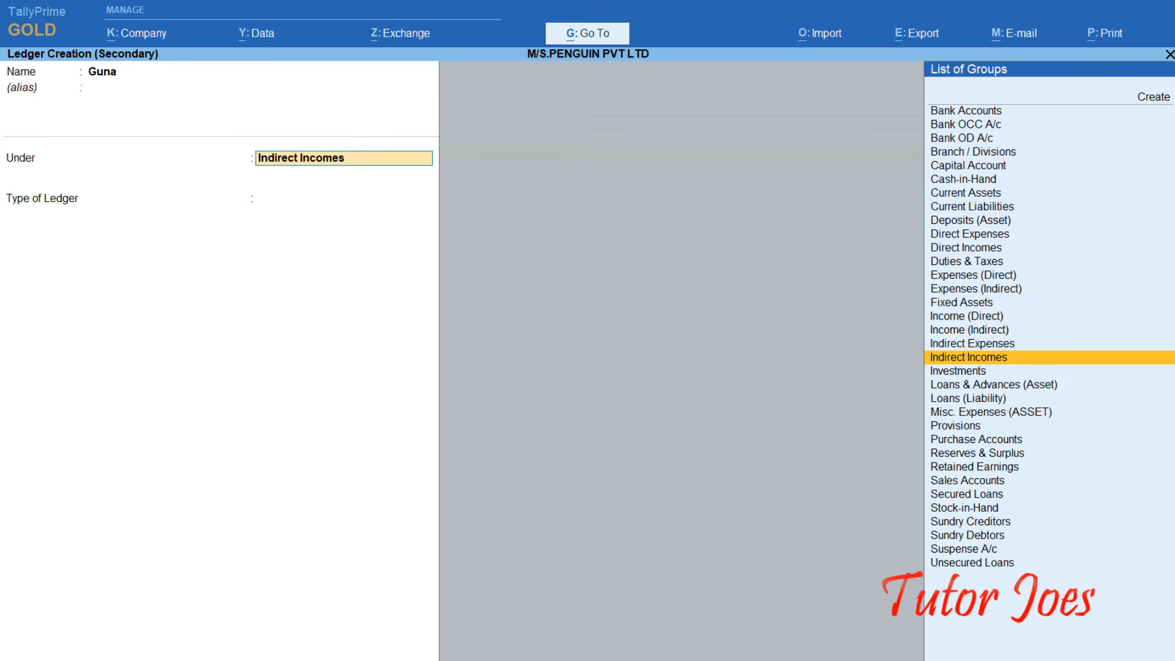
text(Sun)
key(Down)
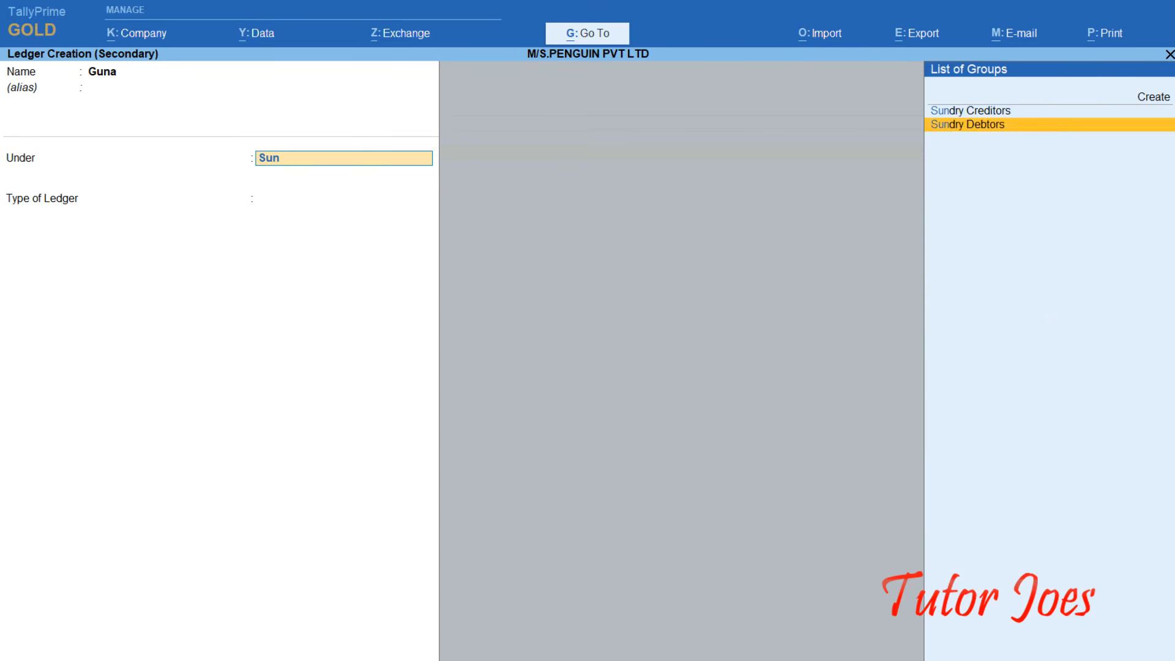
key(Up)
key(Return)
key(Return)
key(Return)
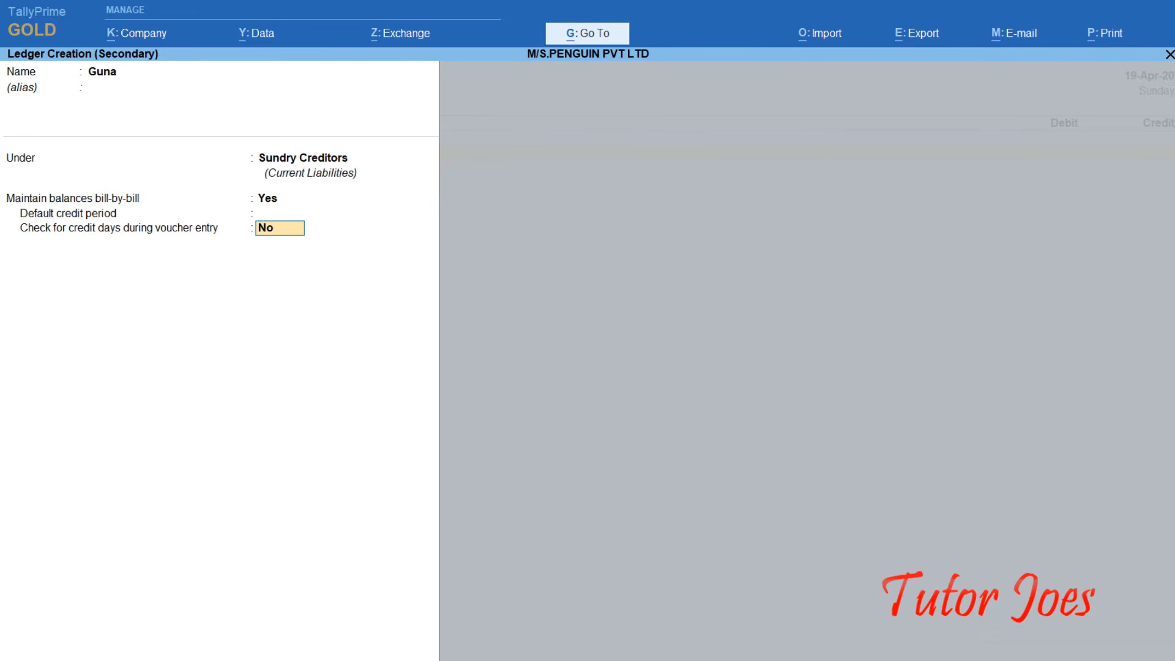
key(Return)
key(Return)
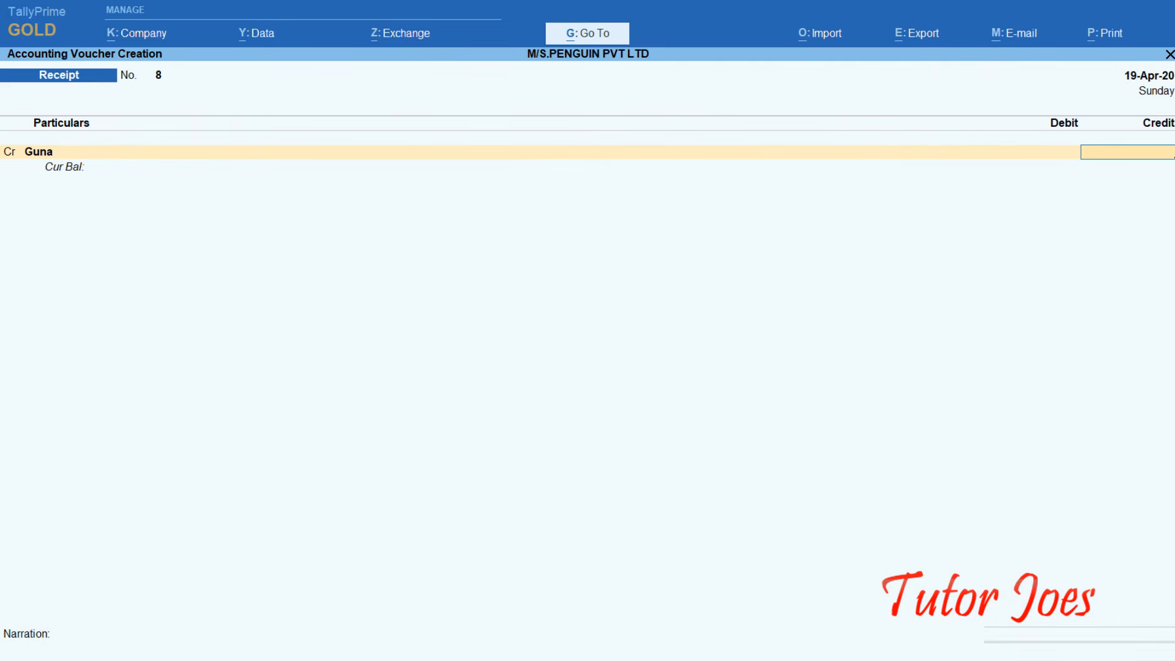
Step: Credit the new party ledger 15,000 and allocate the full amount On Account
text(15000)
key(Return)
key(Return)
key(Return)
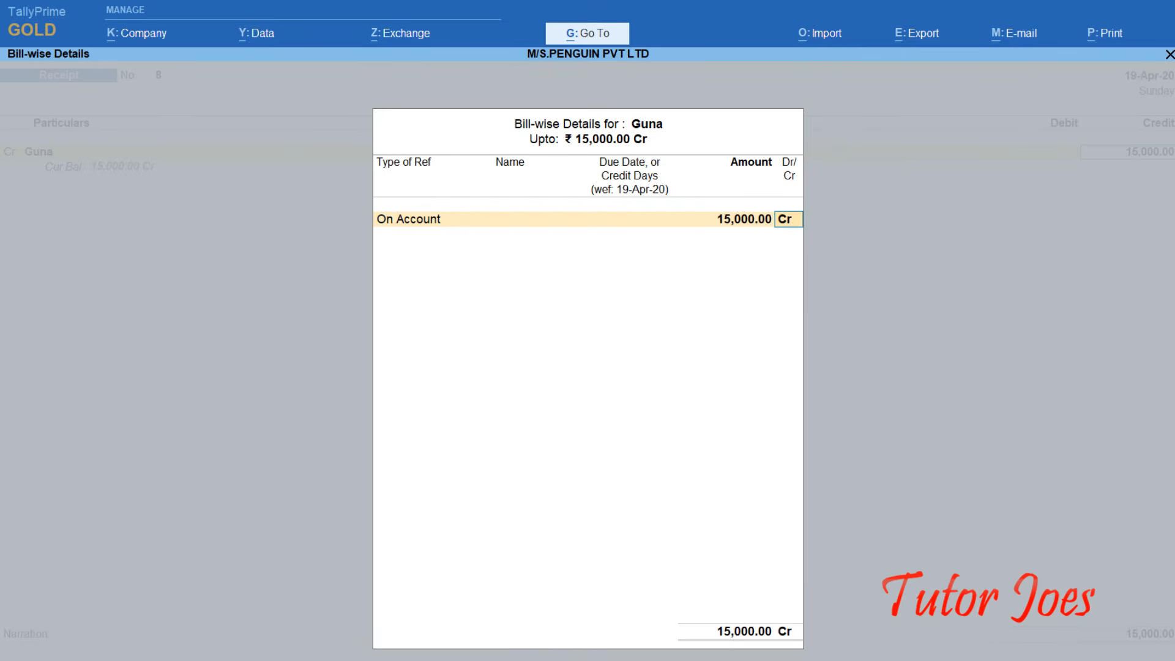
key(Return)
Step: Debit Indian Bank 15,000 as a Cheque/DD, leaving the instrument number and bank blank
text(In)
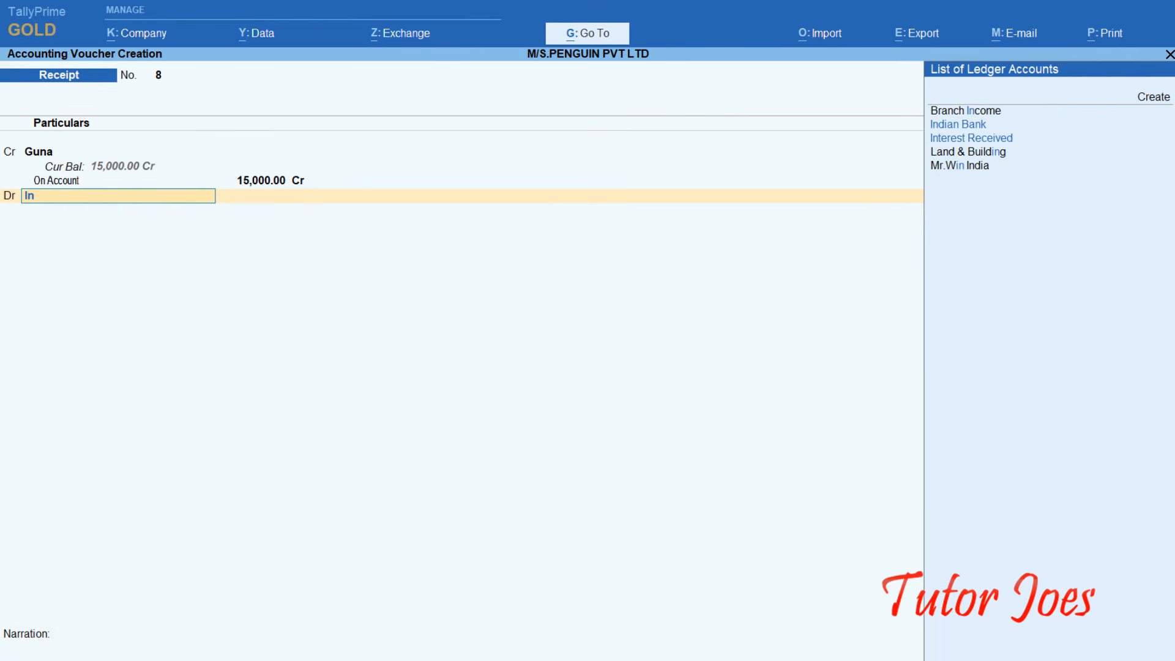
key(Return)
key(Return)
key(Return)
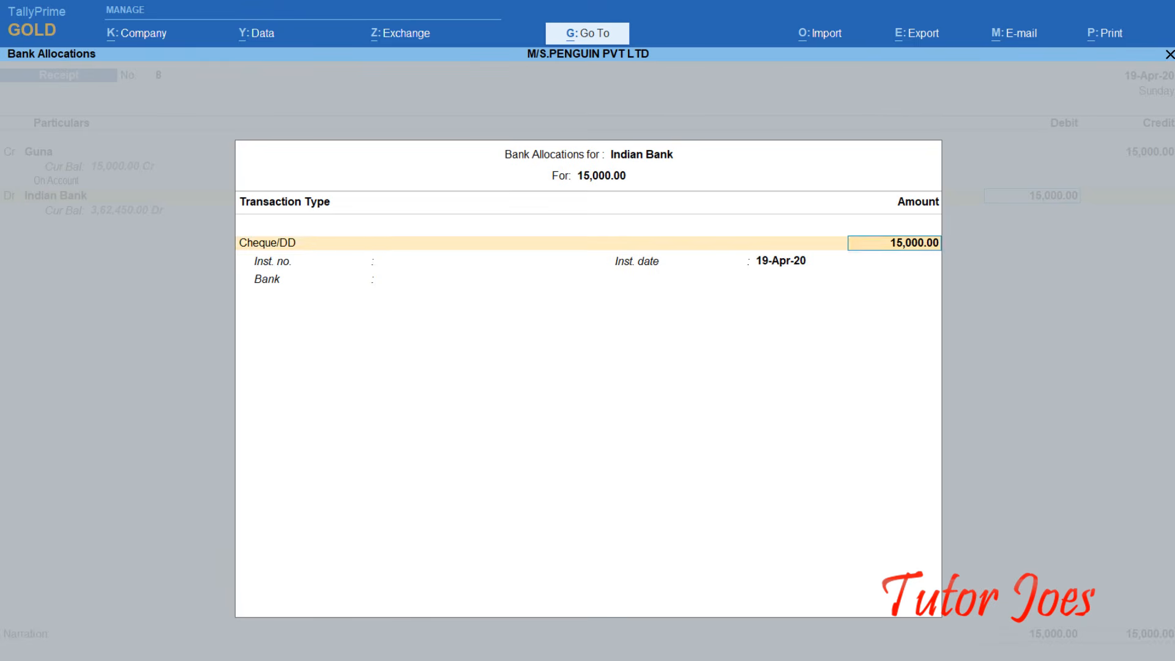
key(Return)
key(Return)
key(Return)
key(Return)
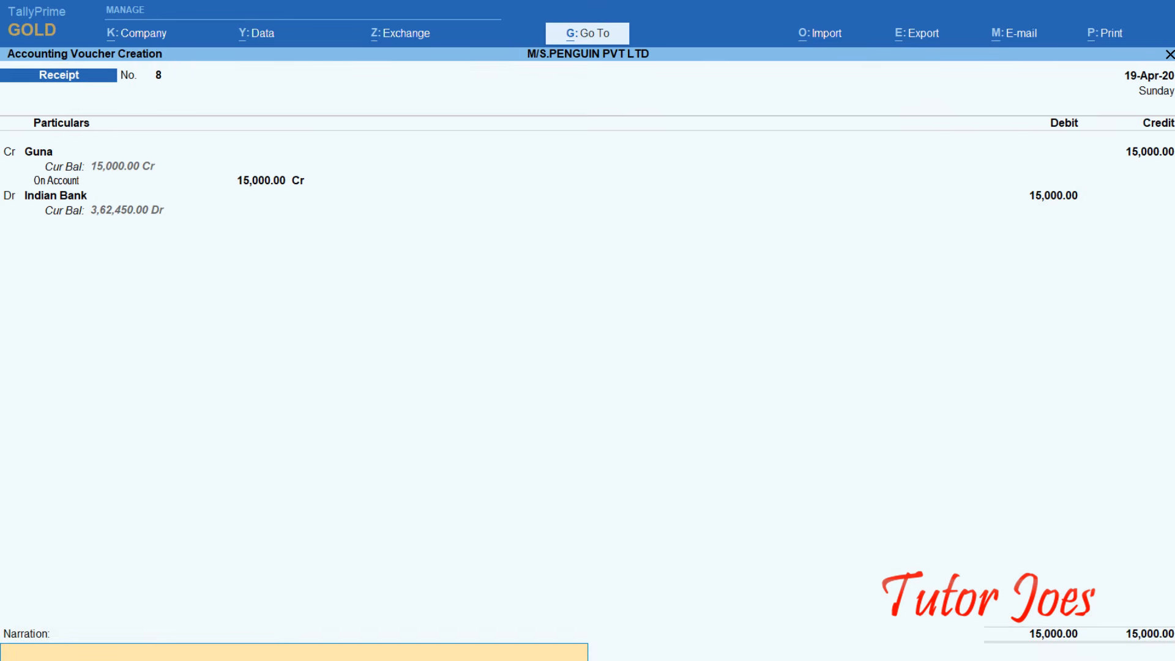
Step: Change the receipt voucher's date to 25 April 2020, leave the narration blank and save the voucher
key(Return)
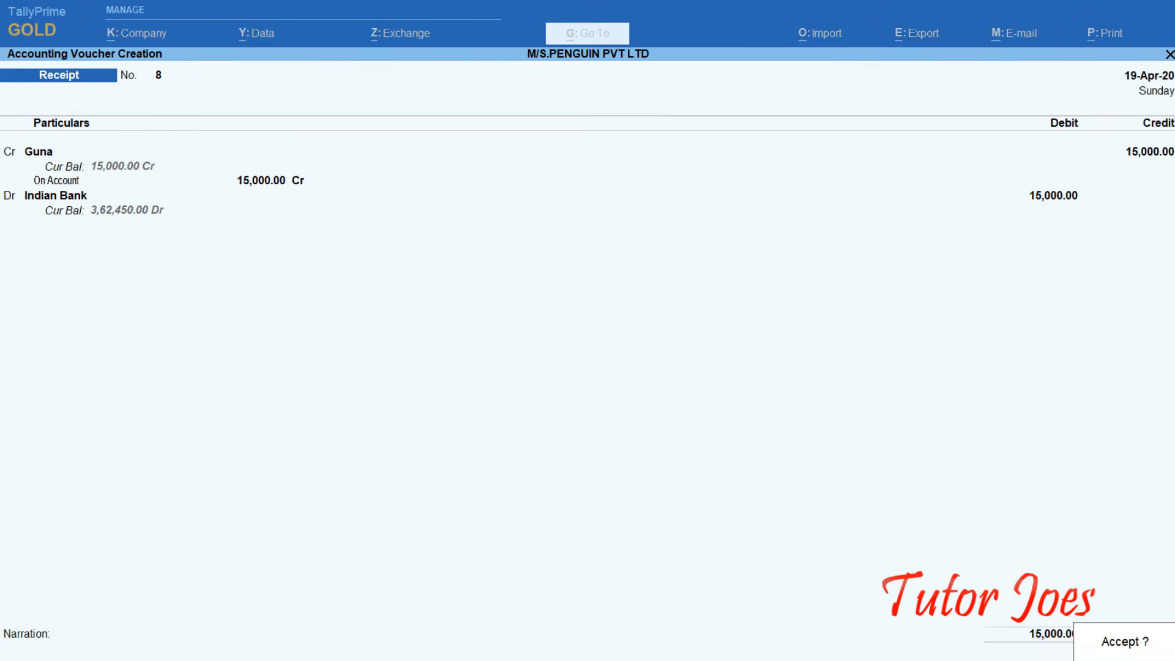
key(Escape)
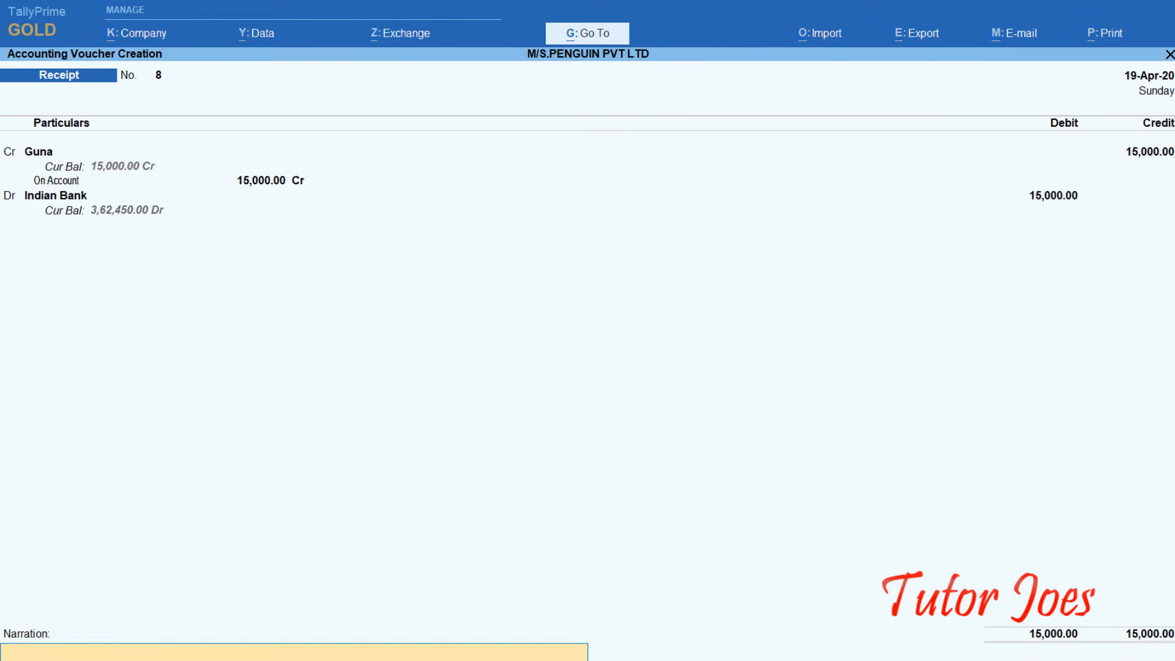
key(F2)
text(25-4)
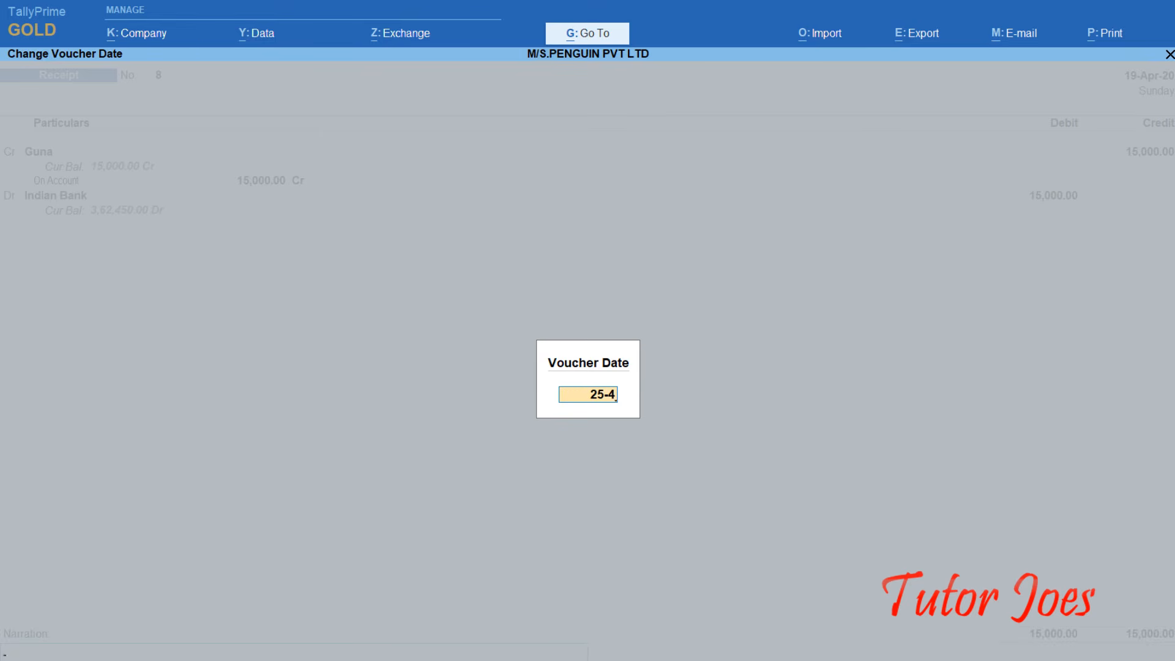
key(Return)
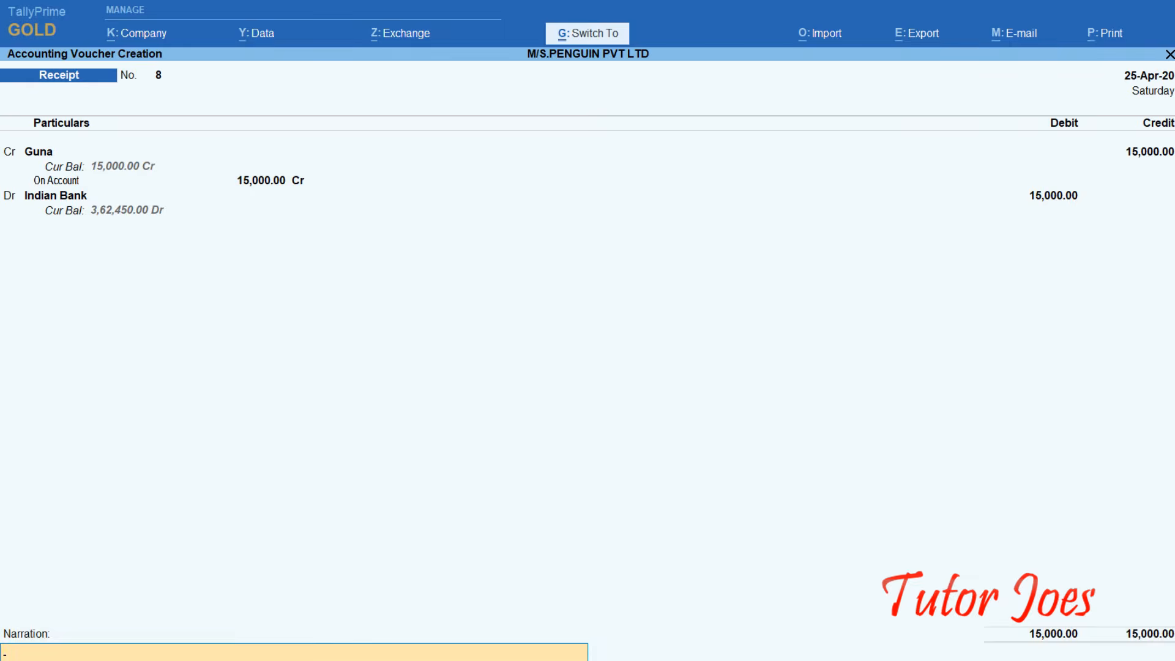
key(ctrl+a)
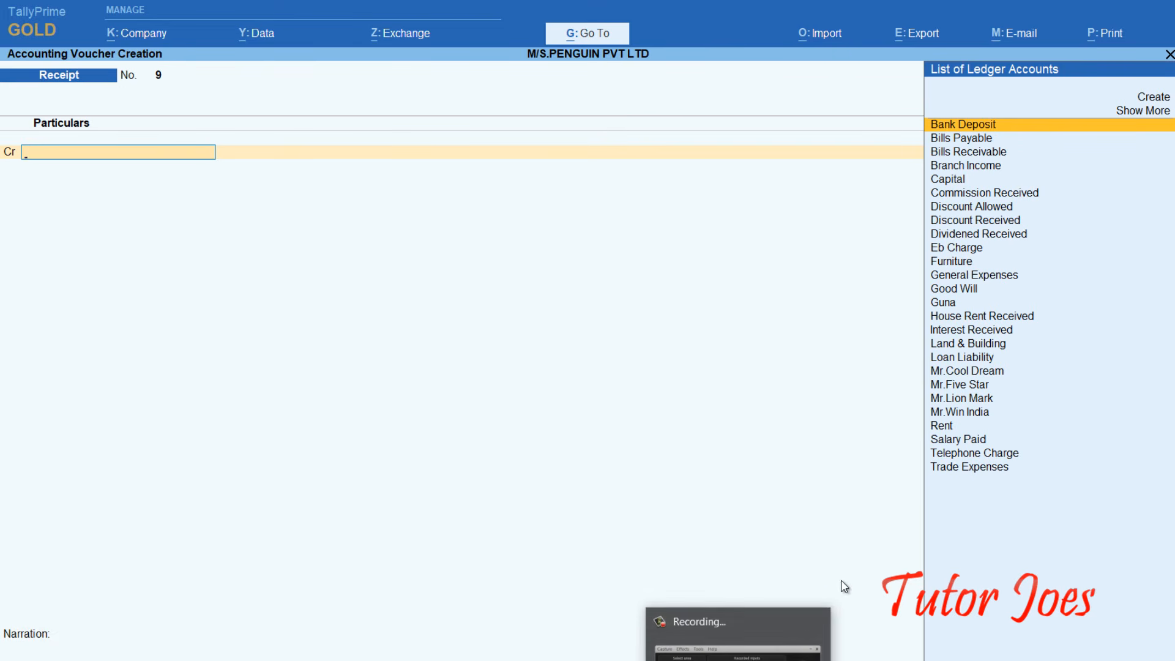
Step: Check the statement's 27 April entry in Microsoft Word, and create that party's ledger under Sundry Debtors from a TallyPrime payment voucher
key(alt+Tab)
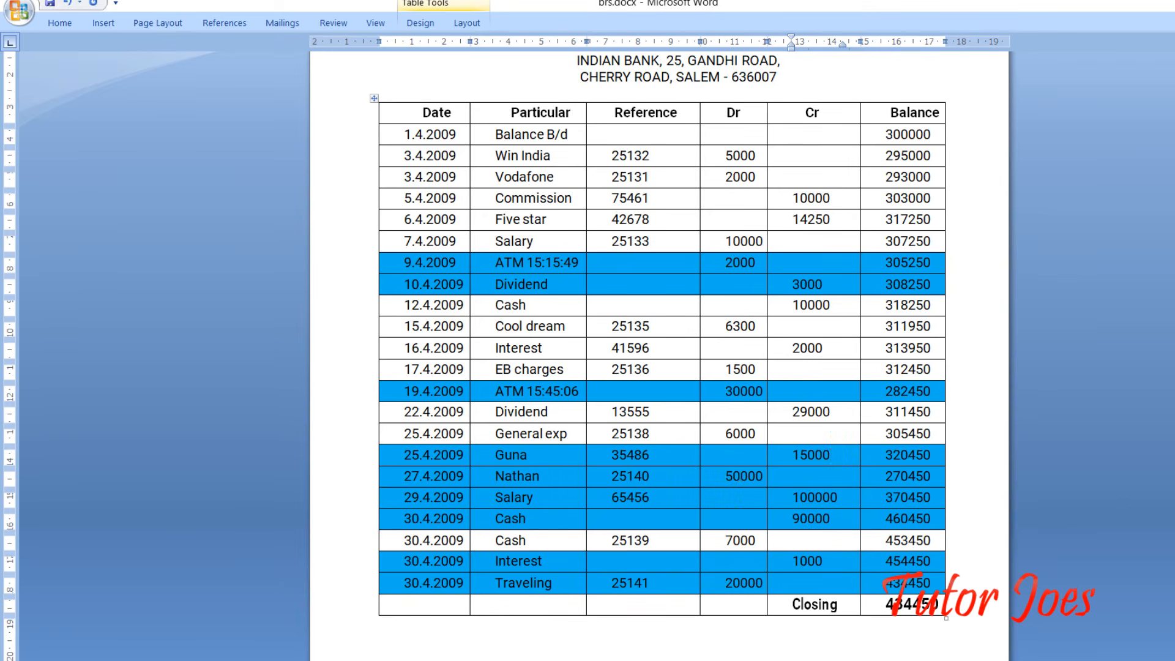
key(alt+Tab)
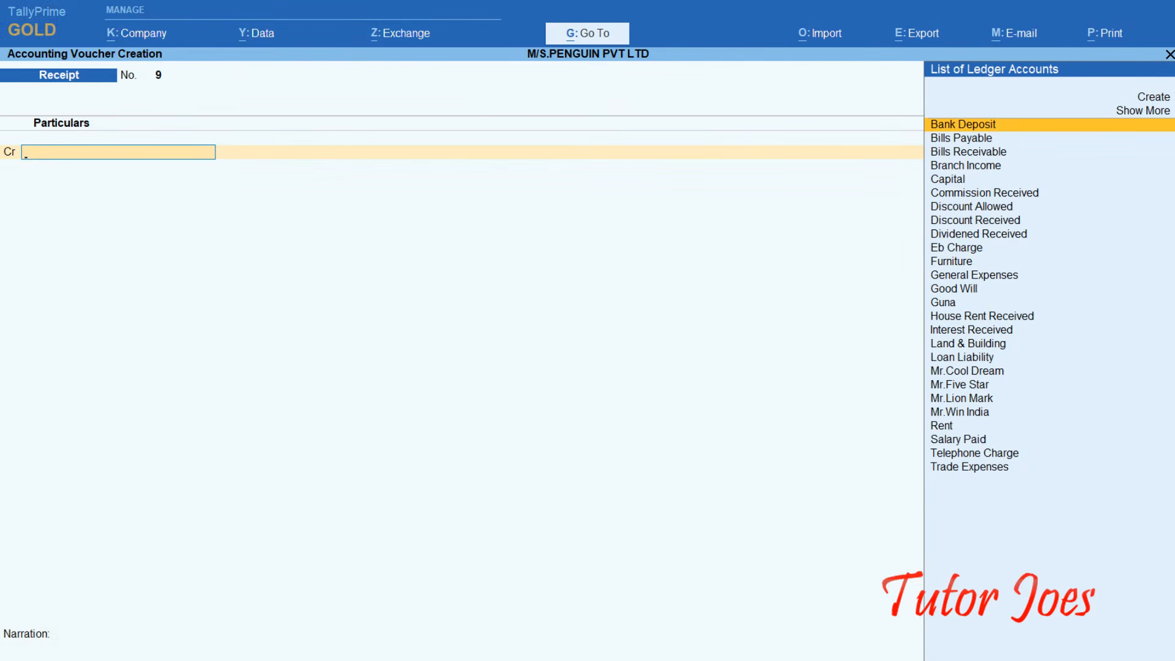
key(F5)
key(alt+c)
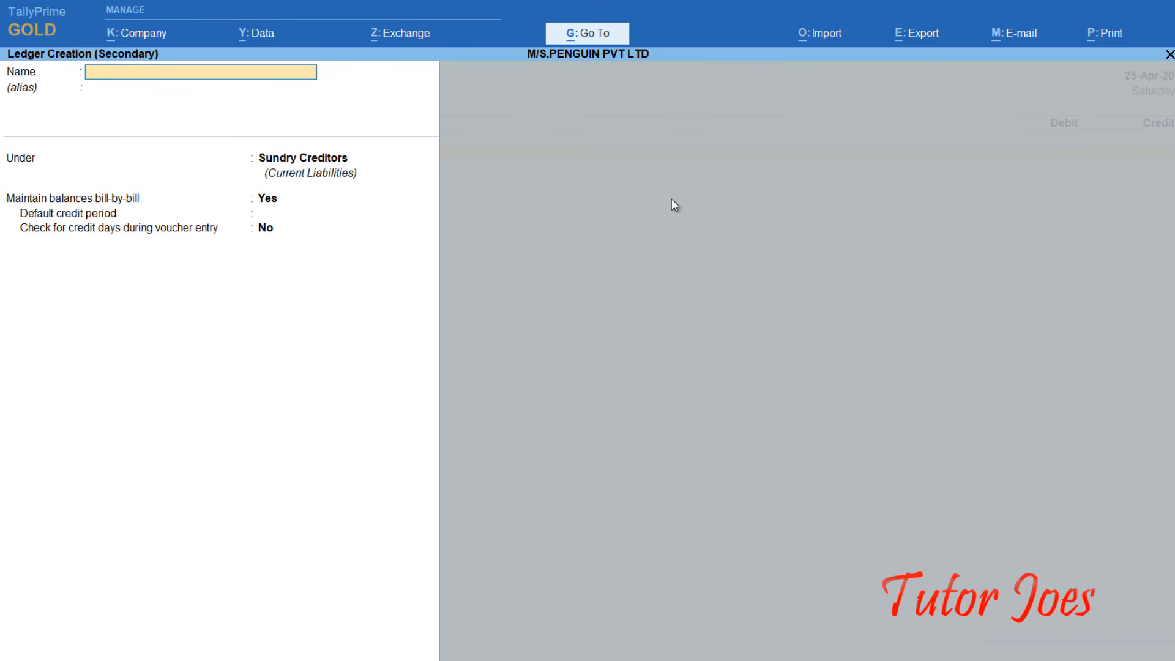
text(Nathan)
key(Return)
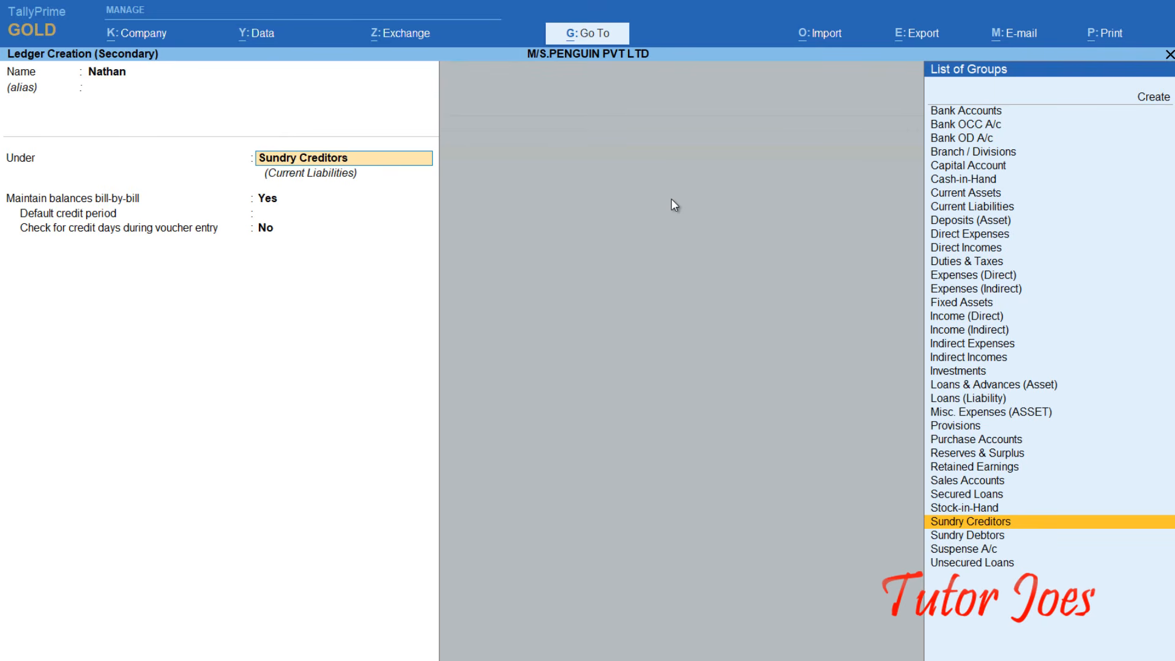
key(Down)
key(Return)
key(Return)
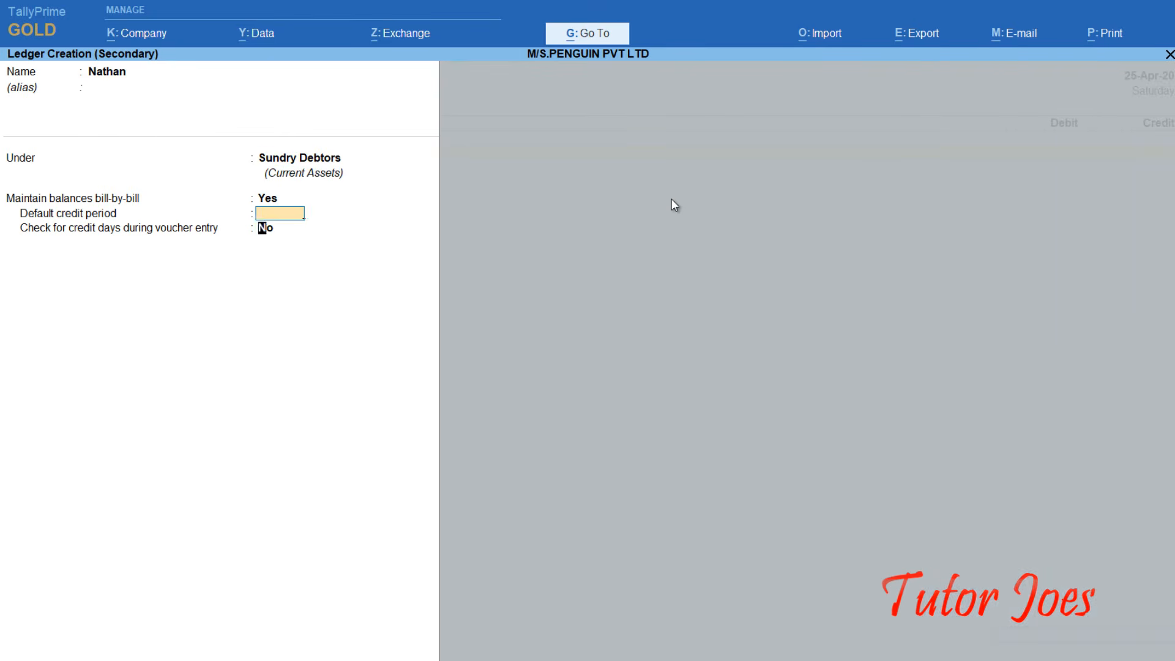
key(Return)
key(Return)
Step: Debit the new party ledger 50,000 and allocate the full amount On Account
text(50000)
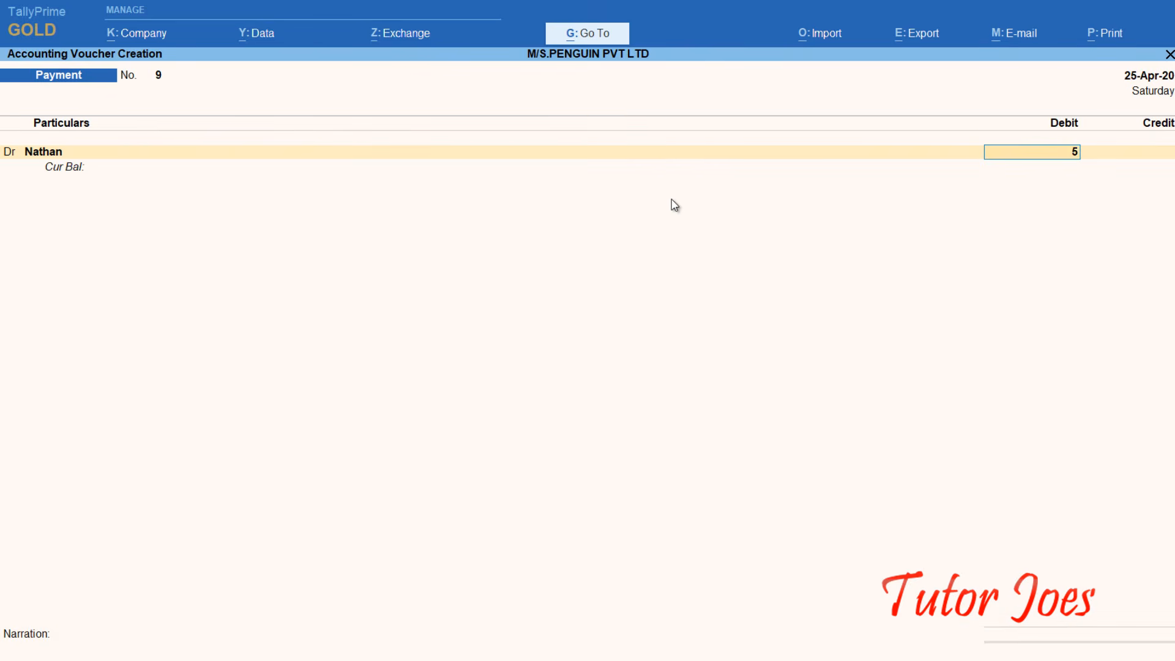
key(Return)
key(Return)
key(Return)
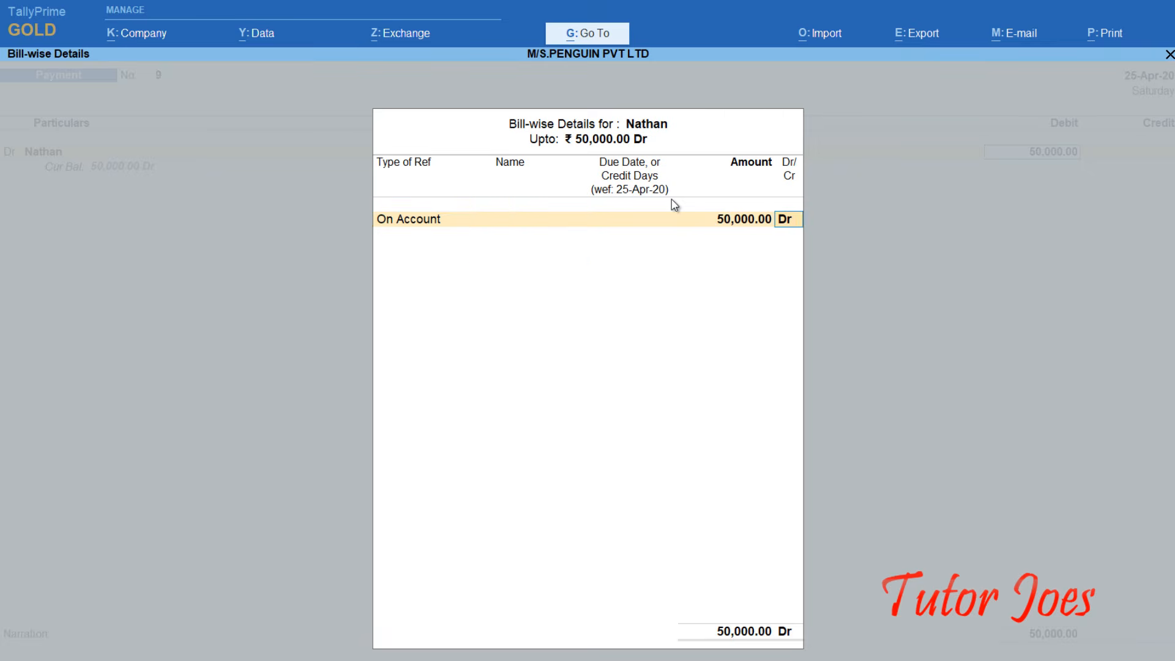
key(Return)
key(Return)
Step: Credit Indian Bank 50,000 in the payment voucher and set the voucher date to 27 April 2020
text(In)
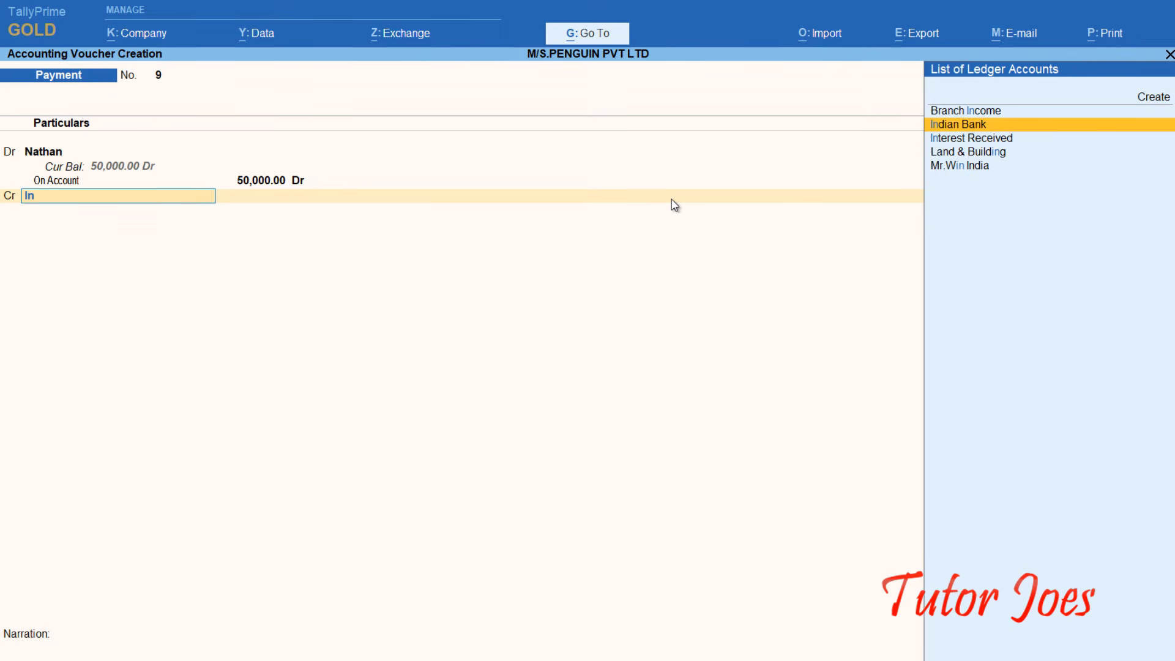
key(Return)
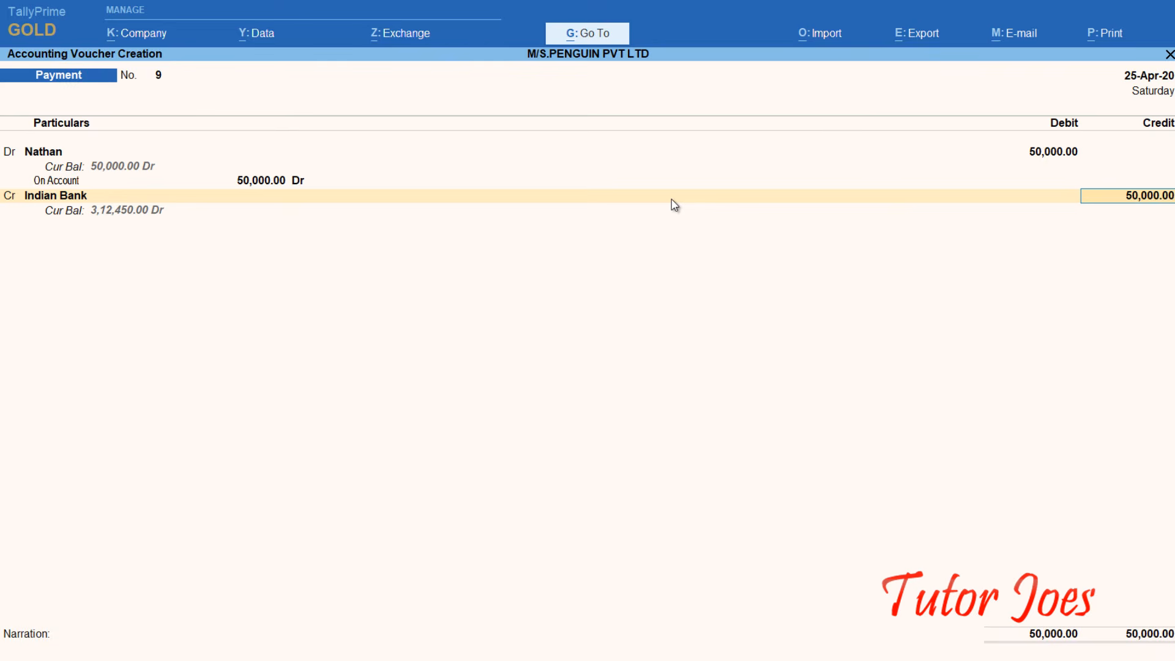
key(F2)
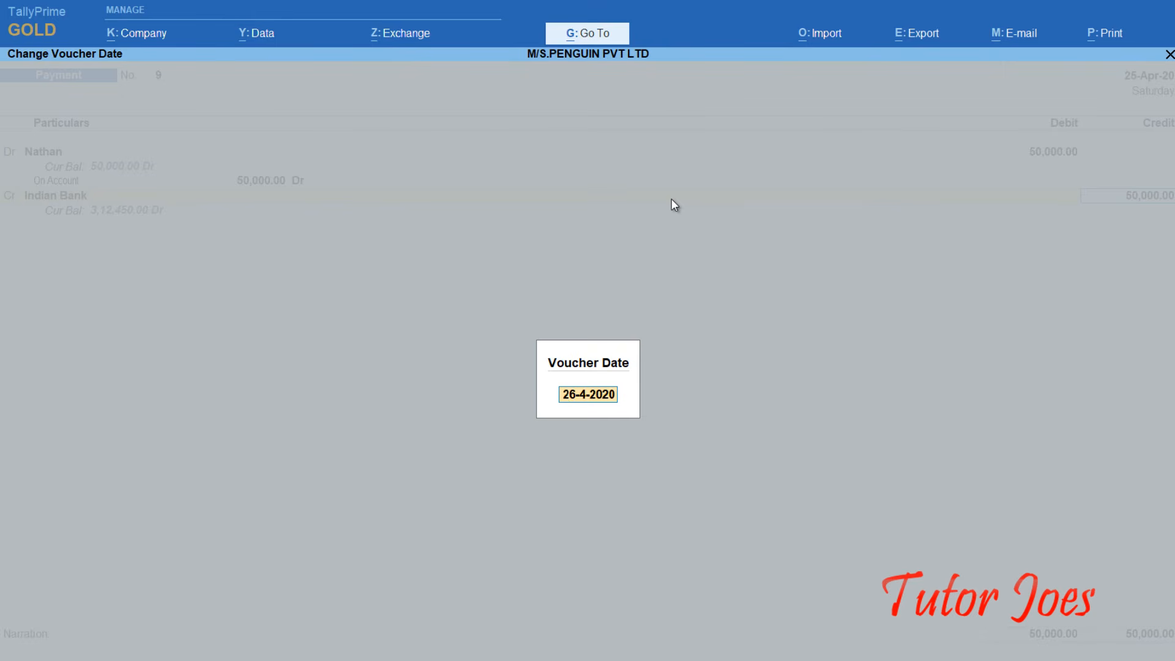
text(27-4)
key(Return)
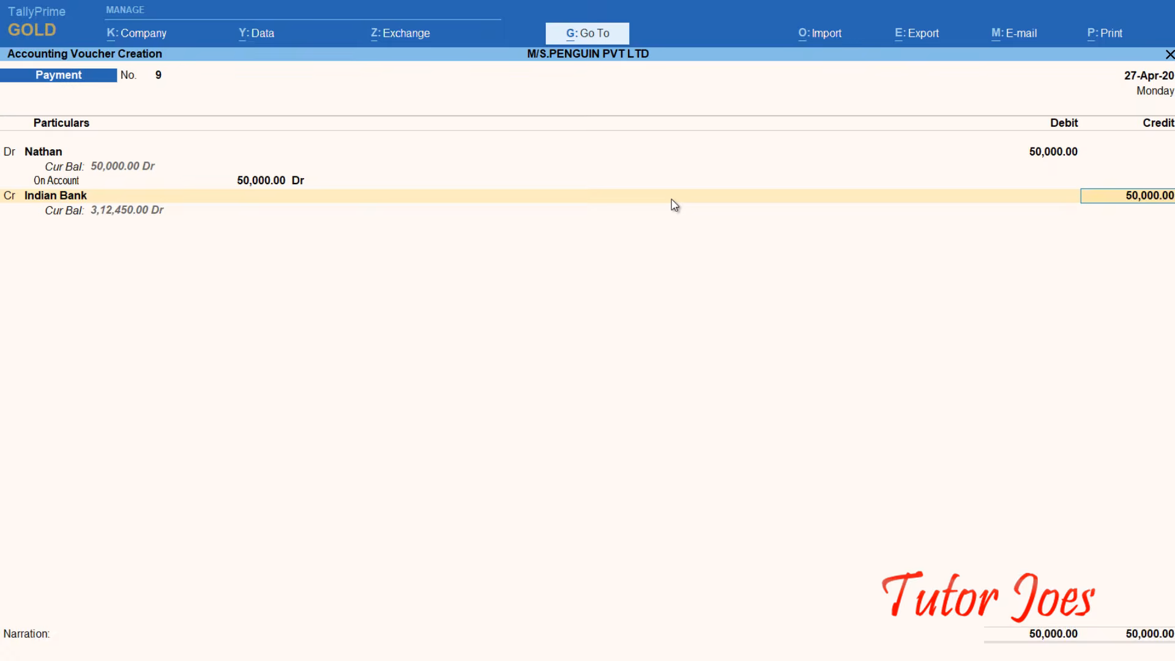
Step: Accept the default Indian Bank allocation, leave the narration blank and save the payment voucher
key(Return)
key(Return)
key(Return)
key(Return)
key(Return)
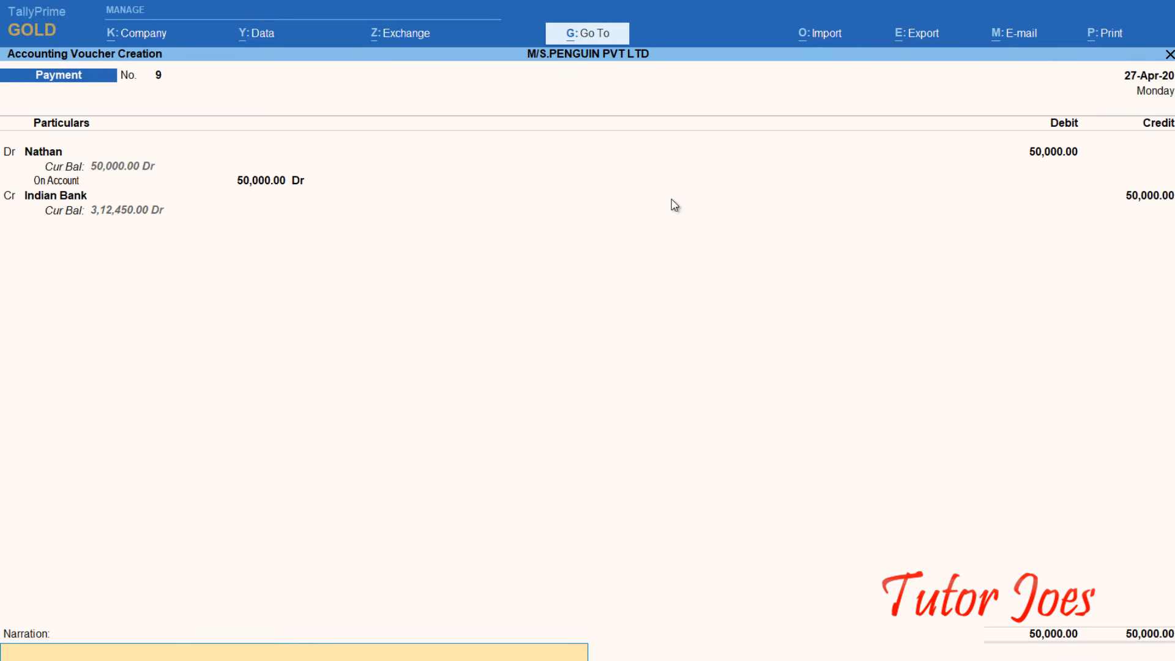
key(Return)
key(Return)
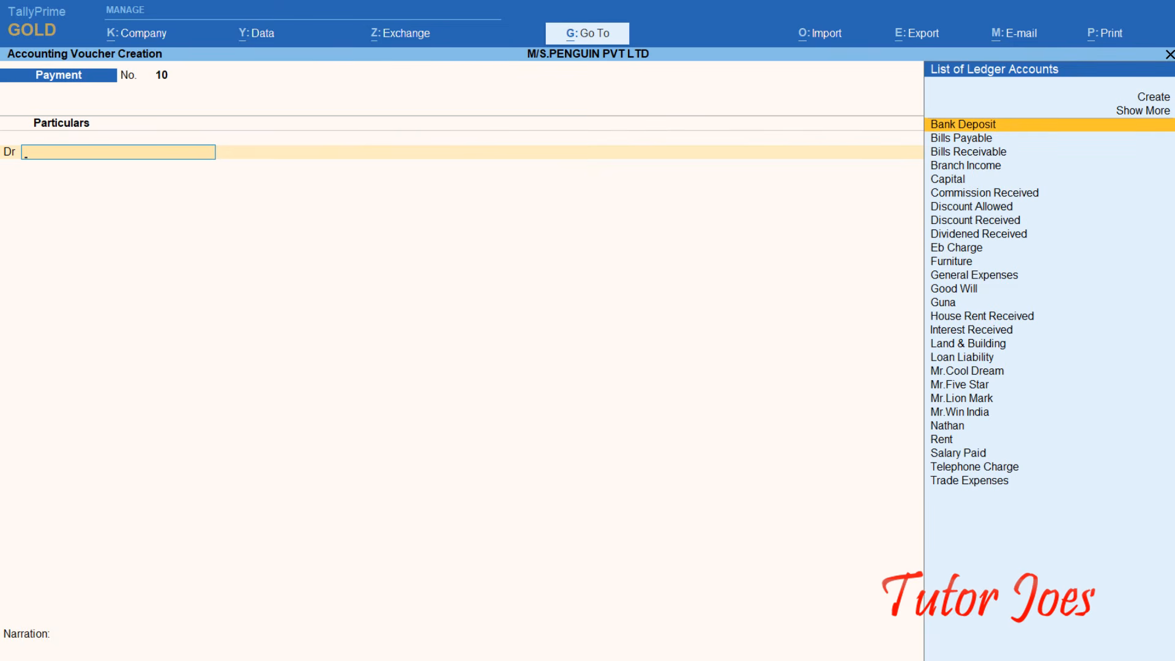
Step: Check the next statement entry, start a receipt voucher and create a ledger named Salary Received from it
key(alt+Tab)
key(F6)
key(alt+c)
text(Salary)
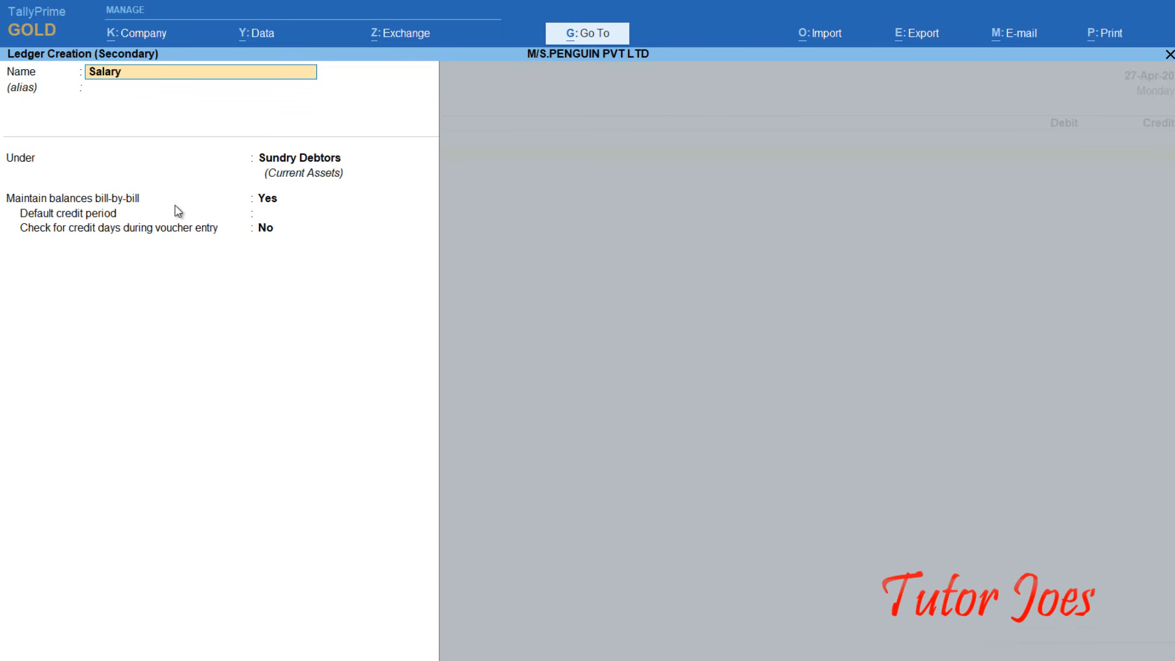
text( Received)
key(Return)
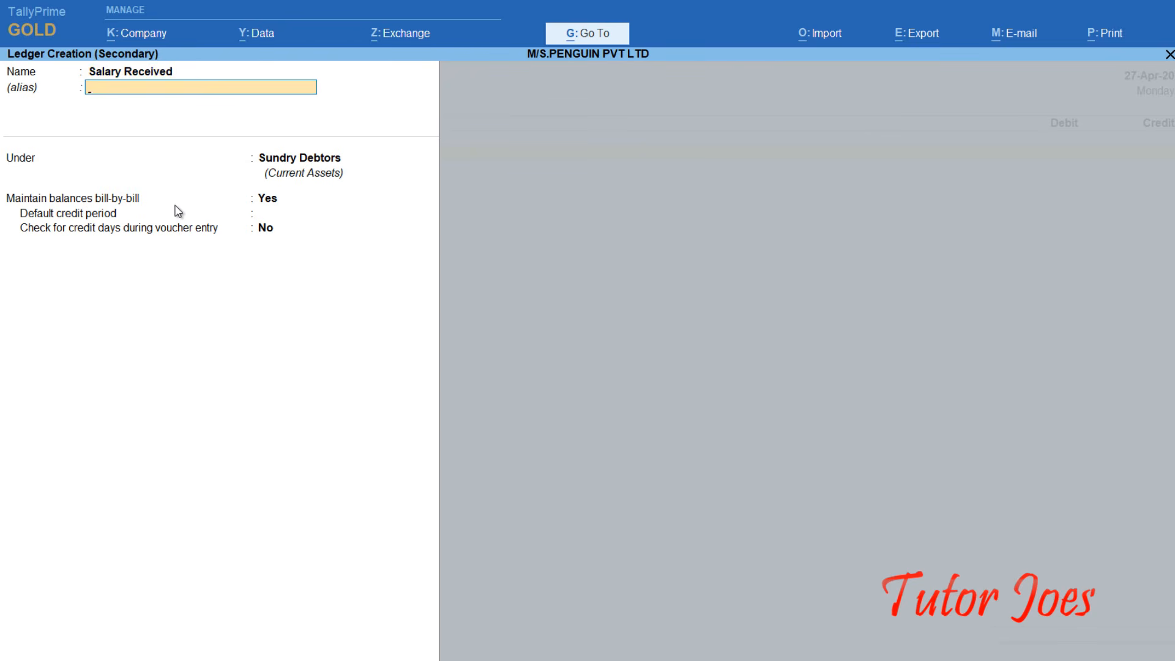
Step: Place the Salary Received ledger under Indirect Incomes with ledger type Not Applicable and save it
key(Return)
text(In)
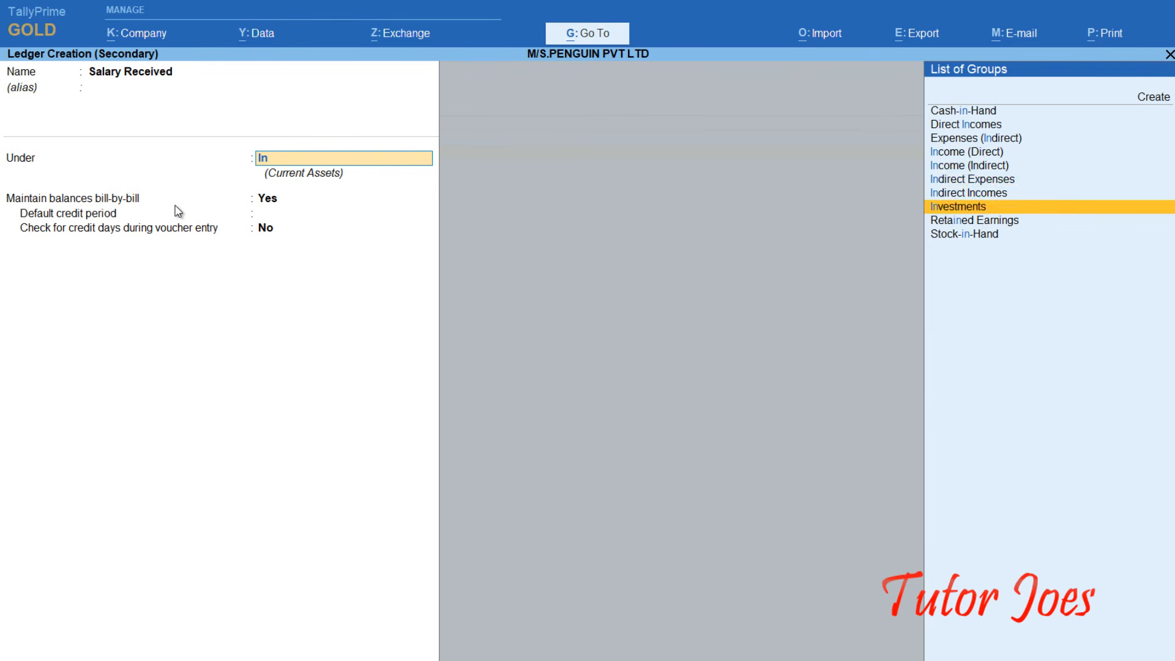
key(Up)
key(Up)
key(Down)
key(Return)
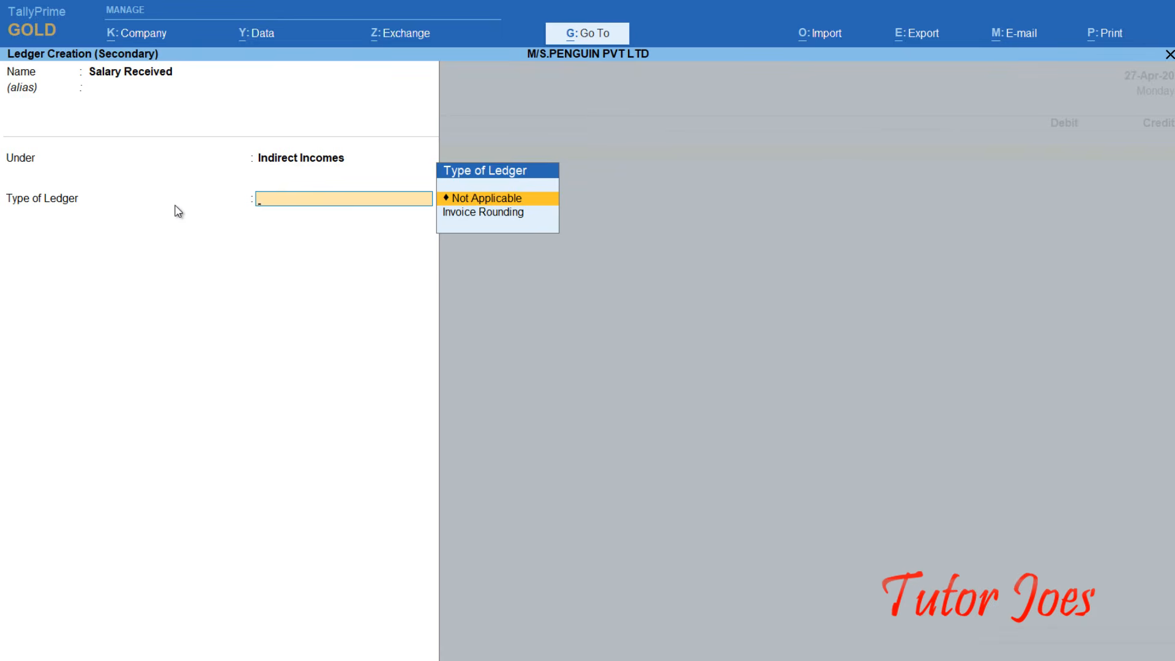
key(Return)
key(Return)
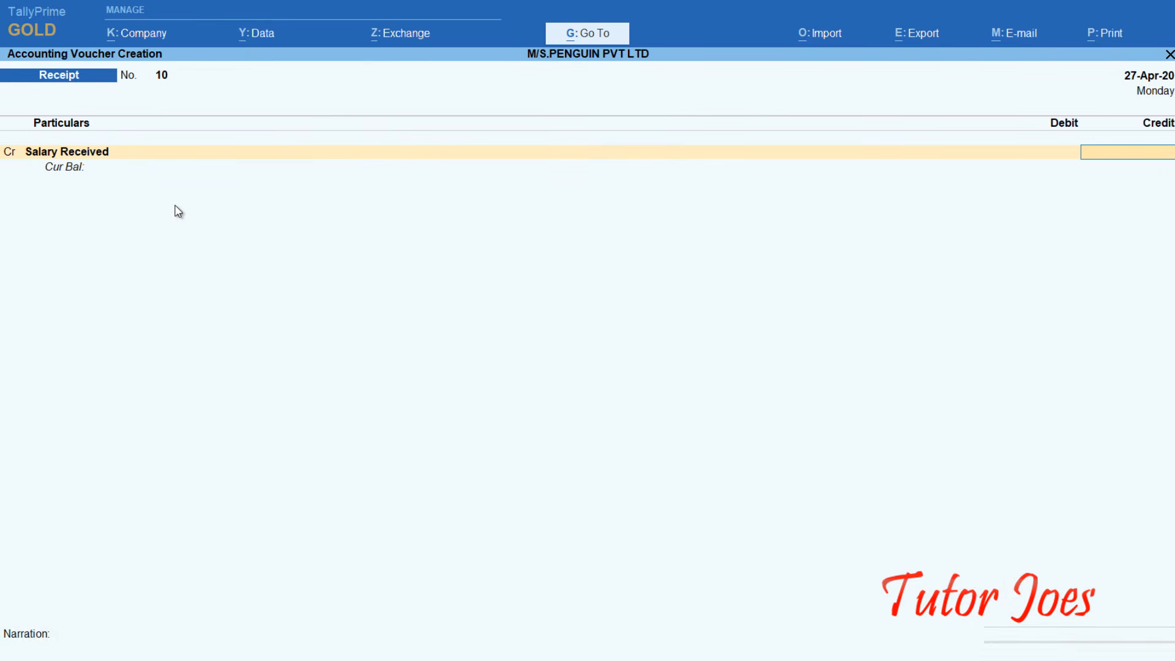
Step: Credit Salary Received 1,00,000 and debit Indian Bank the same amount in the receipt voucher
text(100000)
key(Return)
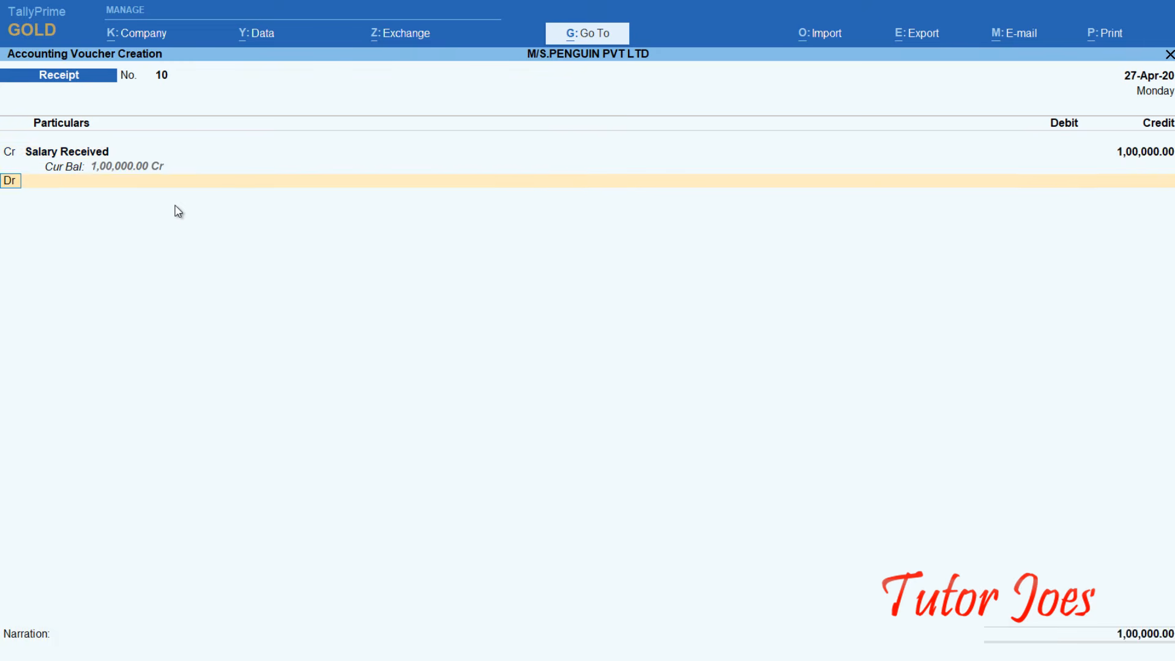
key(Return)
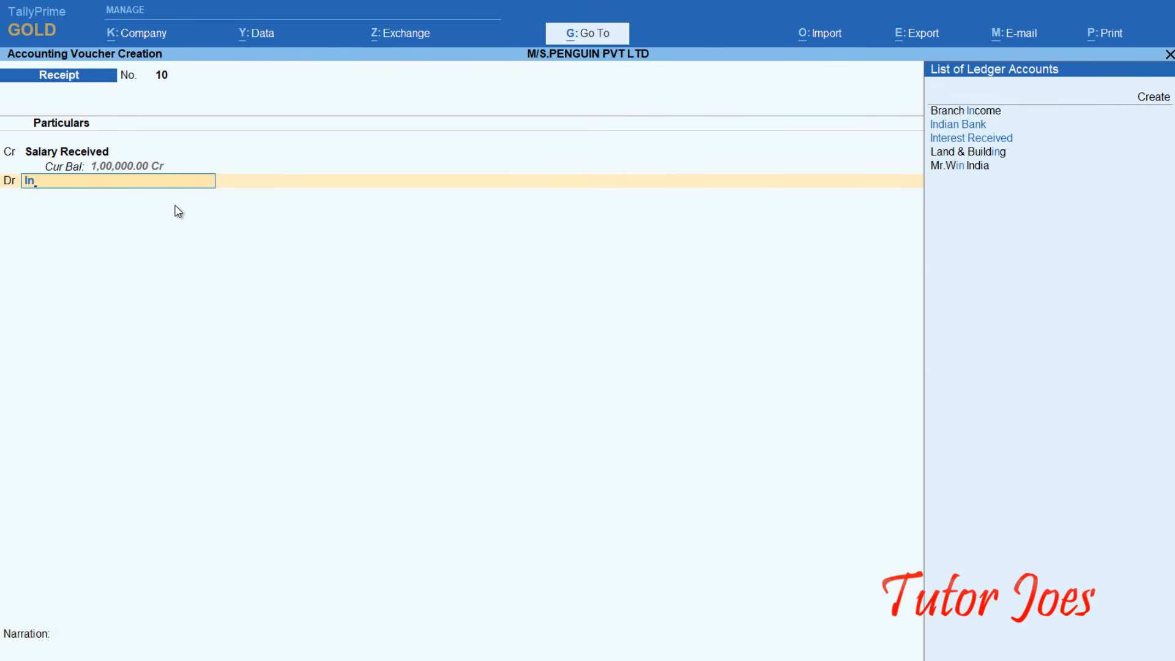
key(Down)
key(Return)
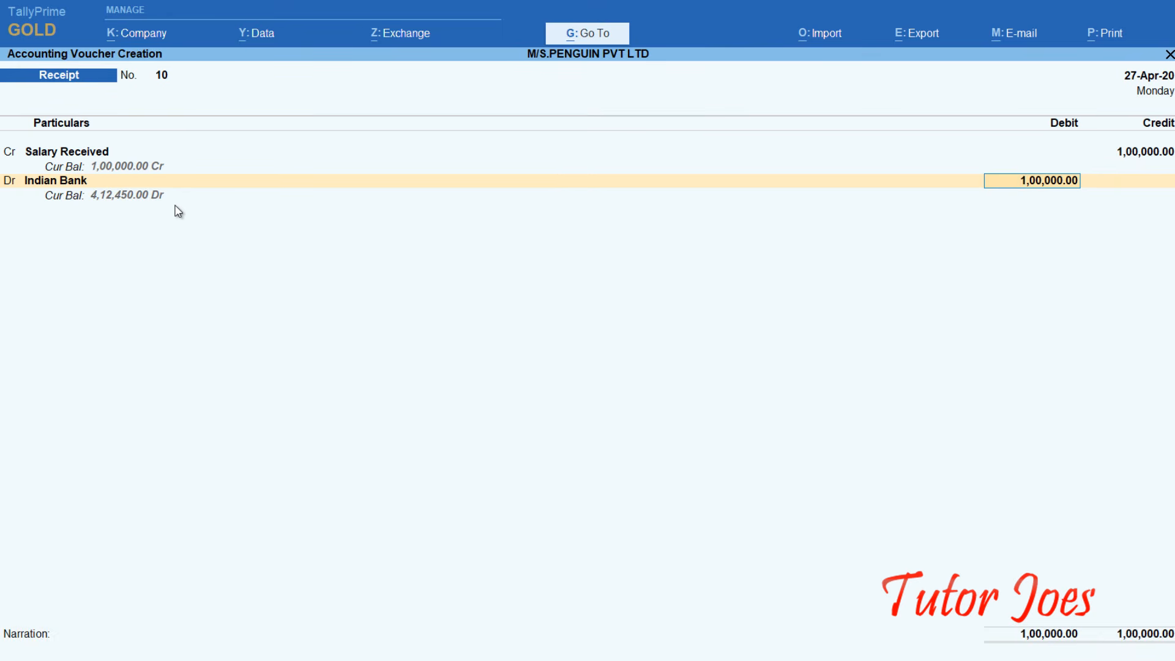
Step: Set the salary receipt's voucher date to 29 April 2020 and save the voucher
key(F2)
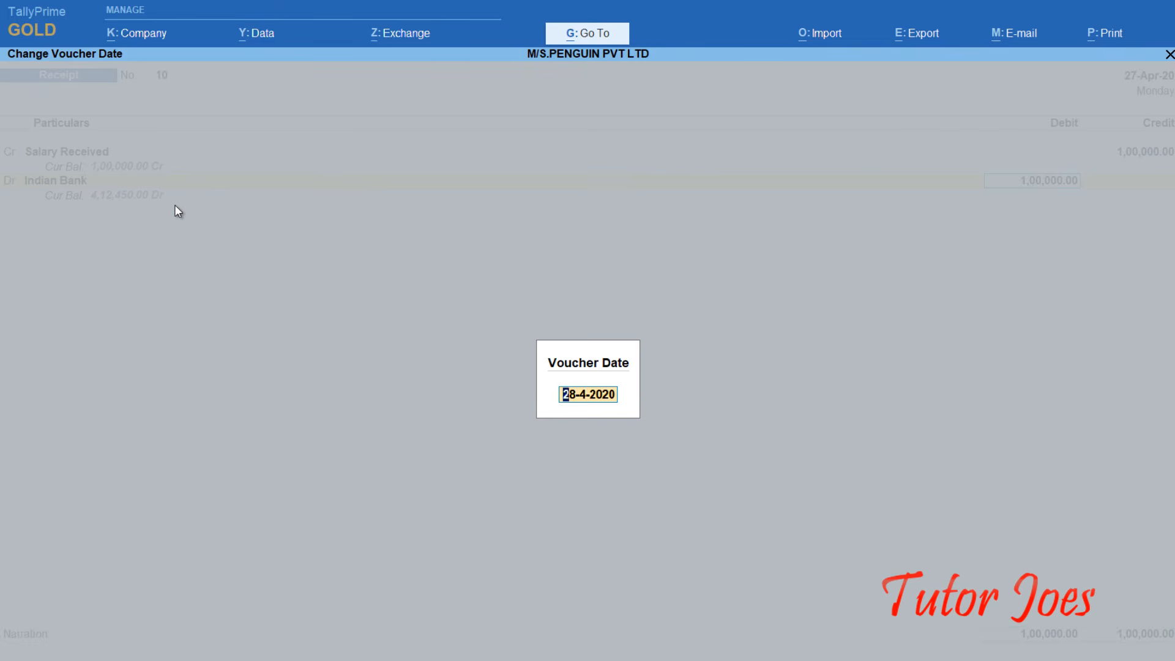
text(29-4)
key(Return)
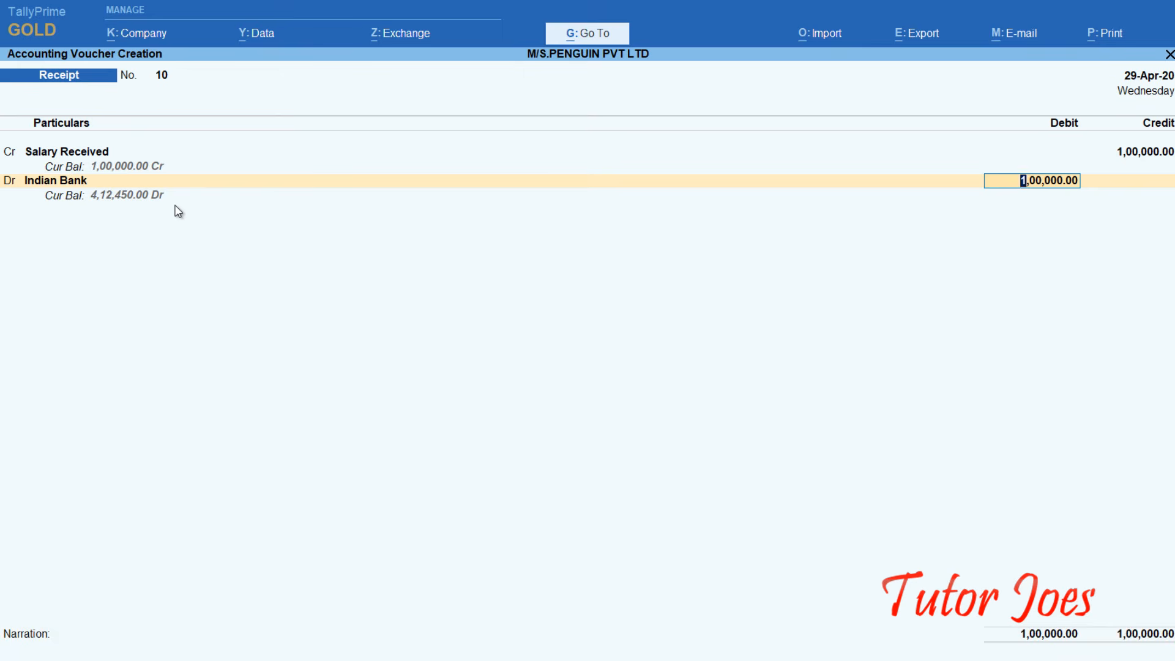
key(ctrl+a)
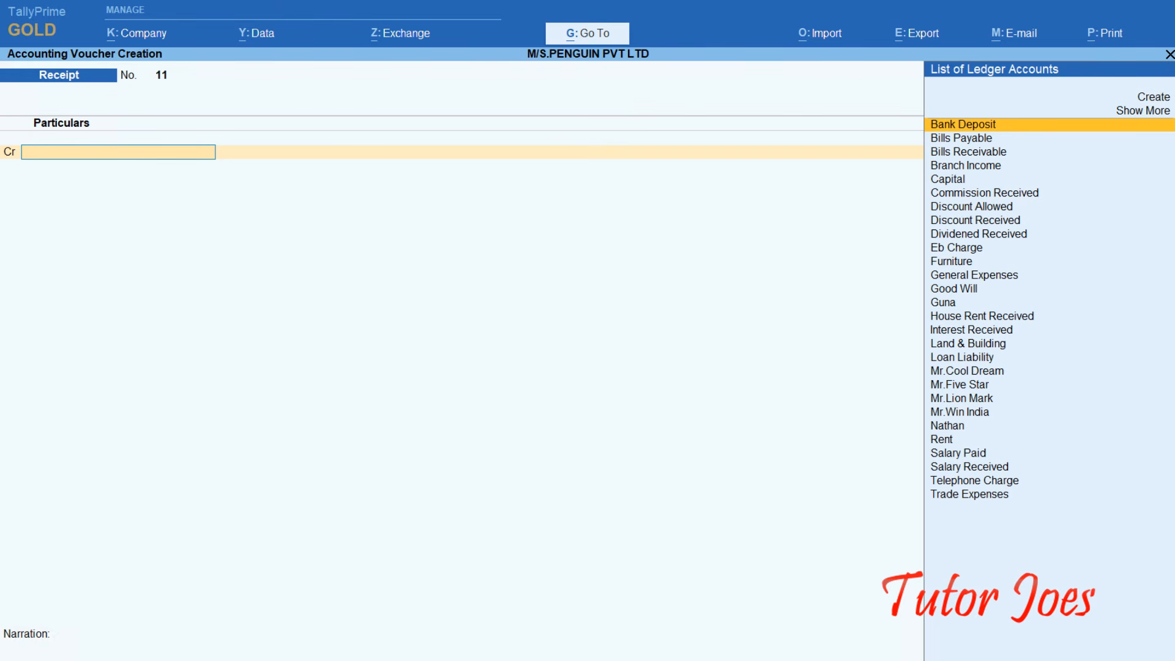
Step: Start a contra voucher that credits Cash 90,000 and debits Indian Bank the same amount
key(F4)
key(Down)
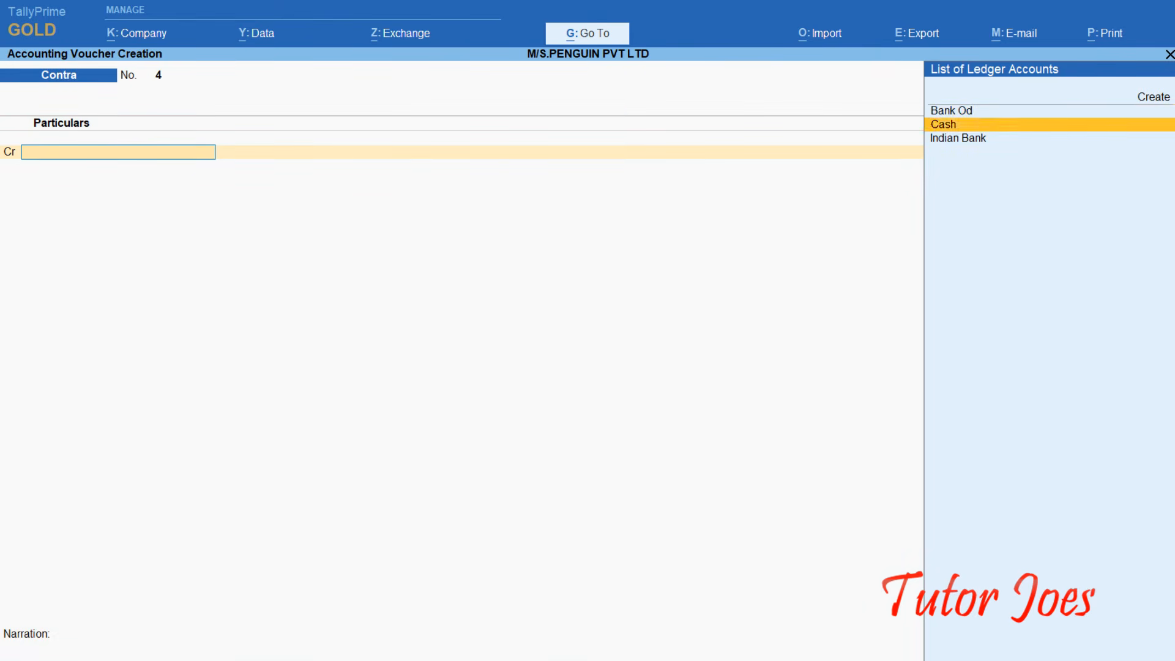
key(Down)
key(Up)
key(Return)
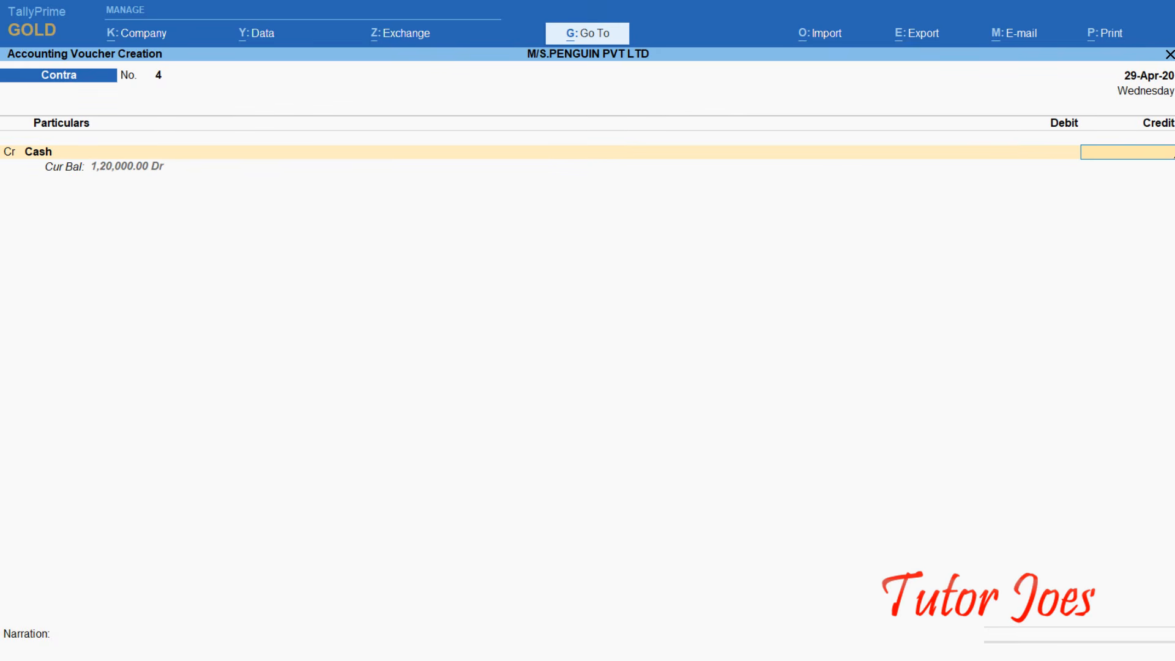
text(900000.00)
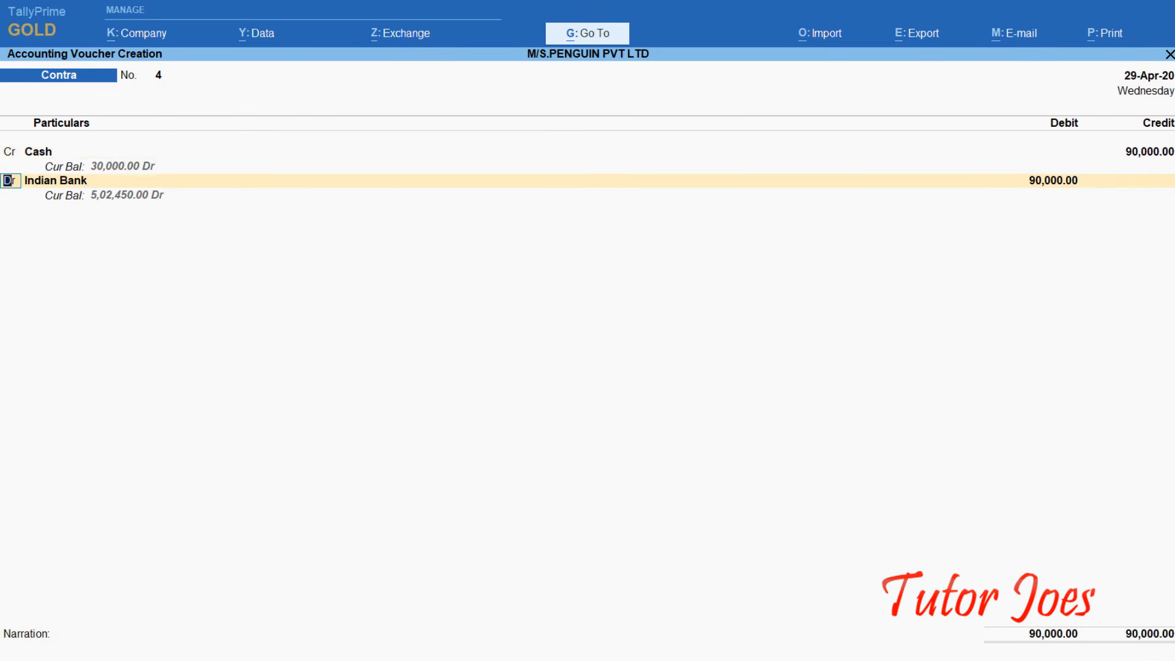
Step: Allocate the 90,000 Indian Bank deposit as a Cash transaction, leaving every cash denomination blank
key(Return)
key(Return)
key(Return)
key(Return)
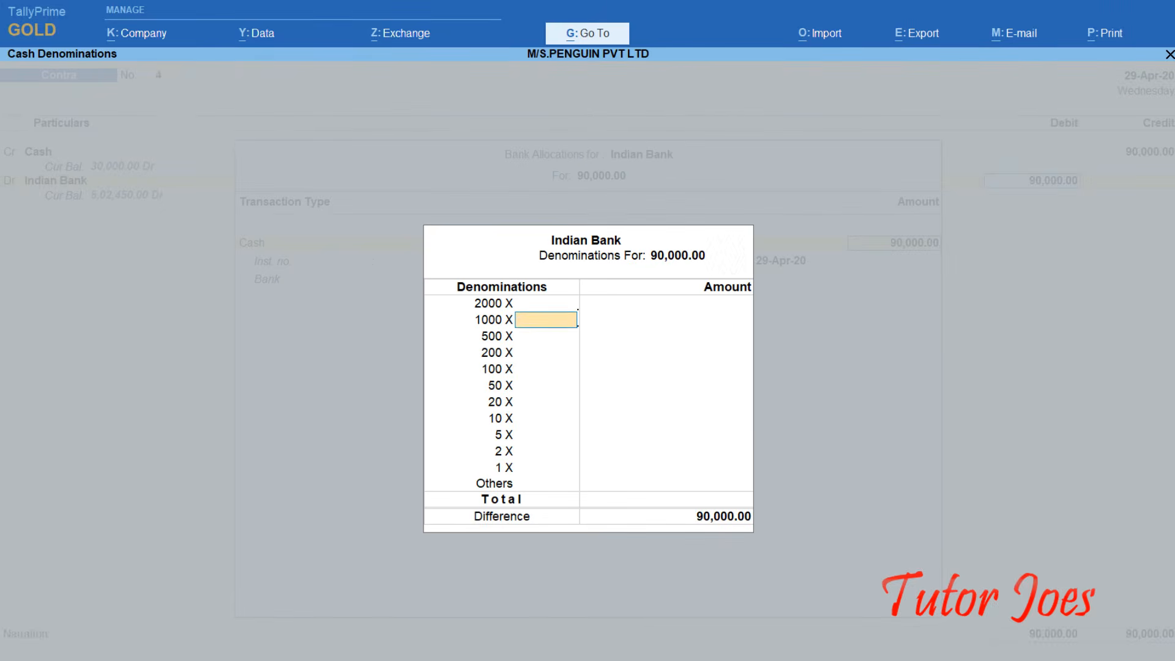
key(Return)
key(Return)
key(Return)
key(Return)
key(Return)
key(Return)
key(Return)
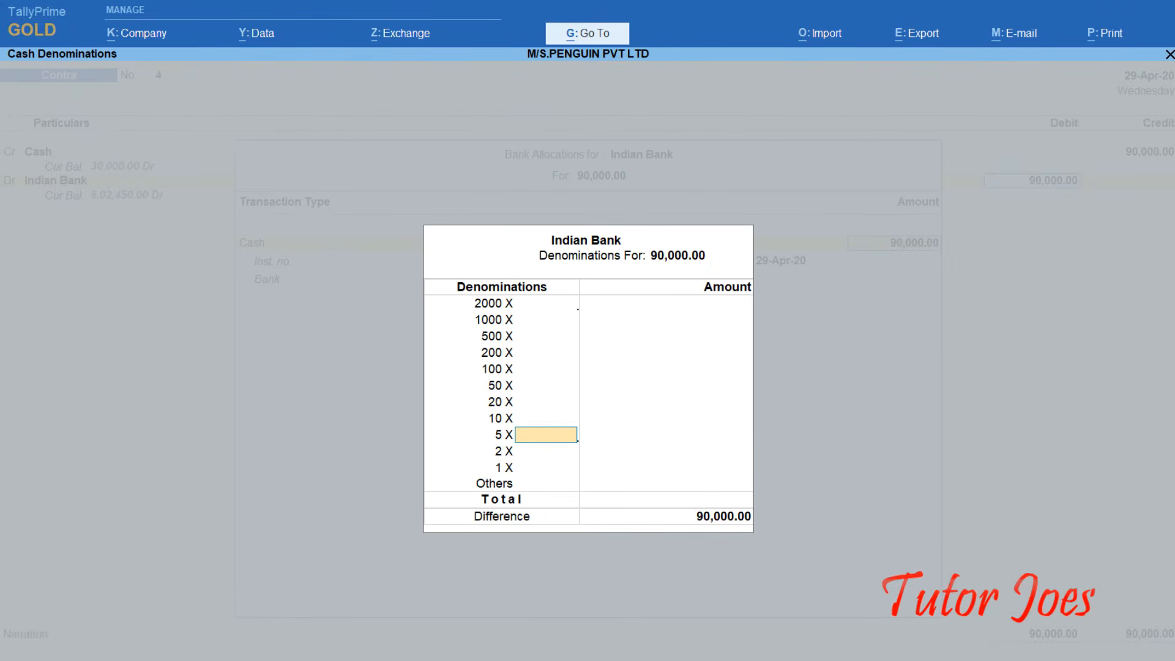
key(Return)
key(Return)
key(Return)
key(Return)
key(Return)
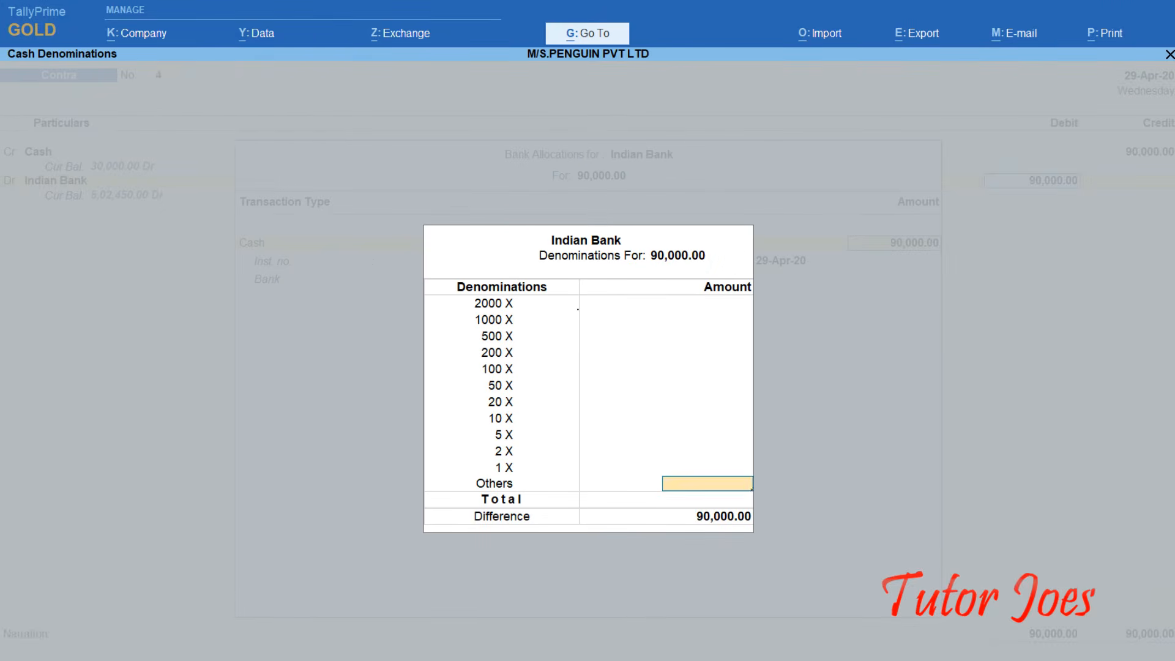
key(Return)
key(Return)
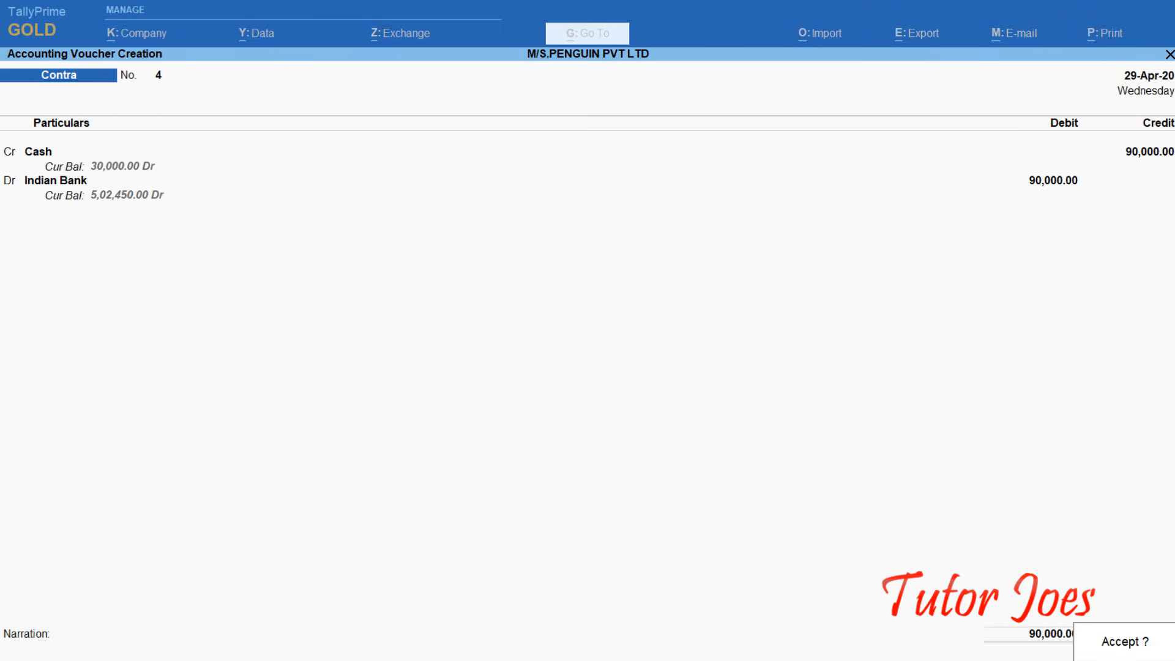
Step: Set the 90,000 contra voucher's date to 30 April 2020 and save the voucher
key(Return)
key(F2)
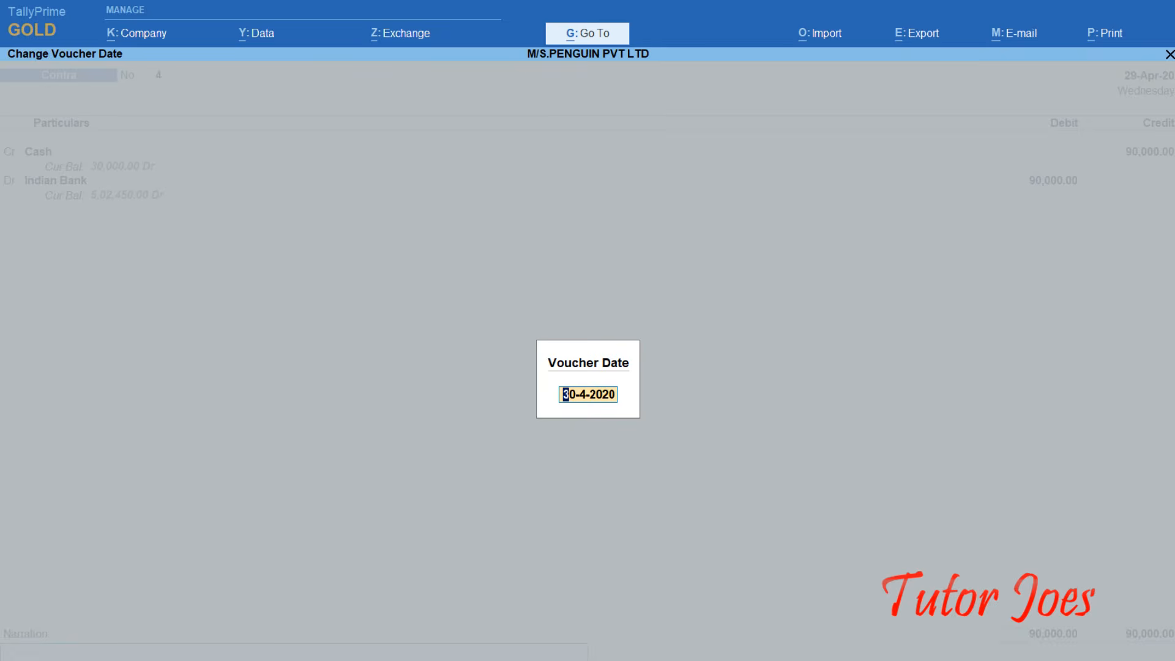
key(Return)
key(ctrl+a)
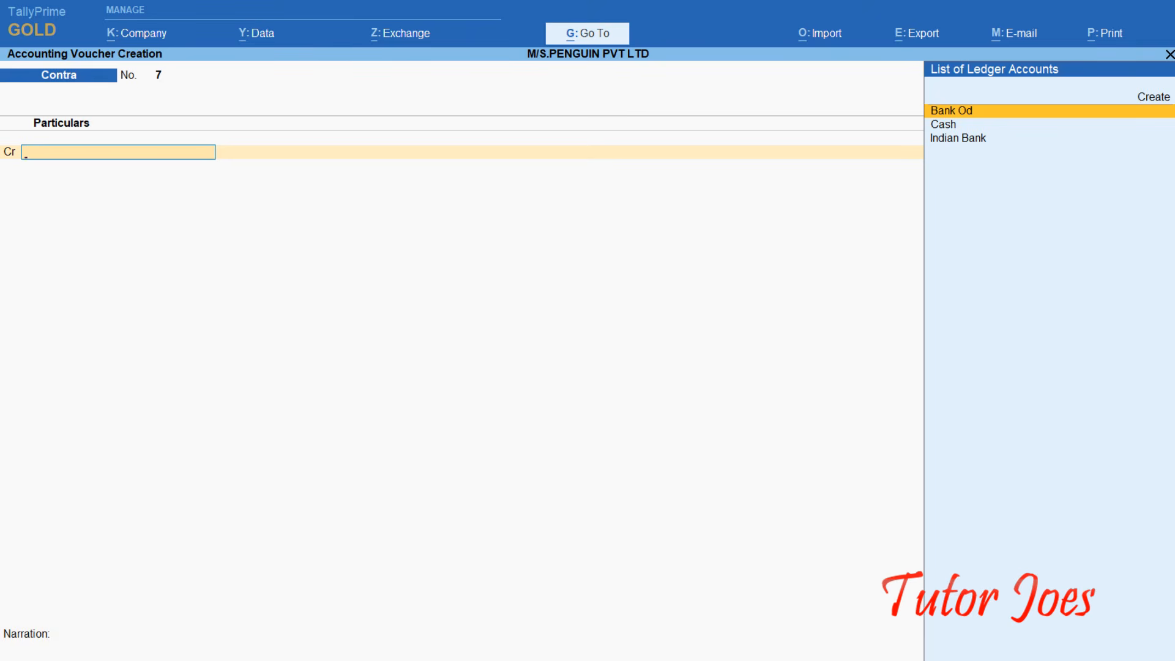
Step: Start a receipt voucher that credits Interest Received 1,000 and debits Indian Bank the same amount
key(F6)
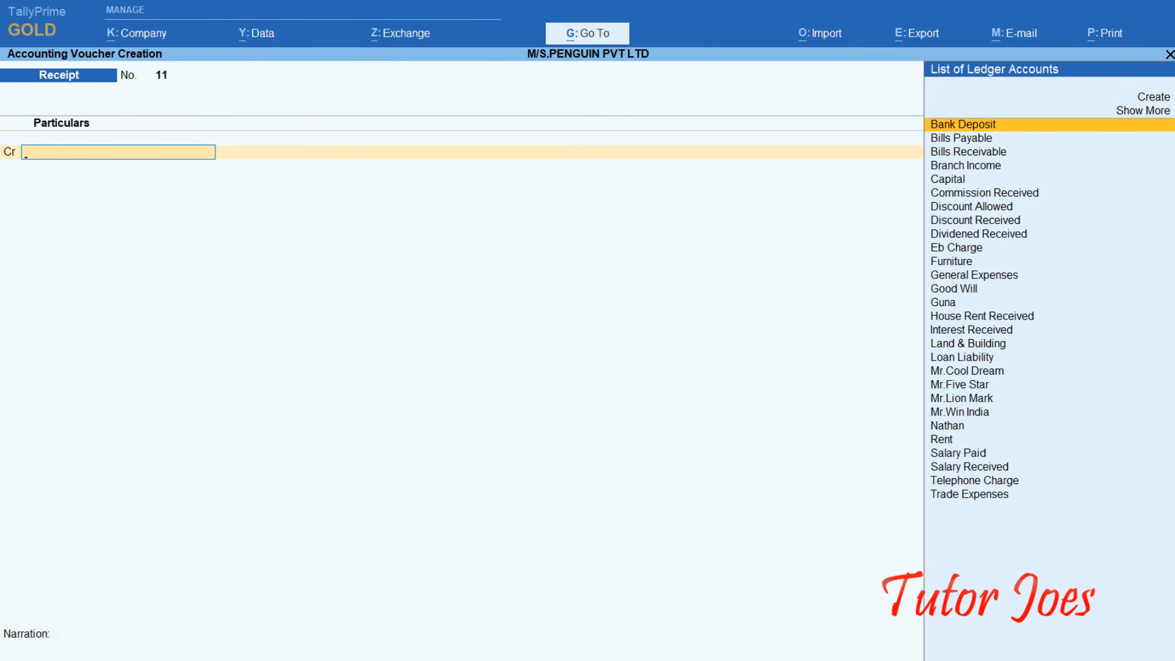
text(In)
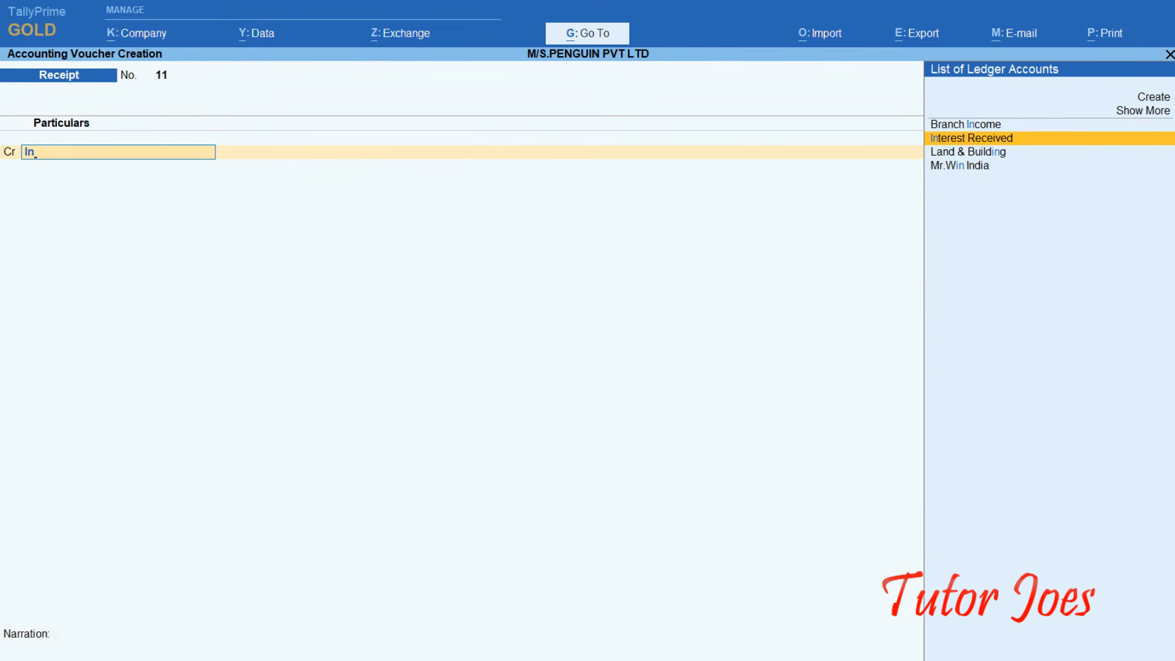
key(Return)
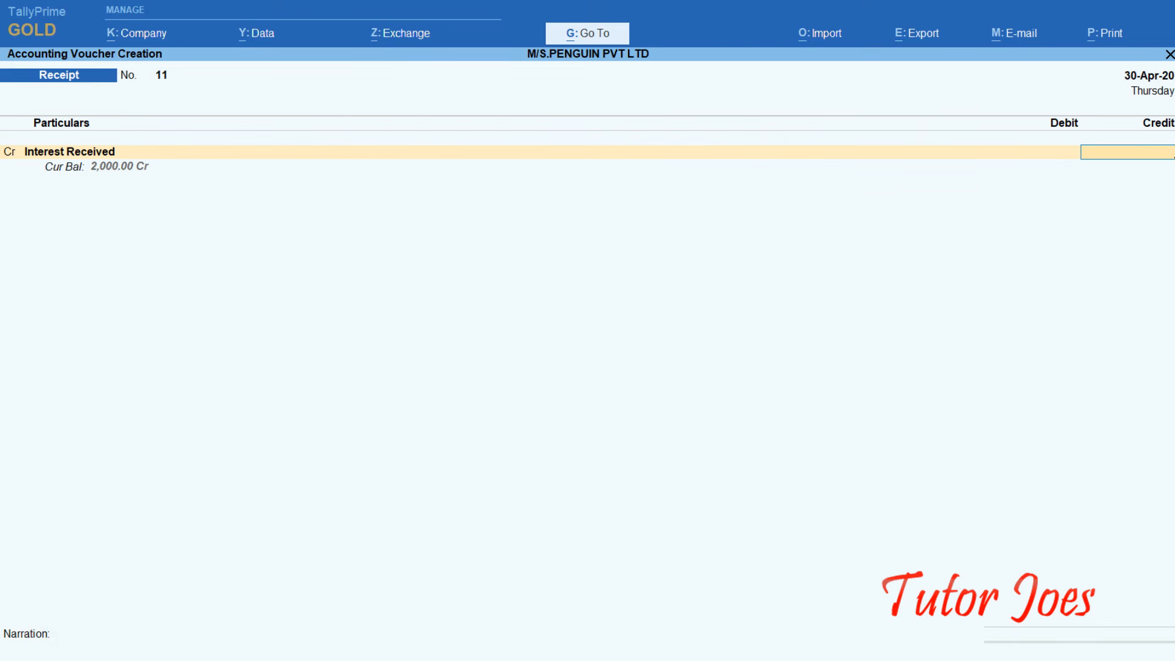
text(1000)
key(Return)
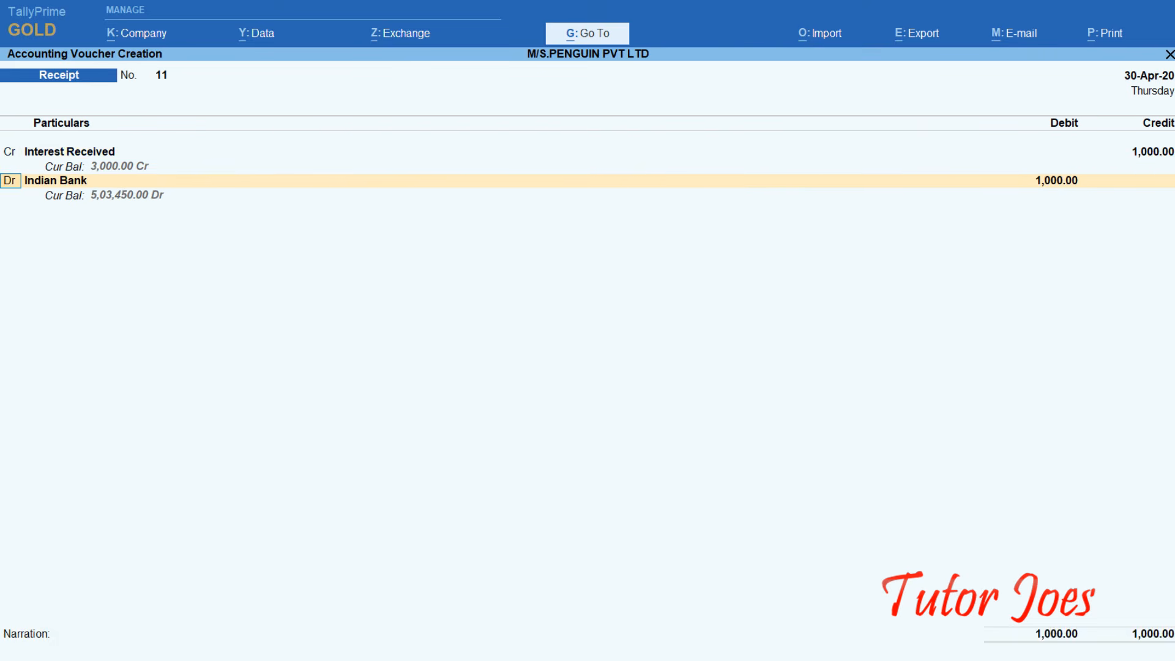
Step: Allocate the interest receipt as Cheque/DD dated 30 April 2020 without an instrument number and save the voucher
key(Return)
key(Return)
key(Return)
key(Return)
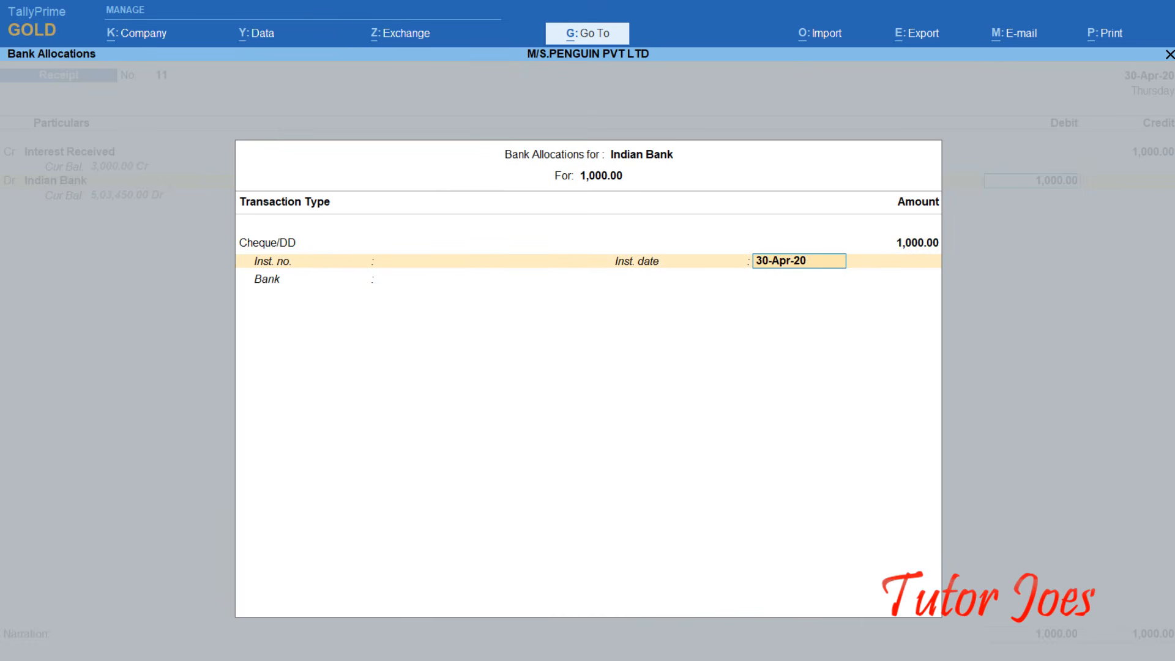
key(Return)
key(Return)
key(Return)
key(Return)
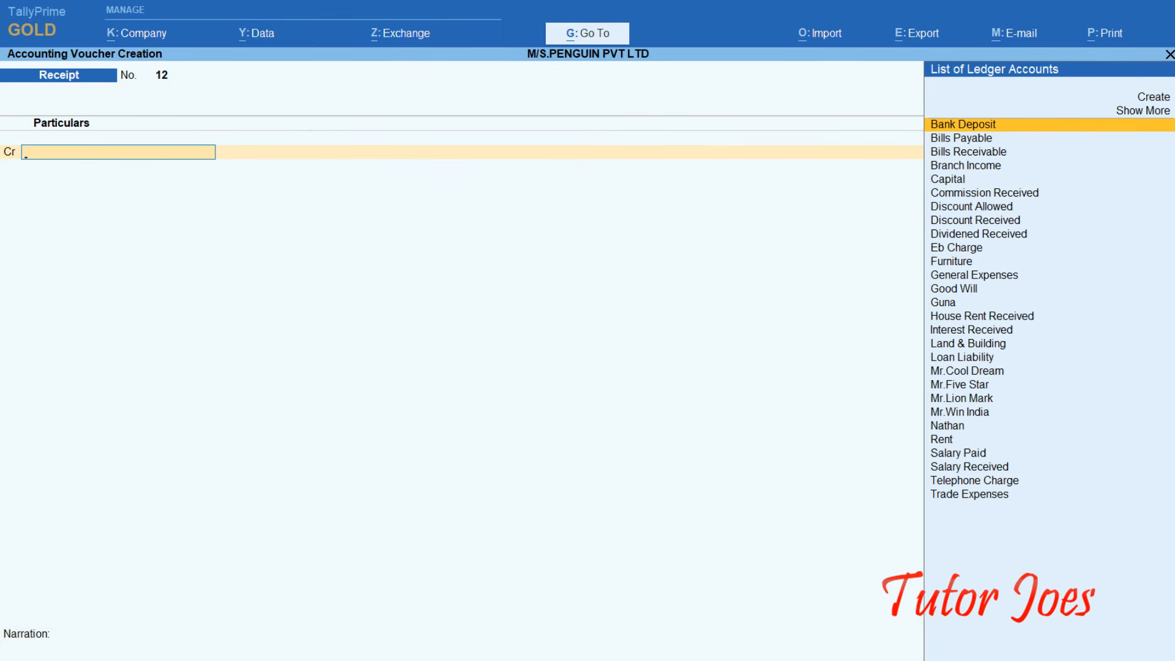
Step: Create a Travelling Exp ledger under Indirect Expenses with ledger type Not Applicable from a new payment voucher
key(F5)
key(alt+c)
text(Tr)
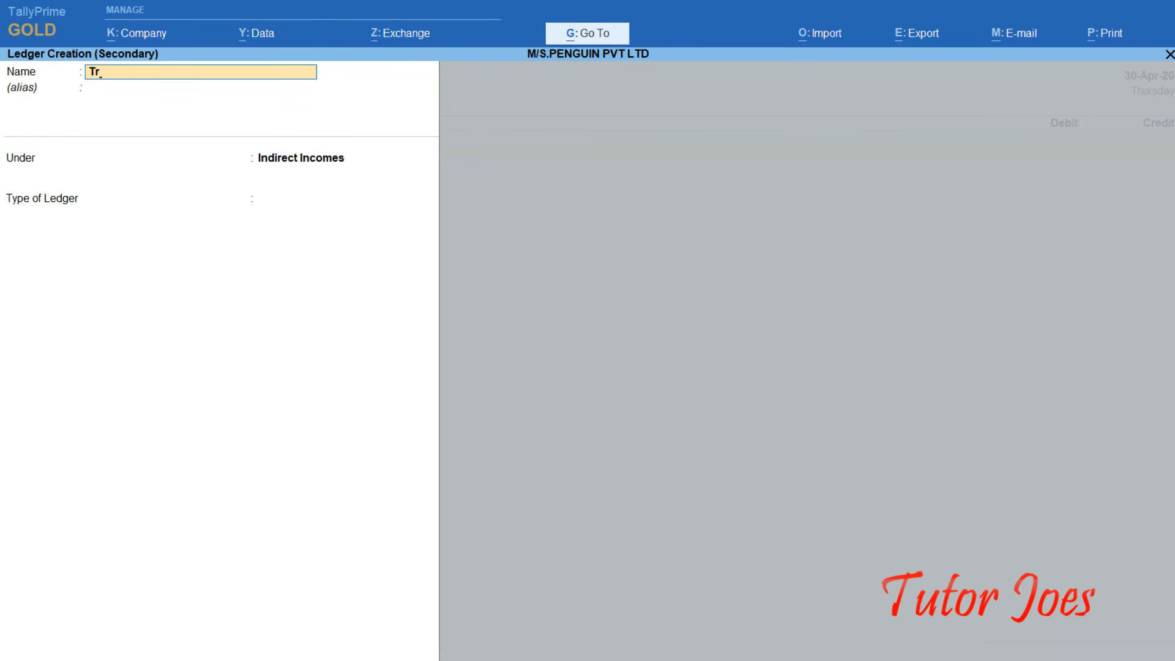
text(avelling Exp)
key(Return)
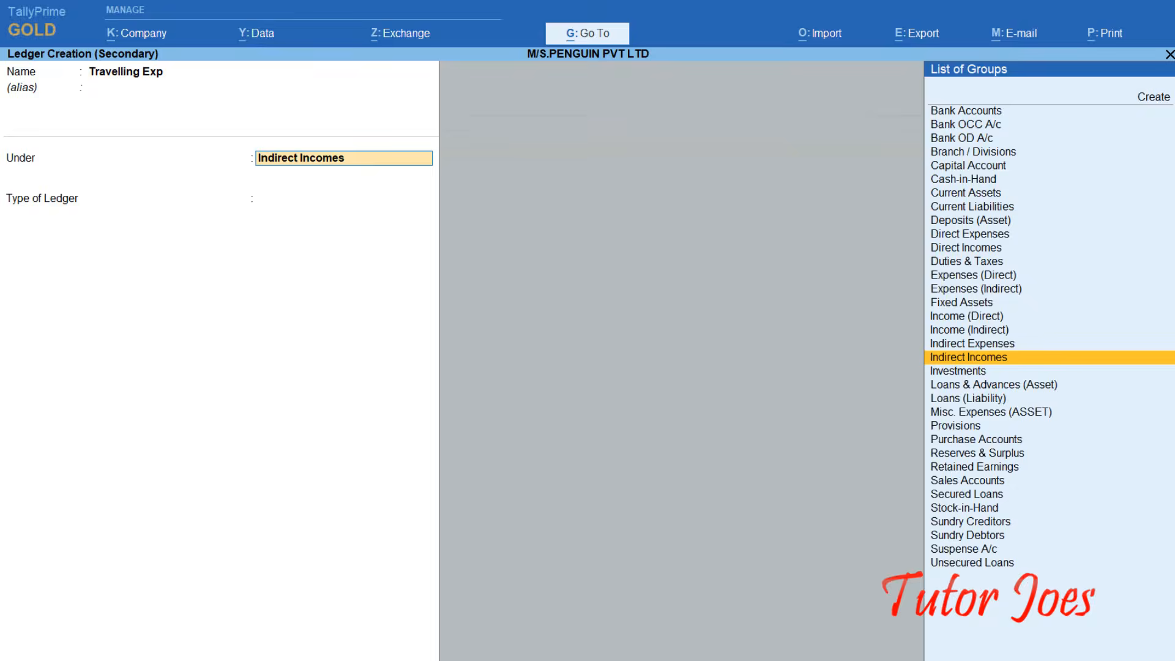
key(Up)
key(Return)
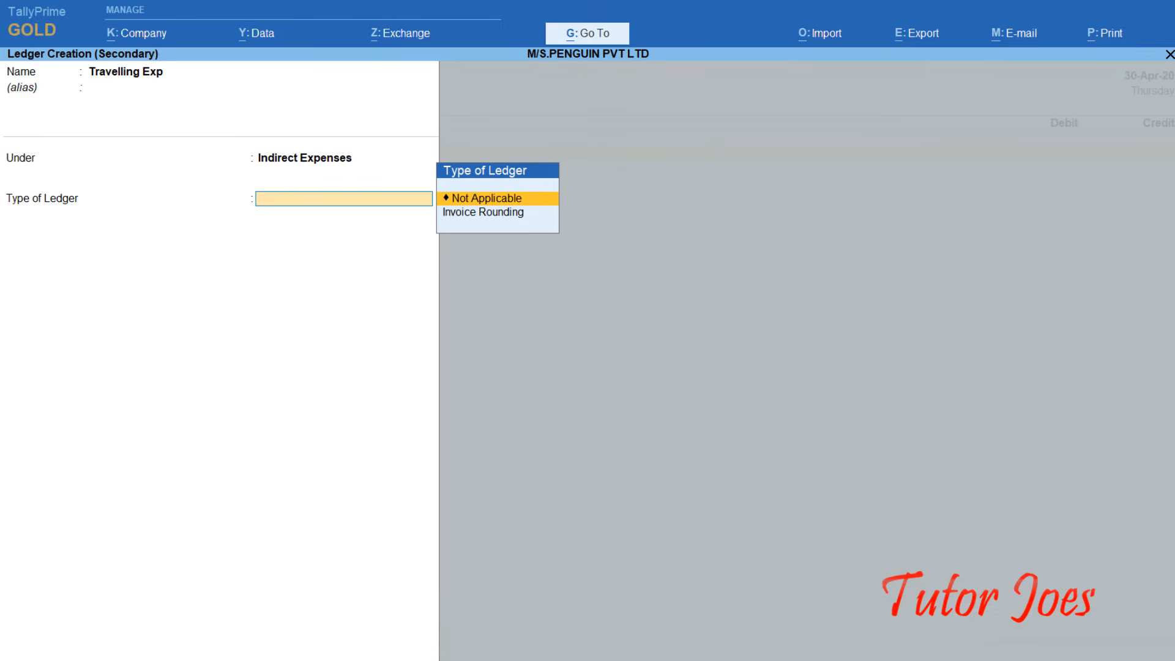
key(Return)
key(Return)
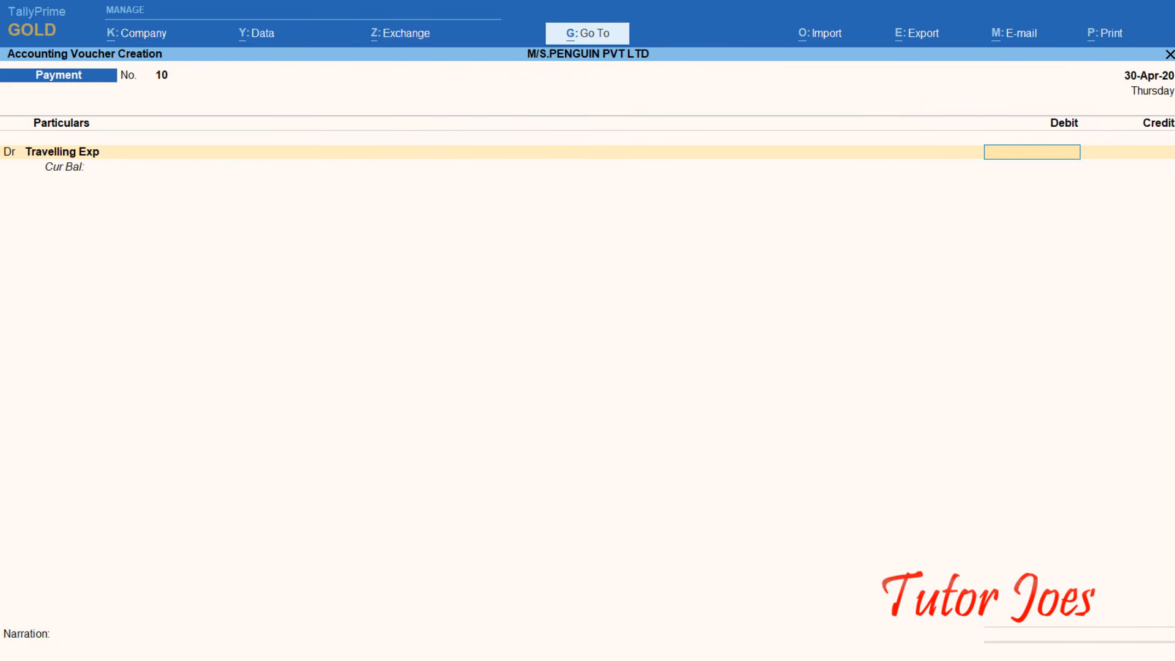
Step: Debit Travelling Exp 20,000 and credit Indian Bank the same amount in the payment voucher
text(20000)
key(Return)
key(Return)
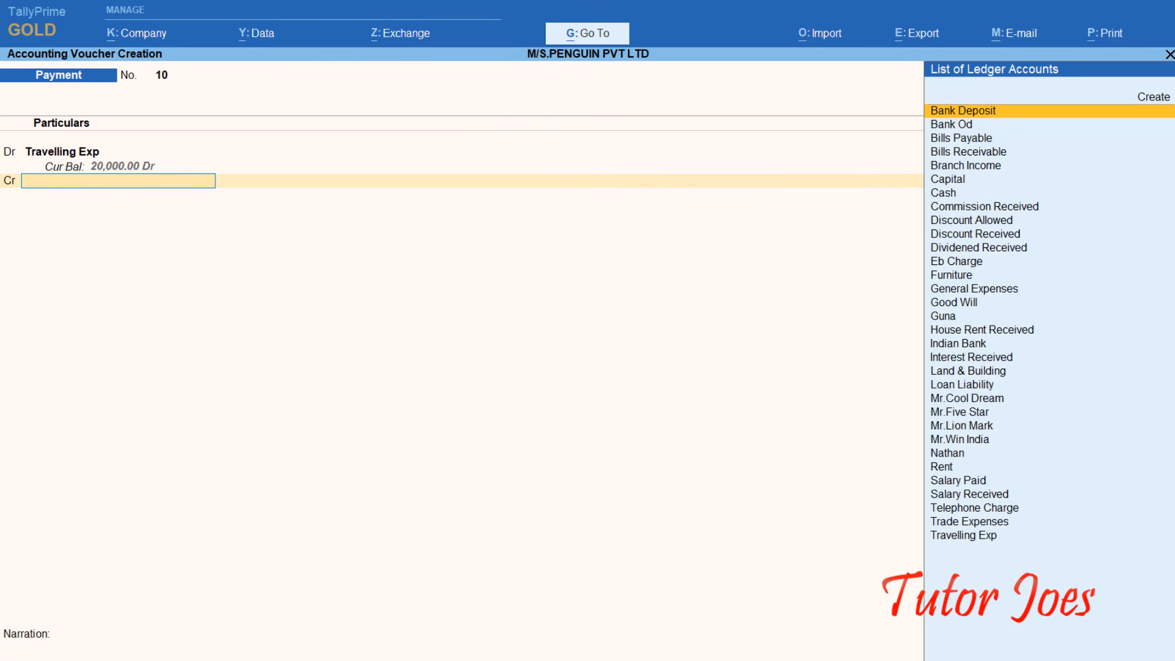
text(In)
key(Down)
key(Up)
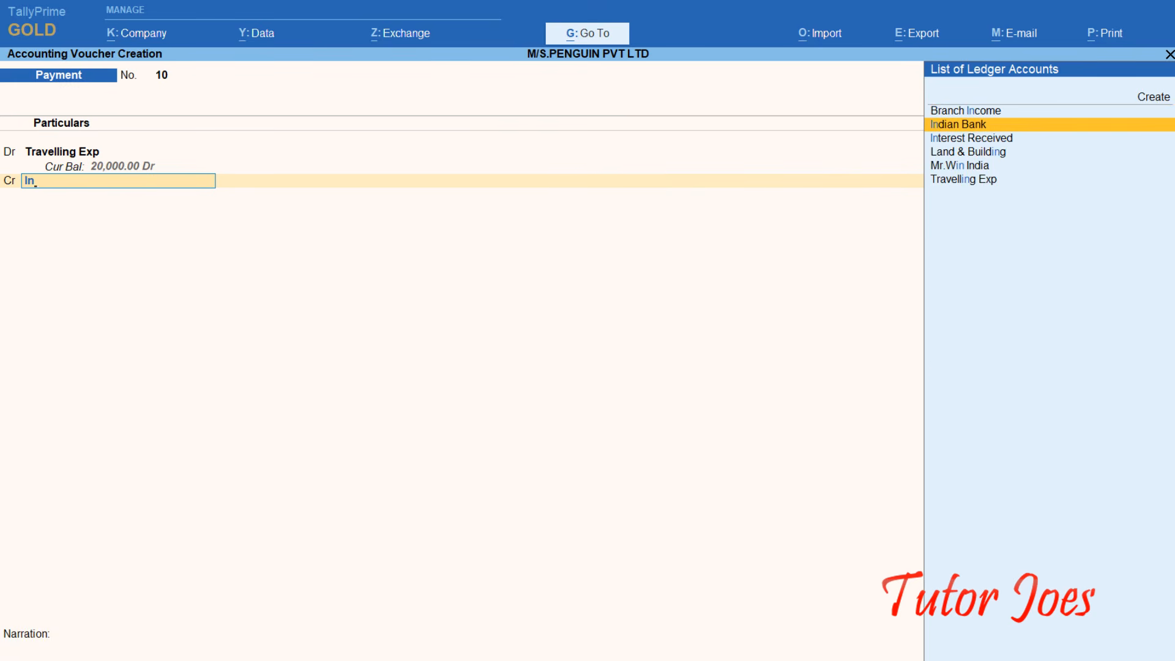
key(Return)
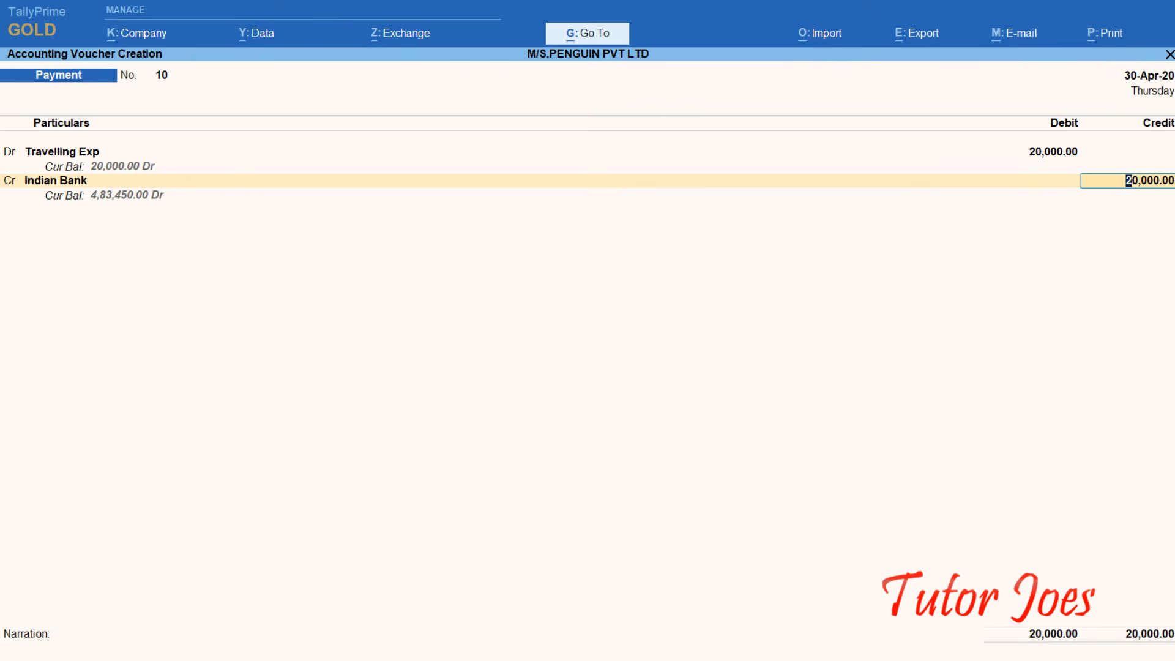
Step: Allocate the travelling payment as a Cheque dated 30 April 2020 without an instrument number and save the voucher
key(Return)
key(Return)
key(Return)
key(Return)
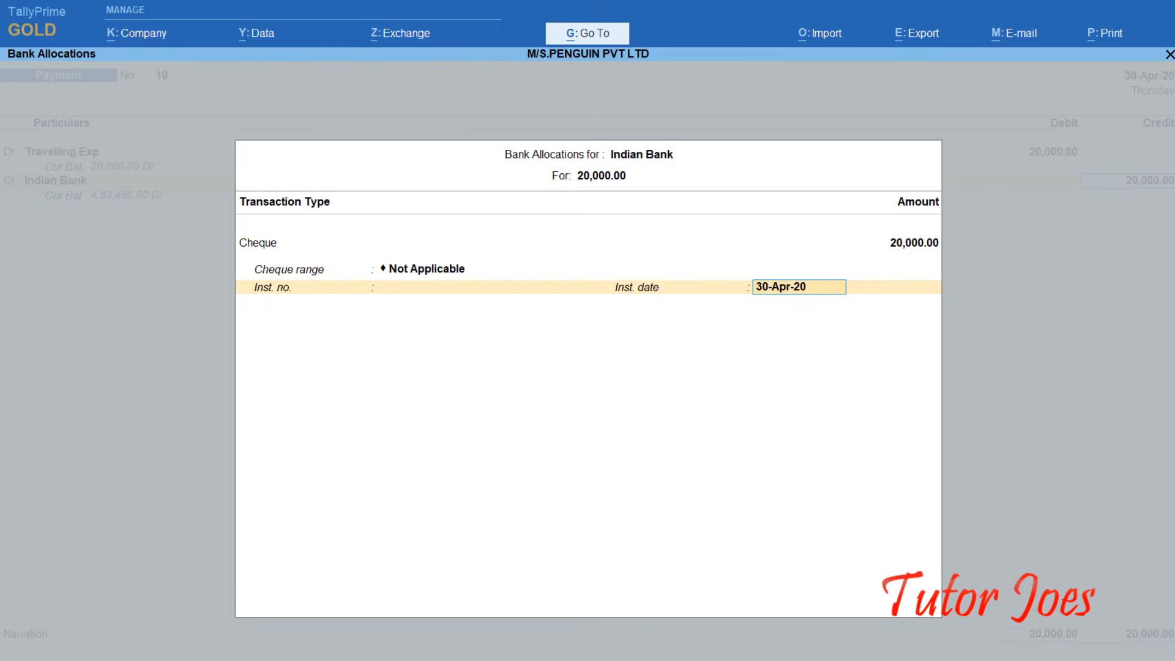
key(Return)
key(Return)
key(Return)
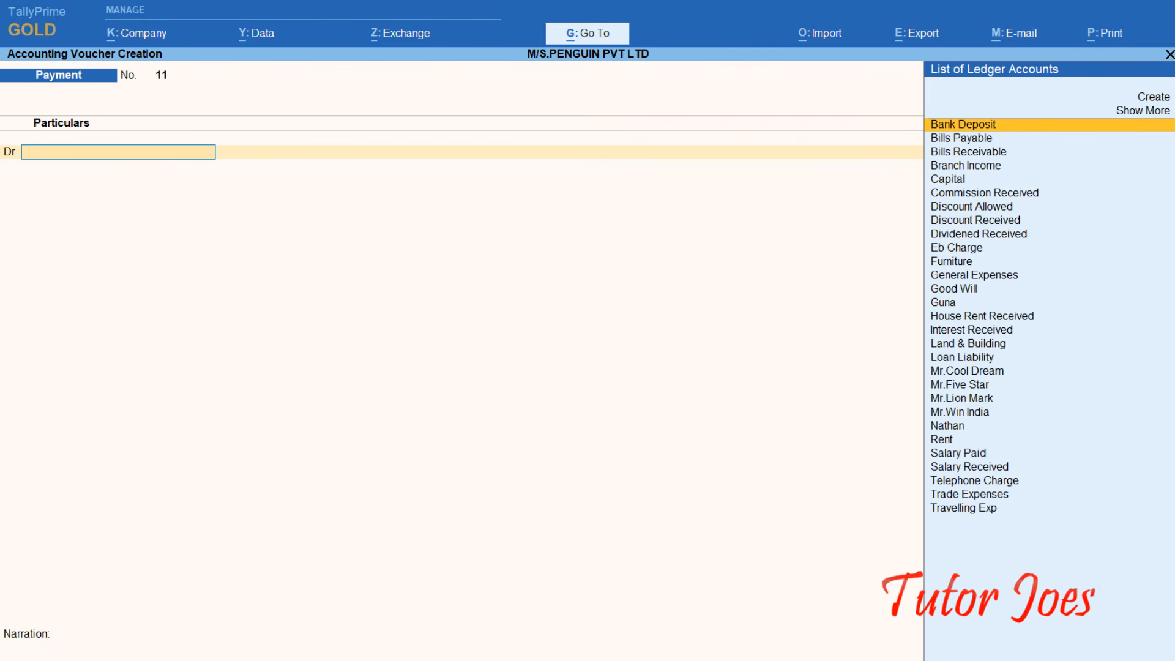
Step: Open the Bank Reconciliation report for the Indian Bank ledger
click(614, 37)
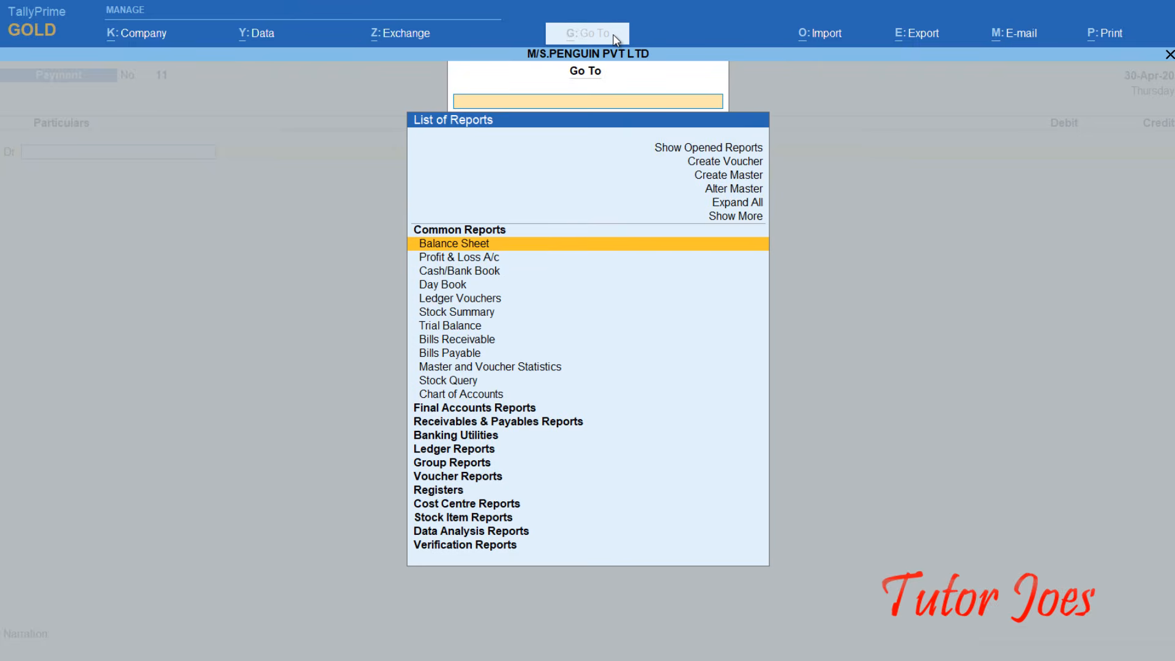
text(Ba)
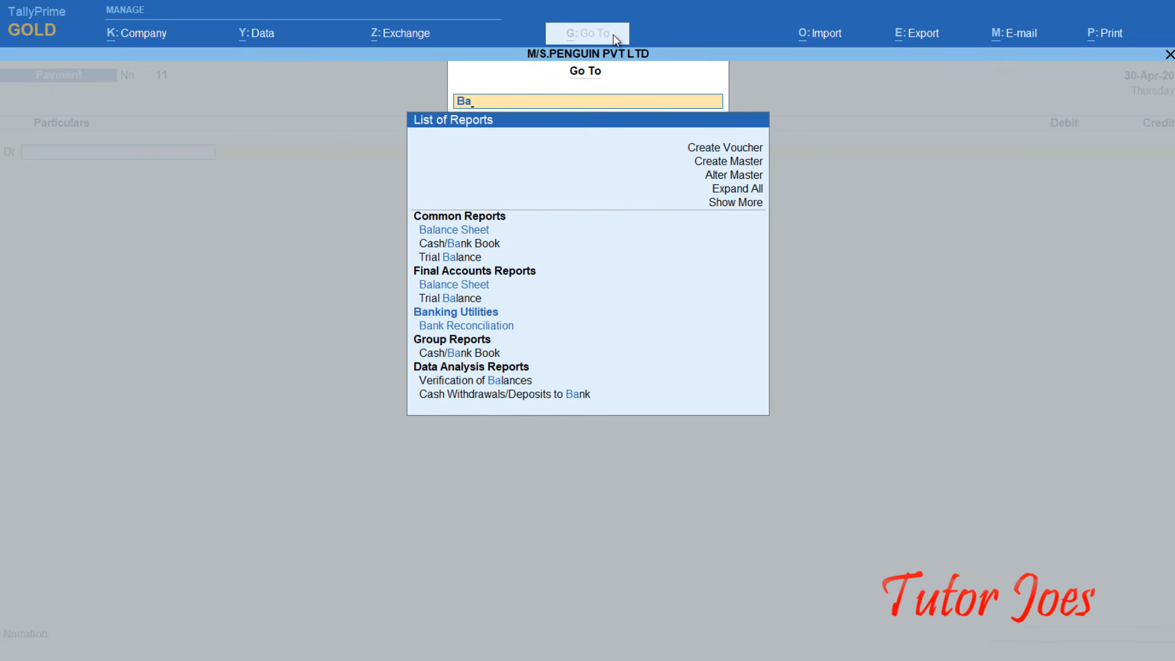
key(Down)
key(Down)
key(Down)
key(Down)
key(Down)
key(Down)
key(Down)
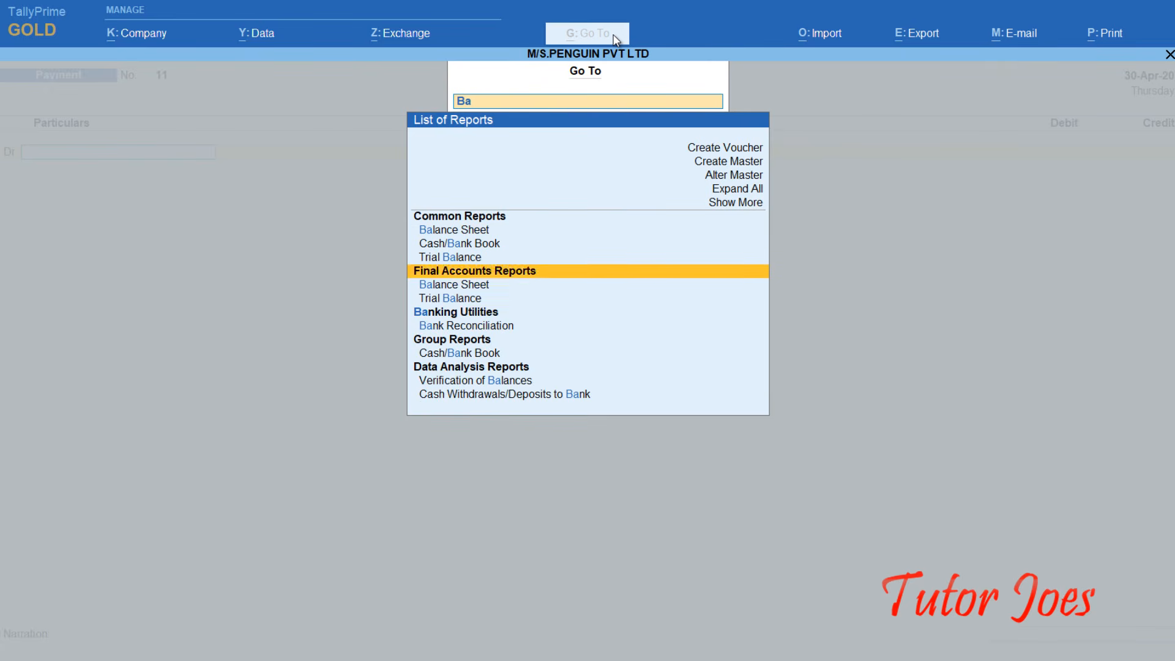
key(Return)
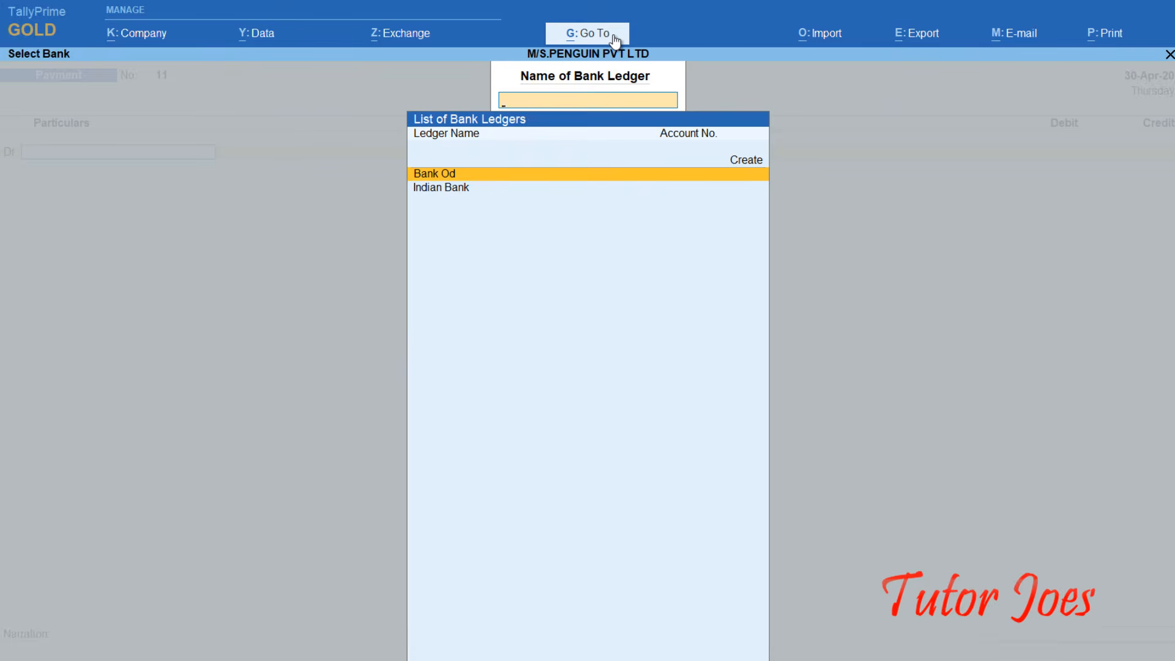
key(Down)
key(Return)
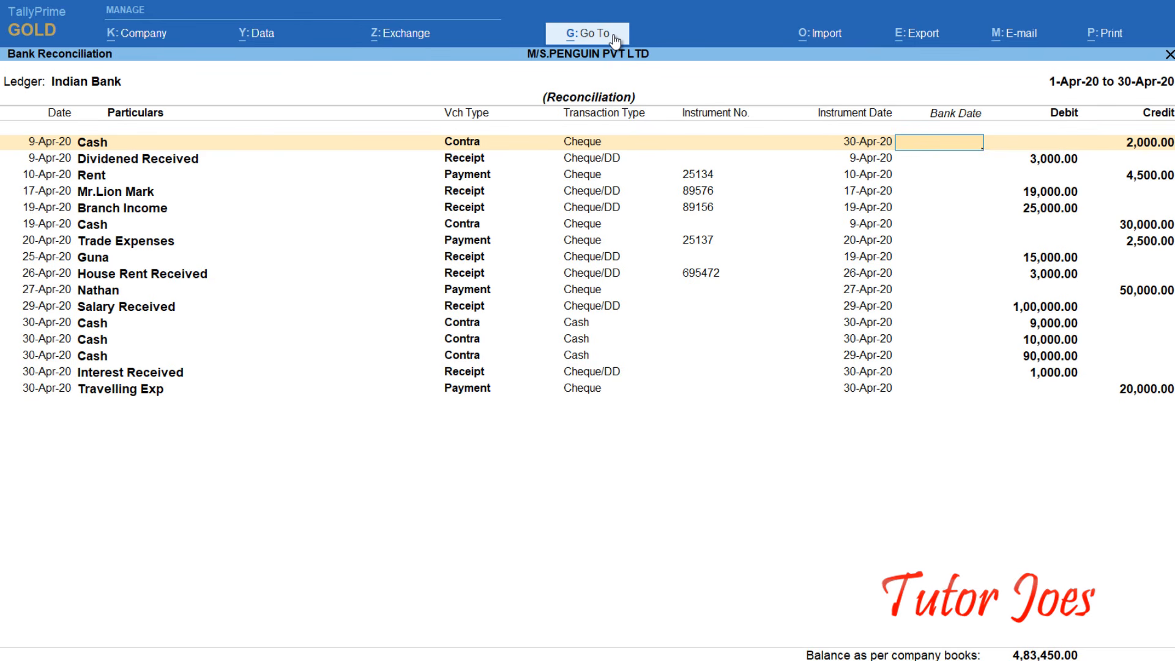
Step: Set the bank date to 9 April 2020 for the 2,000 Cash contra and the Dividened Received receipt
key(Down)
key(Down)
key(Down)
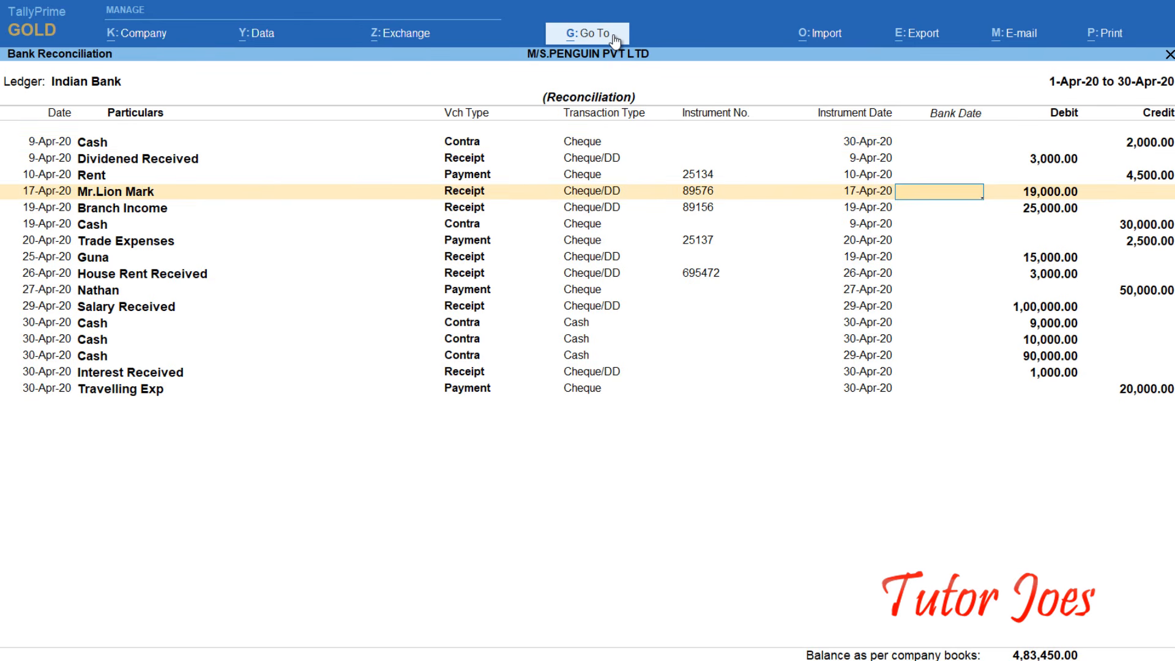
key(Up)
key(Up)
key(Up)
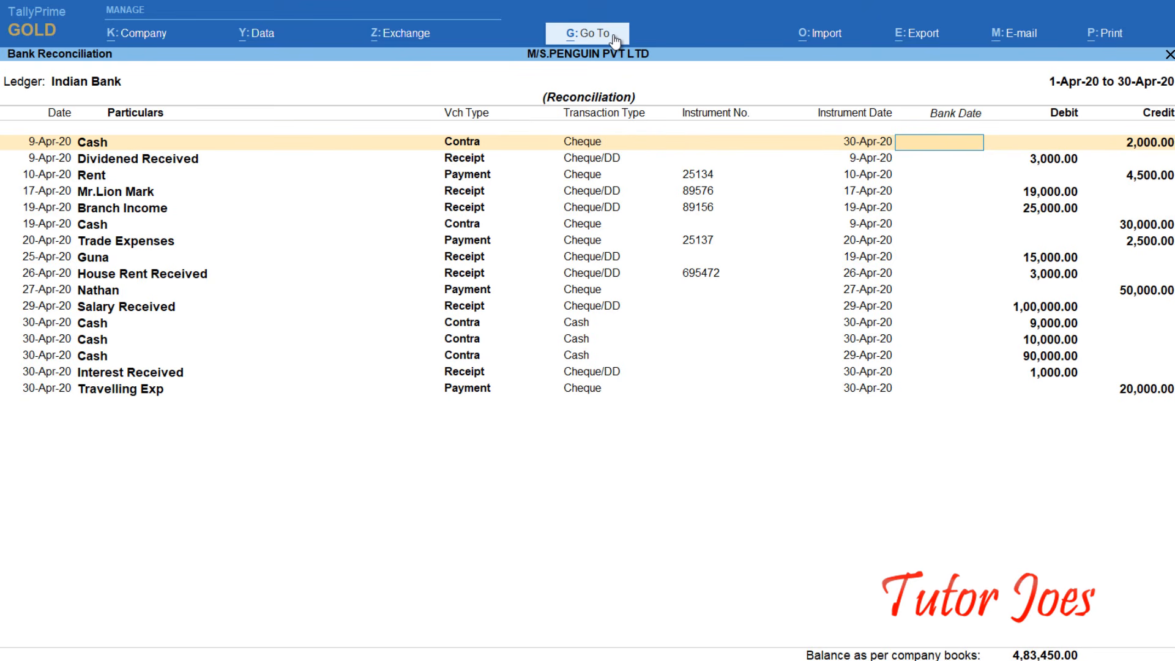
text(9)
key(Return)
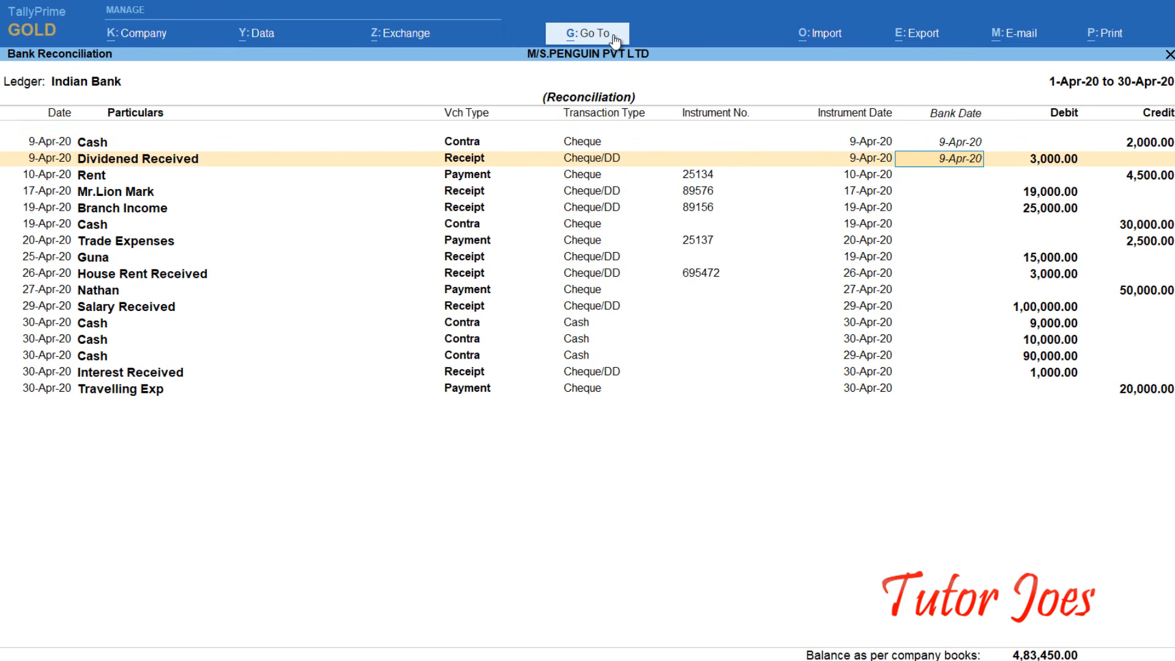
key(Return)
Step: Set the bank date of the 30,000 Cash contra to 19 April 2020 and the 15,000 receipt to 25 April 2020
key(Return)
key(Return)
key(Return)
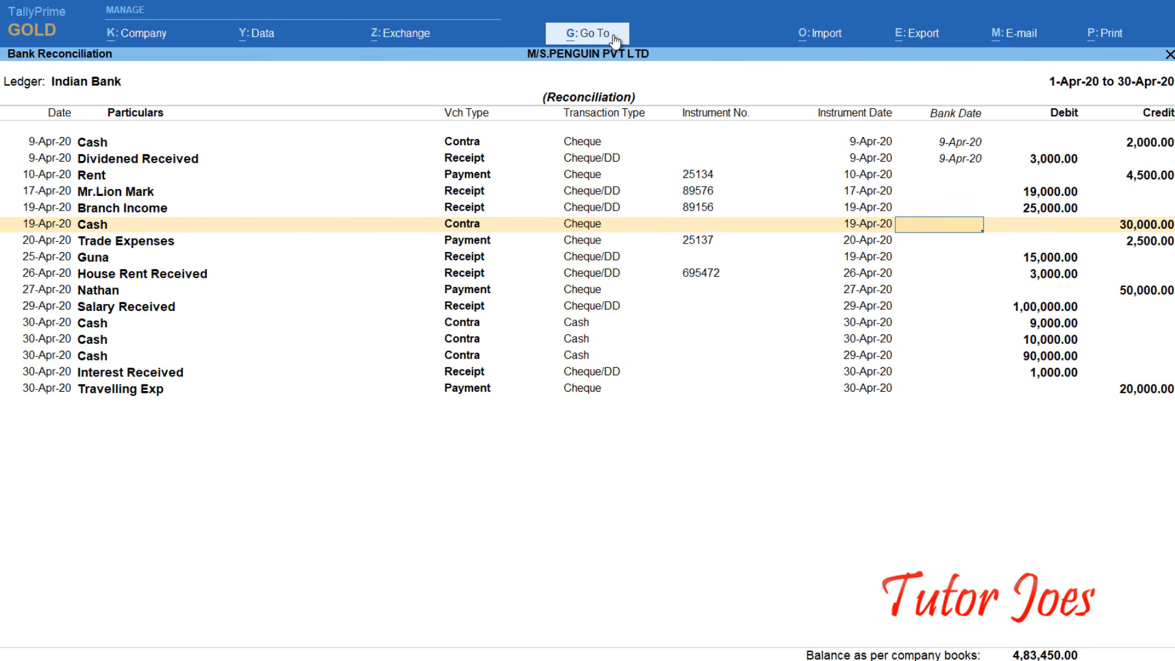
text(19)
key(Return)
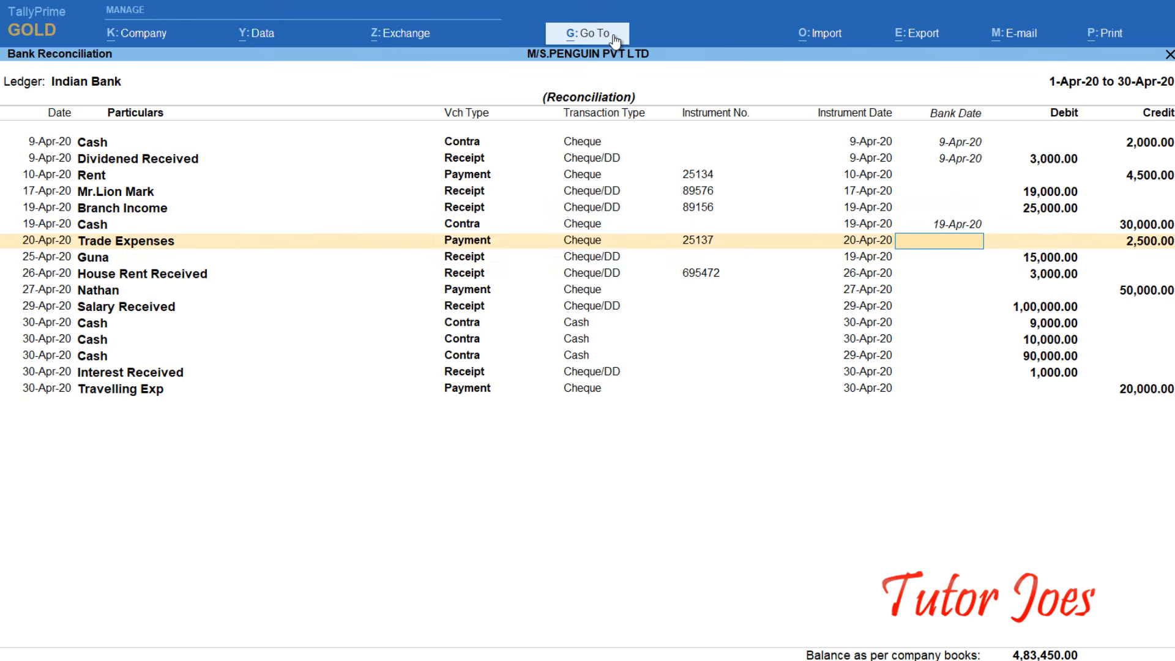
key(Return)
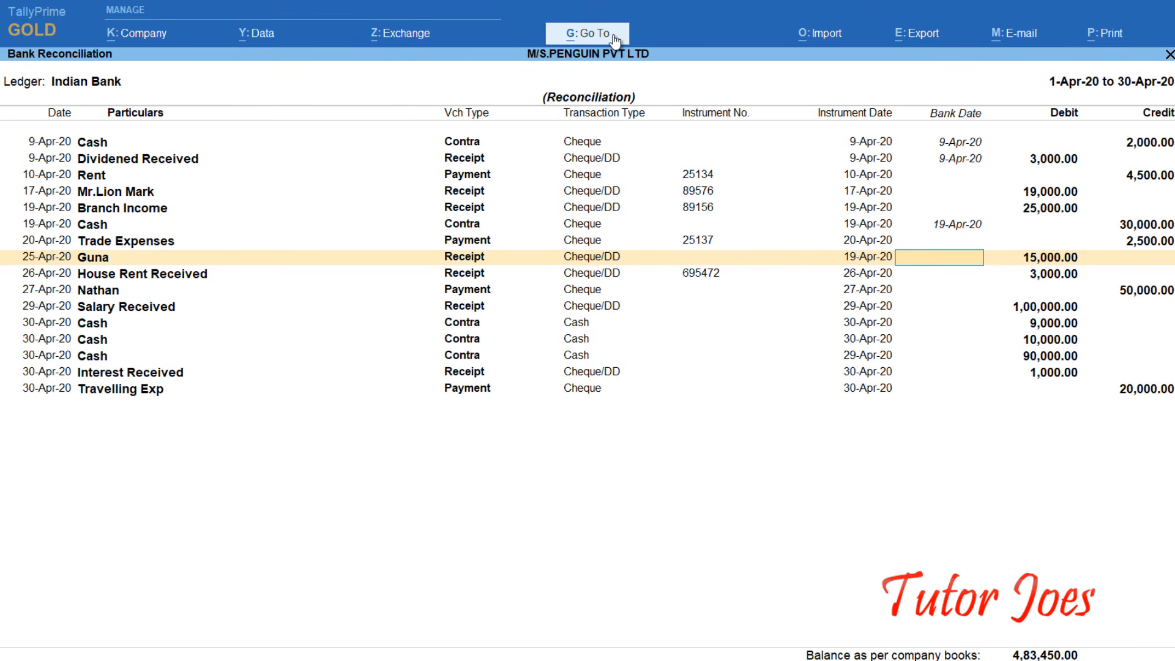
text(25)
key(Return)
key(Return)
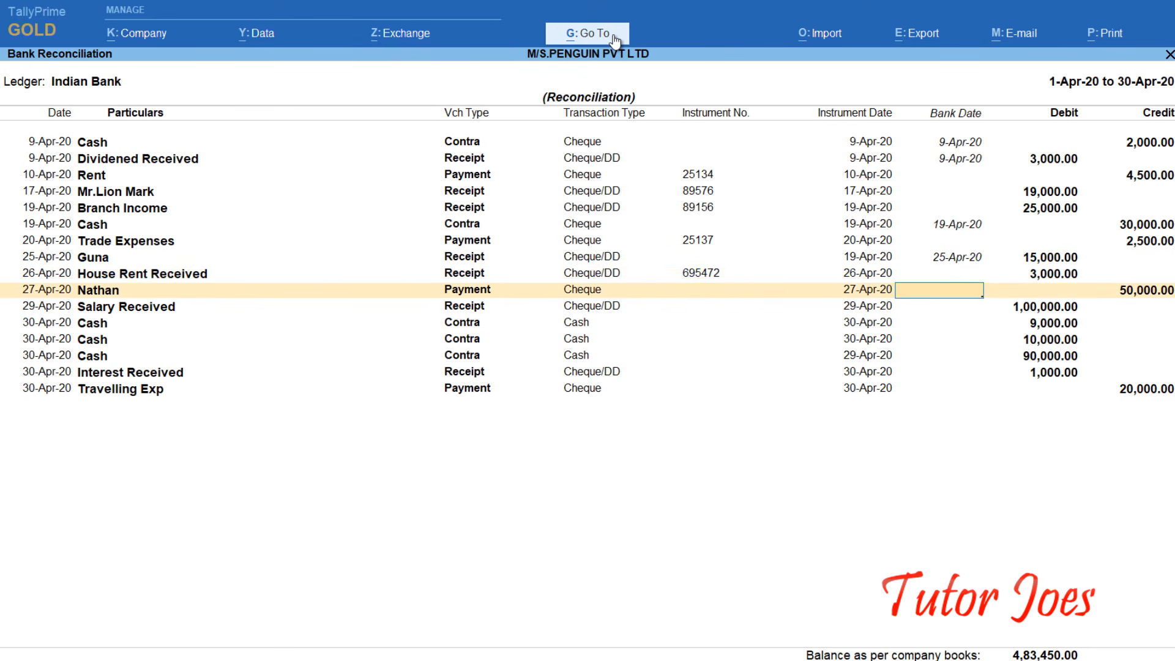
Step: Set the bank date of the 50,000 payment to 27 April 2020 and the Salary Received receipt to 29 April 2020
text(27)
key(Return)
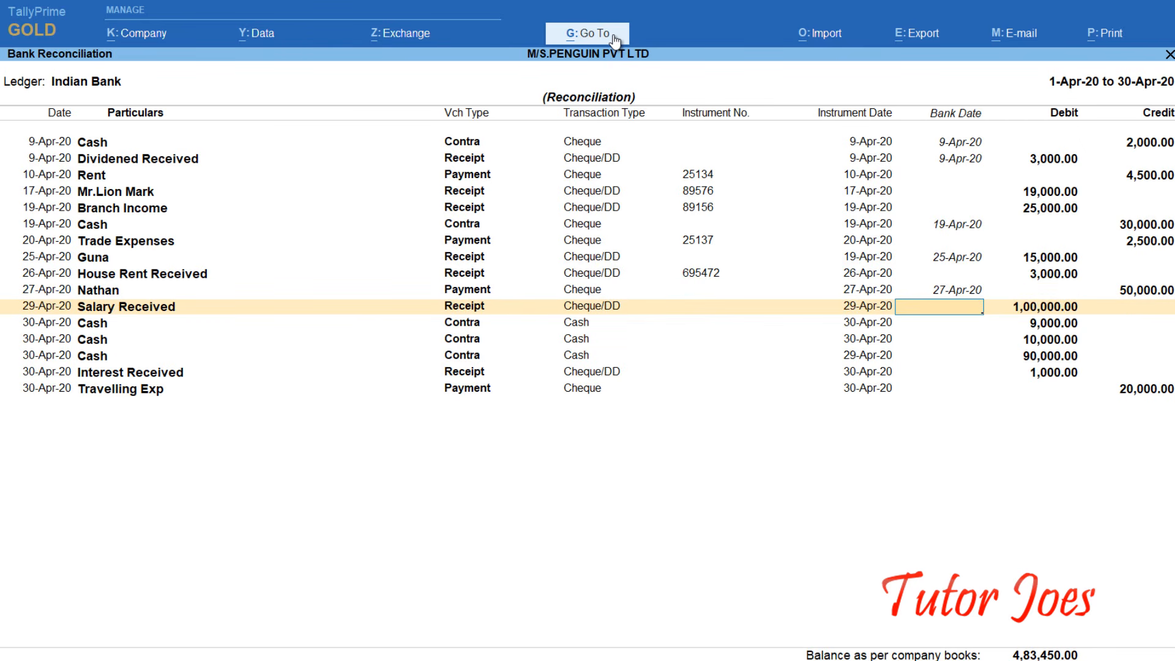
text(29)
key(Return)
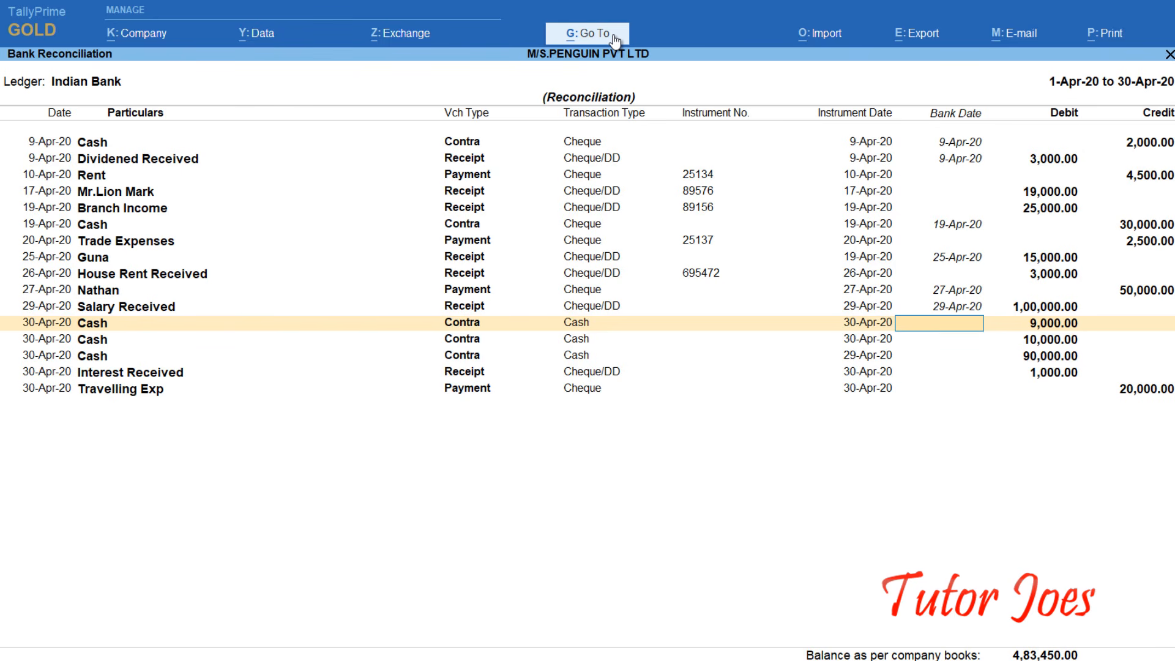
Step: Leave the 9,000 Cash contra's bank date blank and set it to 30 April 2020 for the 10,000 and 90,000 Cash contras
key(Return)
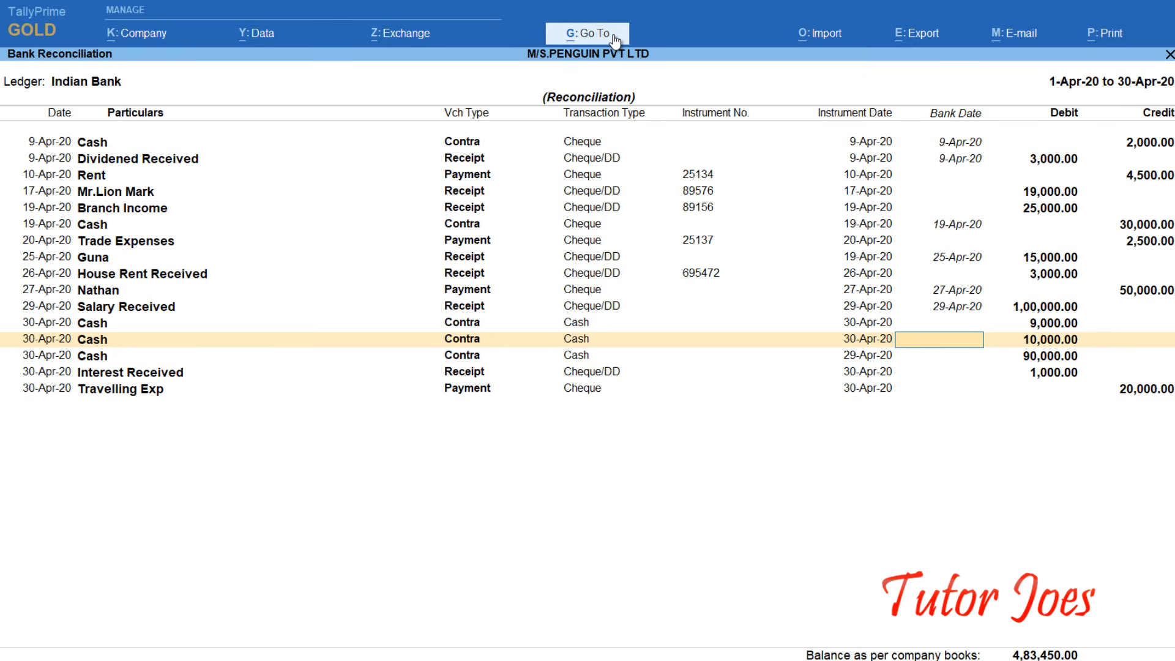
text(31)
key(Return)
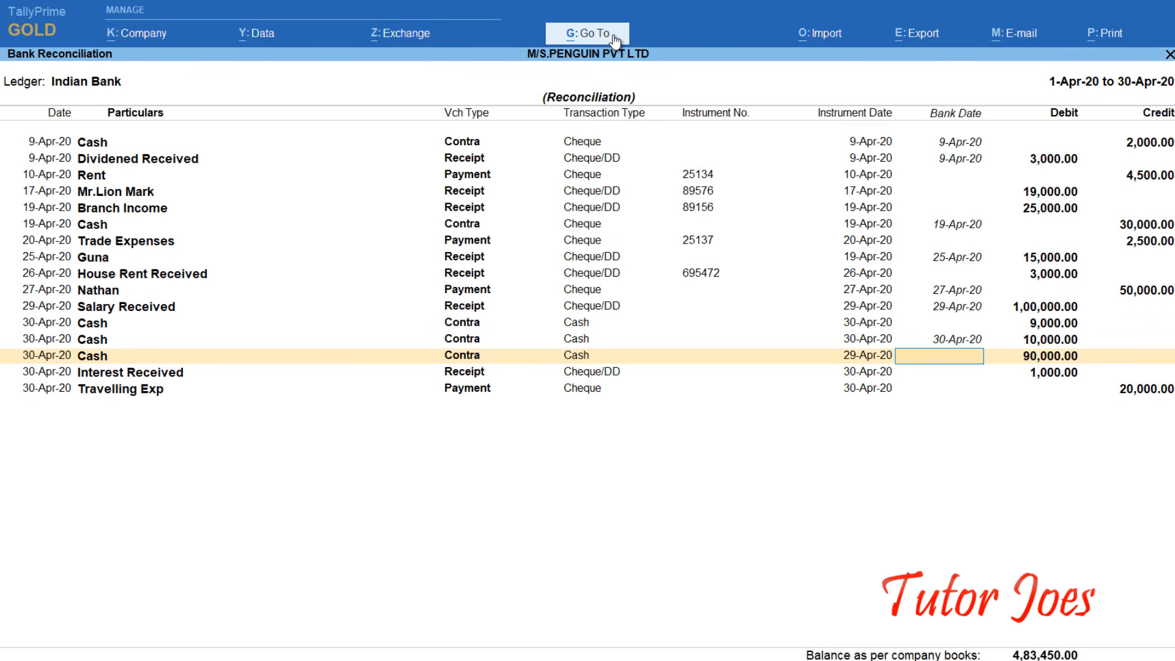
text(31)
key(Return)
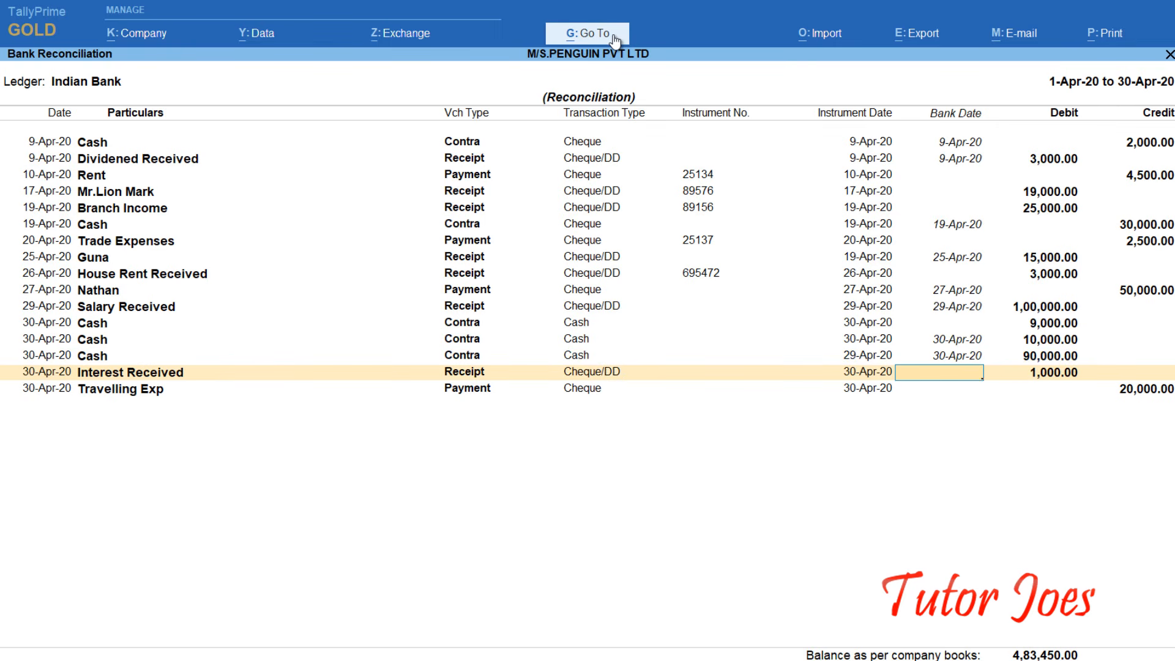
Step: Set the bank date to 30 April 2020 for the Interest Received receipt and the Travelling Exp payment, and accept the reconciliation
text(31)
key(Return)
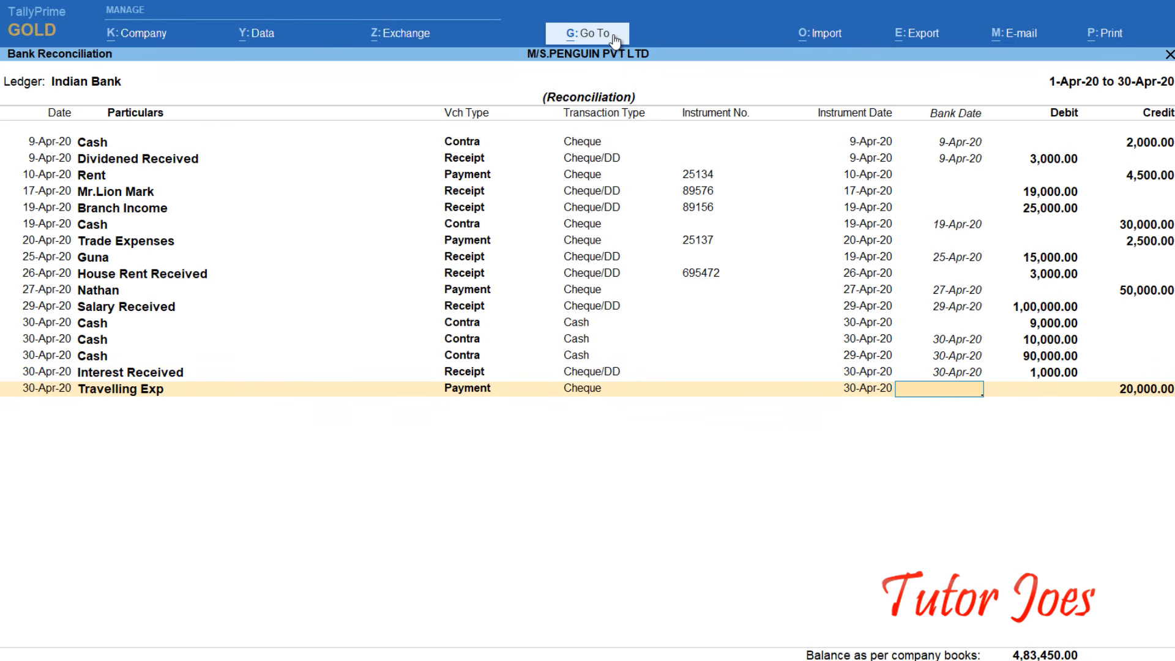
text(30)
key(Up)
key(Up)
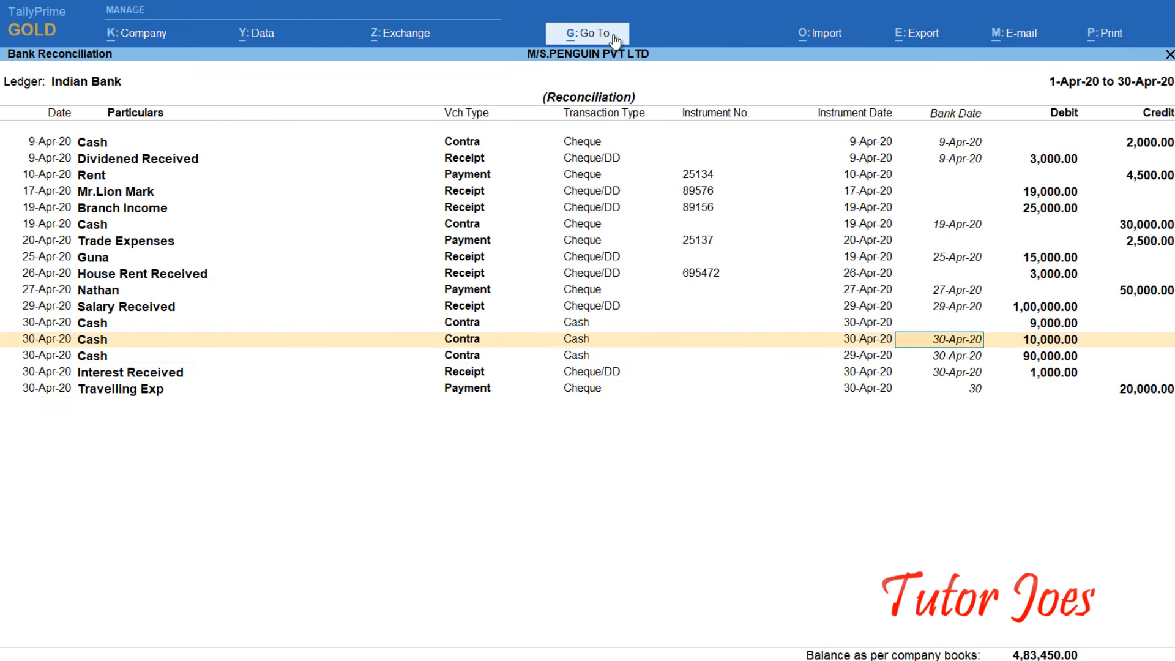
key(Down)
key(Down)
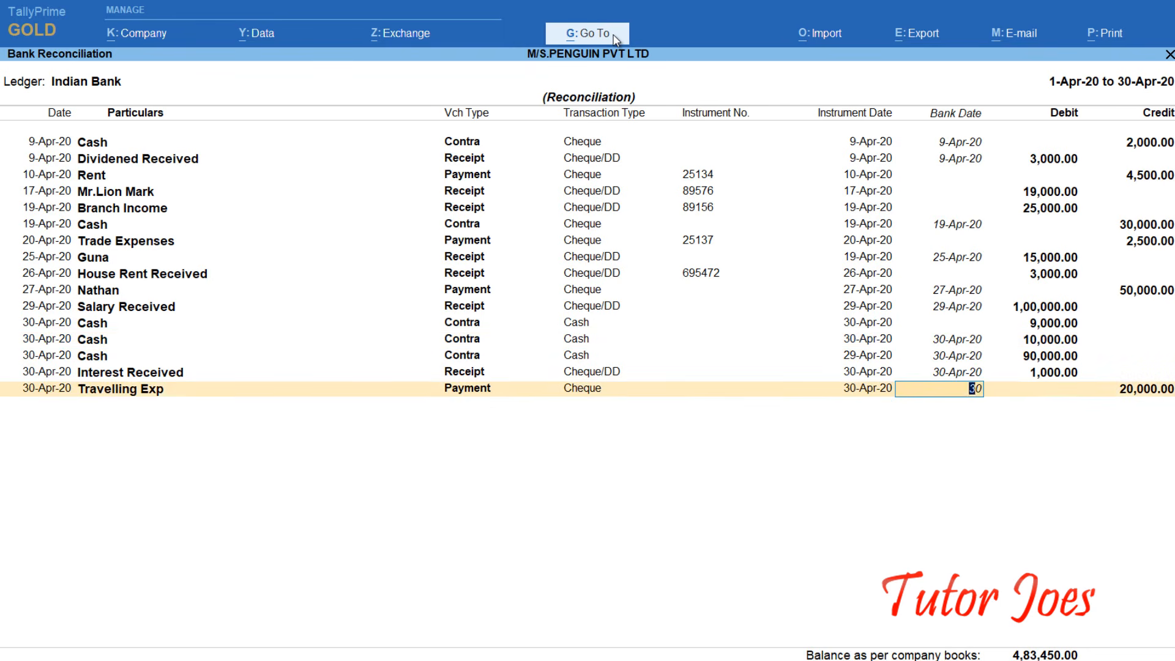
key(Return)
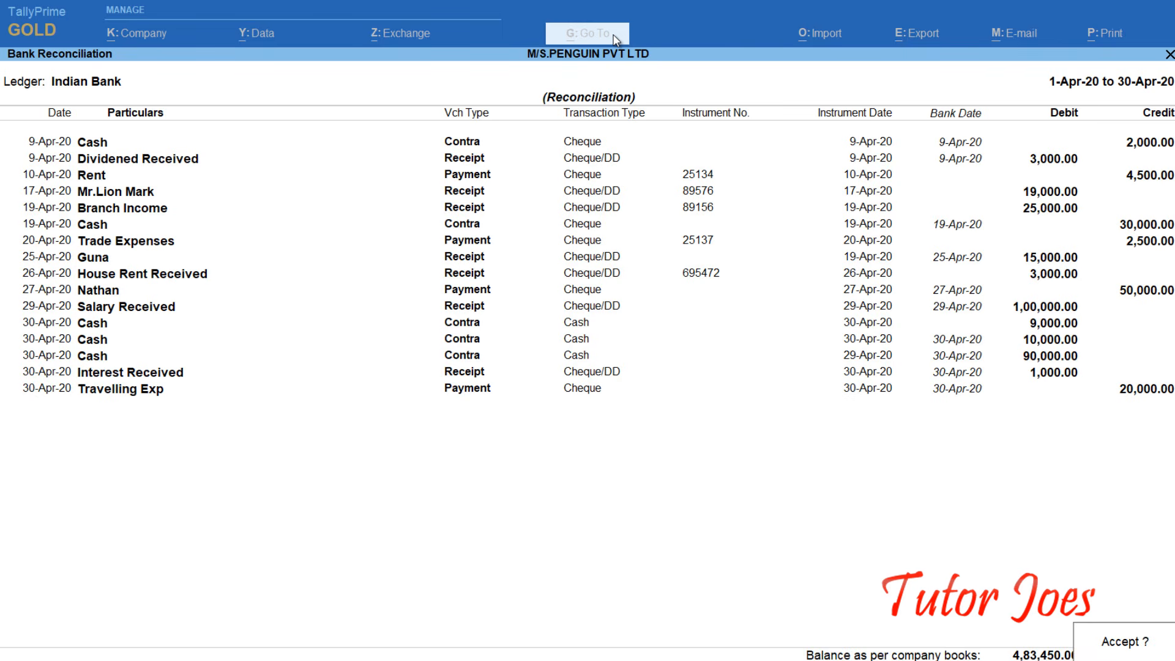
key(Return)
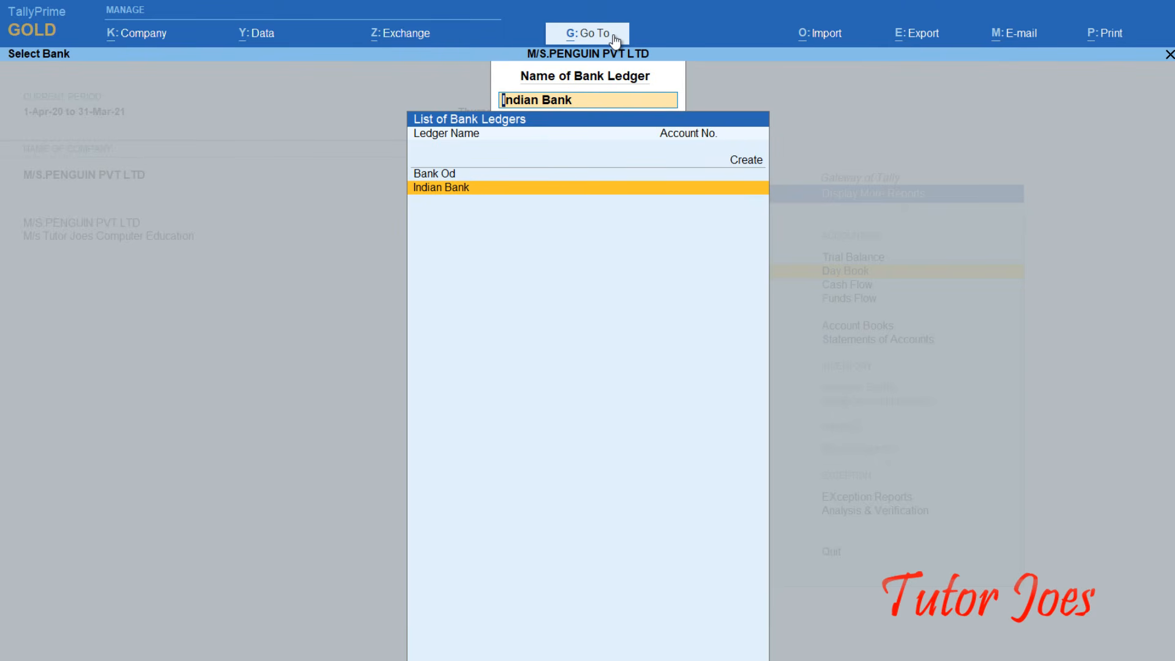
Step: Reopen the Bank Reconciliation report for Indian Bank and examine its Set Bank Date and Opening BRS options
key(Return)
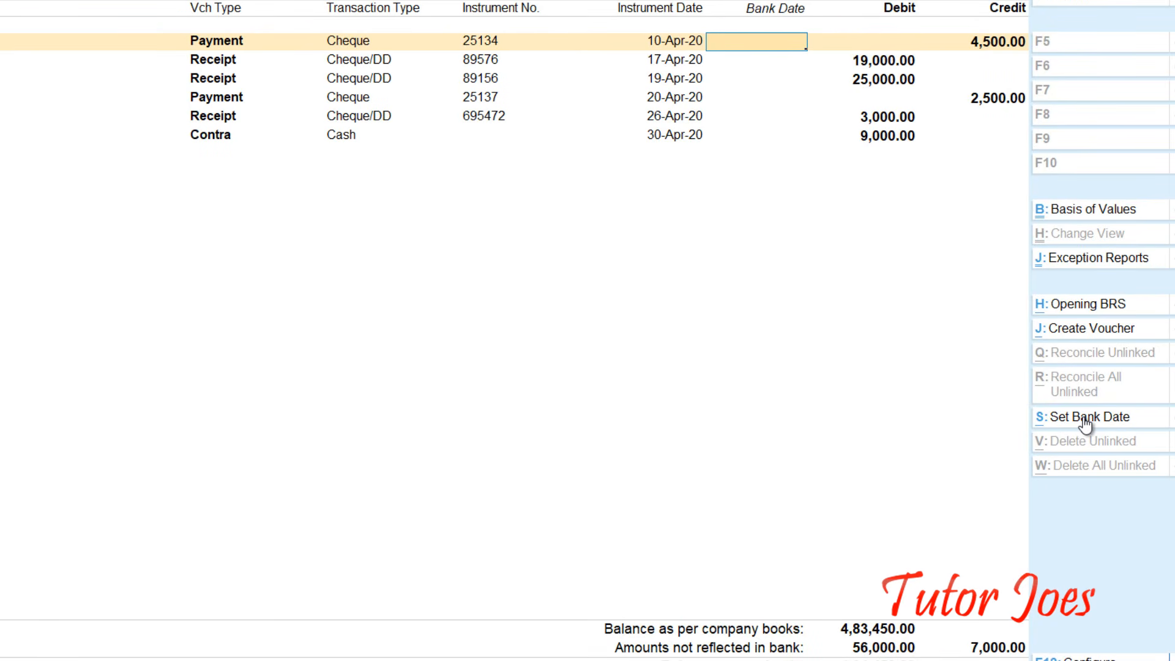
click(1084, 421)
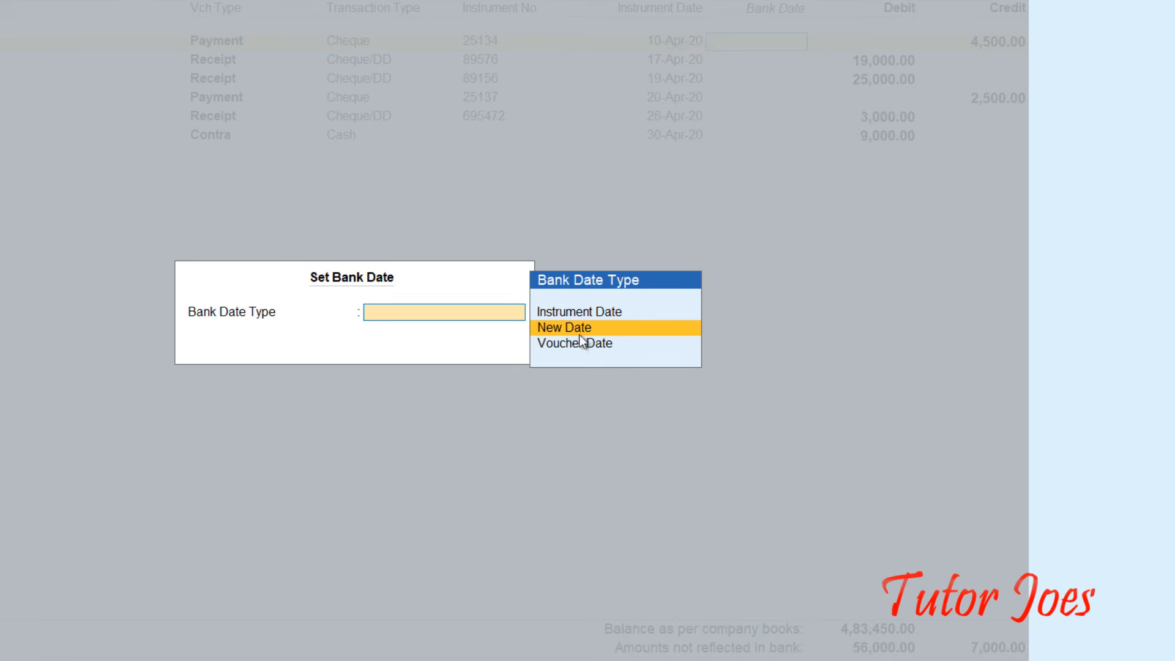
key(Return)
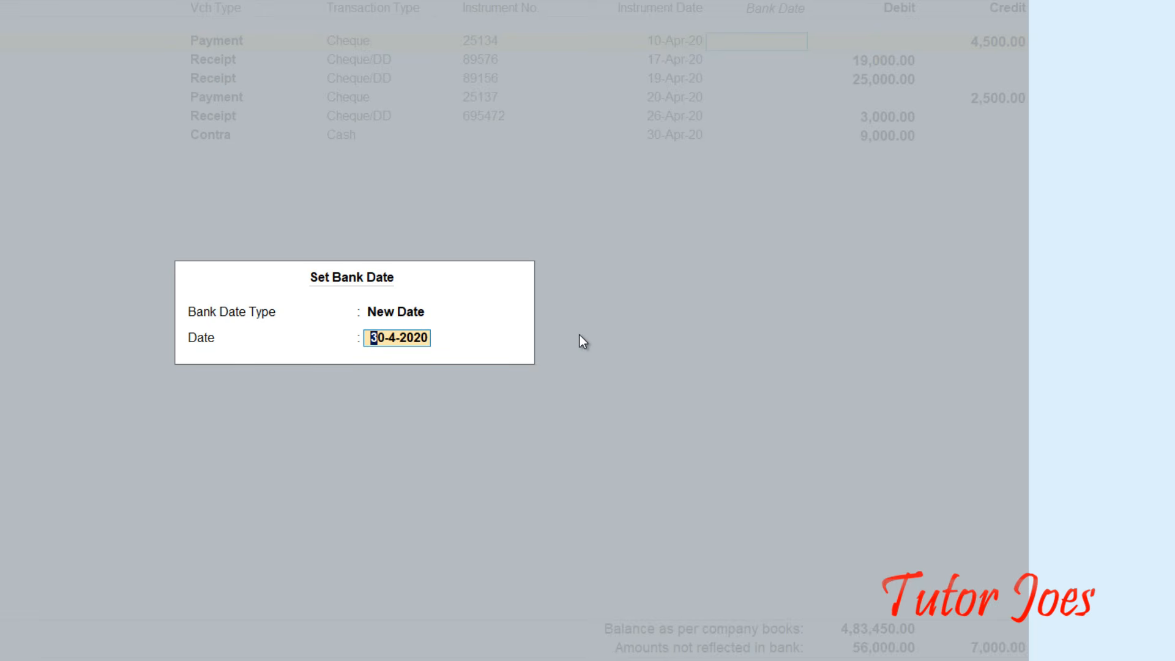
key(BackSpace)
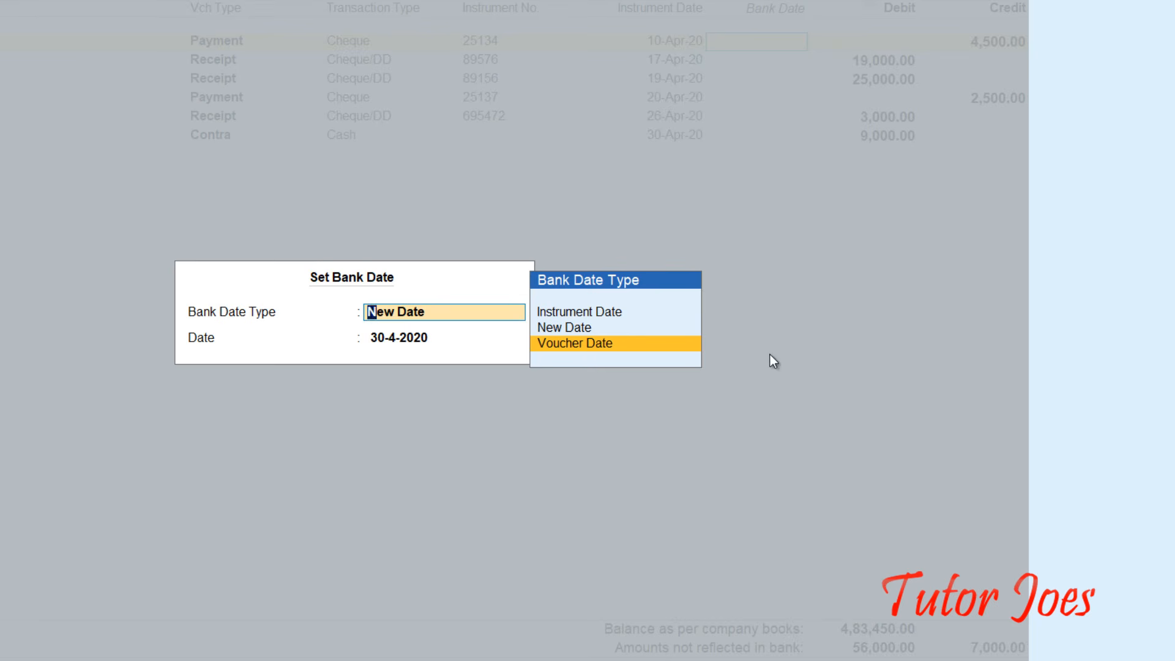
key(BackSpace)
key(Escape)
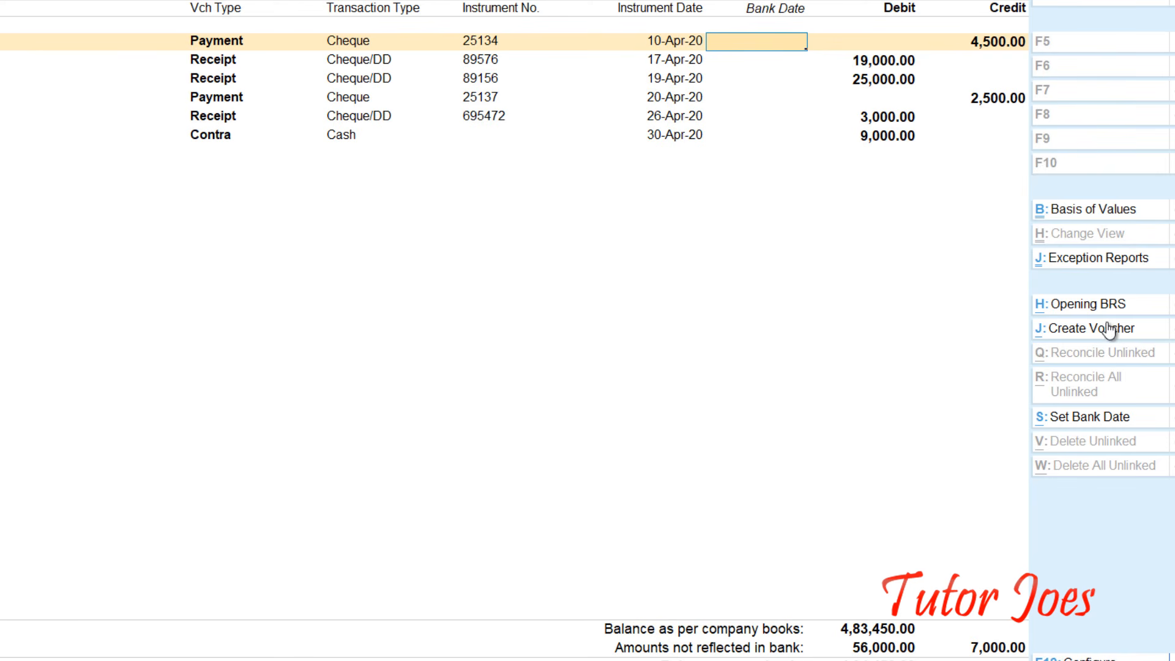
key(alt+h)
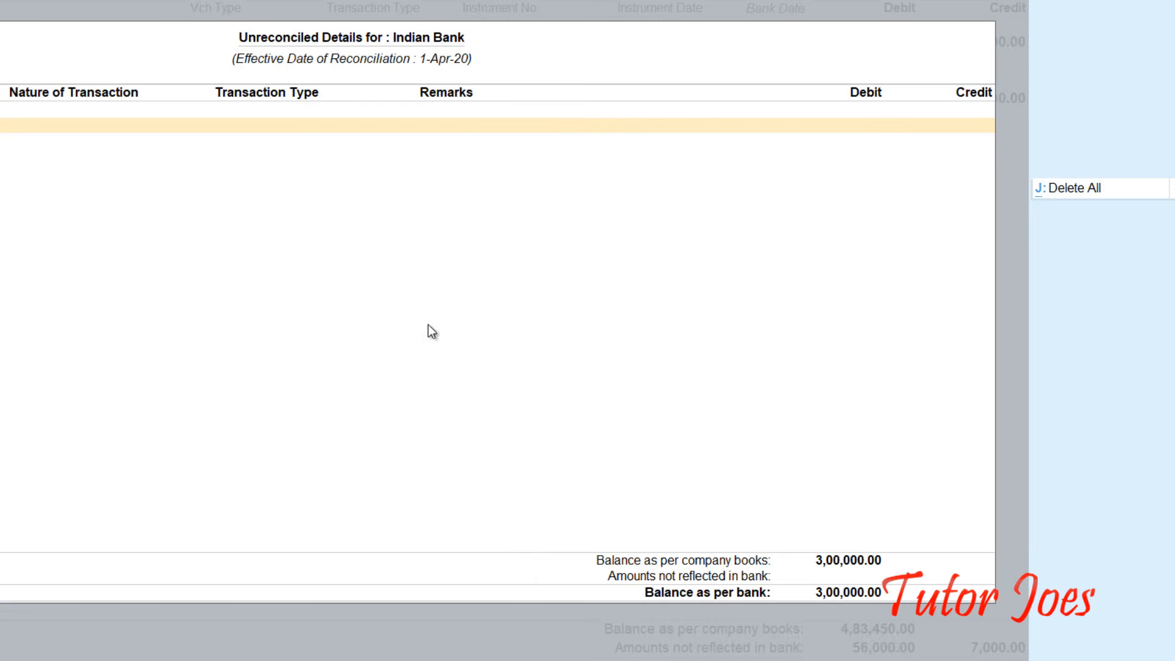
key(Escape)
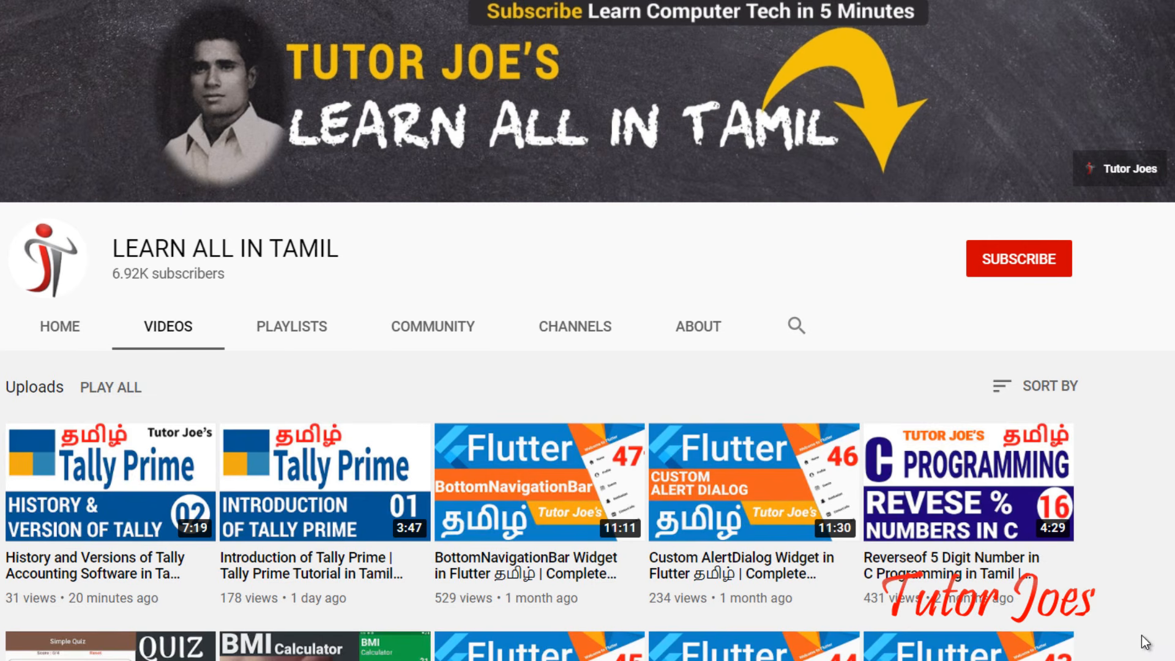
Step: Subscribe to the LEARN ALL IN TAMIL channel on YouTube and open its notification options
click(1010, 269)
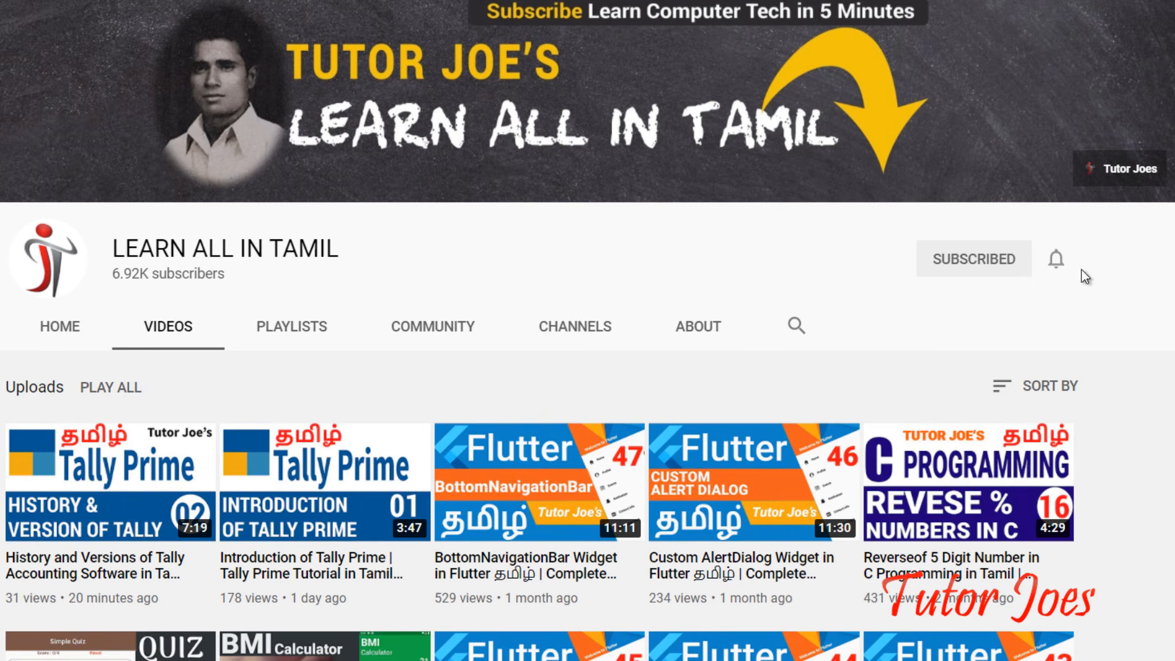
click(1056, 264)
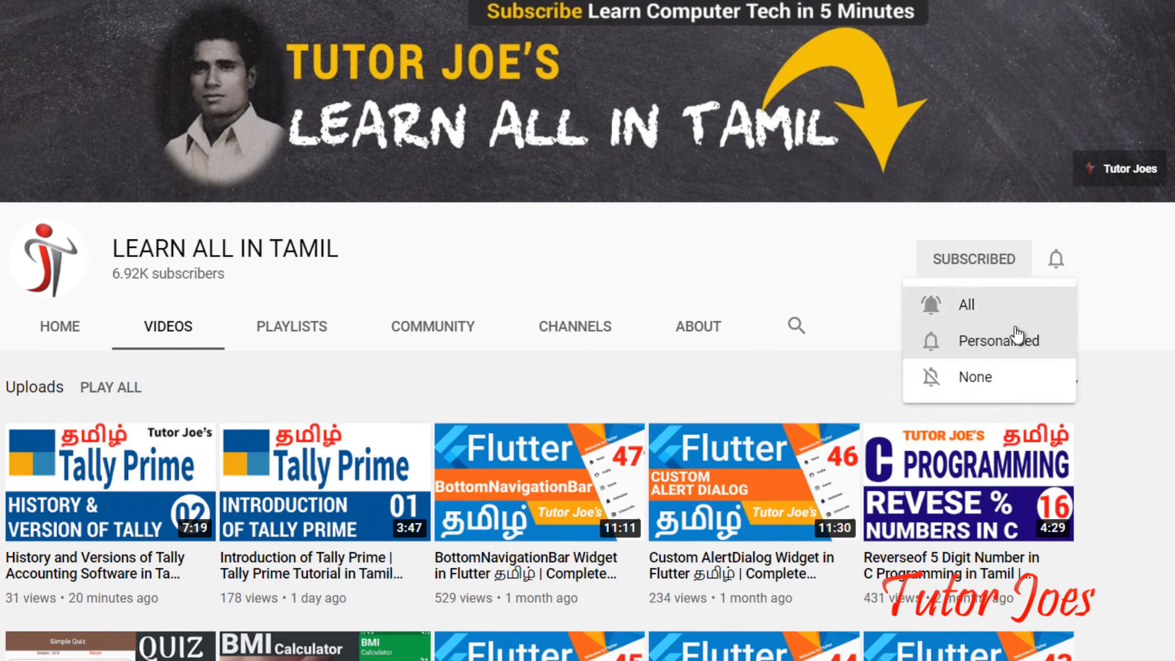